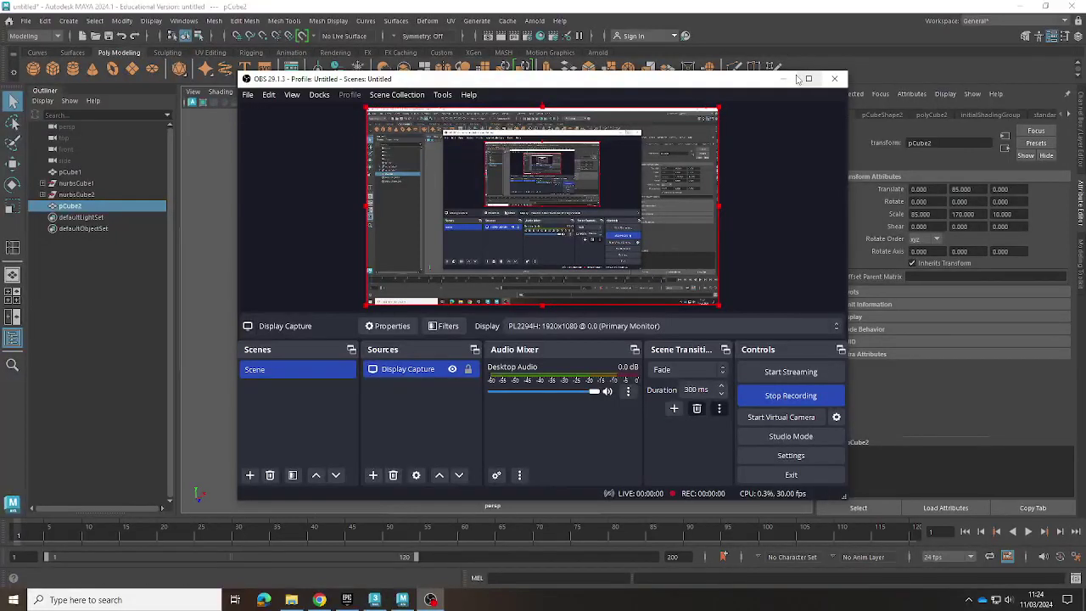
# - Minimize OBS, select the wall pCube1, and briefly expand its Pivots settings
pyautogui.click(784, 78)
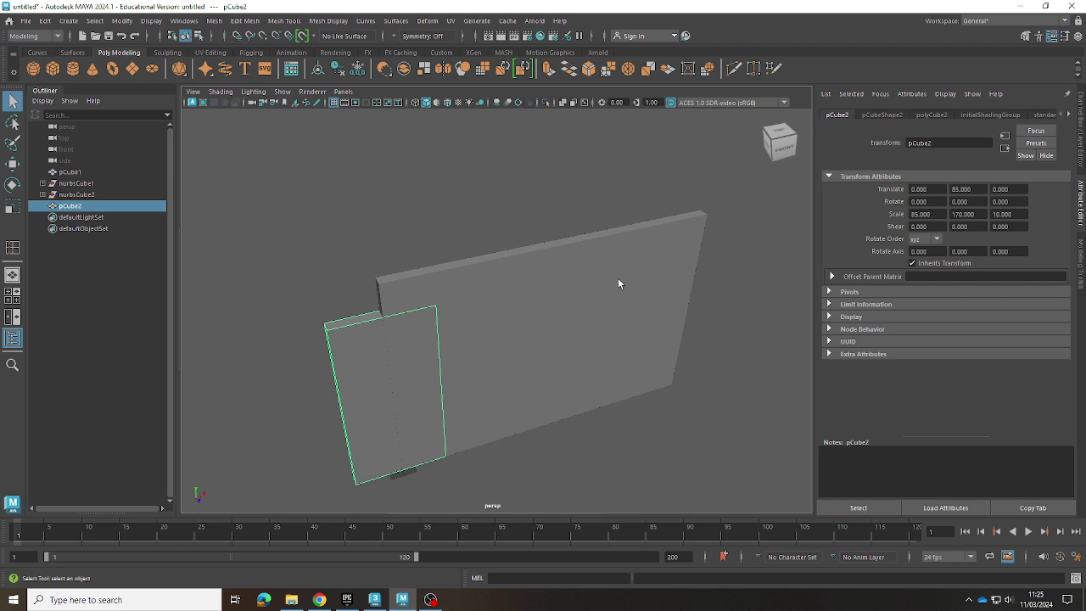
pyautogui.click(585, 306)
pyautogui.click(831, 291)
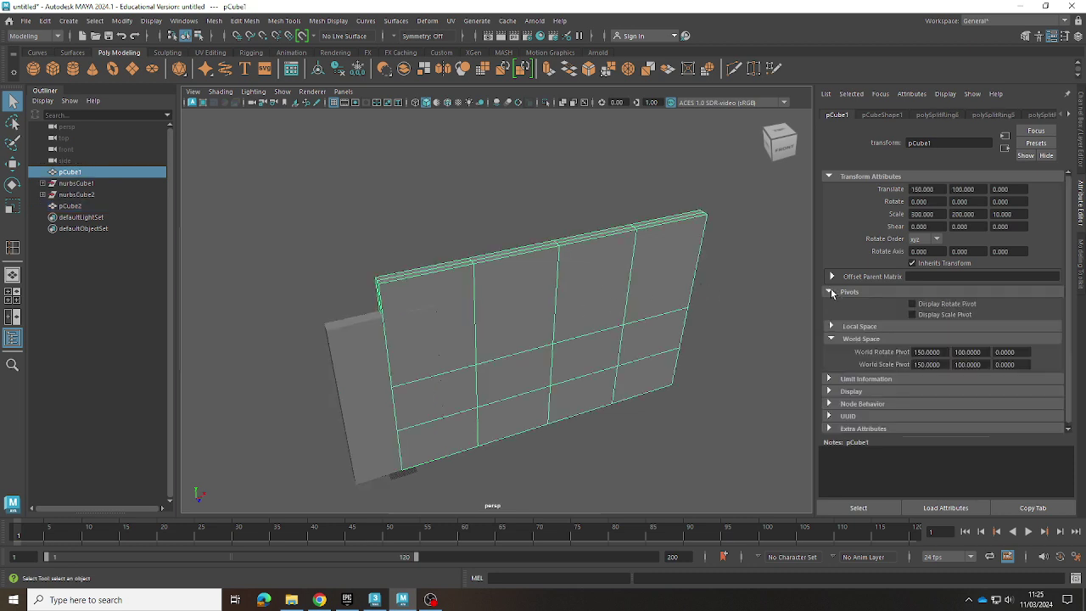
pyautogui.click(829, 292)
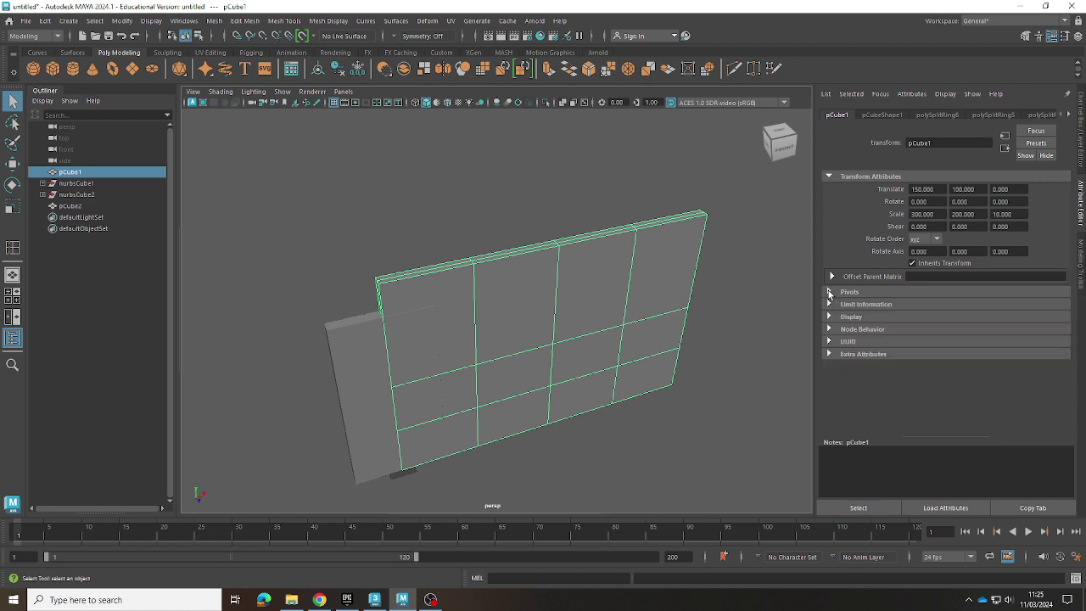
# - Locate nurbsCube1 by lifting it with the Move tool, then delete it
pyautogui.click(73, 184)
pyautogui.rightClick(74, 185)
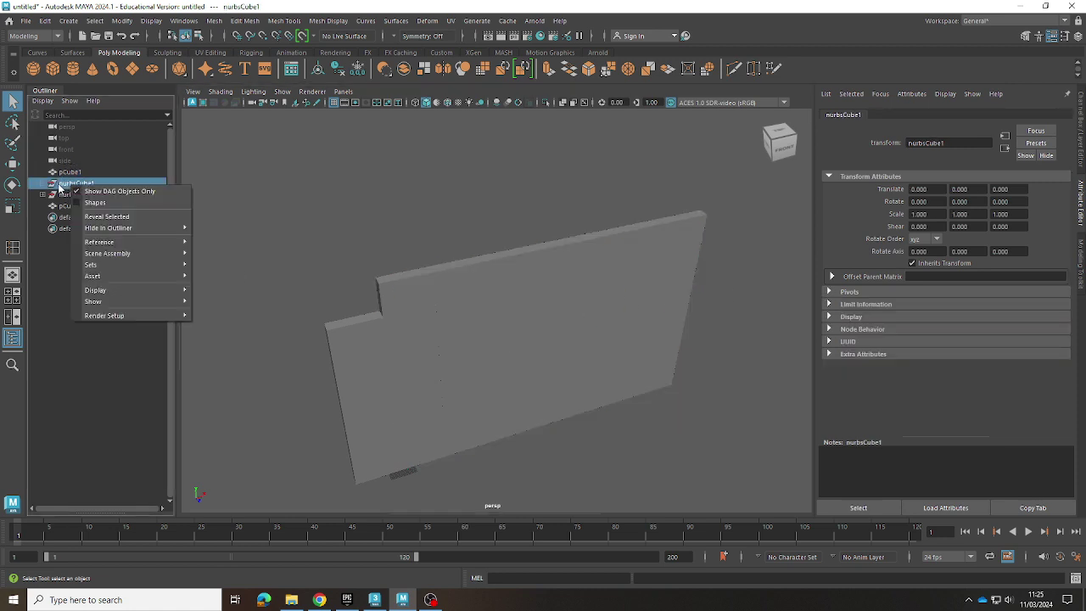
pyautogui.click(60, 187)
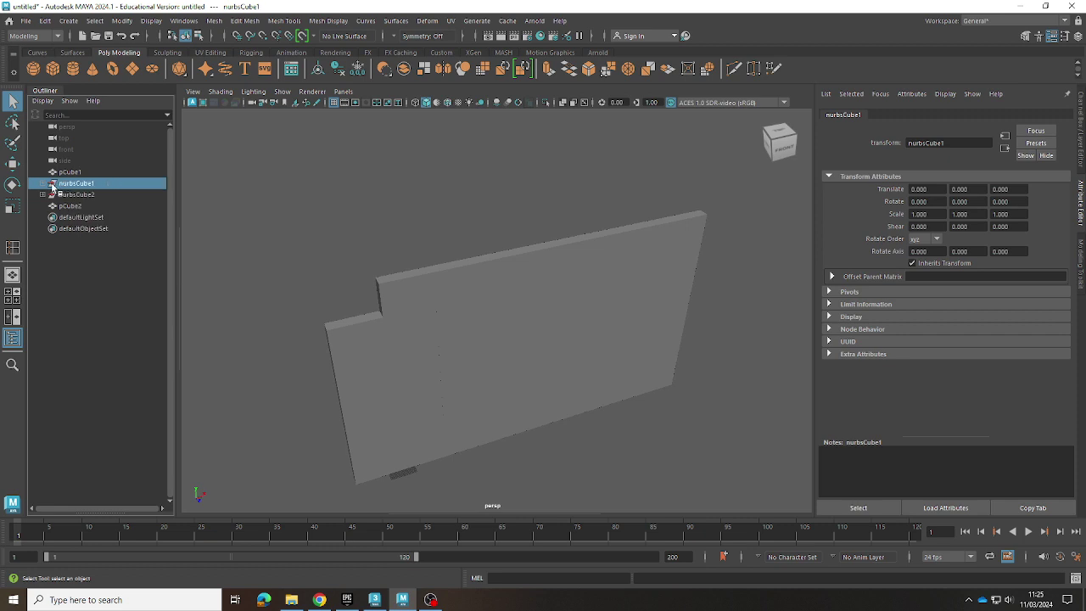
pyautogui.click(13, 163)
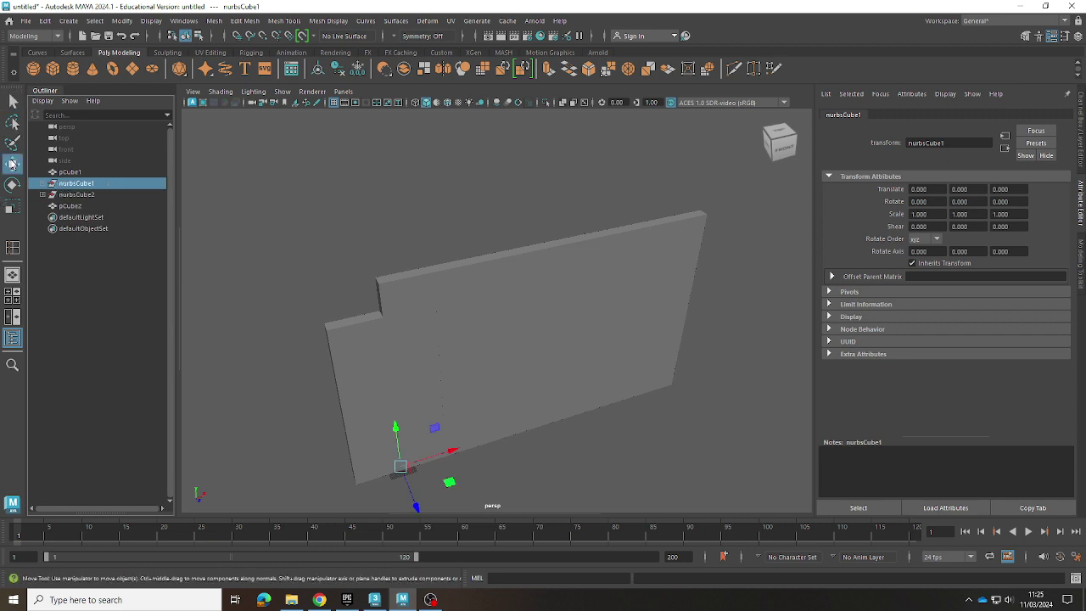
pyautogui.moveTo(396, 435); pyautogui.dragTo(362, 188)
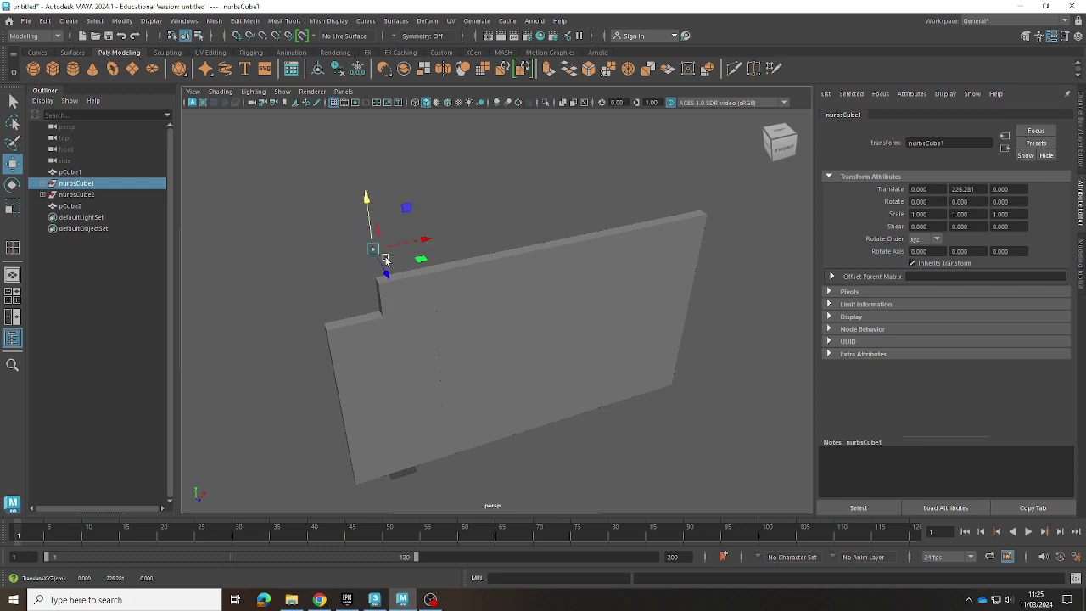
pyautogui.rightClick(375, 252)
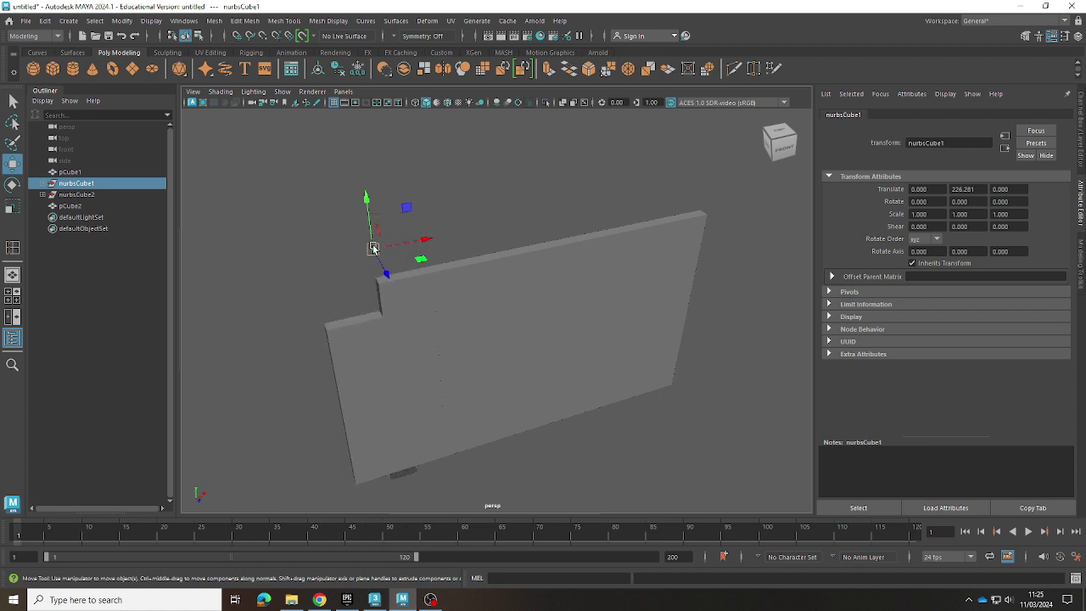
pyautogui.keyDown('shift'); pyautogui.rightClick(373, 249); pyautogui.keyUp('shift')
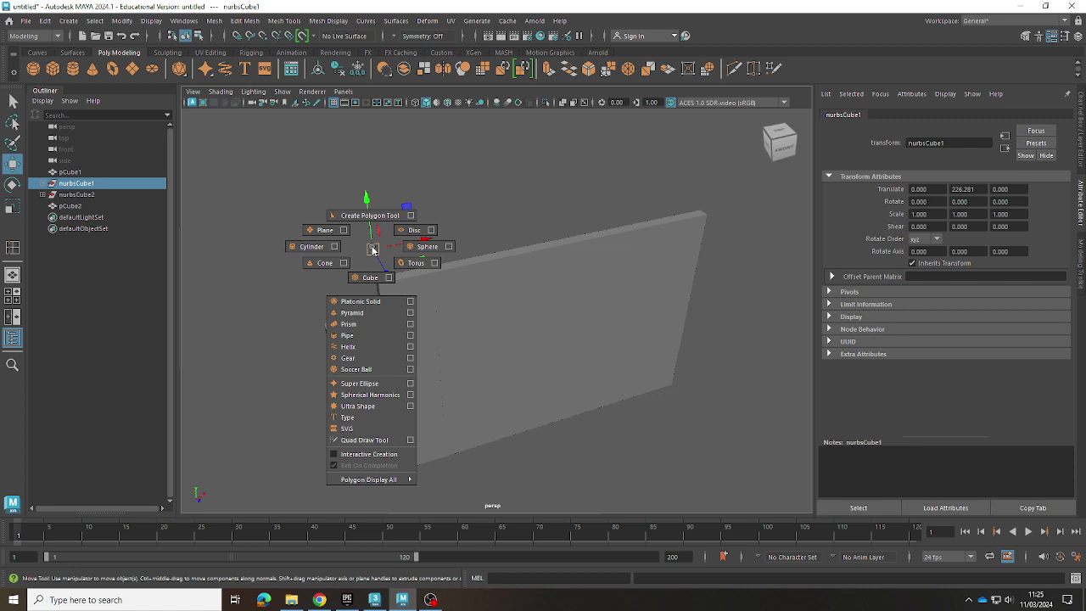
pyautogui.click(373, 249)
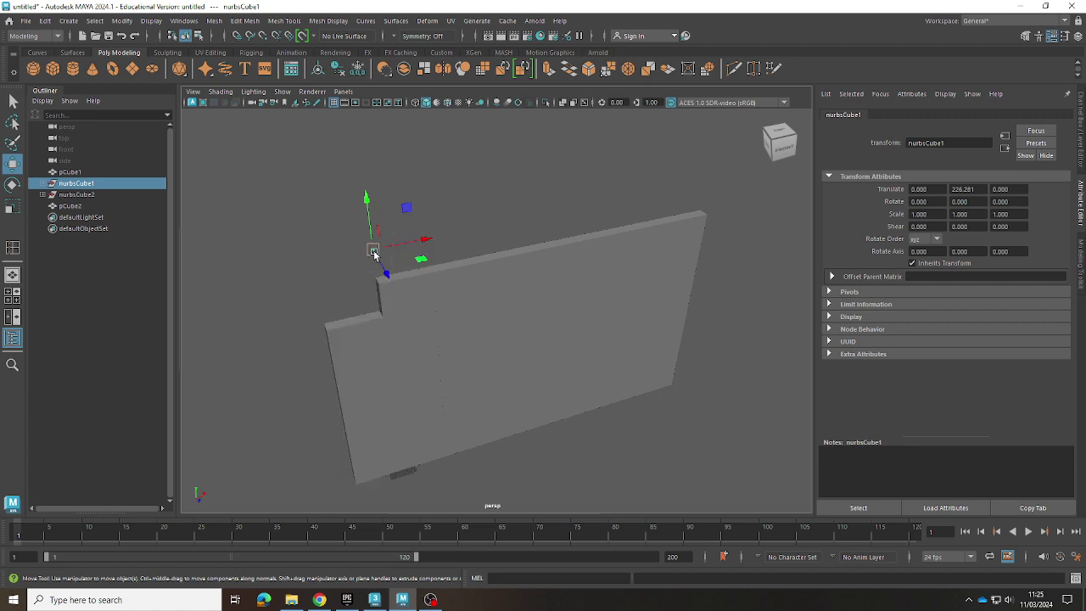
pyautogui.press('Delete')
# - Lift and delete nurbsCube2, then select the door box pCube2
pyautogui.click(106, 183)
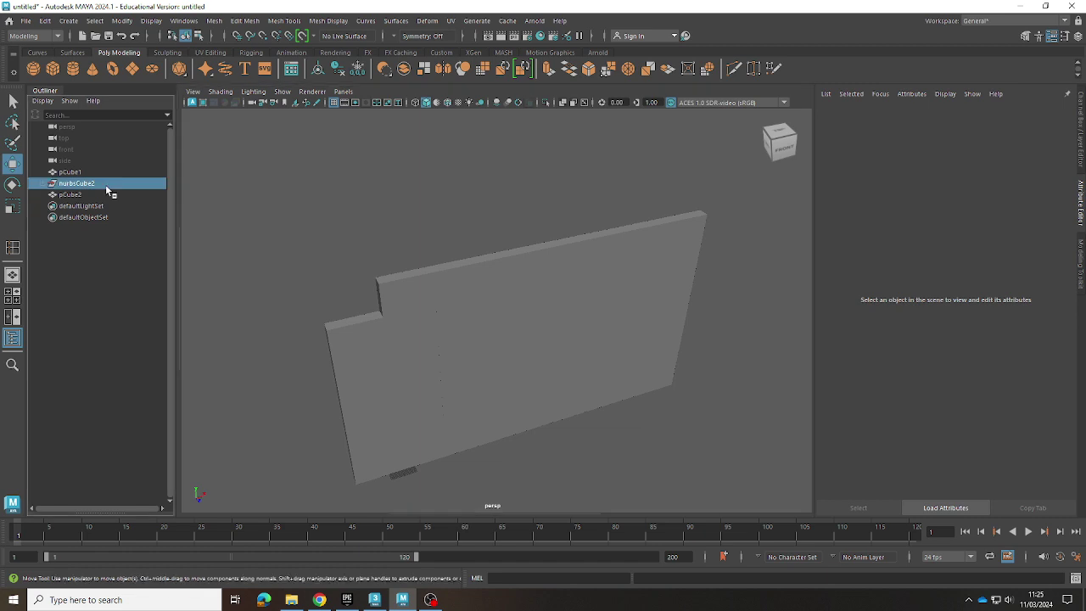
pyautogui.moveTo(395, 429); pyautogui.dragTo(371, 242)
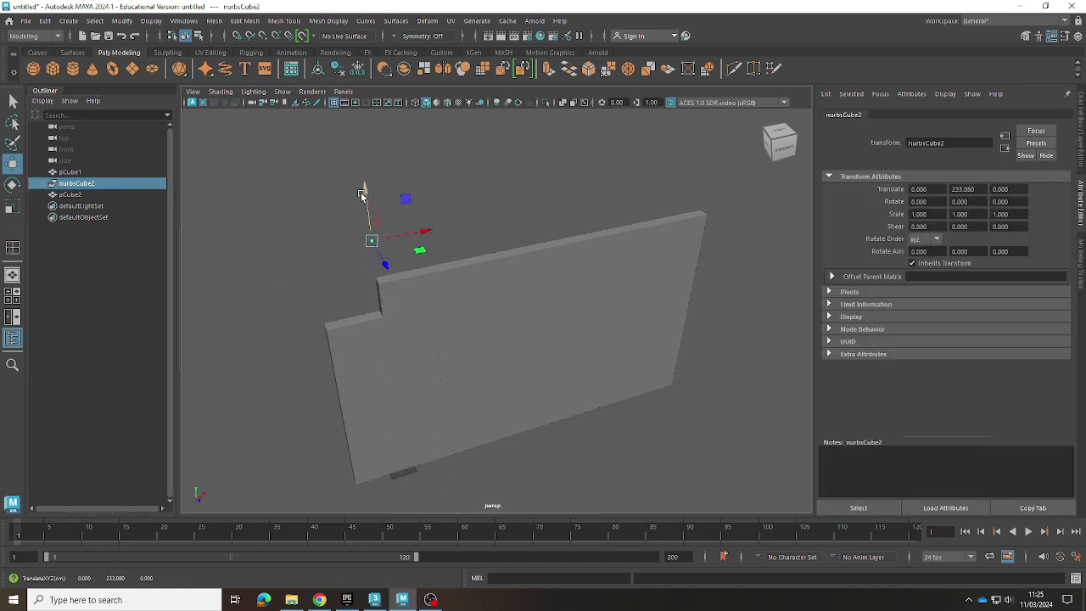
pyautogui.press('Delete')
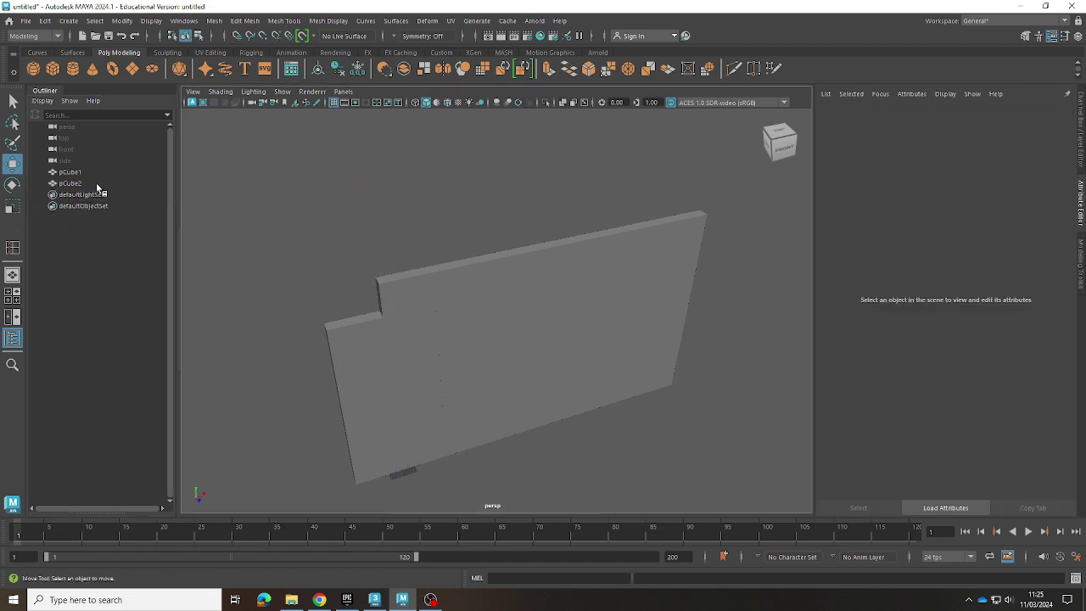
pyautogui.click(71, 184)
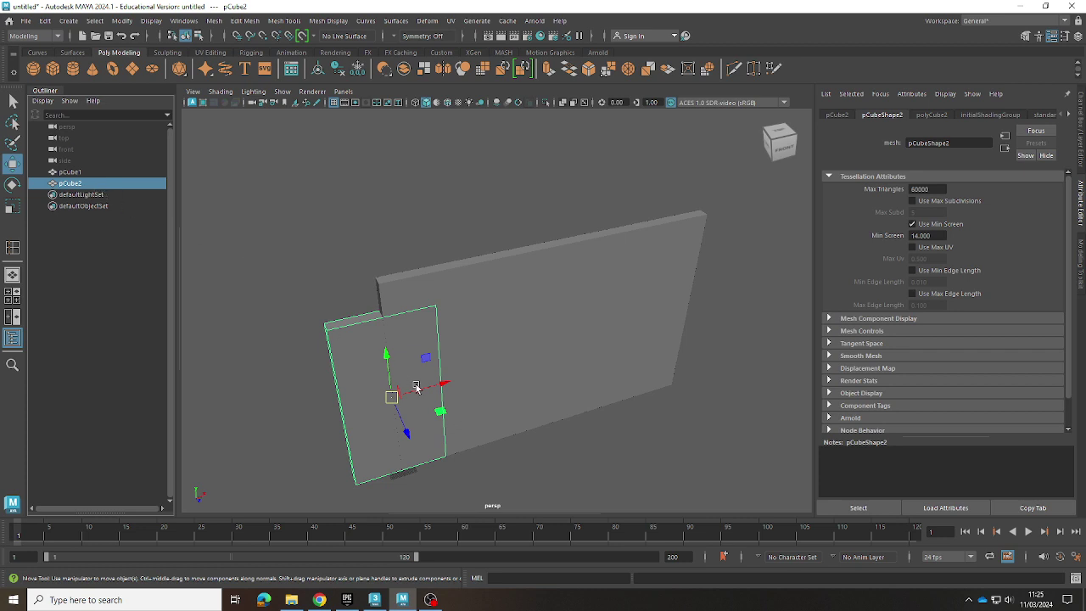
# - Select pCube1, undo an accidental nudge of the wall, then bring up 3ds Max
pyautogui.click(473, 387)
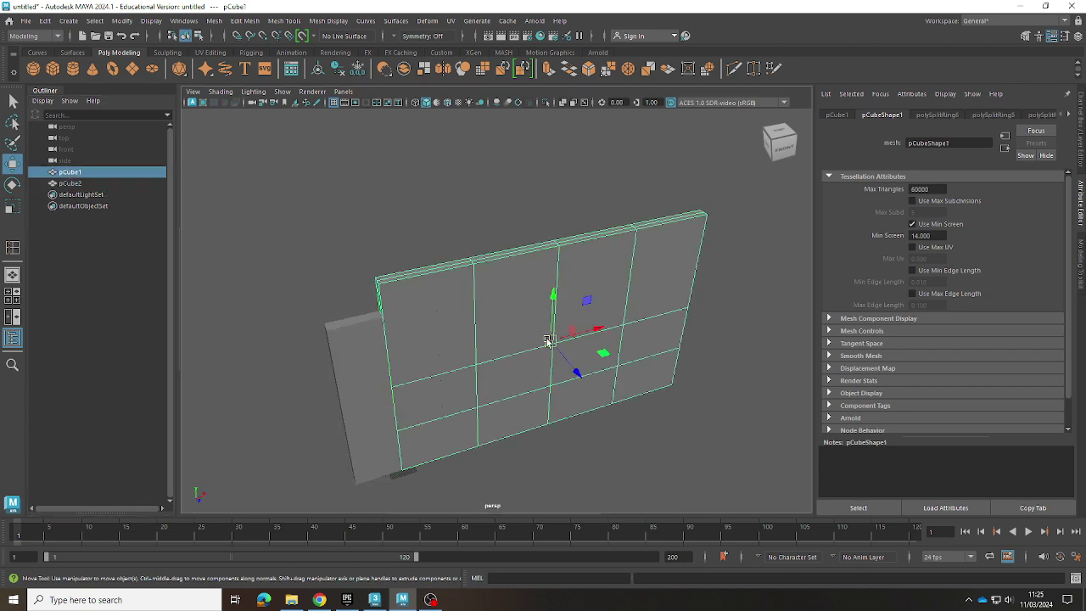
pyautogui.moveTo(551, 342); pyautogui.dragTo(549, 346)
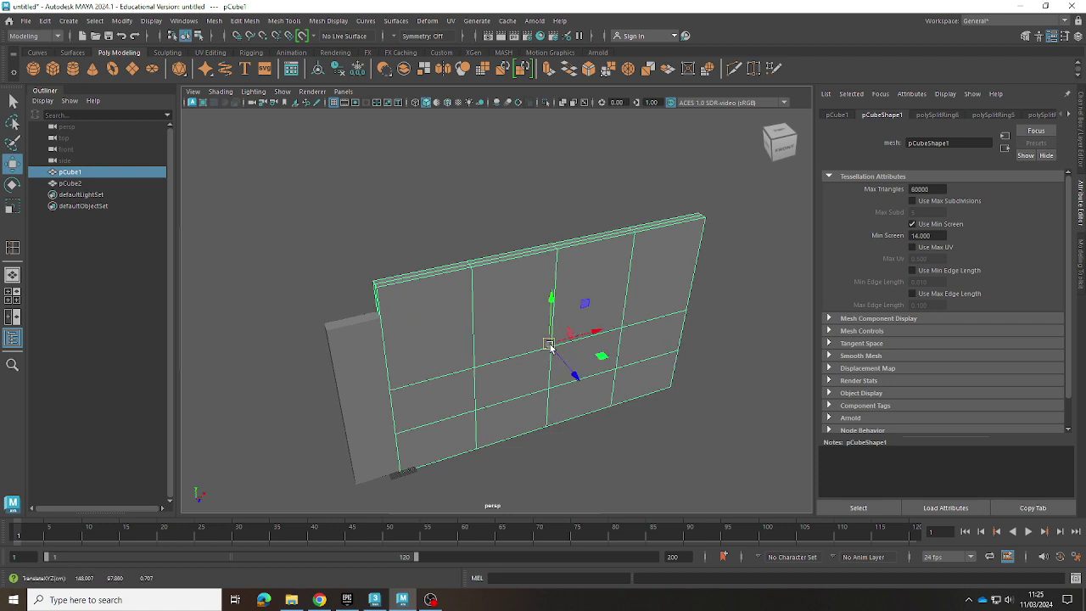
pyautogui.hotkey('ctrl', 'z')
pyautogui.rightClick(552, 343)
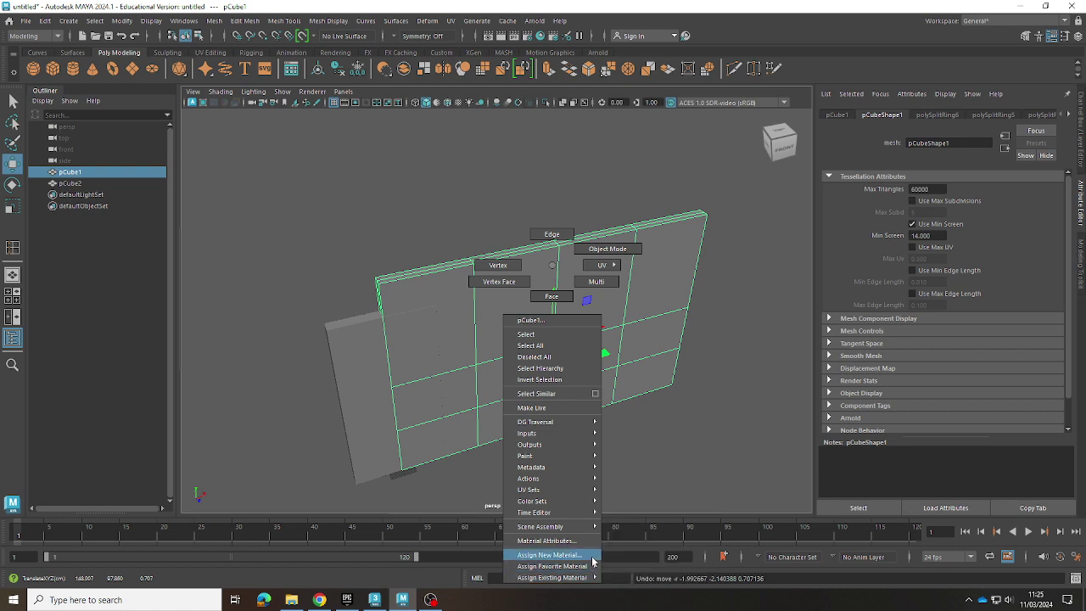
pyautogui.click(547, 268)
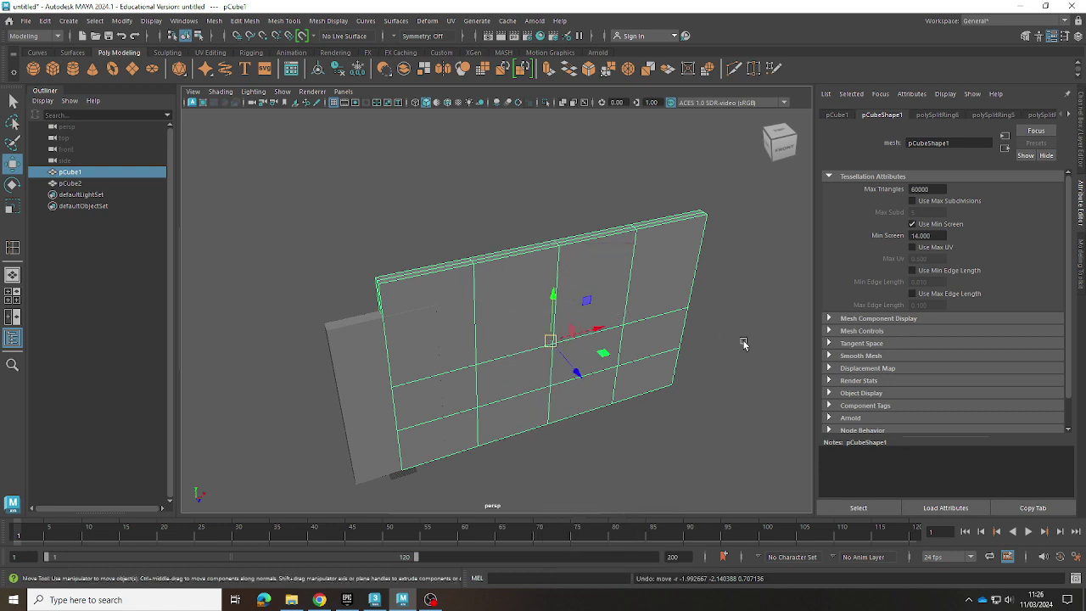
pyautogui.scroll(-1, 841, 355)
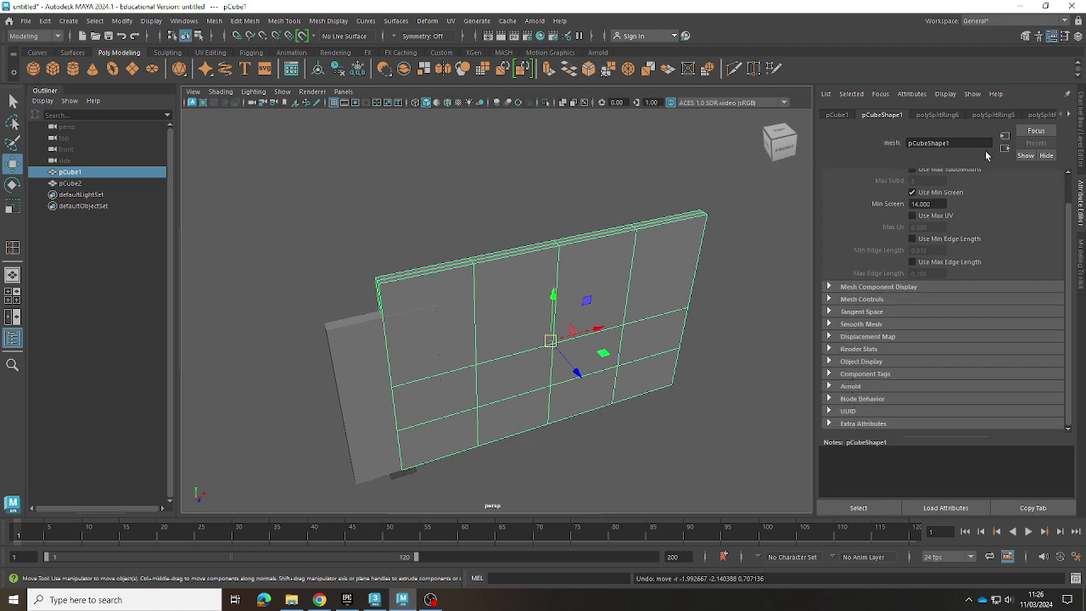
pyautogui.scroll(1, 976, 237)
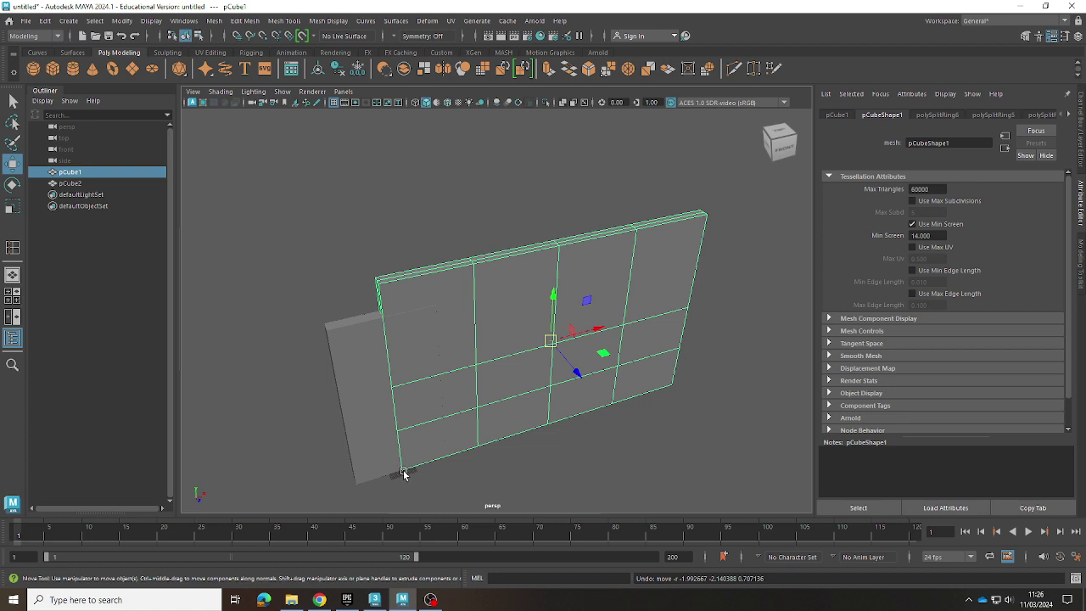
pyautogui.click(374, 600)
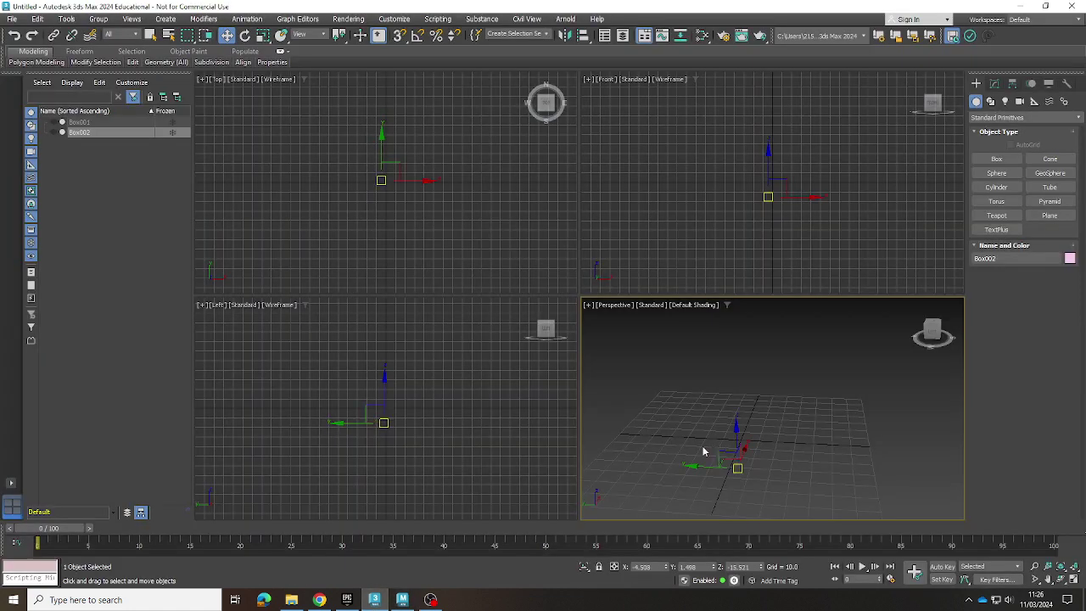
# - Unhide Box001 and Box002 in Scene Explorer, then go back to Maya
pyautogui.click(52, 124)
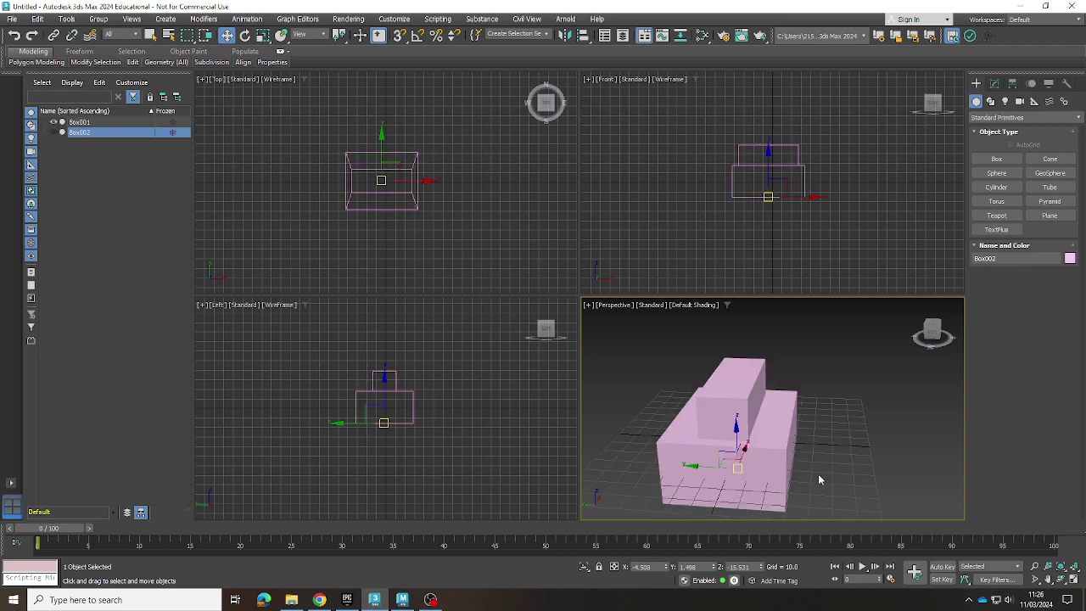
pyautogui.click(784, 476)
pyautogui.click(800, 501)
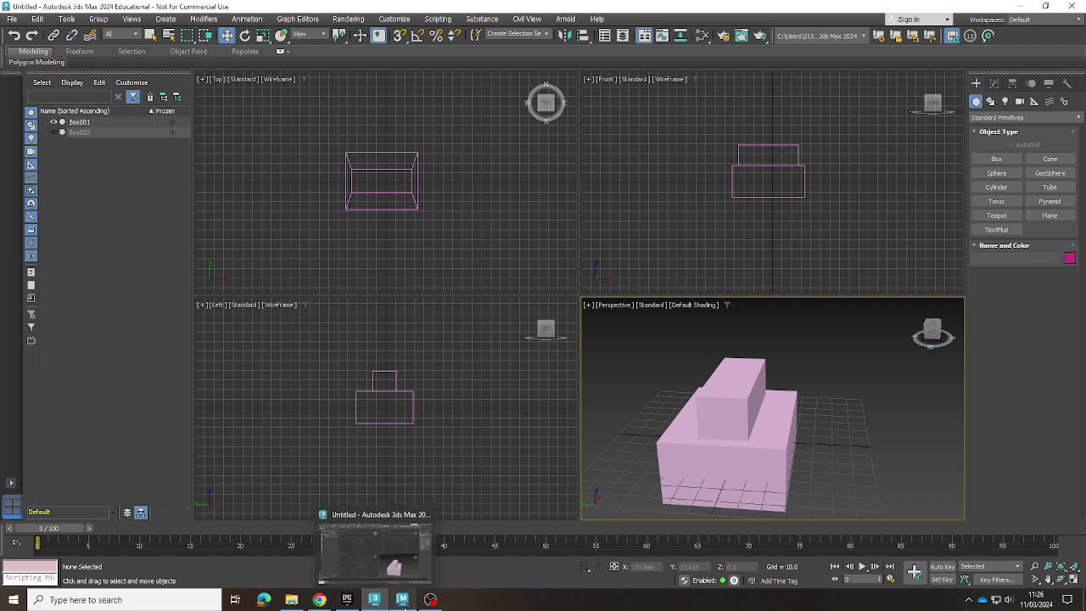
pyautogui.click(402, 600)
pyautogui.click(552, 449)
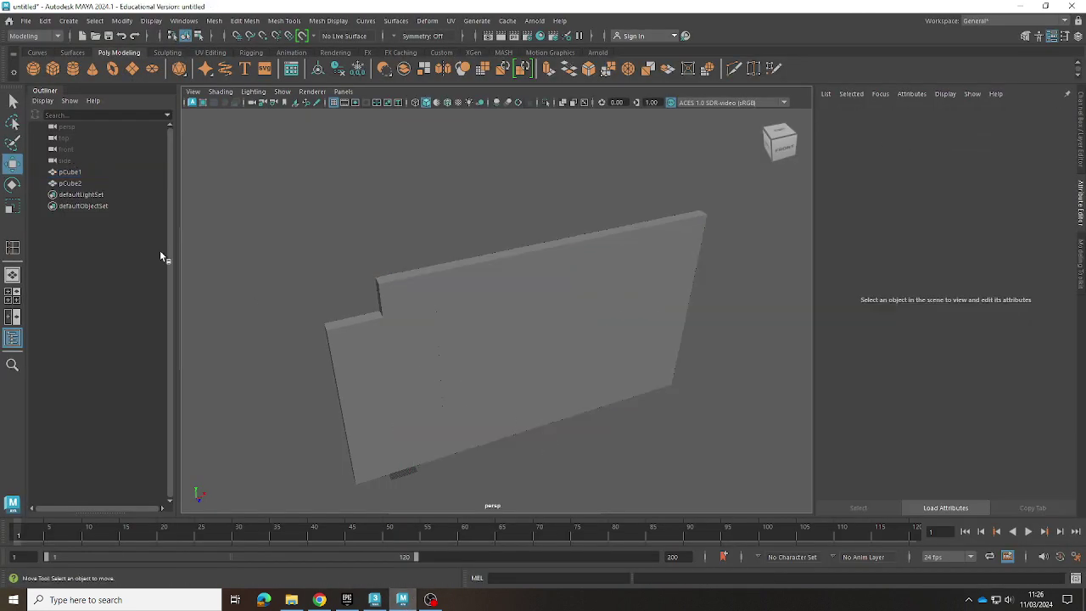
pyautogui.click(17, 188)
pyautogui.click(543, 330)
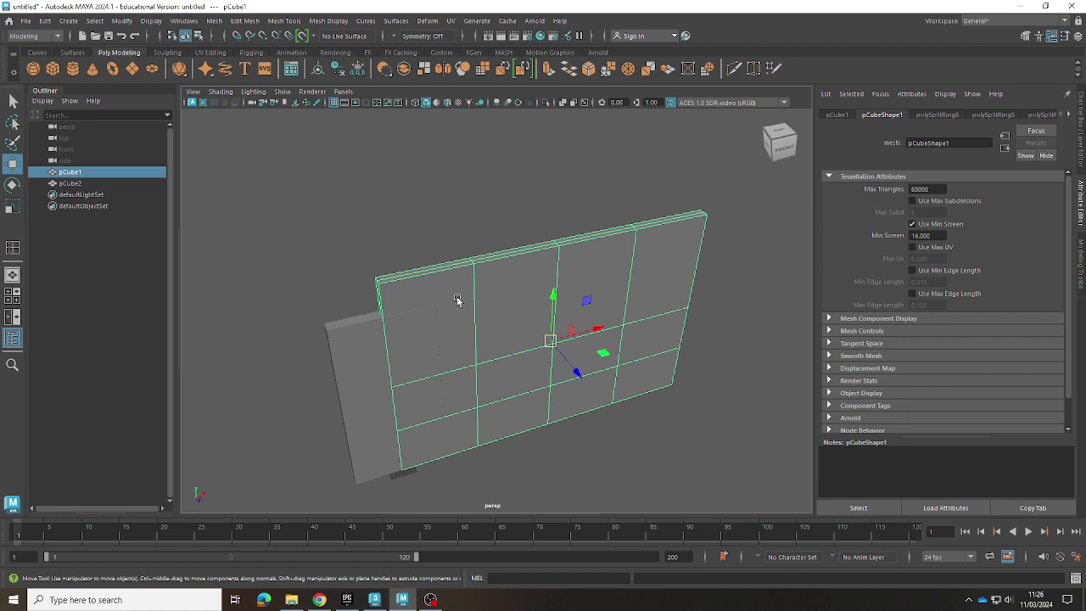
pyautogui.keyDown('shift'); pyautogui.click(528, 398); pyautogui.keyUp('shift')
pyautogui.click(528, 397)
pyautogui.rightClick(535, 381)
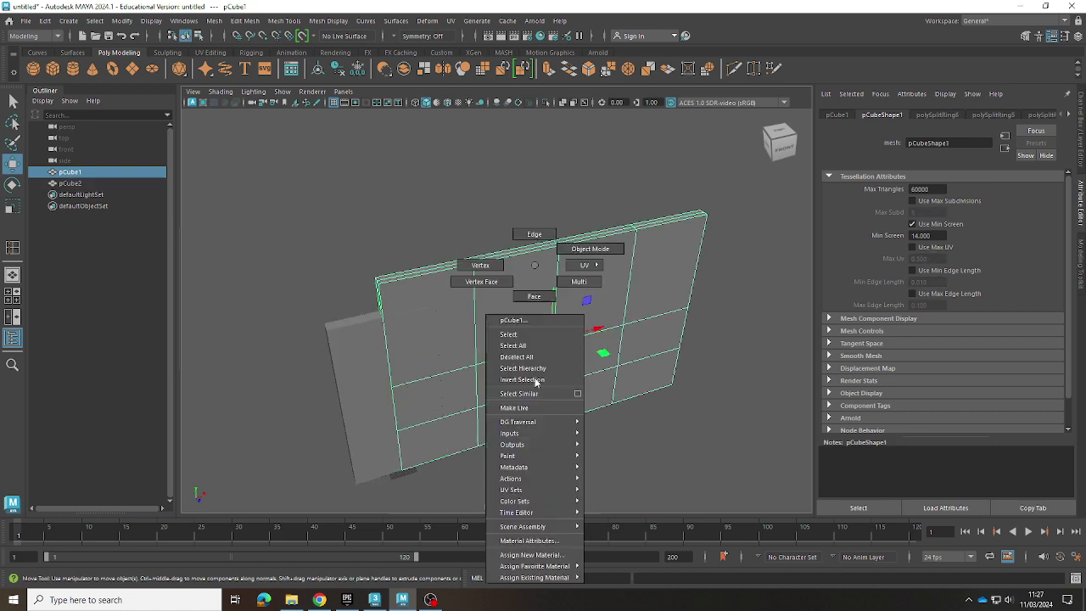
pyautogui.click(534, 296)
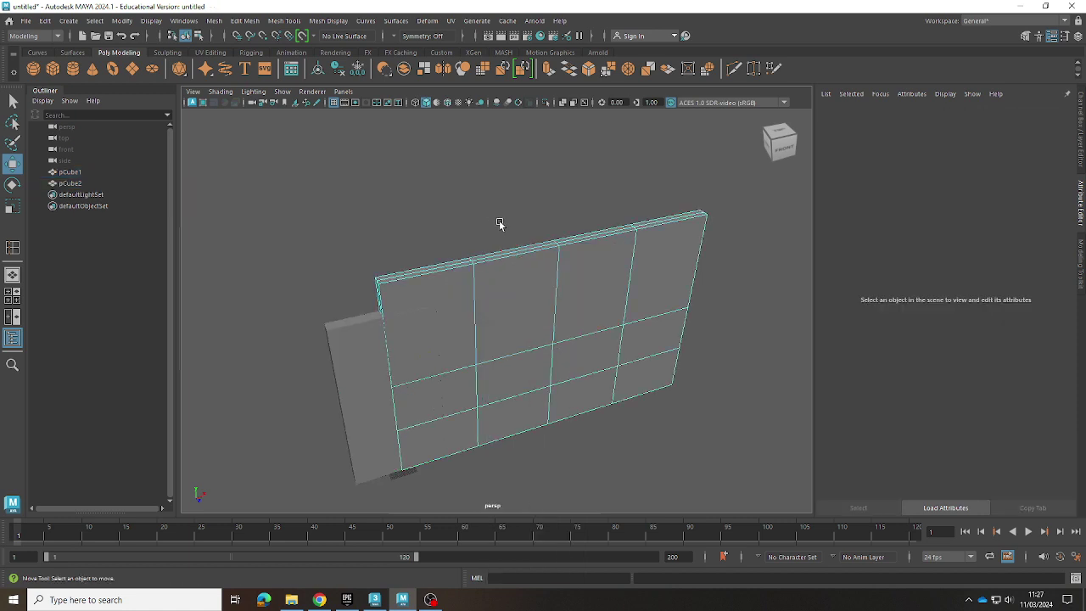
pyautogui.rightClick(527, 264)
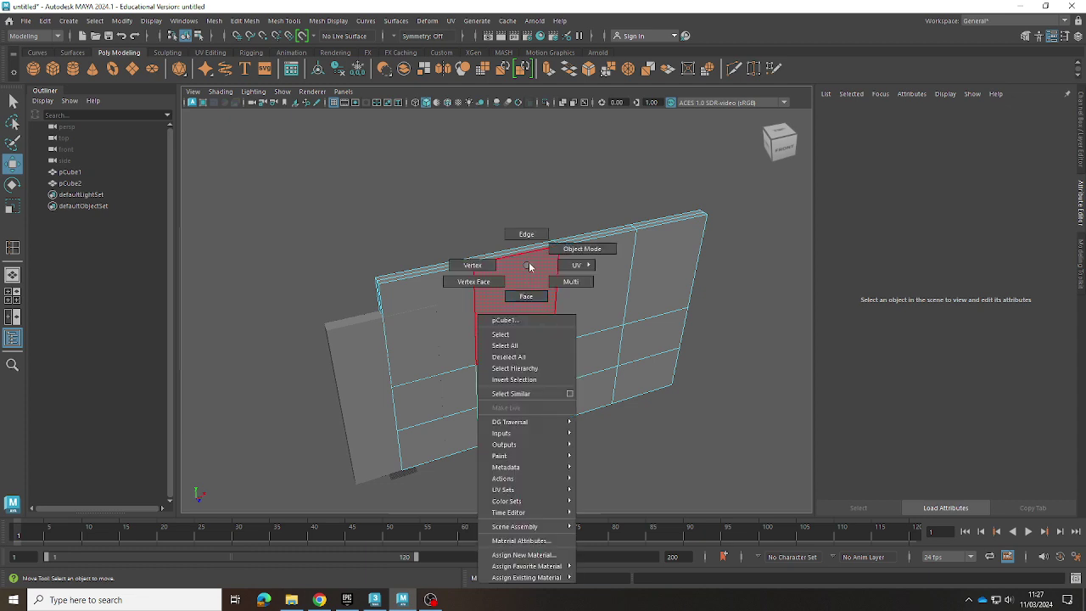
pyautogui.click(528, 261)
pyautogui.rightClick(527, 261)
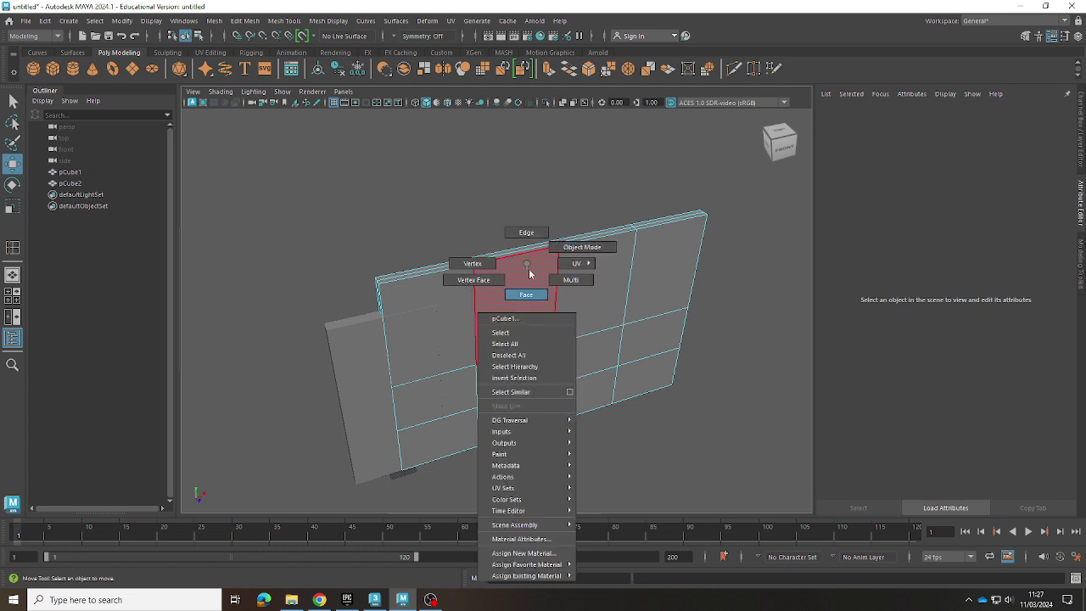
pyautogui.click(513, 333)
pyautogui.click(495, 214)
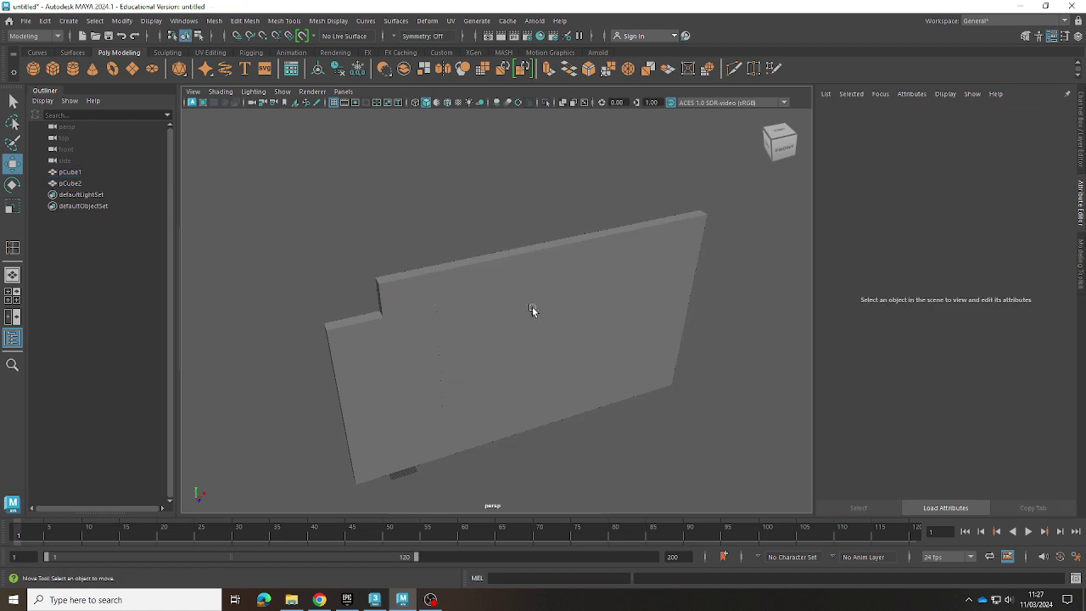
pyautogui.rightClick(533, 264)
pyautogui.click(533, 260)
pyautogui.keyDown('shift'); pyautogui.rightClick(533, 267); pyautogui.keyUp('shift')
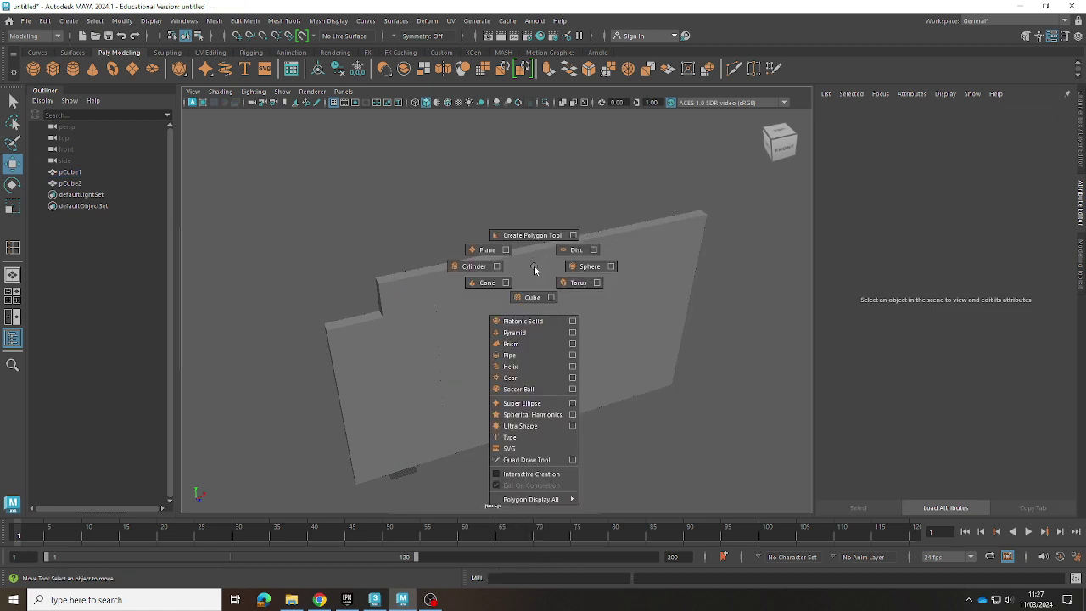
pyautogui.click(535, 273)
pyautogui.click(536, 281)
pyautogui.keyDown('shift'); pyautogui.rightClick(537, 288); pyautogui.keyUp('shift')
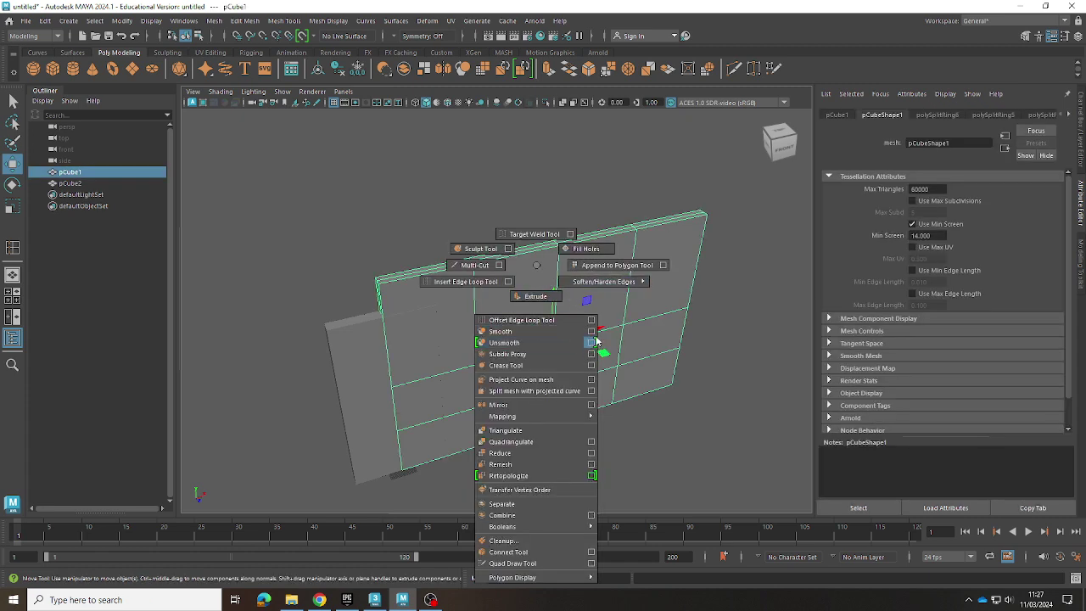
pyautogui.click(582, 312)
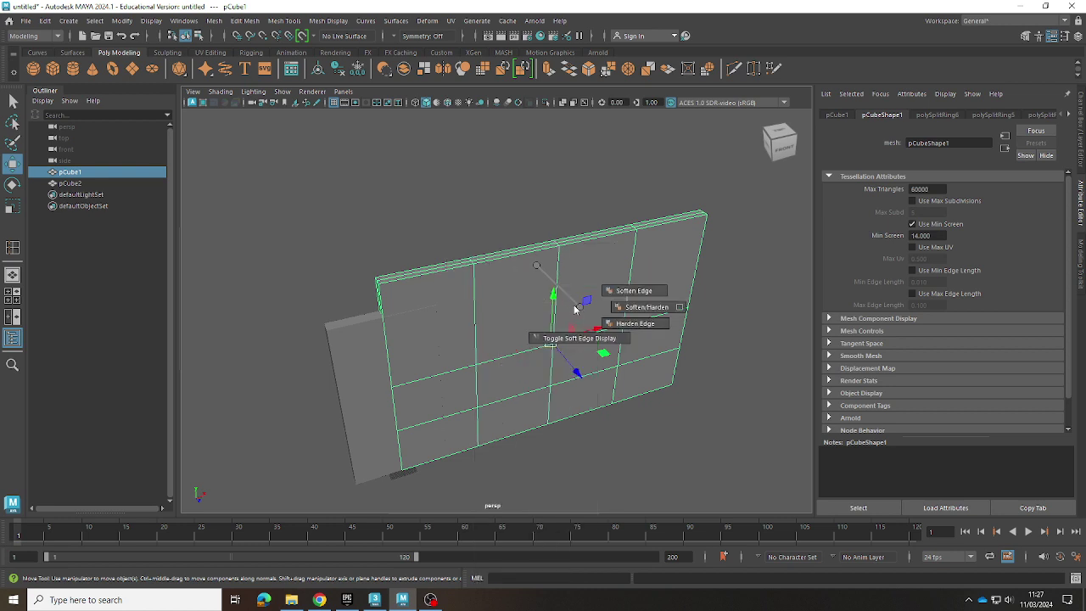
pyautogui.keyDown('shift'); pyautogui.rightClick(535, 268); pyautogui.keyUp('shift')
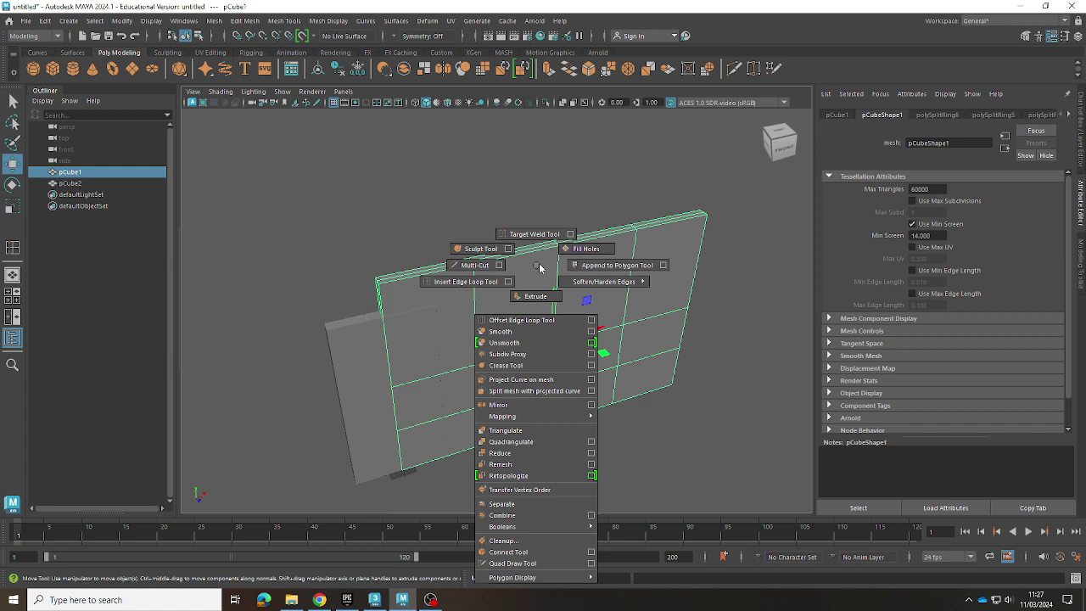
pyautogui.click(540, 268)
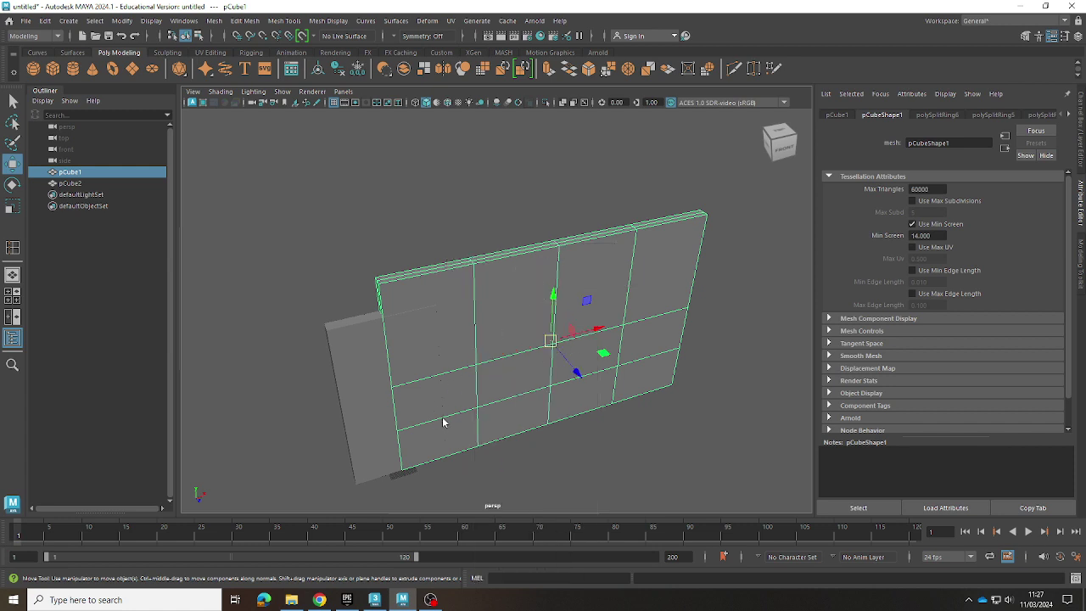
# - In edge mode, delete the three lower horizontal edges and select the lower middle vertical edge
pyautogui.moveTo(443, 421); pyautogui.dragTo(444, 234, button='right')
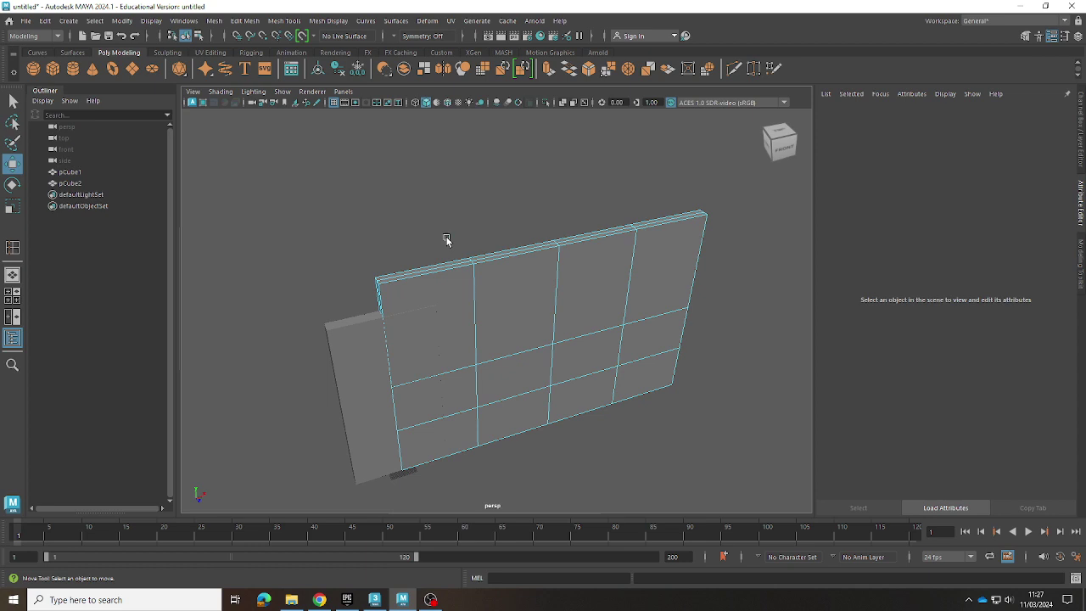
pyautogui.click(463, 413)
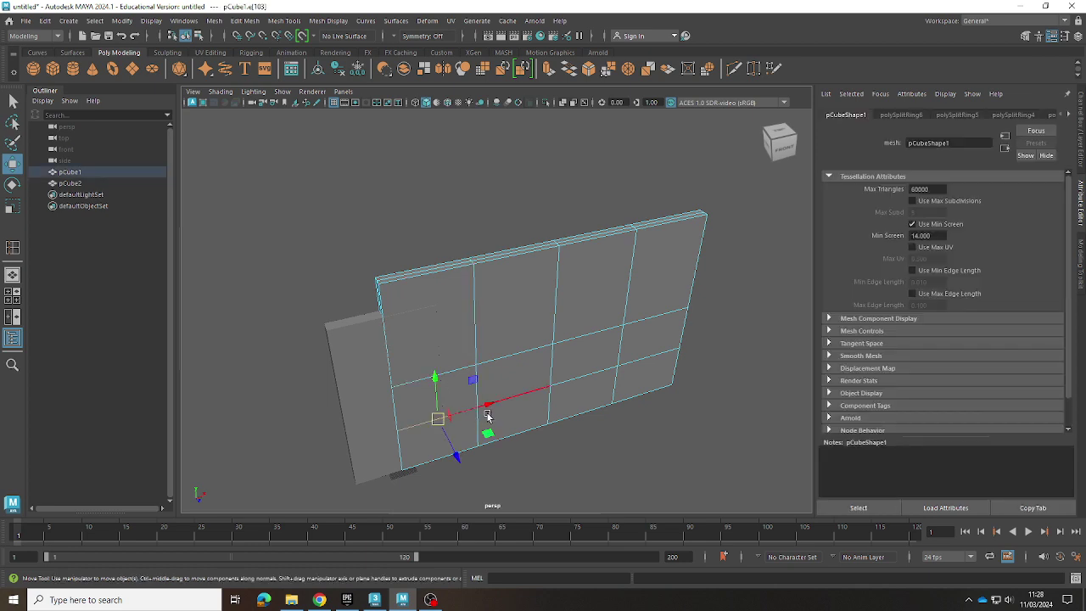
pyautogui.press('Delete')
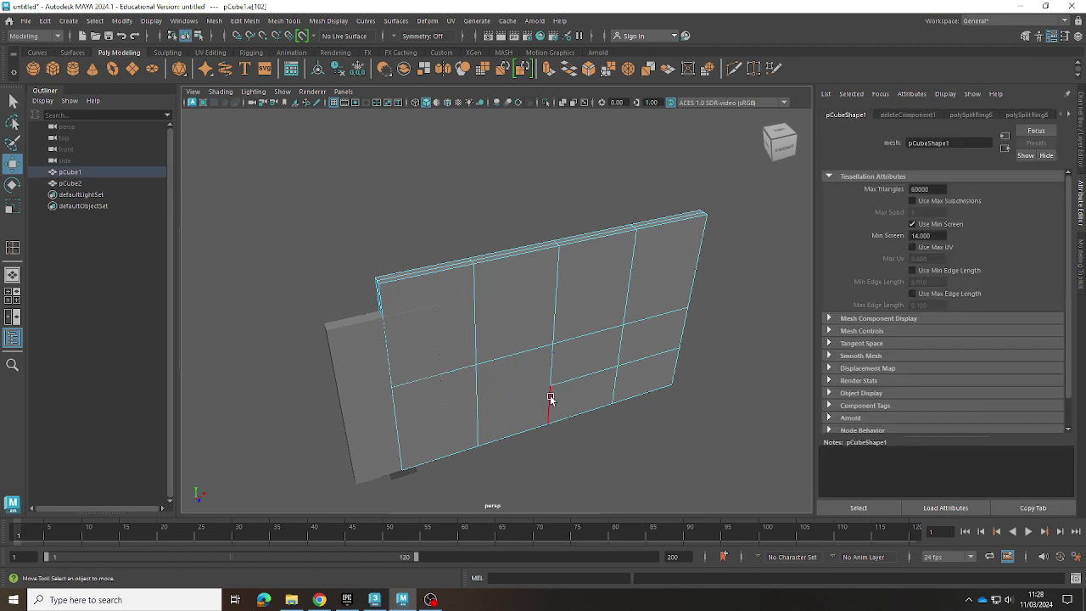
pyautogui.press('Delete')
pyautogui.click(590, 377)
pyautogui.press('Delete')
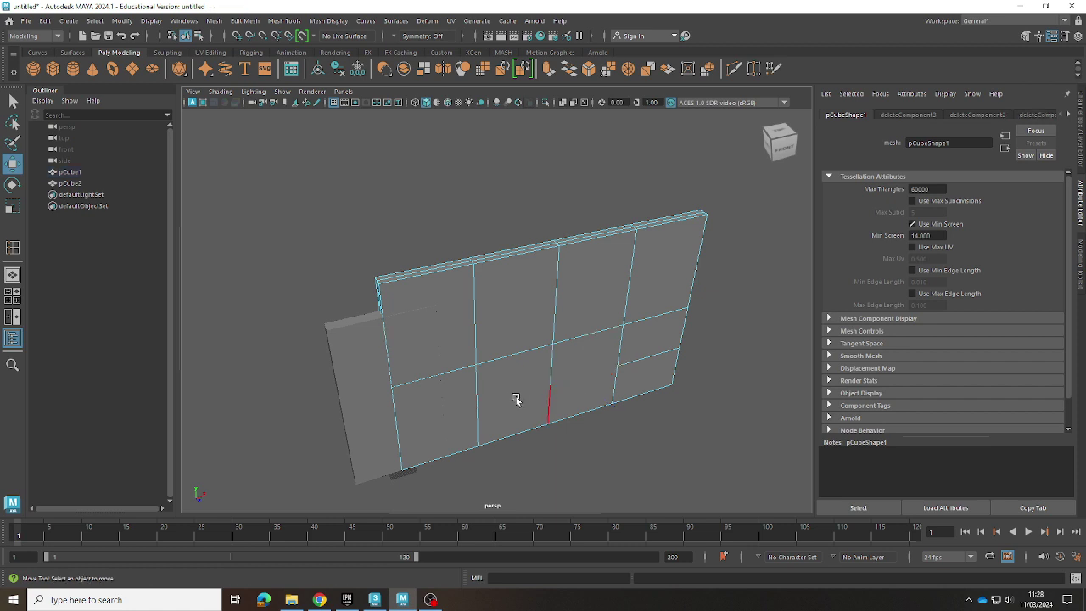
pyautogui.click(649, 360)
pyautogui.press('Delete')
pyautogui.click(548, 366)
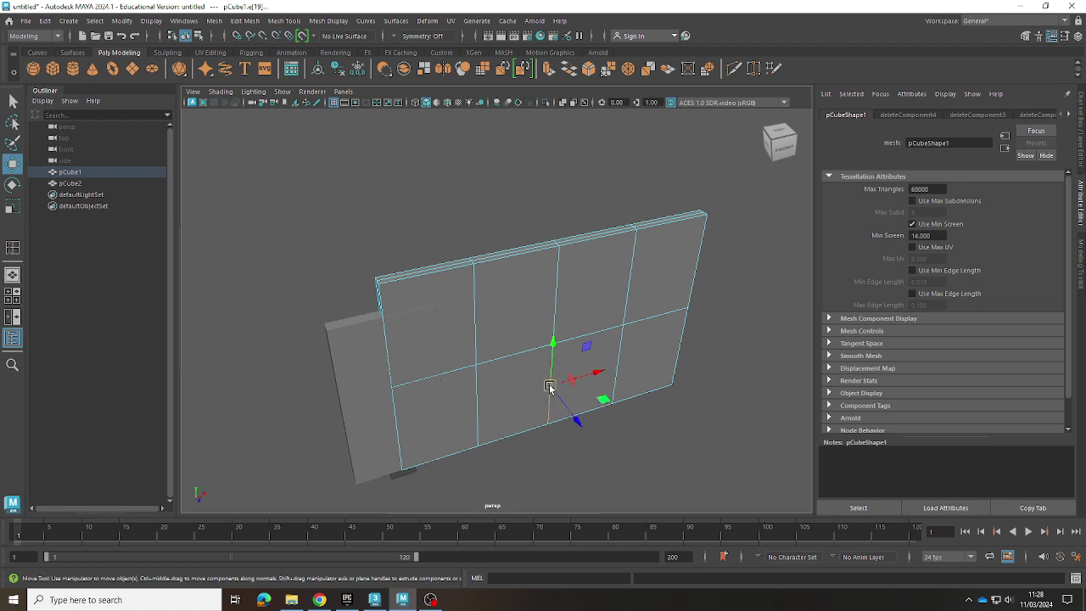
pyautogui.rightClick(549, 386)
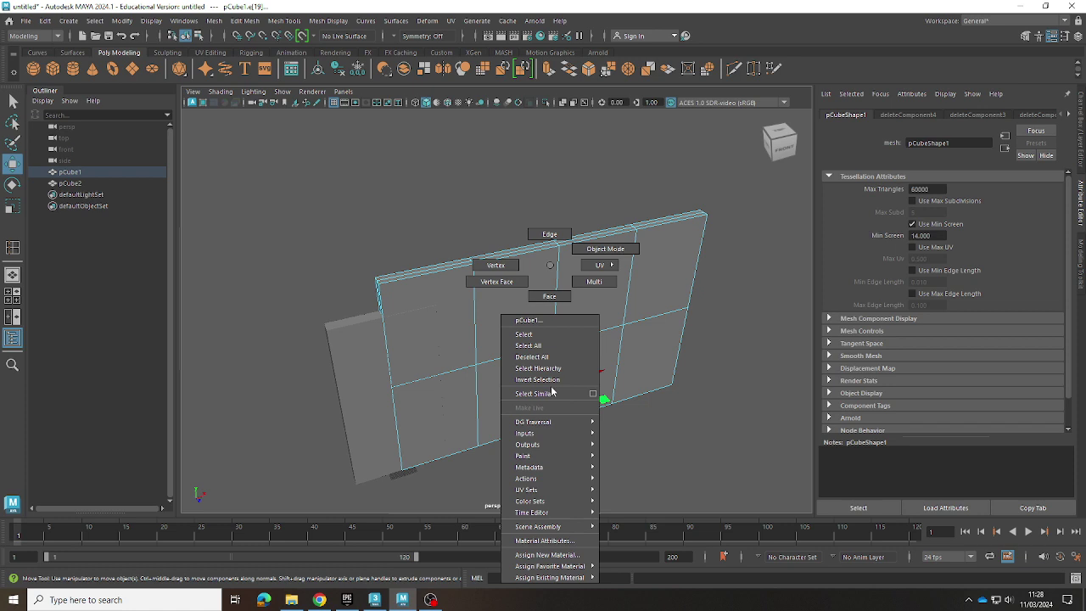
# - Collapse the lower middle vertical edge with Collapse Edge, then undo it
pyautogui.click(492, 391)
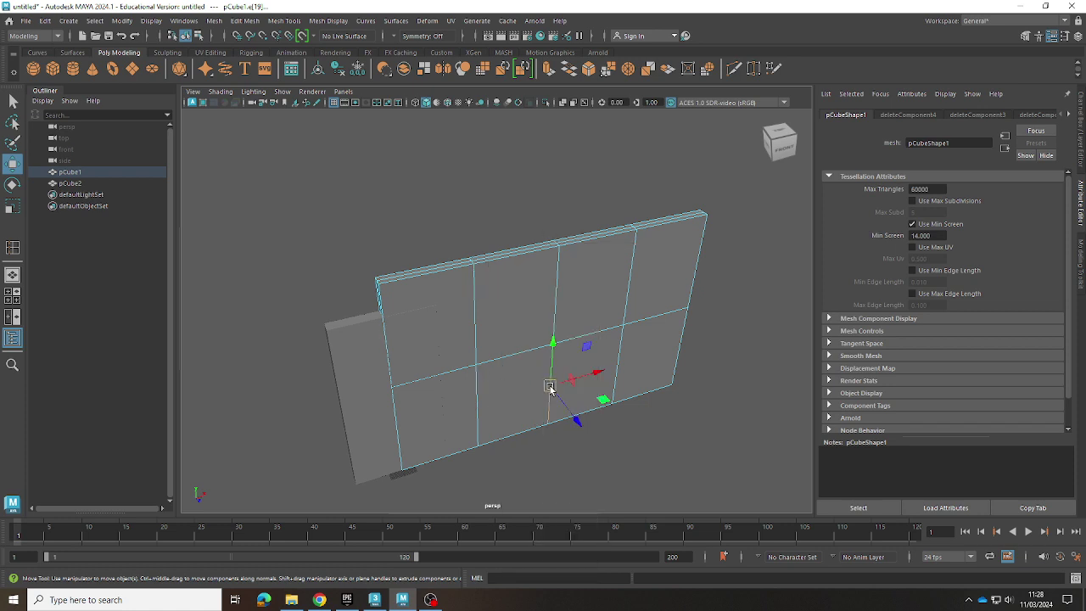
pyautogui.rightClick(550, 388)
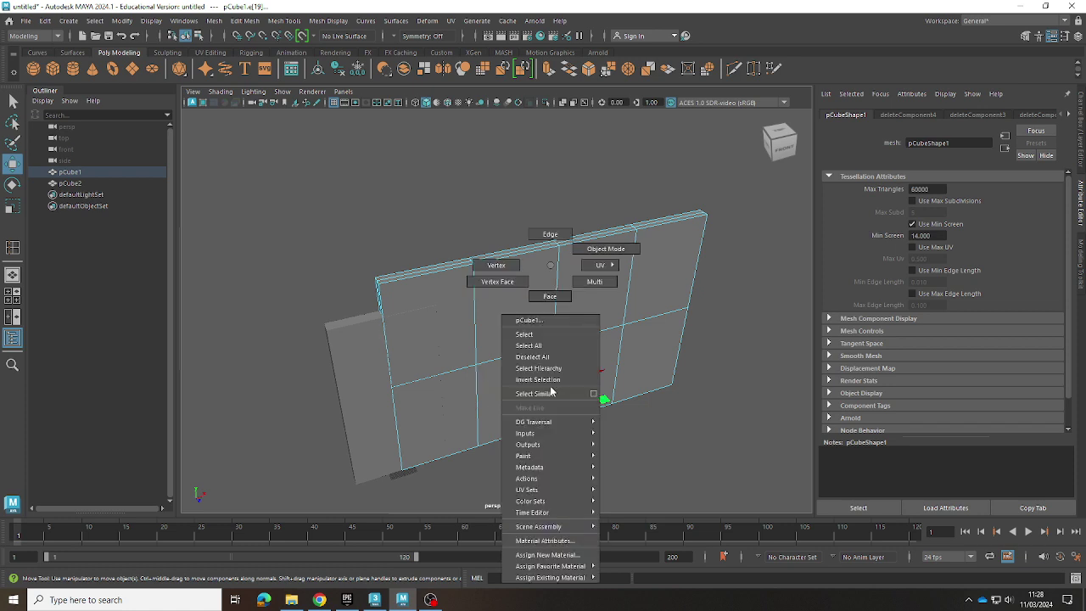
pyautogui.press('Escape')
pyautogui.keyDown('shift'); pyautogui.rightClick(550, 388); pyautogui.keyUp('shift')
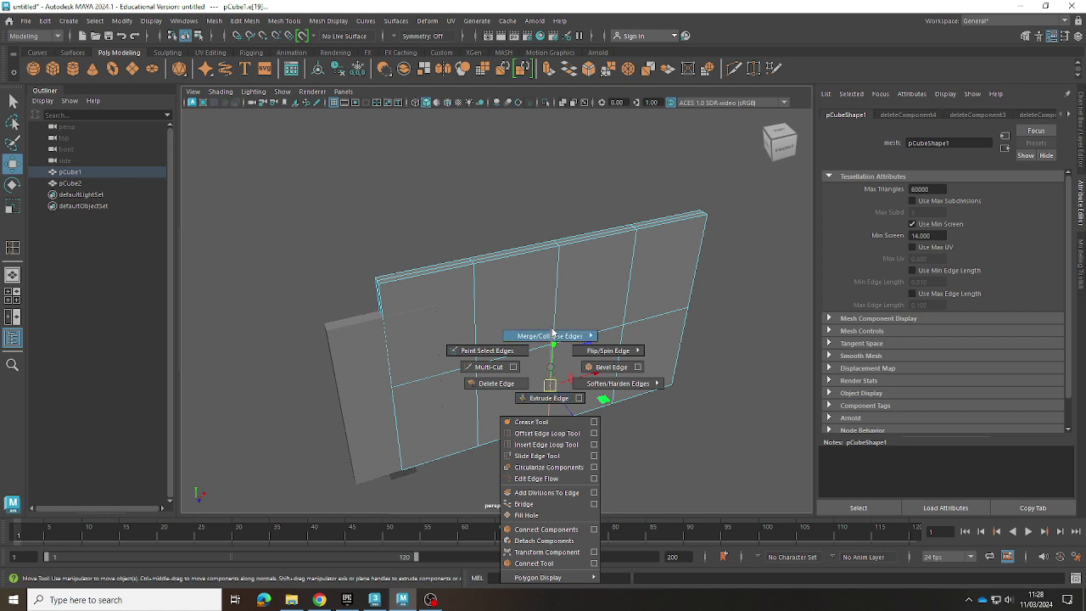
pyautogui.moveTo(551, 332)
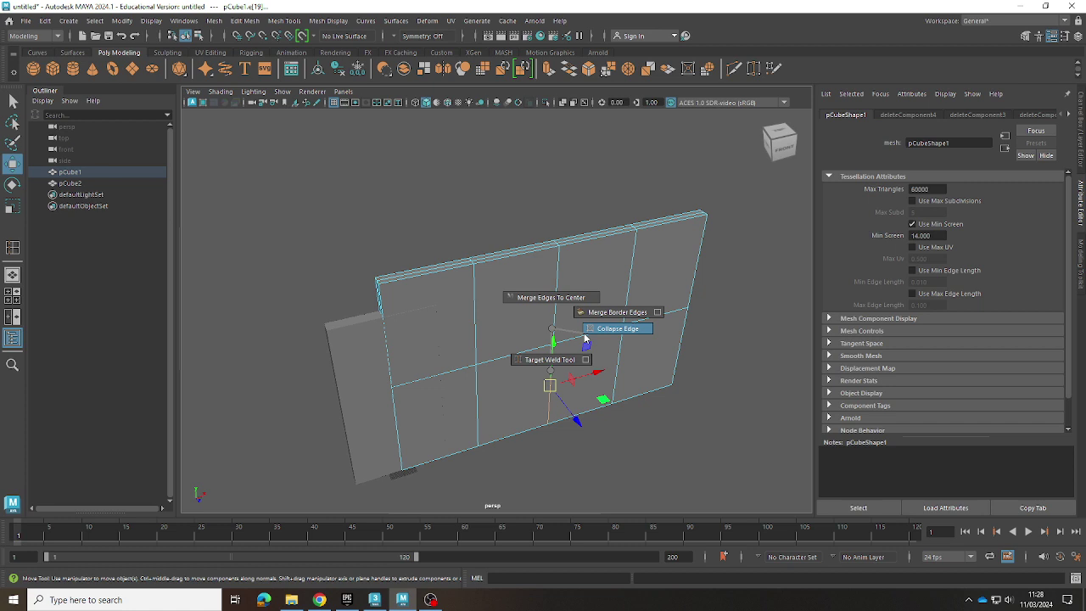
pyautogui.click(583, 337)
pyautogui.hotkey('ctrl', 'z')
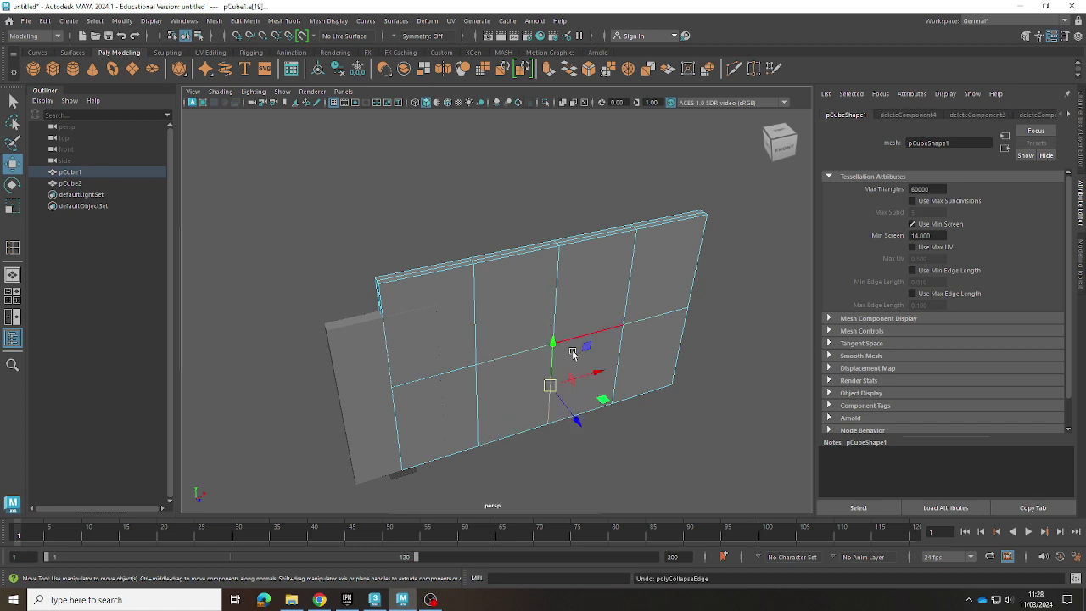
# - Try Merge Edges To Center and undo it, then extrude the edge twice
pyautogui.keyDown('shift'); pyautogui.moveTo(550, 368); pyautogui.dragTo(553, 367, button='right'); pyautogui.keyUp('shift')
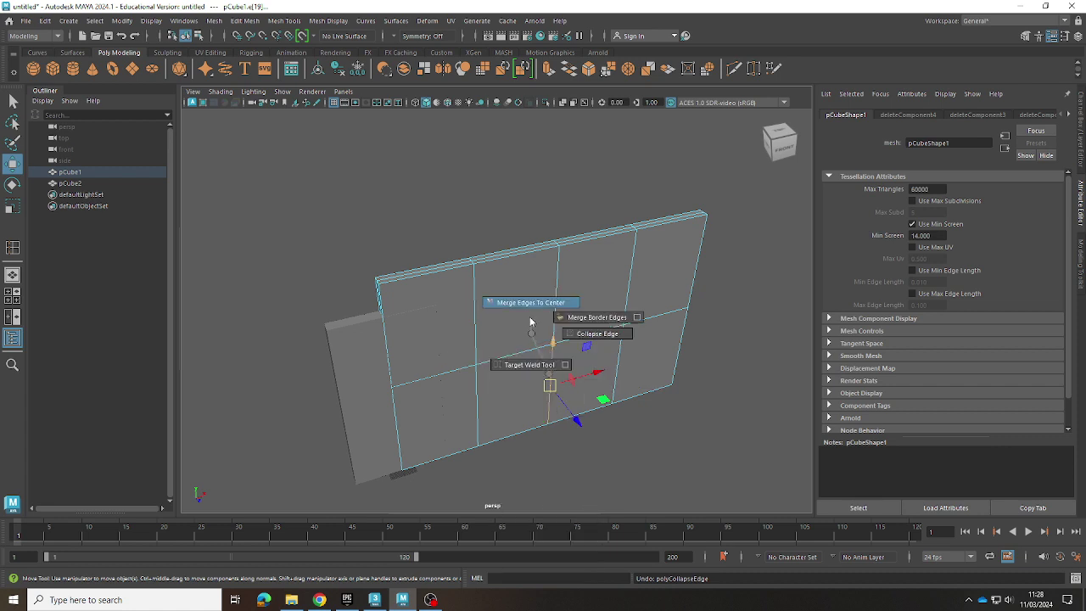
pyautogui.keyDown('shift'); pyautogui.moveTo(553, 367); pyautogui.dragTo(527, 314, button='right'); pyautogui.keyUp('shift')
pyautogui.hotkey('ctrl', 'z')
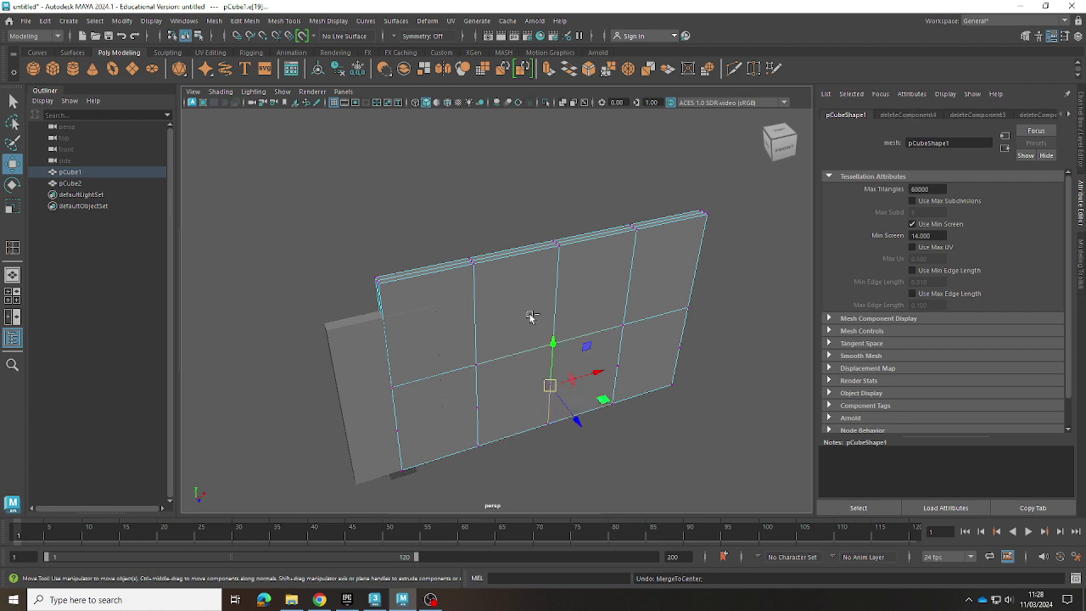
pyautogui.hotkey('ctrl', 'e')
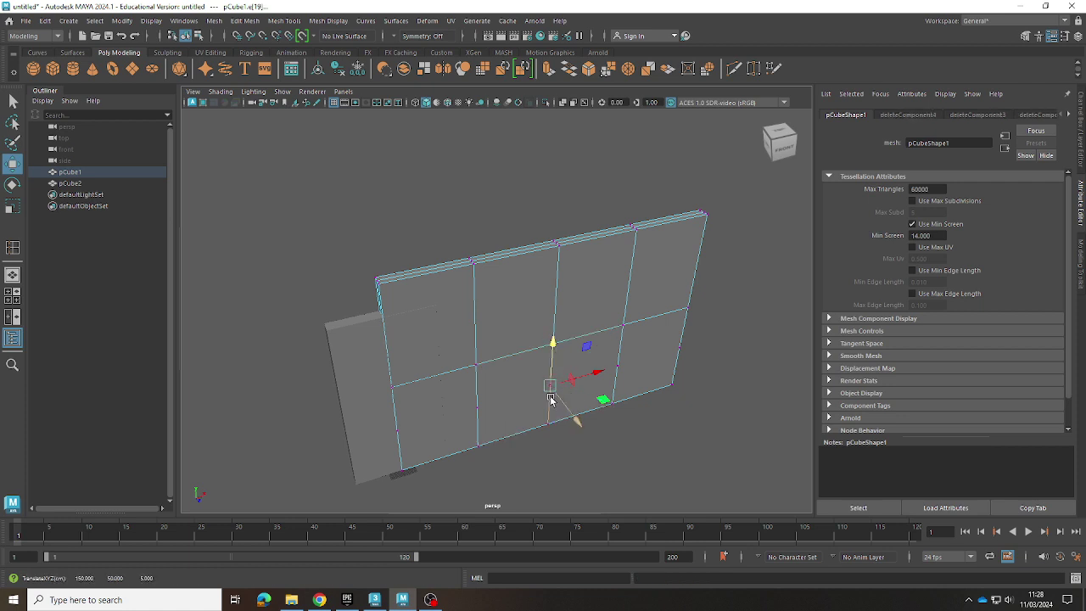
pyautogui.keyDown('shift'); pyautogui.moveTo(550, 367); pyautogui.dragTo(550, 408, button='right'); pyautogui.keyUp('shift')
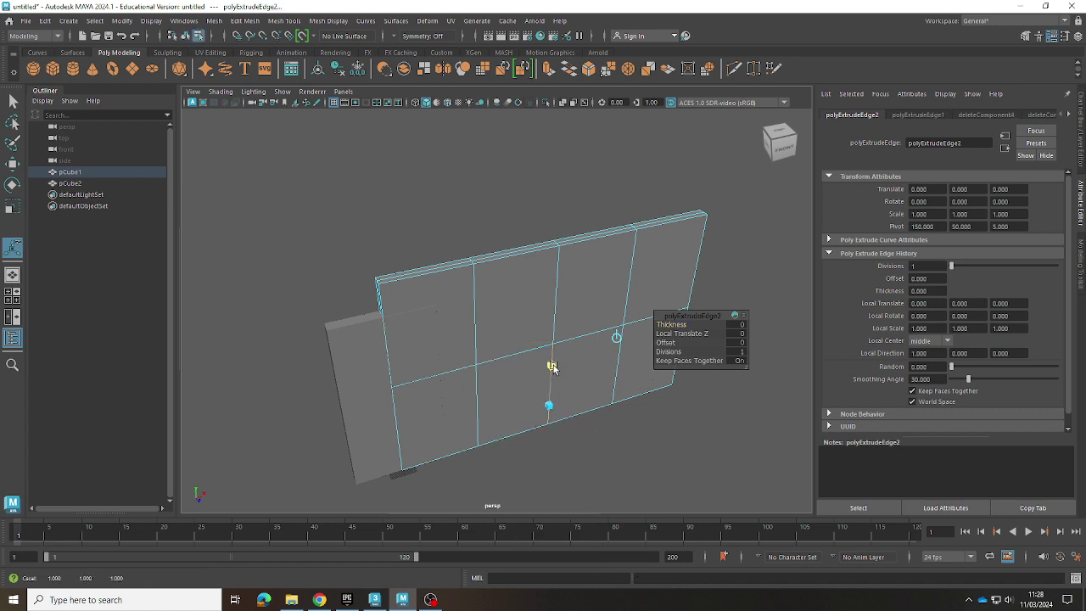
# - Reselect edge e[19], test Invert Selection and the edge marking menu, then deselect everything
pyautogui.click(552, 366)
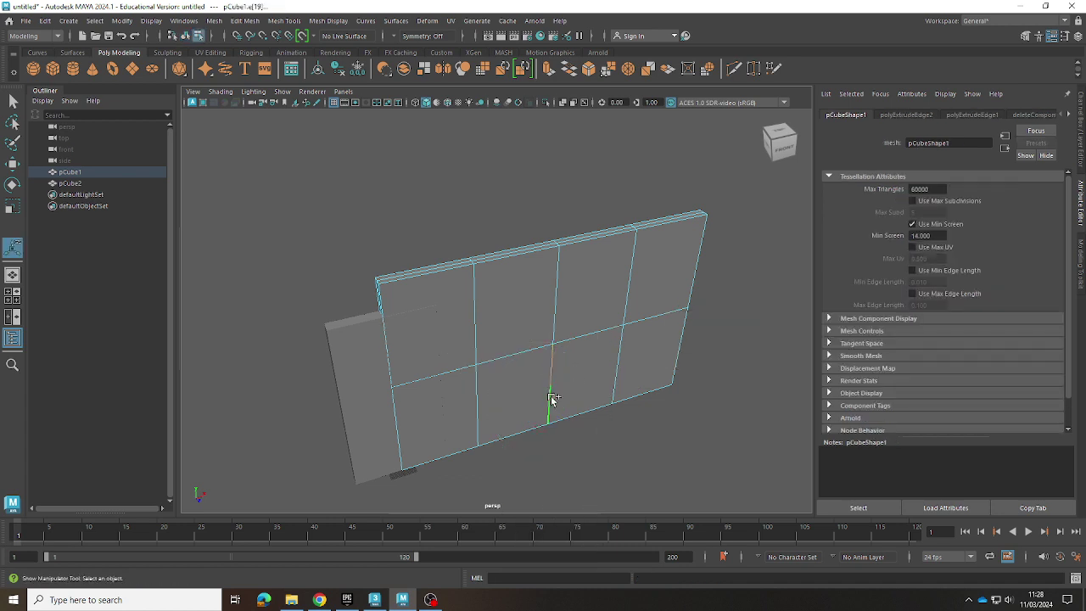
pyautogui.rightClick(552, 383)
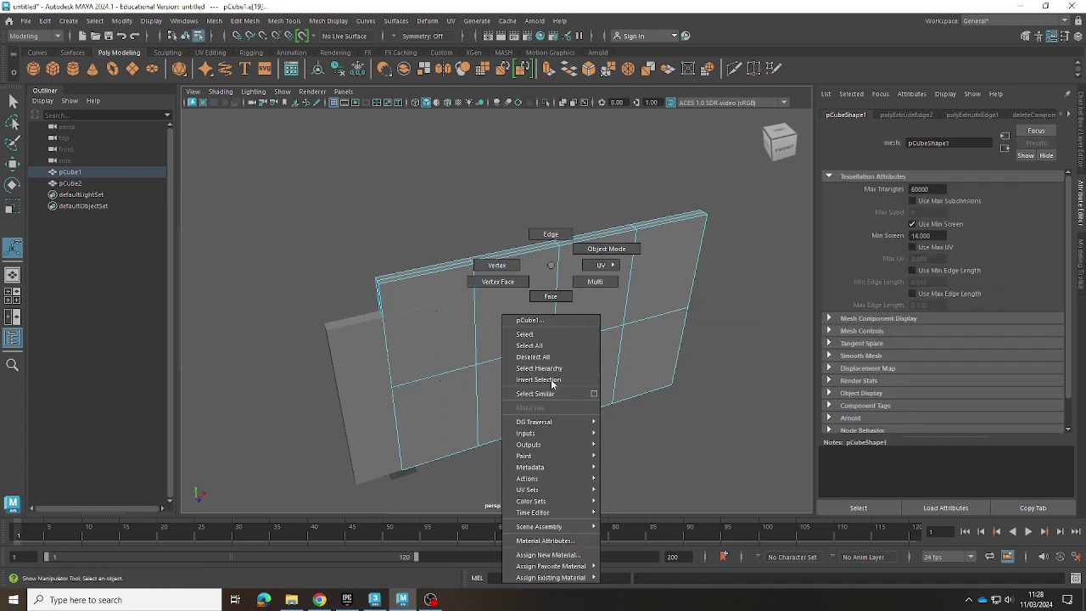
pyautogui.click(551, 381)
pyautogui.click(552, 381)
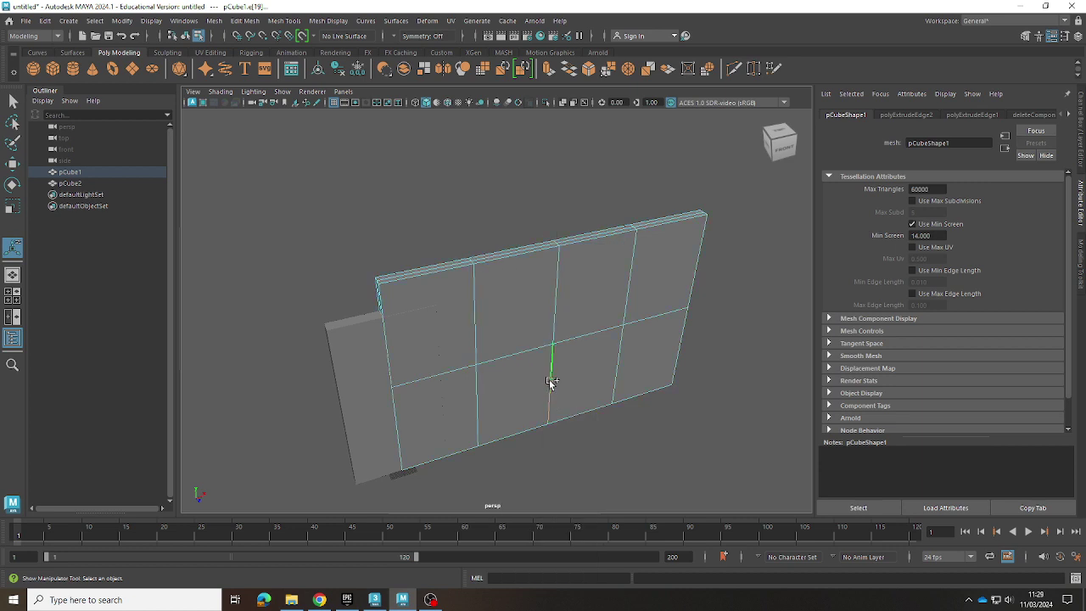
pyautogui.keyDown('shift'); pyautogui.rightClick(551, 381); pyautogui.keyUp('shift')
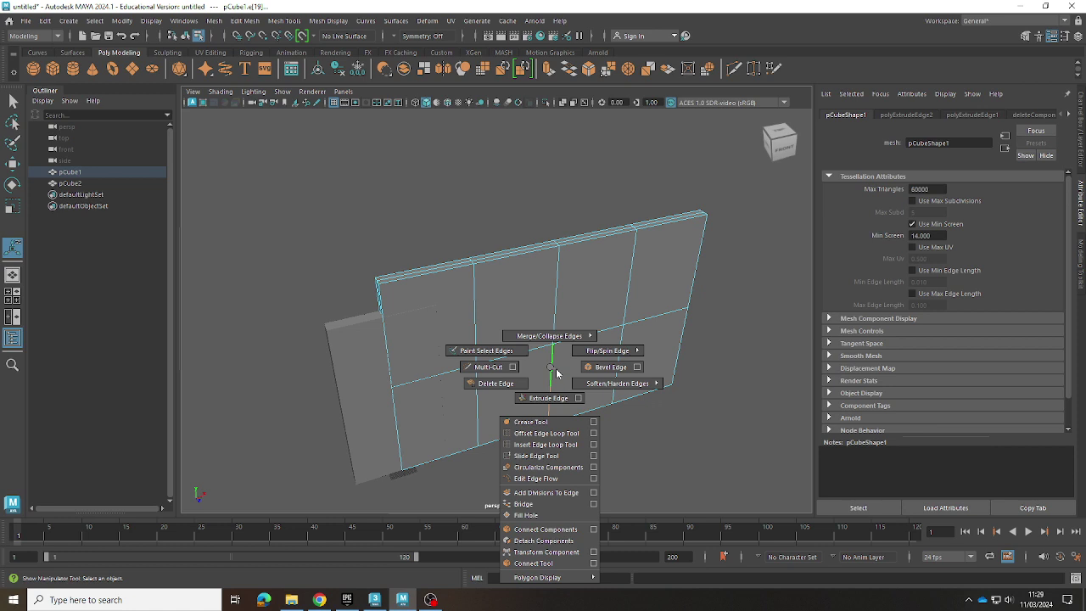
pyautogui.moveTo(556, 373); pyautogui.dragTo(555, 370, button='right')
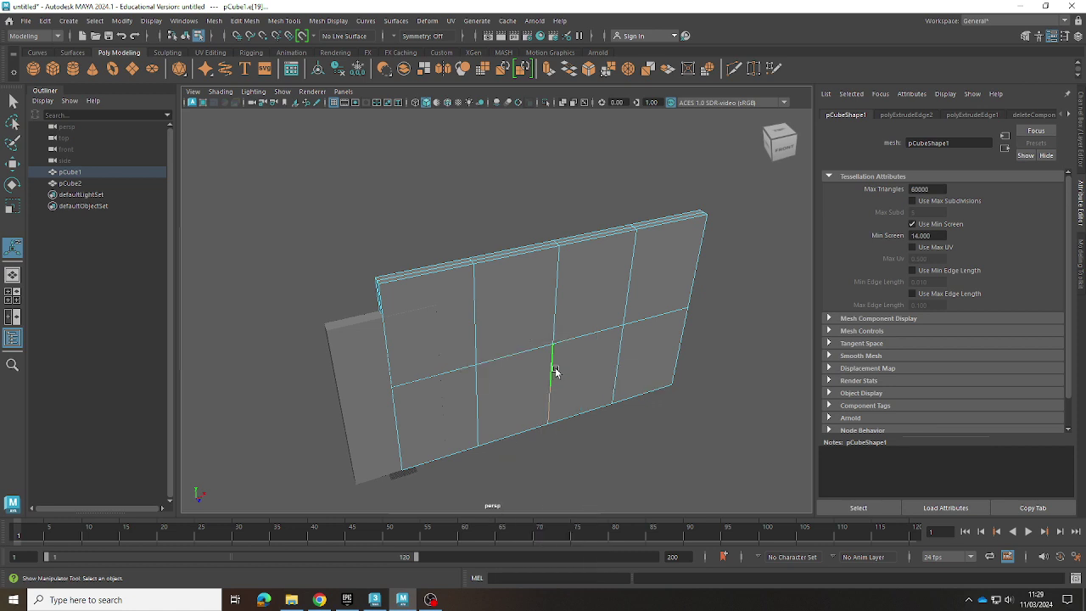
pyautogui.click(587, 454)
# - After a few edge picks, select the whole door box pCube2 from the Outliner
pyautogui.click(371, 427)
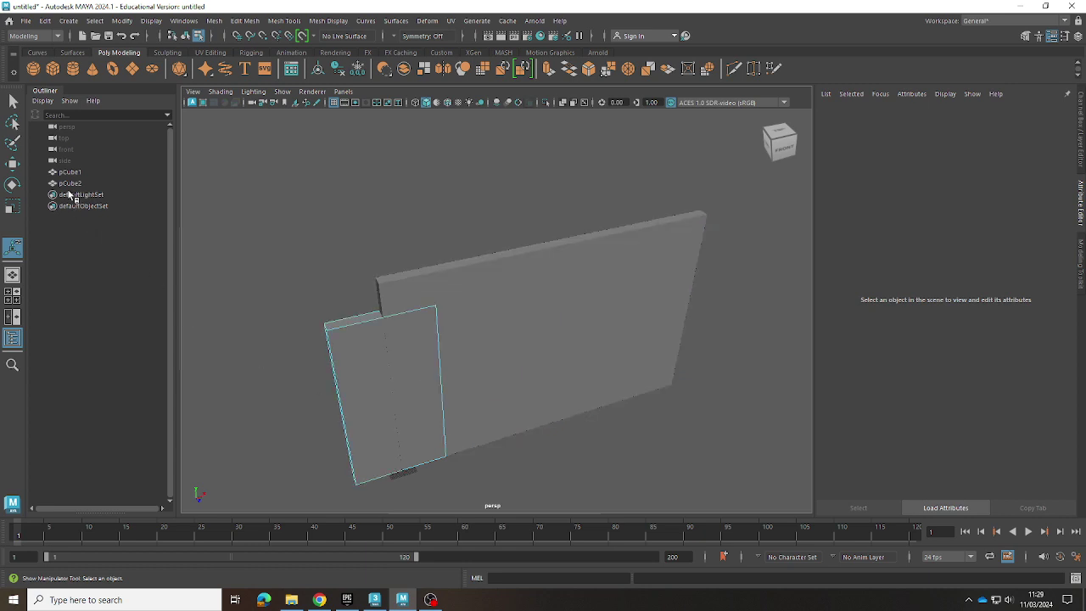
pyautogui.click(381, 413)
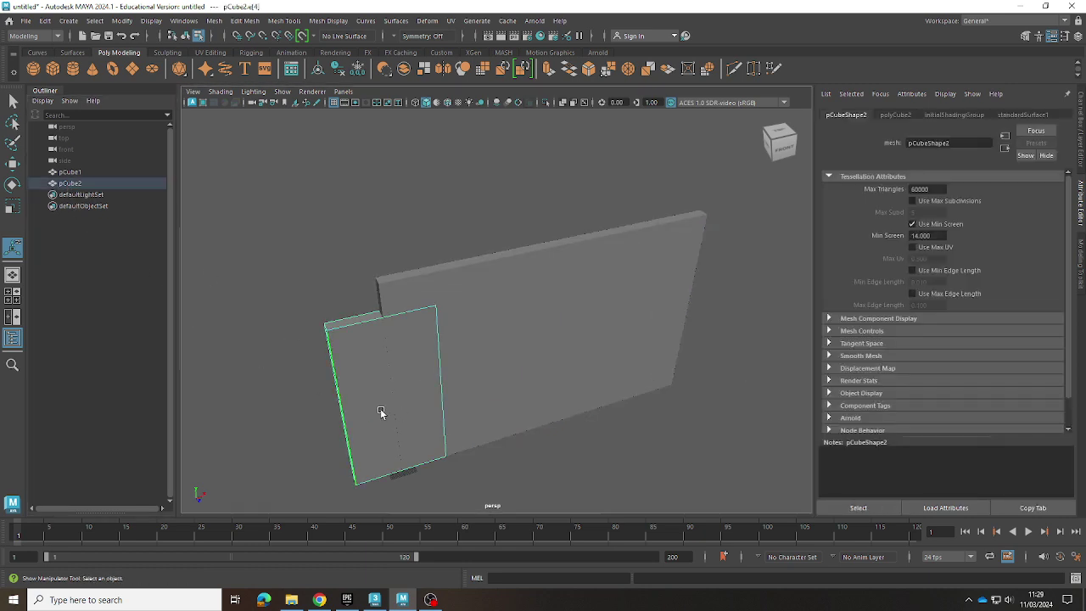
pyautogui.moveTo(363, 276); pyautogui.dragTo(365, 365, button='right')
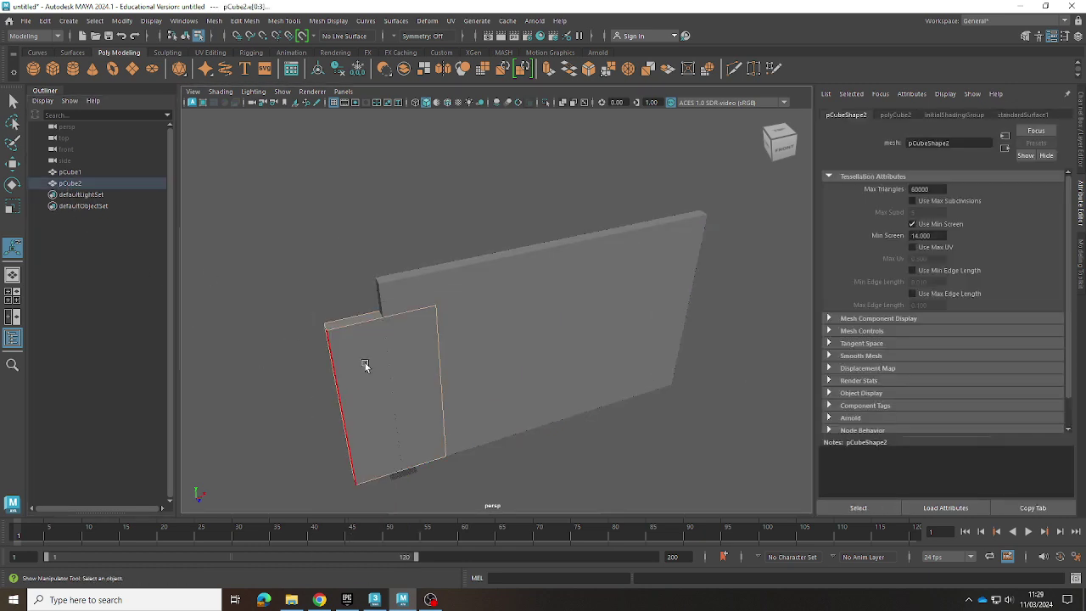
pyautogui.moveTo(363, 270); pyautogui.dragTo(356, 346, button='right')
pyautogui.press('q')
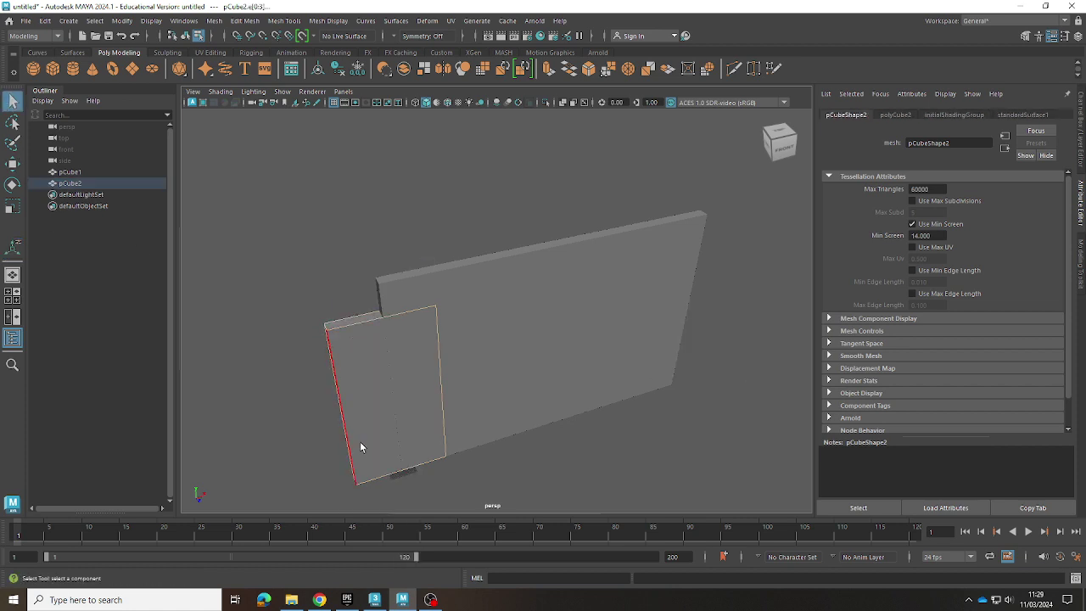
pyautogui.click(350, 367)
pyautogui.click(366, 352)
pyautogui.doubleClick(89, 185)
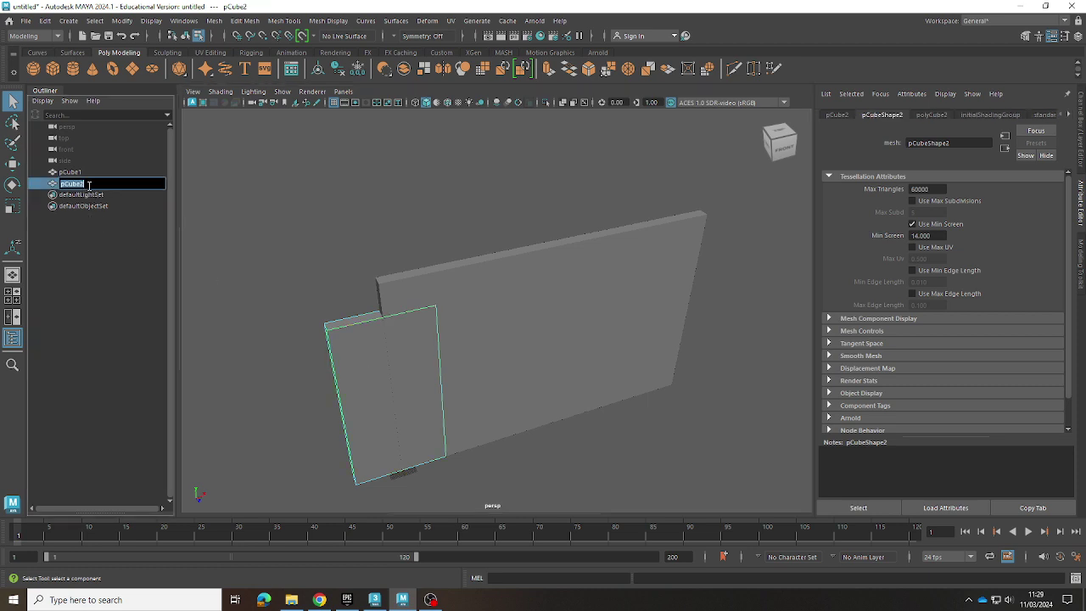
# - Snip pCube2's Transform Attributes showing scale 85, 170, 10 and height 85
pyautogui.click(839, 116)
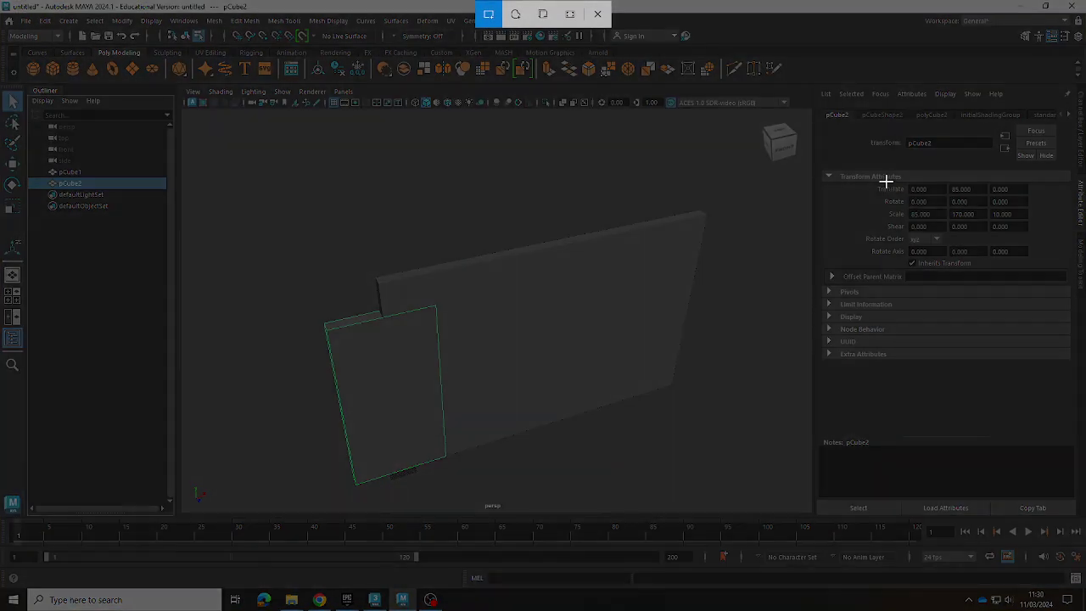
pyautogui.moveTo(819, 158); pyautogui.dragTo(1058, 260)
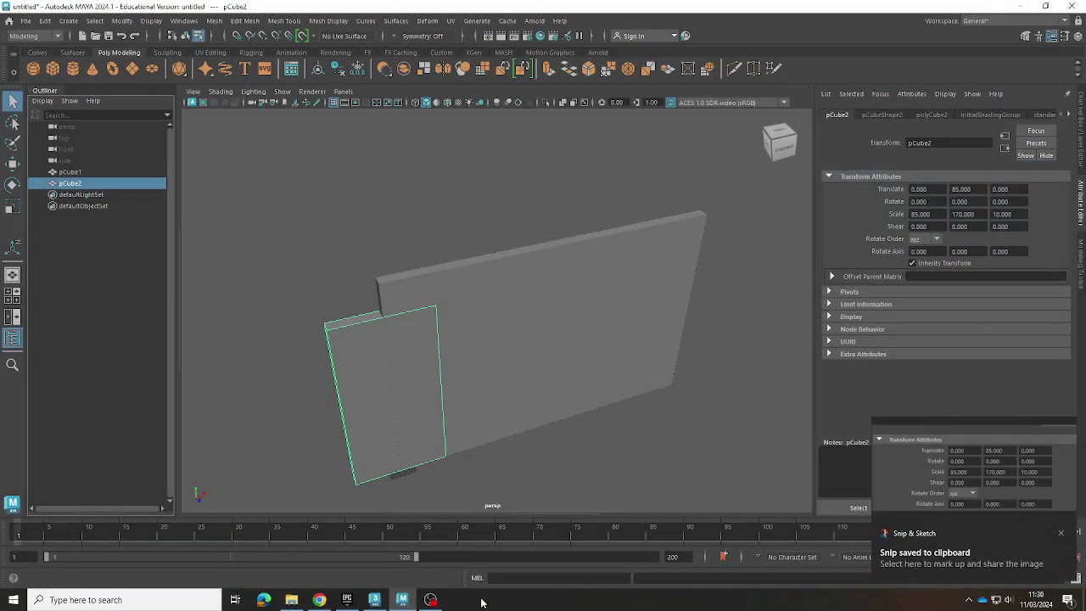
pyautogui.press('F10')
pyautogui.click(380, 404)
pyautogui.click(302, 393)
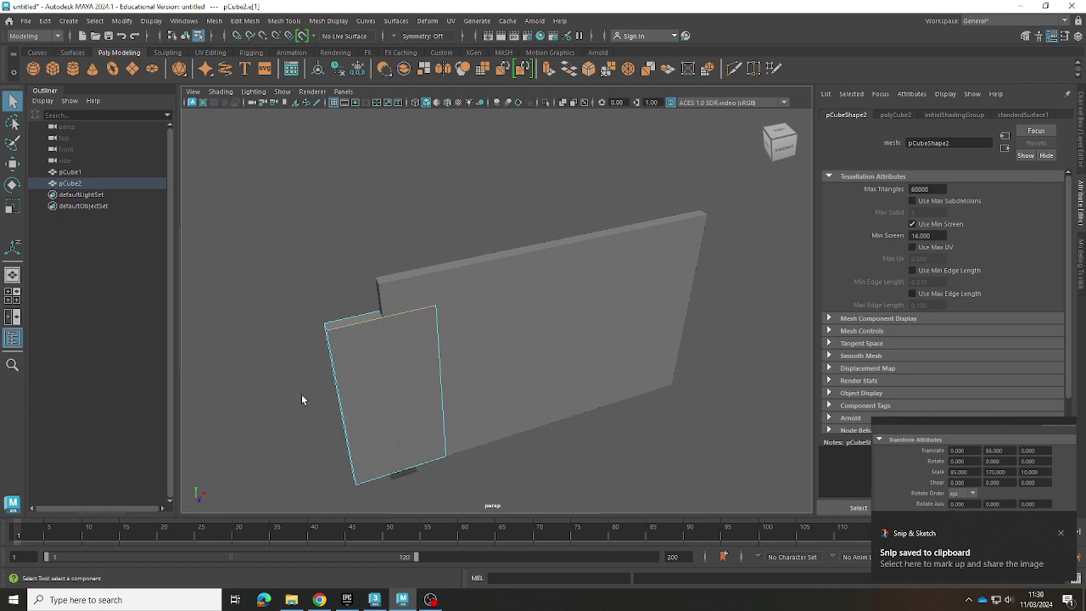
pyautogui.click(31, 24)
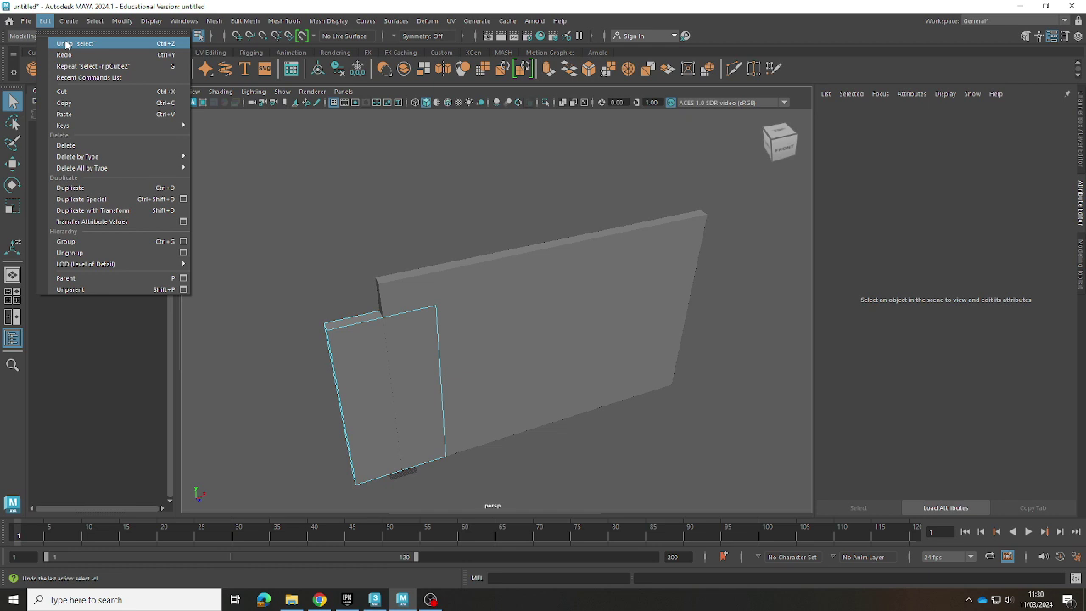
# - Undo the wall's edge extrusions and edge deletions until nurbsCube1 reappears
pyautogui.click(65, 44)
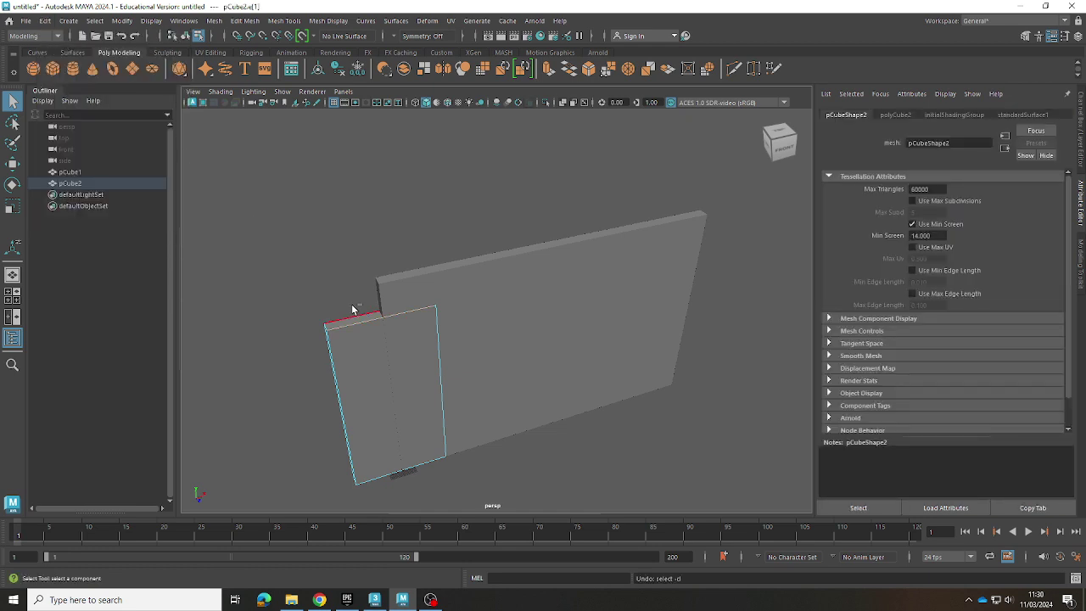
pyautogui.hotkey('ctrl', 'z')
pyautogui.hotkey('ctrl', 'z')
pyautogui.hotkey('ctrl', 'z')
pyautogui.hotkey('ctrl', 'z')
pyautogui.hotkey('ctrl', 'z')
pyautogui.hotkey('ctrl', 'z')
pyautogui.hotkey('ctrl', 'z')
pyautogui.hotkey('ctrl', 'z')
pyautogui.hotkey('ctrl', 'z')
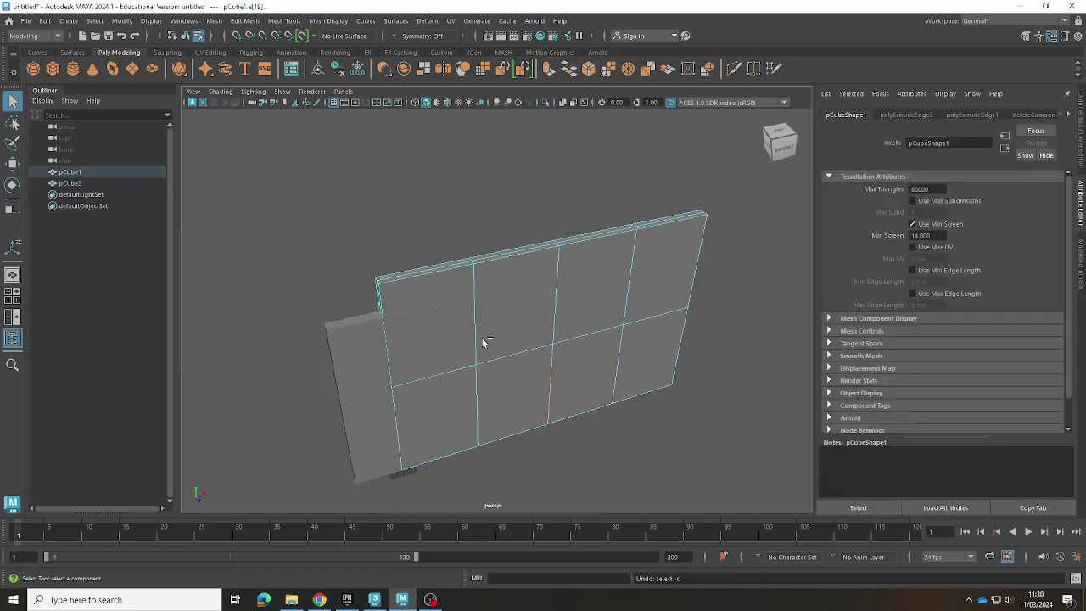
pyautogui.hotkey('ctrl', 'z')
pyautogui.hotkey('ctrl', 'z')
pyautogui.hotkey('ctrl', 'z')
pyautogui.hotkey('ctrl', 'z')
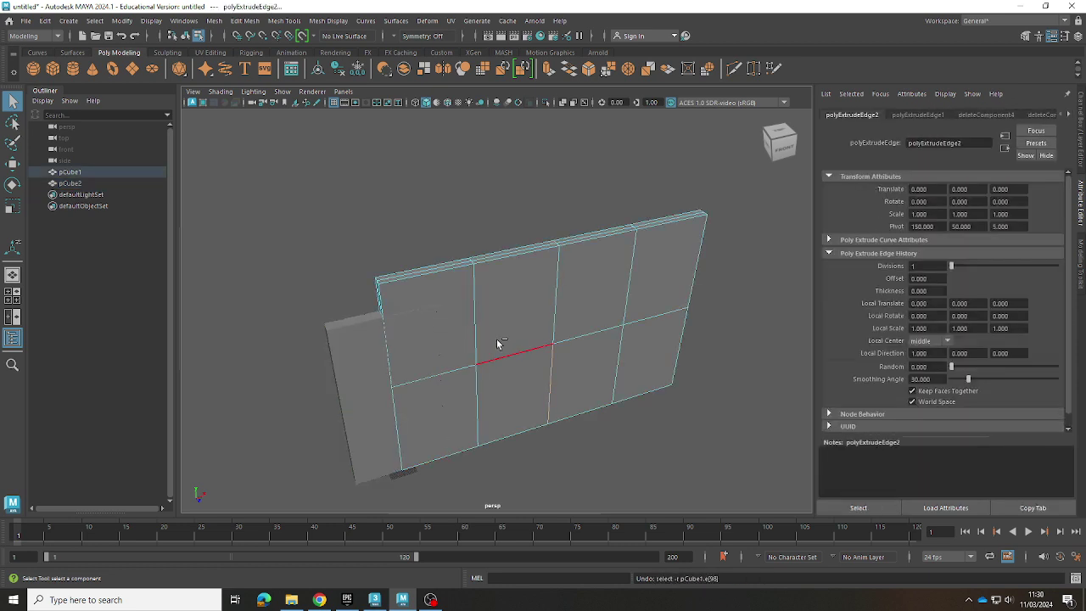
pyautogui.hotkey('ctrl', 'z')
pyautogui.hotkey('ctrl', 'z')
pyautogui.hotkey('ctrl', 'z')
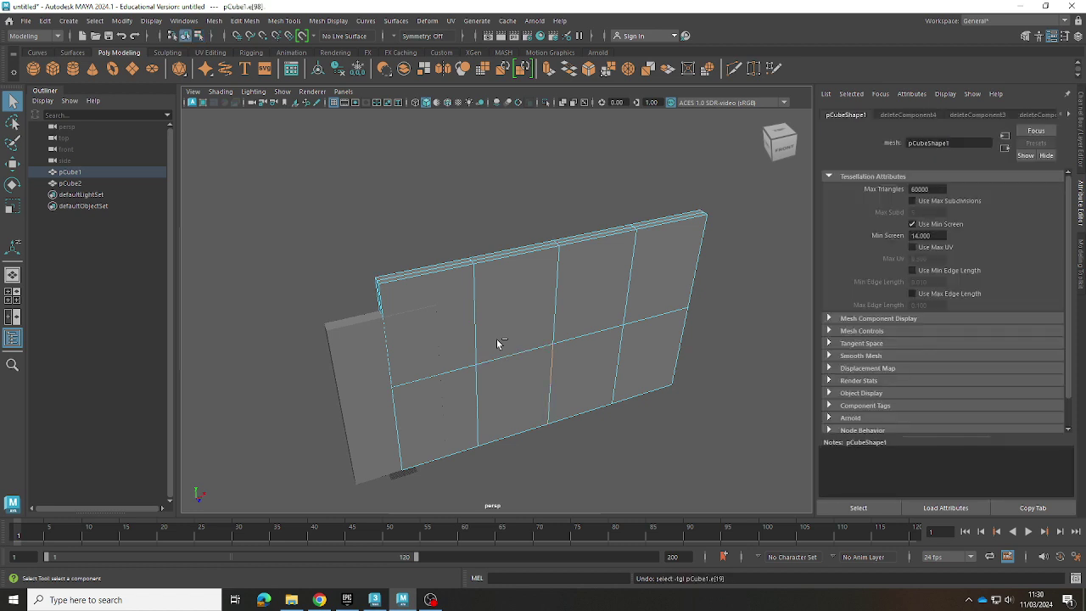
pyautogui.hotkey('ctrl', 'z')
pyautogui.hotkey('ctrl', 'z')
pyautogui.hotkey('ctrl', 'z')
pyautogui.hotkey('ctrl', 'z')
pyautogui.hotkey('ctrl', 'z')
pyautogui.hotkey('ctrl', 'z')
pyautogui.hotkey('ctrl', 'z')
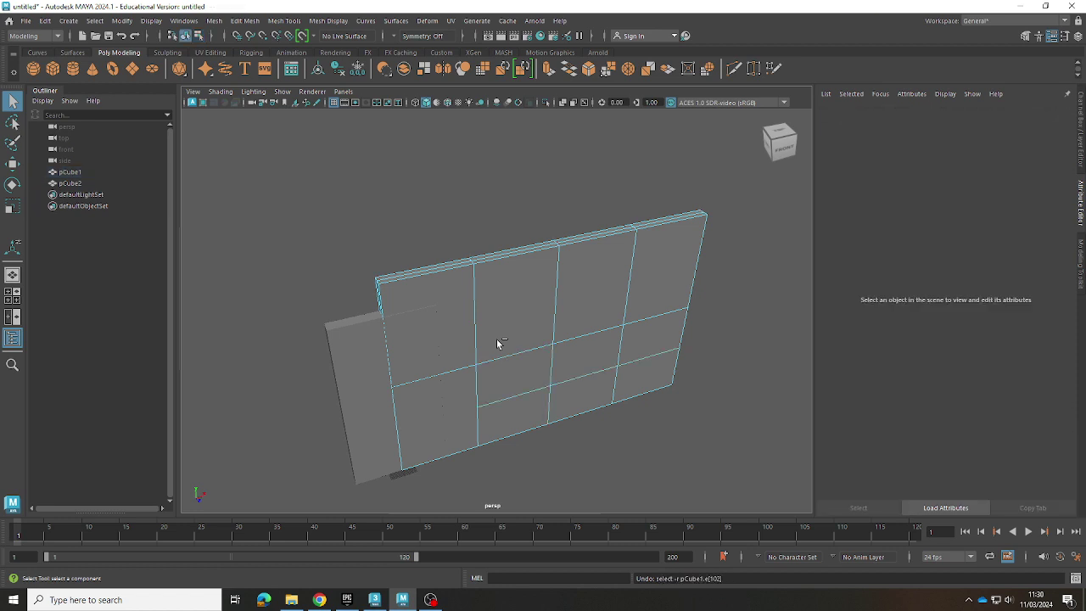
pyautogui.hotkey('ctrl', 'z')
pyautogui.hotkey('ctrl', 'z')
pyautogui.hotkey('ctrl', 'z')
pyautogui.hotkey('ctrl', 'z')
pyautogui.hotkey('ctrl', 'z')
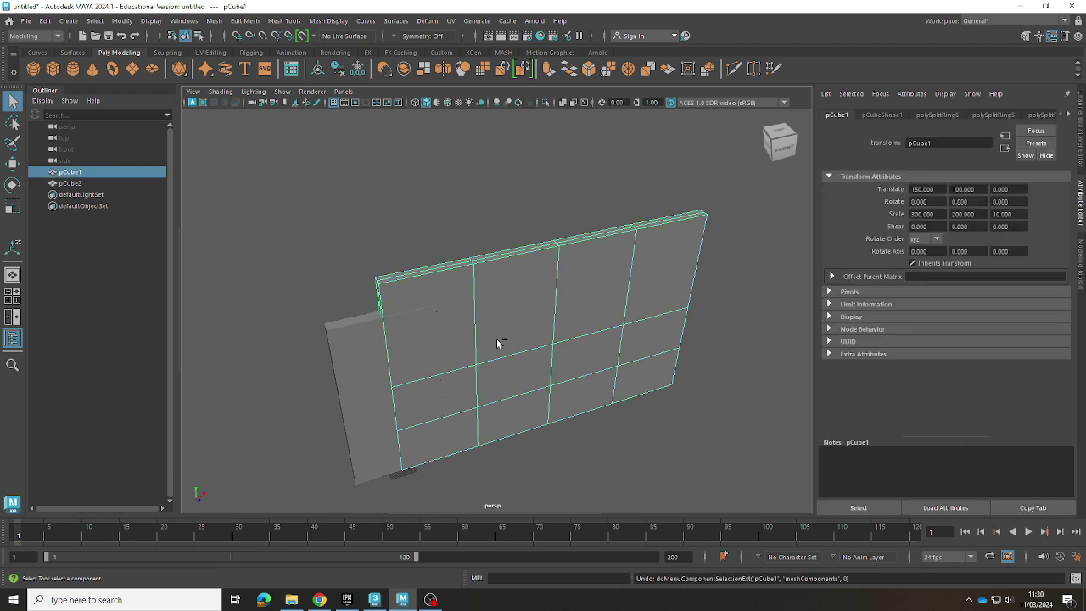
pyautogui.hotkey('ctrl', 'z')
pyautogui.hotkey('ctrl', 'z')
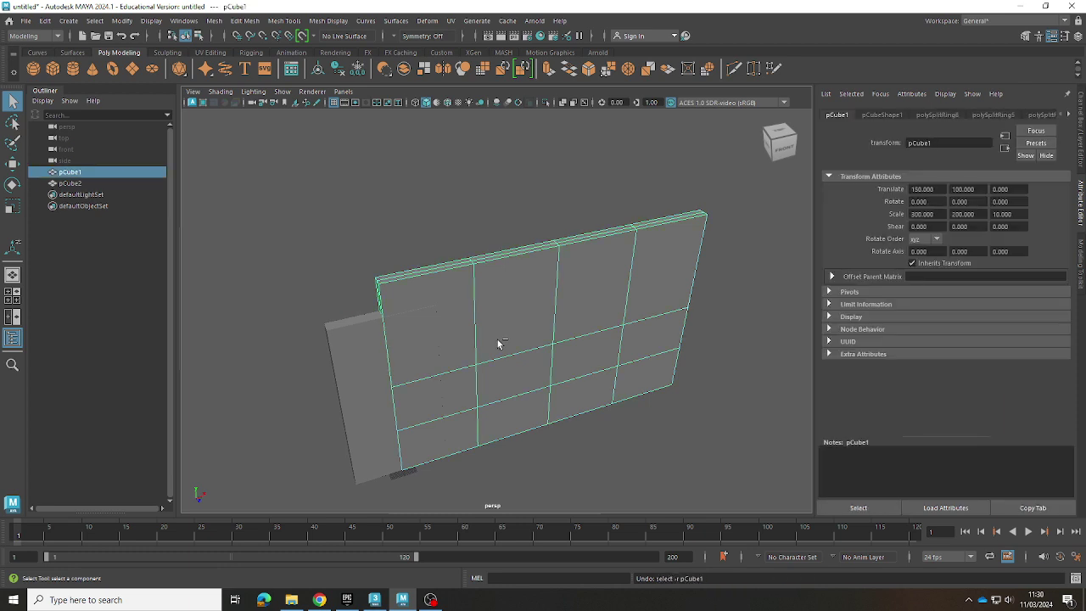
pyautogui.hotkey('ctrl', 'z')
pyautogui.hotkey('ctrl', 'z')
pyautogui.hotkey('ctrl', 'z')
pyautogui.hotkey('ctrl', 'z')
pyautogui.hotkey('ctrl', 'z')
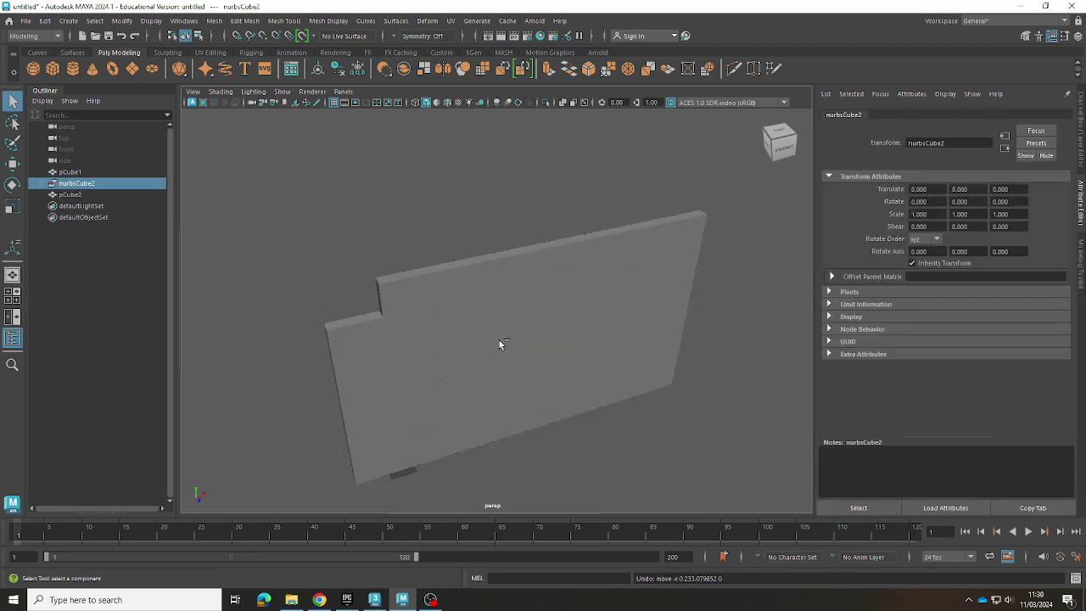
pyautogui.hotkey('ctrl', 'z')
pyautogui.hotkey('ctrl', 'z')
pyautogui.hotkey('ctrl', 'z')
pyautogui.hotkey('ctrl', 'z')
pyautogui.hotkey('ctrl', 'z')
pyautogui.hotkey('ctrl', 'z')
pyautogui.hotkey('ctrl', 'z')
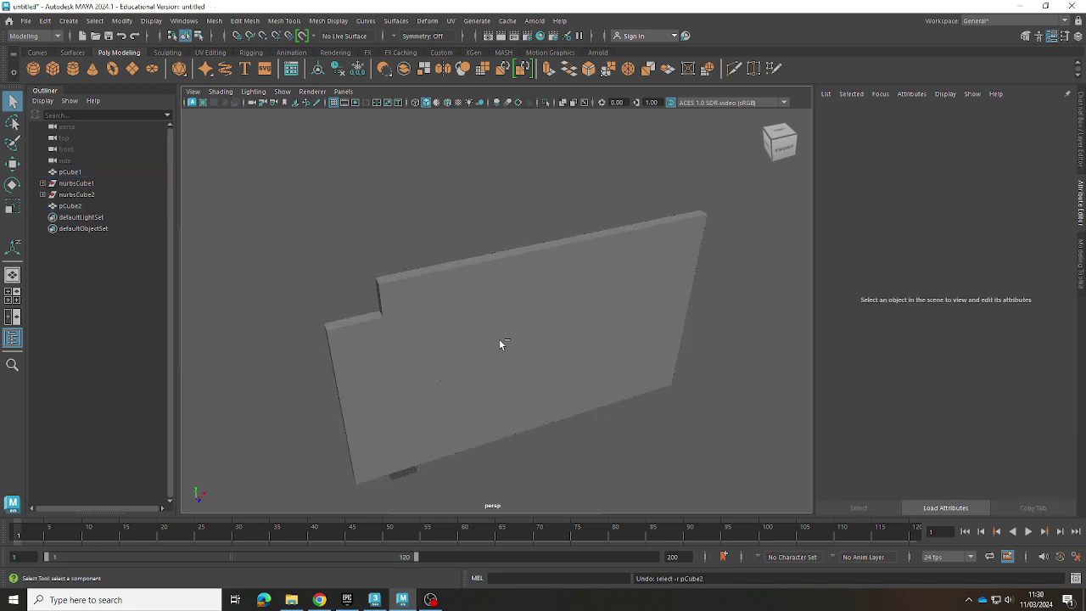
pyautogui.hotkey('ctrl', 'z')
pyautogui.hotkey('ctrl', 'z')
# - Keep undoing the door box's sizing and placement until it is a flat 250×1×10 strip
pyautogui.hotkey('ctrl', 'z')
pyautogui.hotkey('ctrl', 'z')
pyautogui.hotkey('ctrl', 'z')
pyautogui.hotkey('ctrl', 'z')
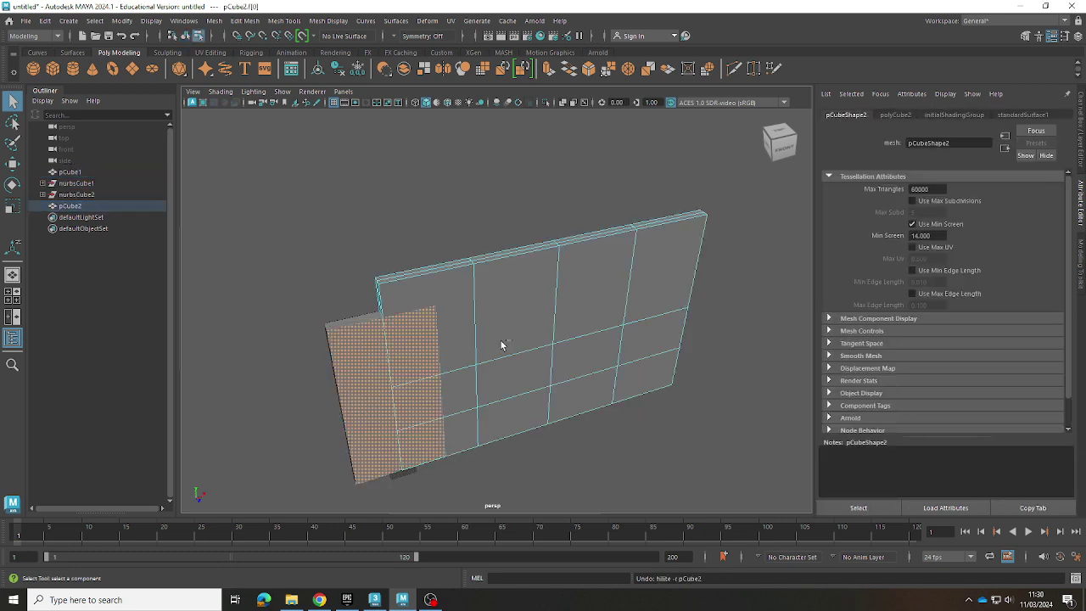
pyautogui.hotkey('ctrl', 'z')
pyautogui.hotkey('ctrl', 'z')
pyautogui.hotkey('ctrl', 'z')
pyautogui.hotkey('ctrl', 'z')
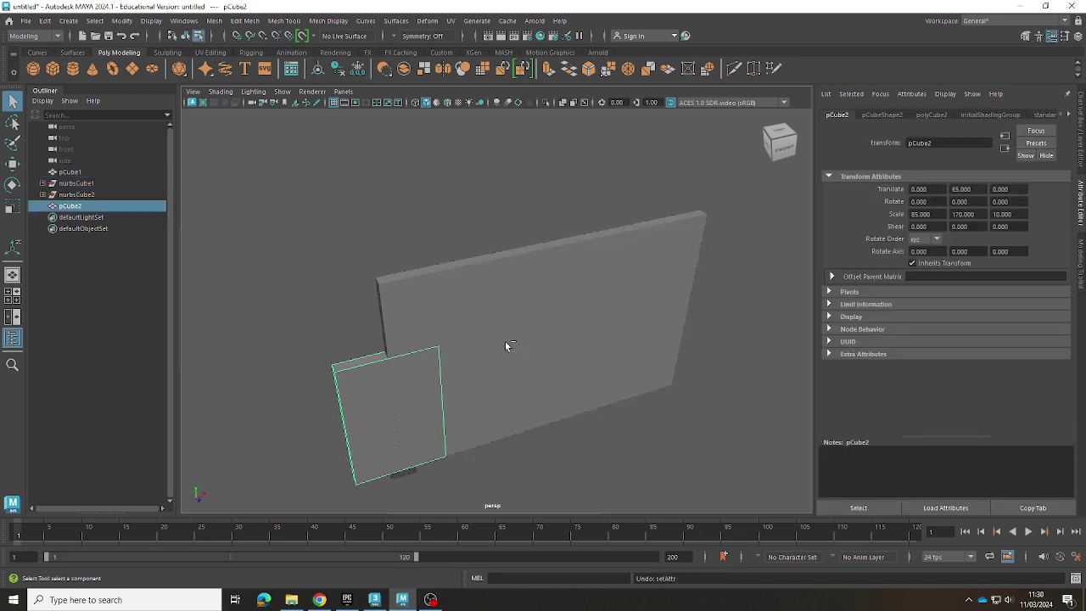
pyautogui.hotkey('ctrl', 'z')
pyautogui.hotkey('ctrl', 'z')
pyautogui.hotkey('ctrl', 'z')
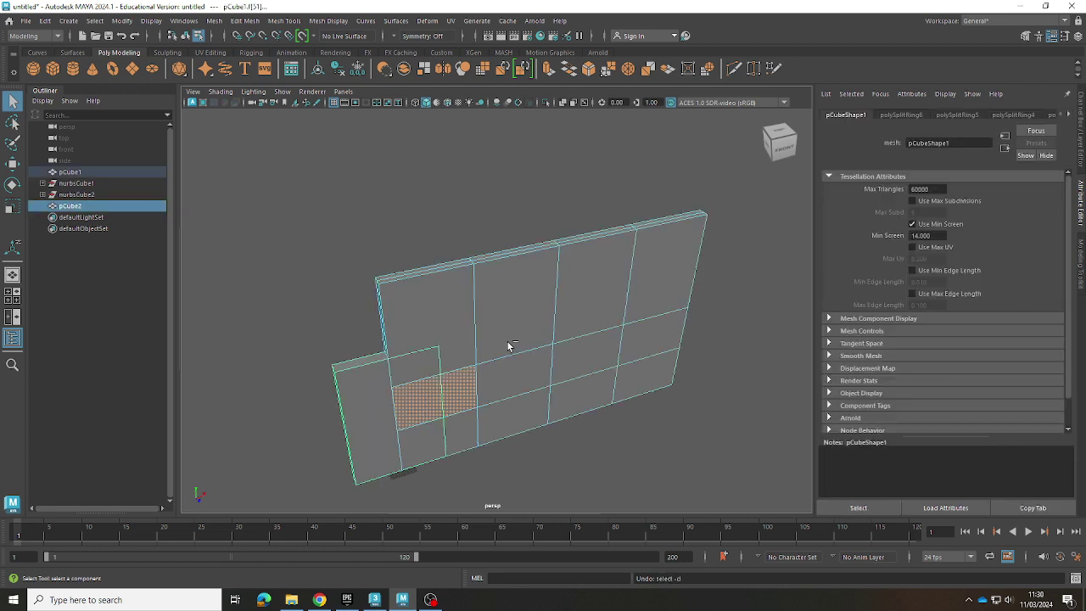
pyautogui.hotkey('ctrl', 'z')
pyautogui.hotkey('ctrl', 'z')
pyautogui.hotkey('ctrl', 'z')
pyautogui.hotkey('ctrl', 'z')
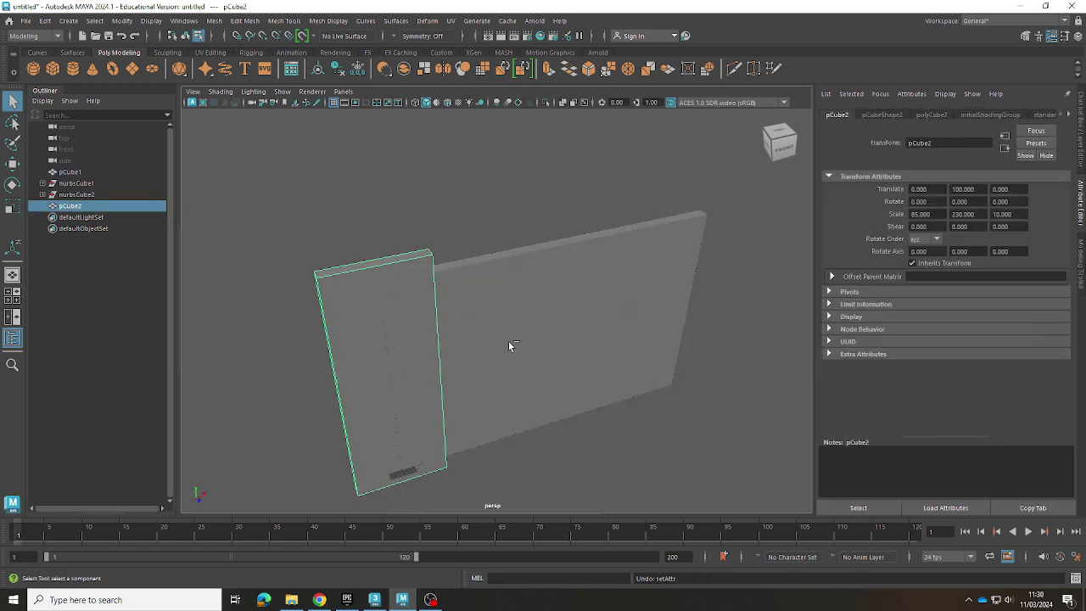
pyautogui.hotkey('ctrl', 'z')
pyautogui.hotkey('ctrl', 'z')
pyautogui.hotkey('ctrl', 'z')
pyautogui.hotkey('ctrl', 'z')
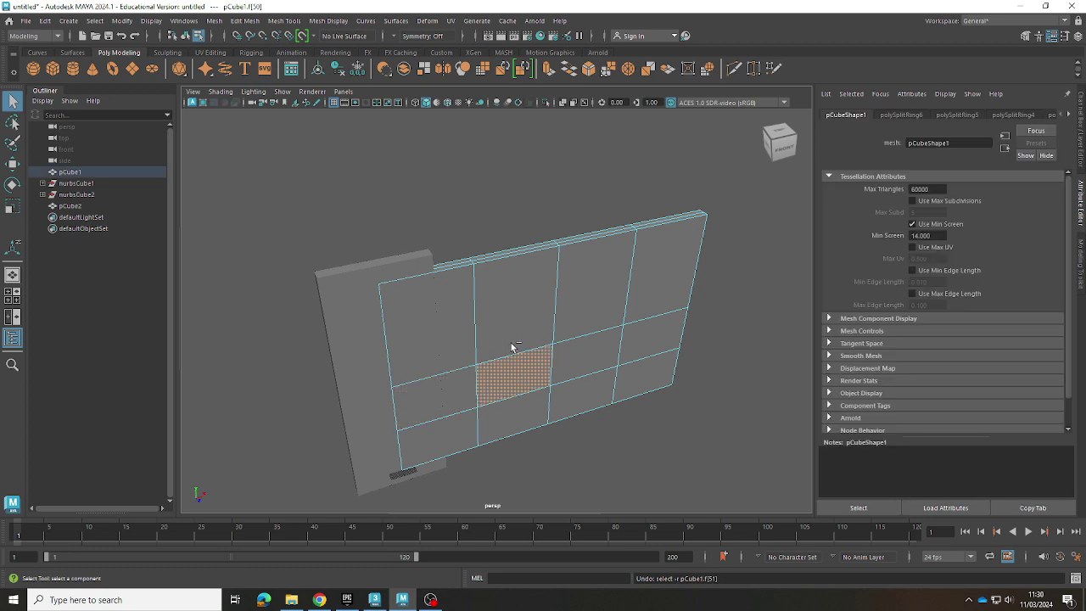
pyautogui.hotkey('ctrl', 'z')
pyautogui.hotkey('ctrl', 'z')
pyautogui.hotkey('ctrl', 'z')
pyautogui.hotkey('ctrl', 'z')
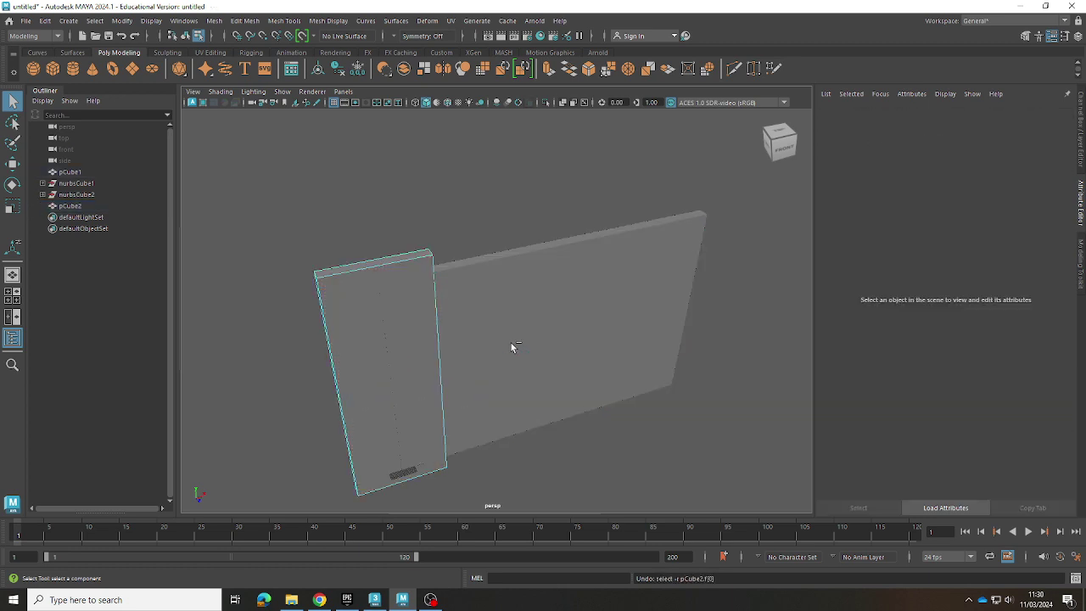
pyautogui.hotkey('ctrl', 'z')
pyautogui.hotkey('ctrl', 'z')
pyautogui.hotkey('ctrl', 'z')
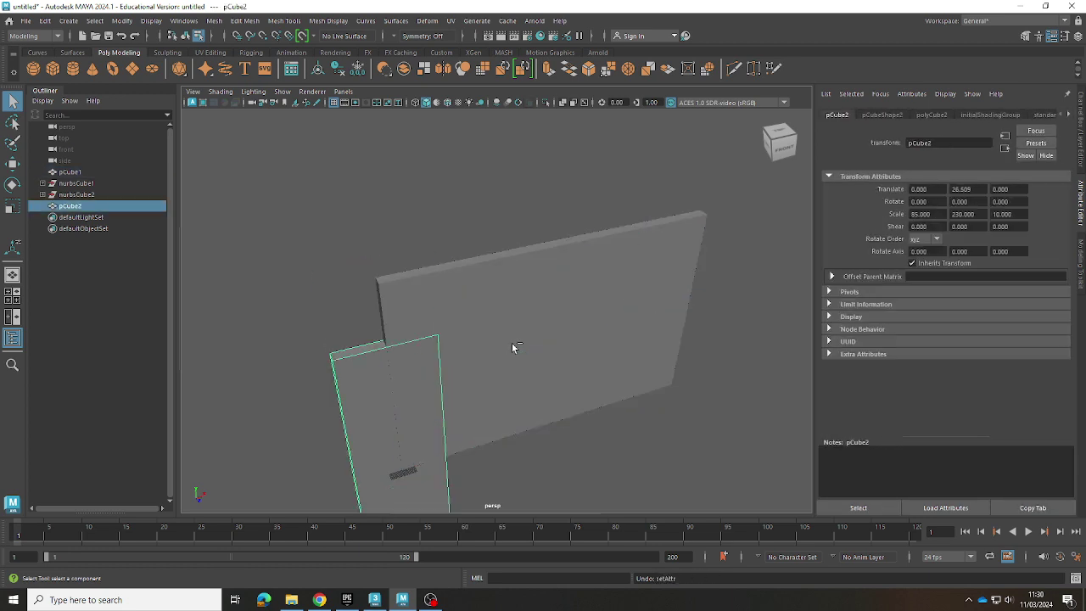
pyautogui.hotkey('ctrl', 'z')
pyautogui.hotkey('ctrl', 'z')
pyautogui.hotkey('ctrl', 'z')
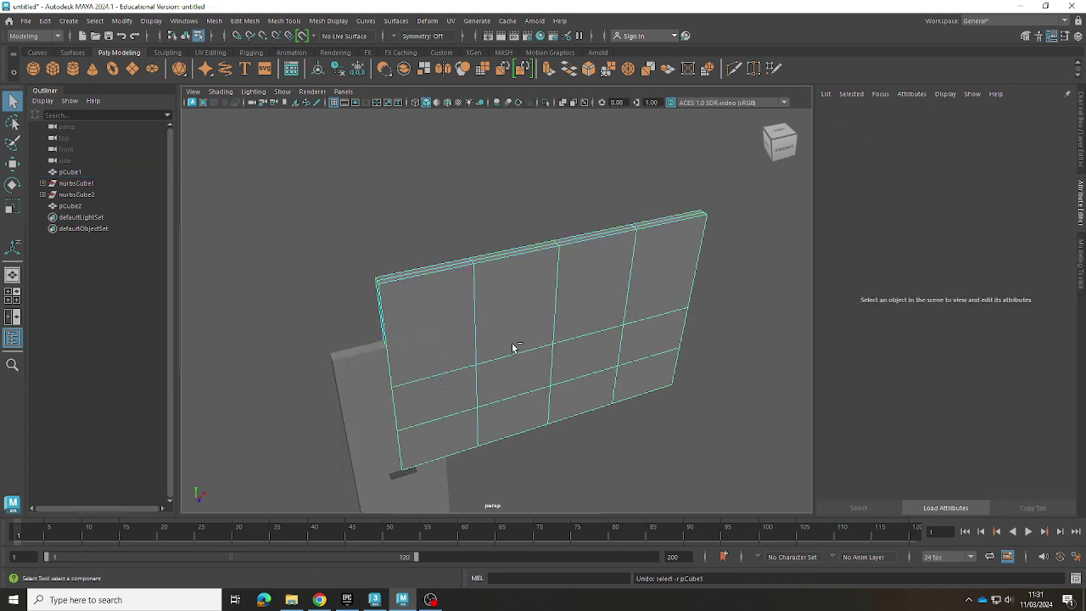
pyautogui.hotkey('ctrl', 'z')
pyautogui.hotkey('ctrl', 'z')
pyautogui.hotkey('ctrl', 'z')
pyautogui.hotkey('ctrl', 'z')
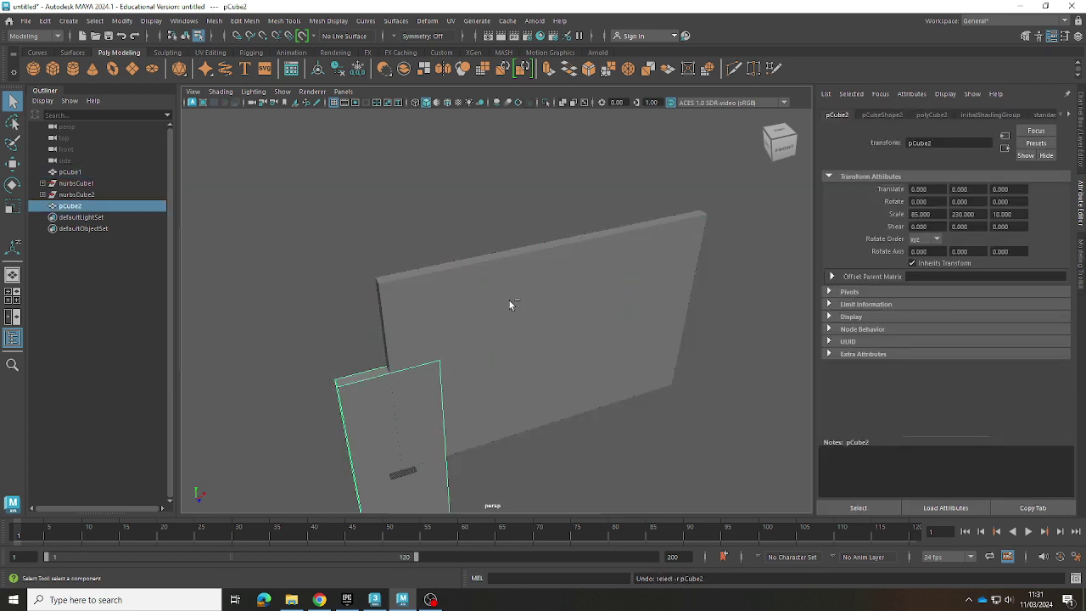
pyautogui.hotkey('ctrl', 'z')
pyautogui.hotkey('ctrl', 'z')
pyautogui.hotkey('ctrl', 'z')
pyautogui.hotkey('ctrl', 'z')
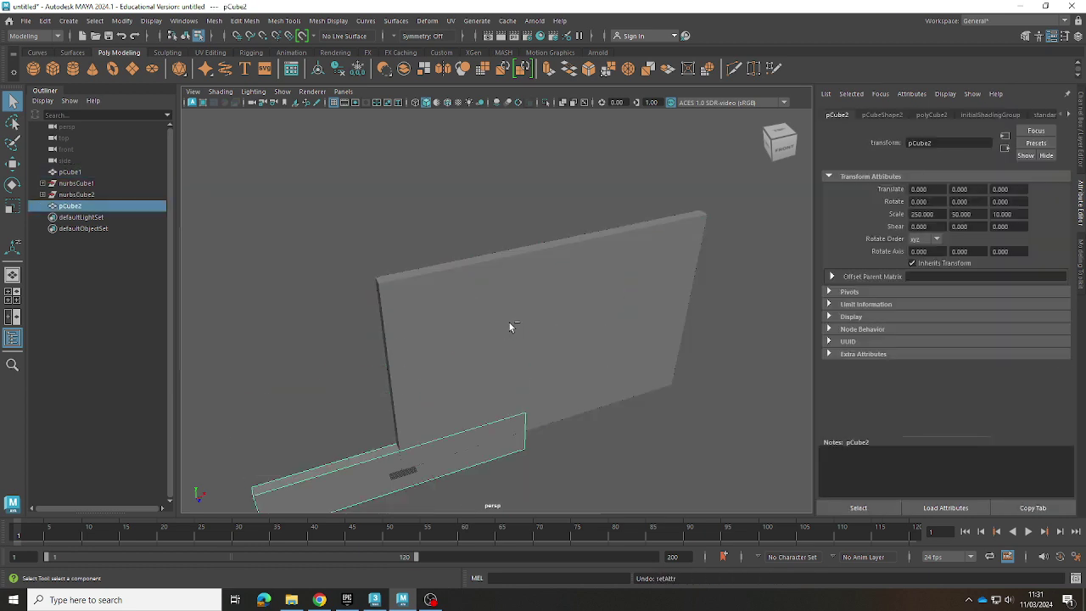
pyautogui.hotkey('ctrl', 'z')
pyautogui.hotkey('ctrl', 'z')
pyautogui.hotkey('ctrl', 'z')
pyautogui.hotkey('ctrl', 'z')
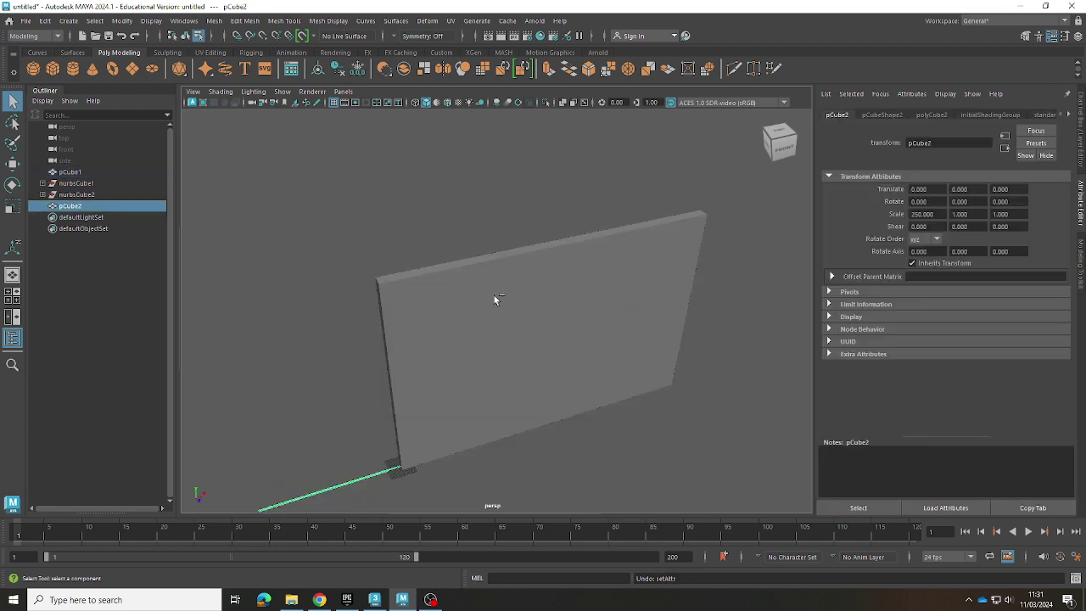
pyautogui.hotkey('ctrl', 'z')
pyautogui.hotkey('ctrl', 'z')
pyautogui.hotkey('ctrl', 'z')
pyautogui.hotkey('ctrl', 'z')
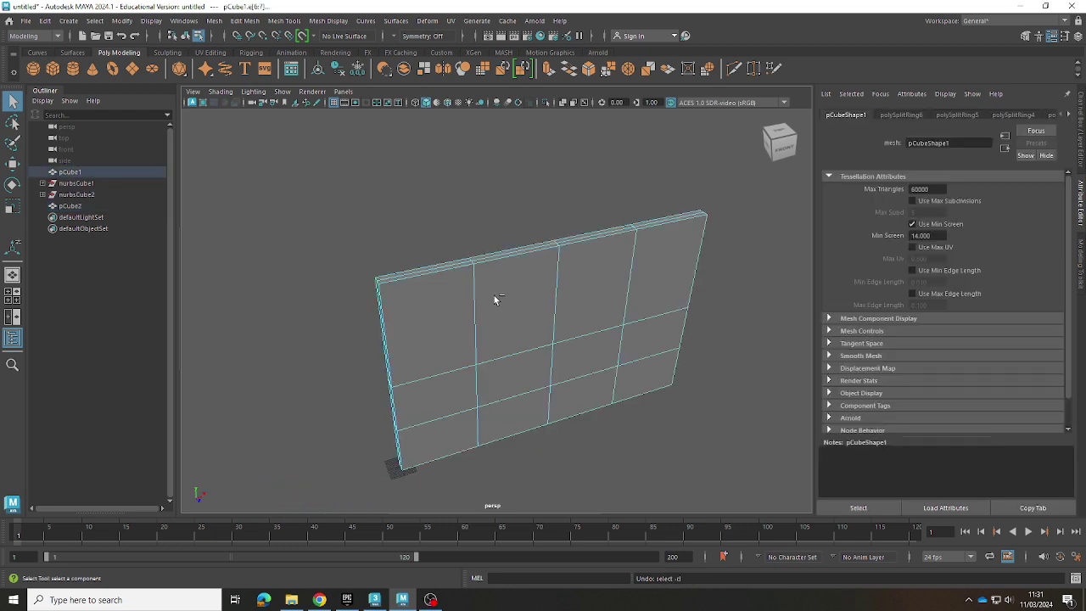
pyautogui.hotkey('ctrl', 'z')
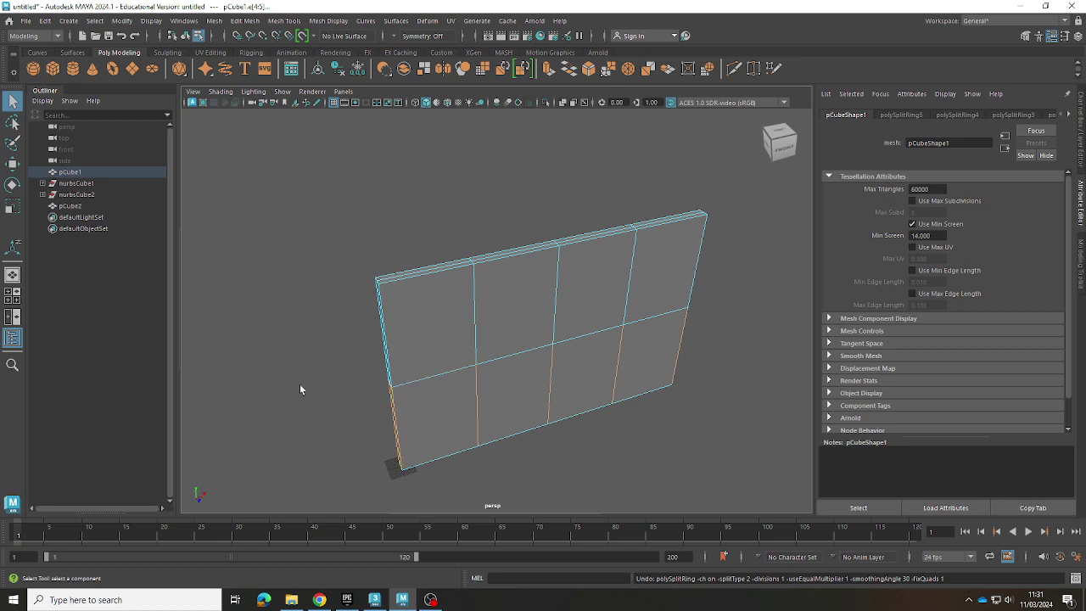
# - Lift nurbsCube2 and nurbsCube1 with the Move tool and delete each one
pyautogui.click(76, 195)
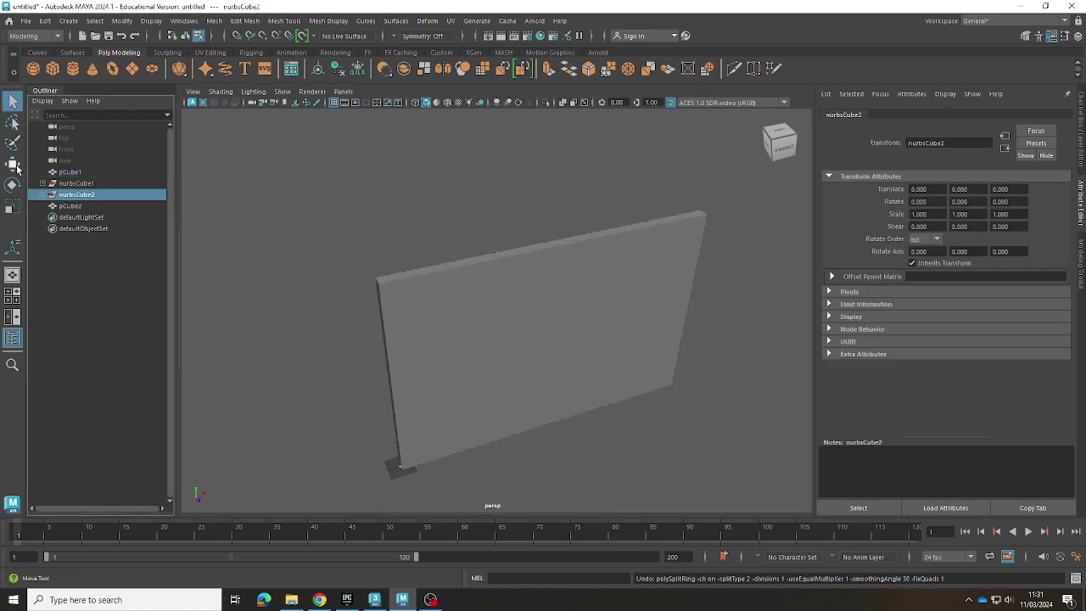
pyautogui.click(12, 163)
pyautogui.moveTo(396, 434); pyautogui.dragTo(373, 246)
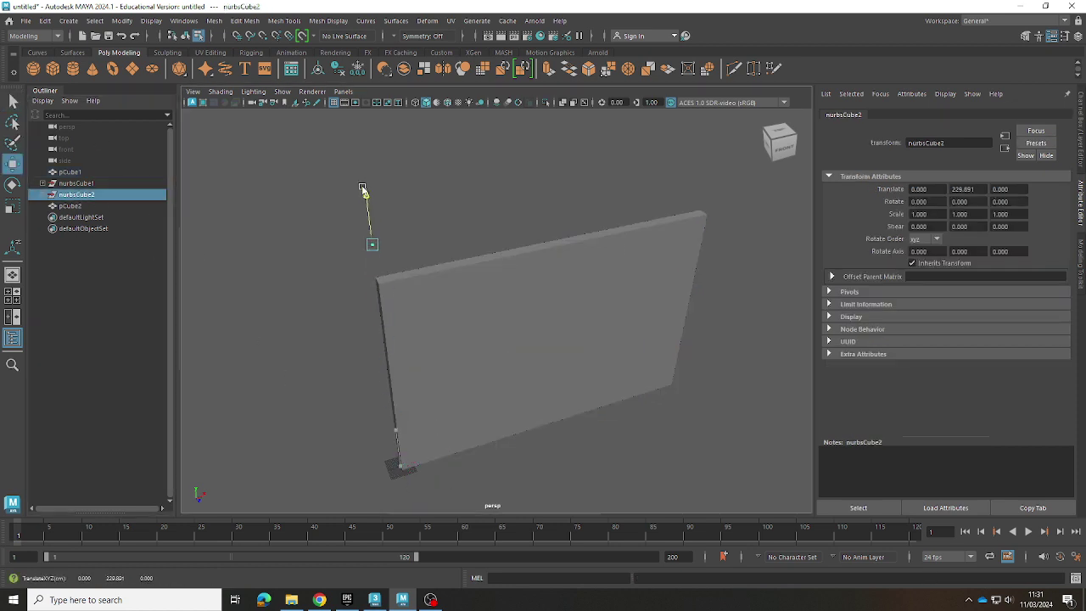
pyautogui.press('Delete')
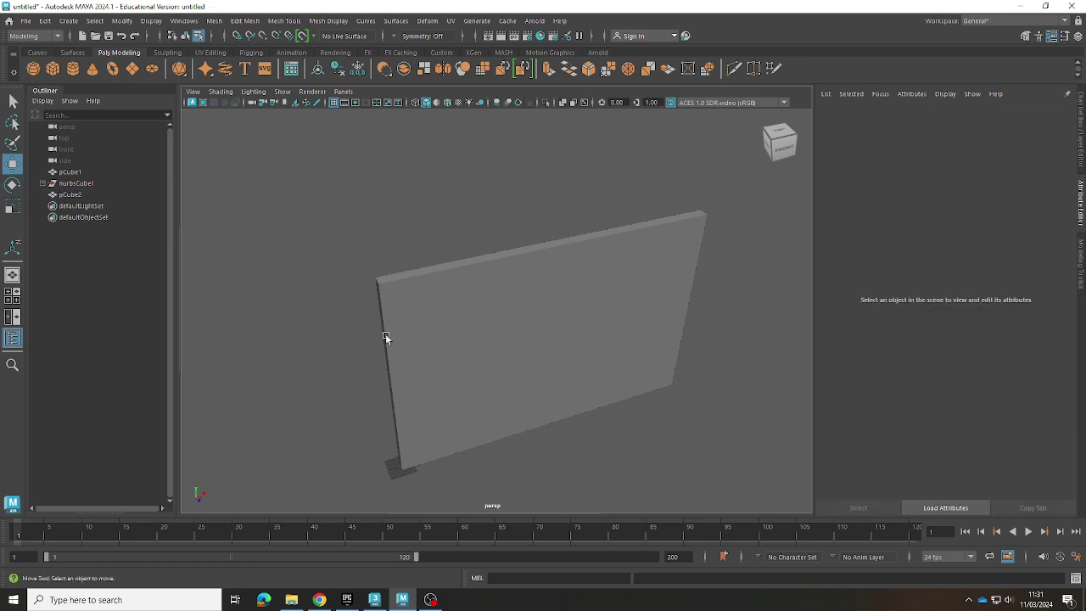
pyautogui.click(99, 185)
pyautogui.moveTo(395, 428); pyautogui.dragTo(371, 187)
pyautogui.press('Delete')
# - Select door box pCube2 and set its Scale X to 85, checking the reference snip
pyautogui.click(80, 184)
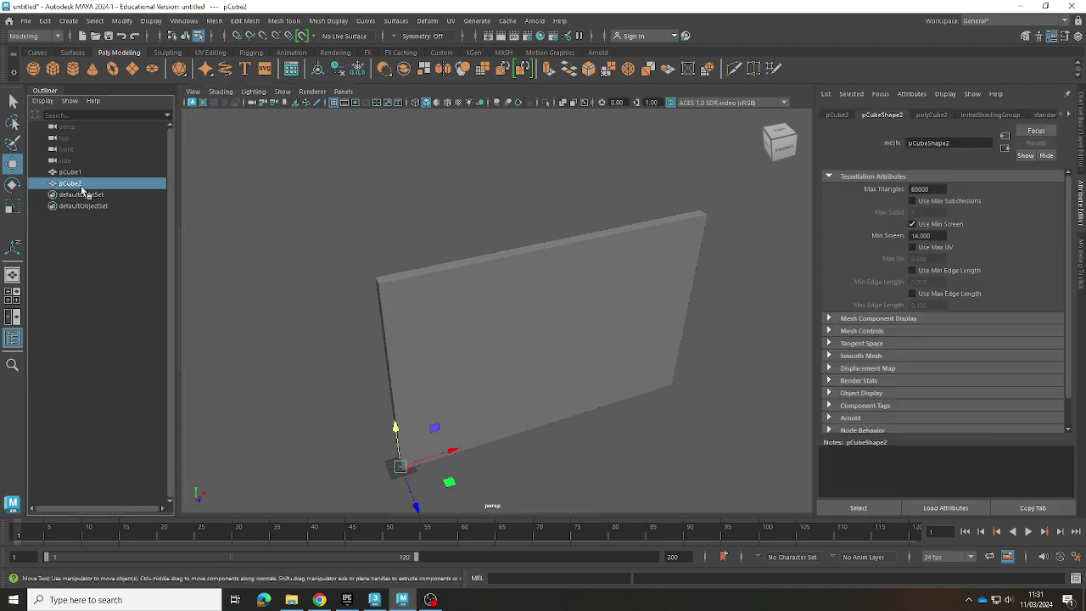
pyautogui.click(844, 116)
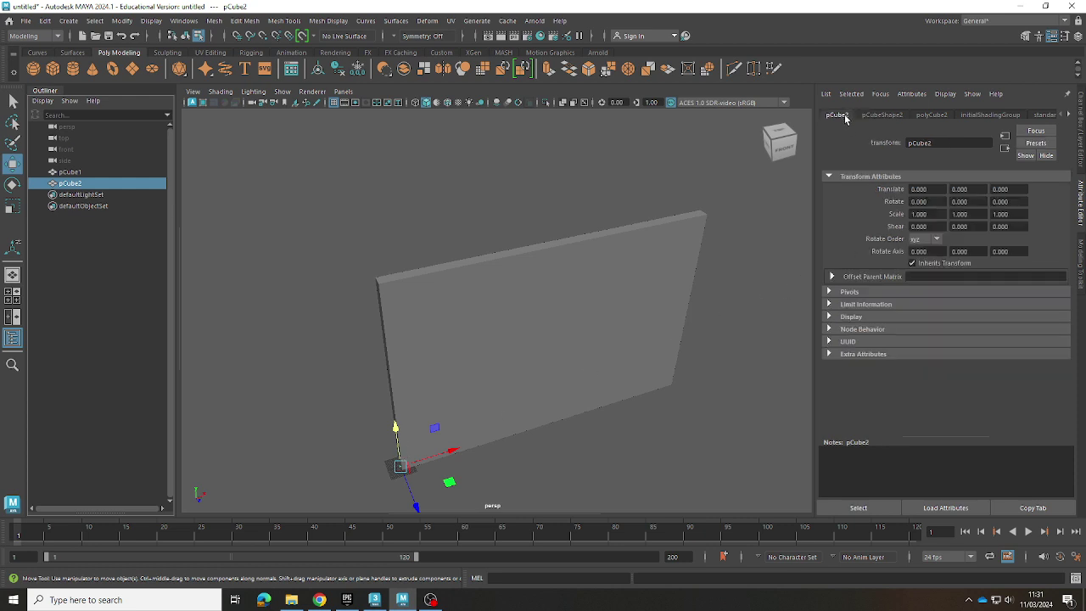
pyautogui.click(1068, 600)
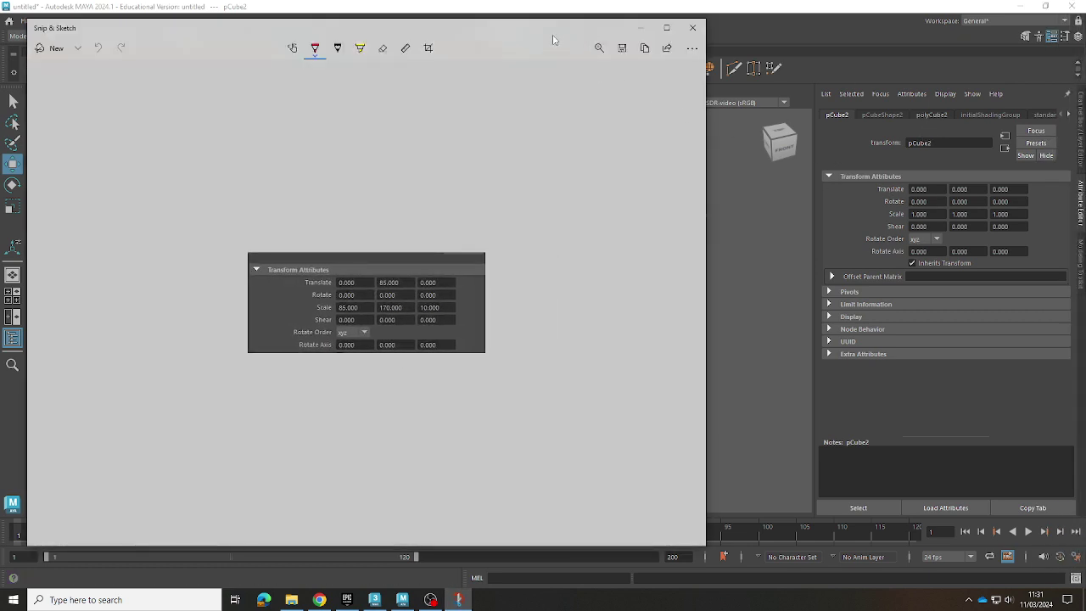
pyautogui.rightClick(553, 35)
pyautogui.click(541, 37)
pyautogui.click(914, 214)
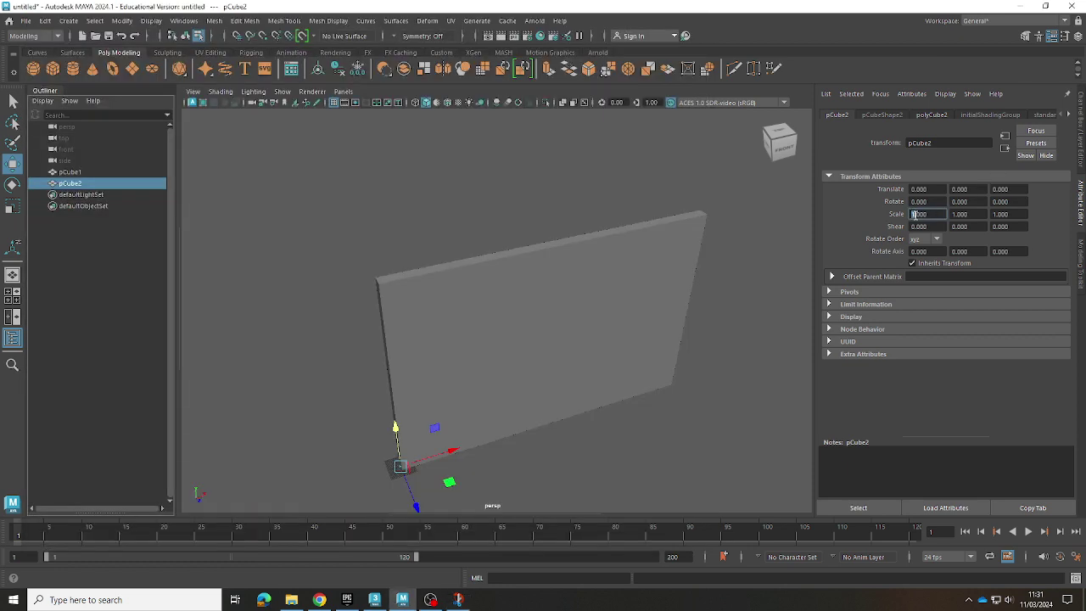
pyautogui.write('85')
pyautogui.press('Return')
# - Set the door's Scale Y to 170 and Scale Z to 10
pyautogui.click(459, 599)
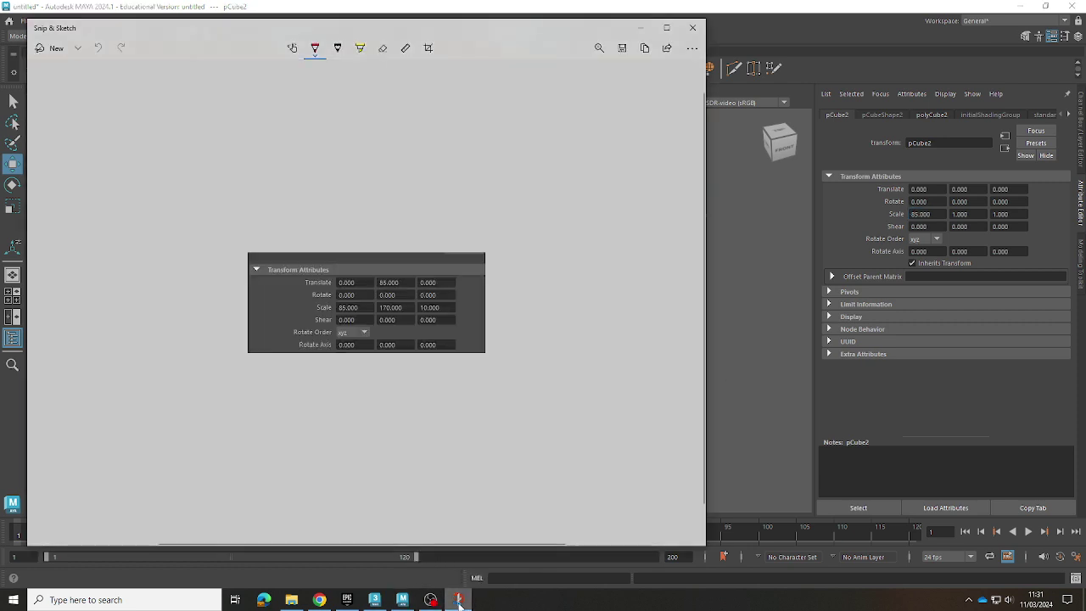
pyautogui.click(956, 214)
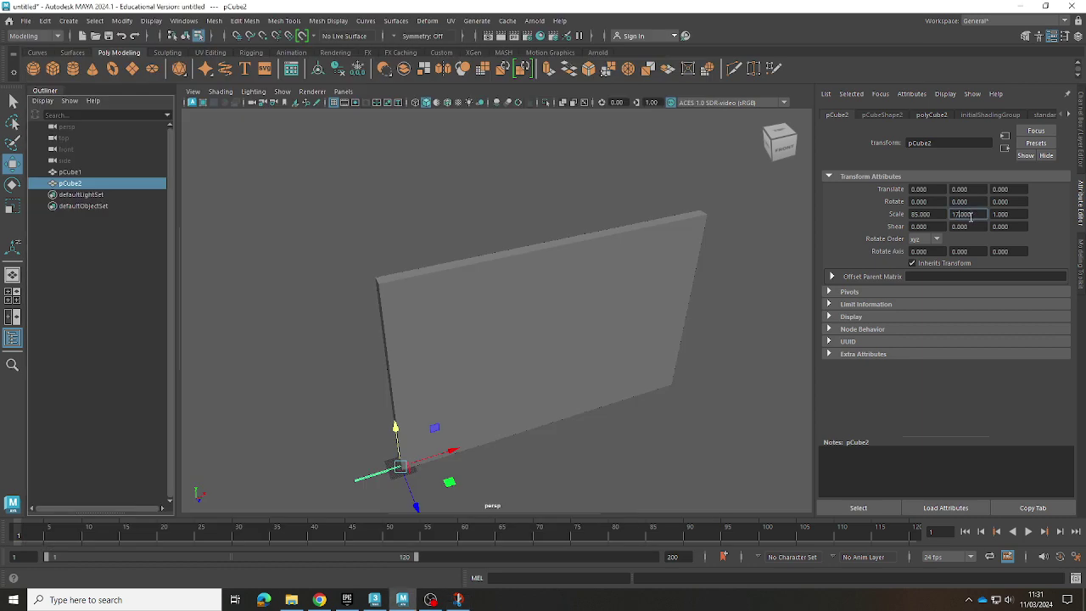
pyautogui.write('70')
pyautogui.click(459, 601)
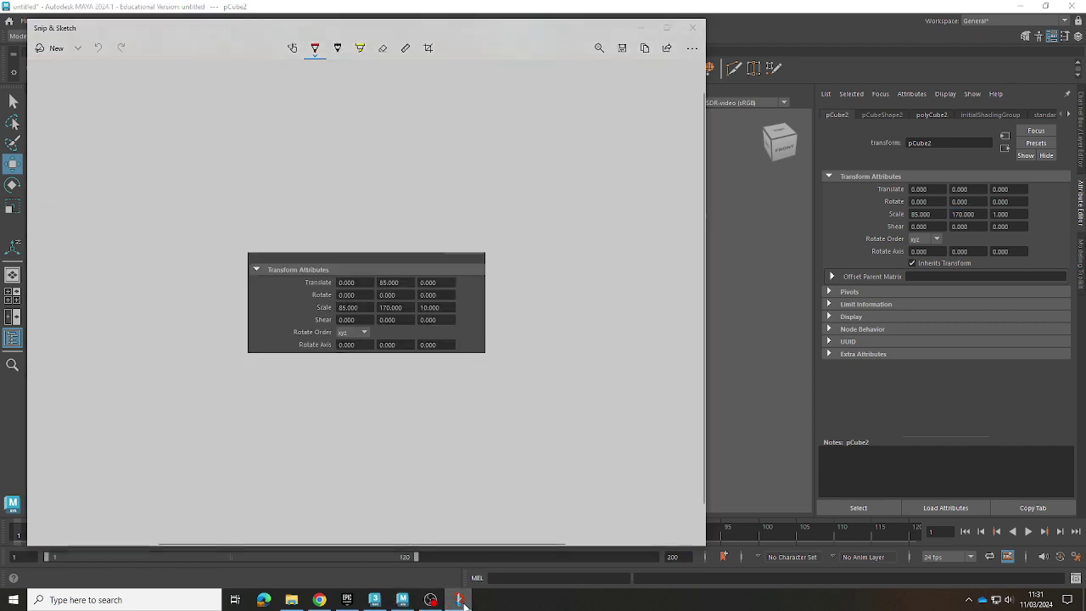
pyautogui.click(460, 600)
pyautogui.click(995, 215)
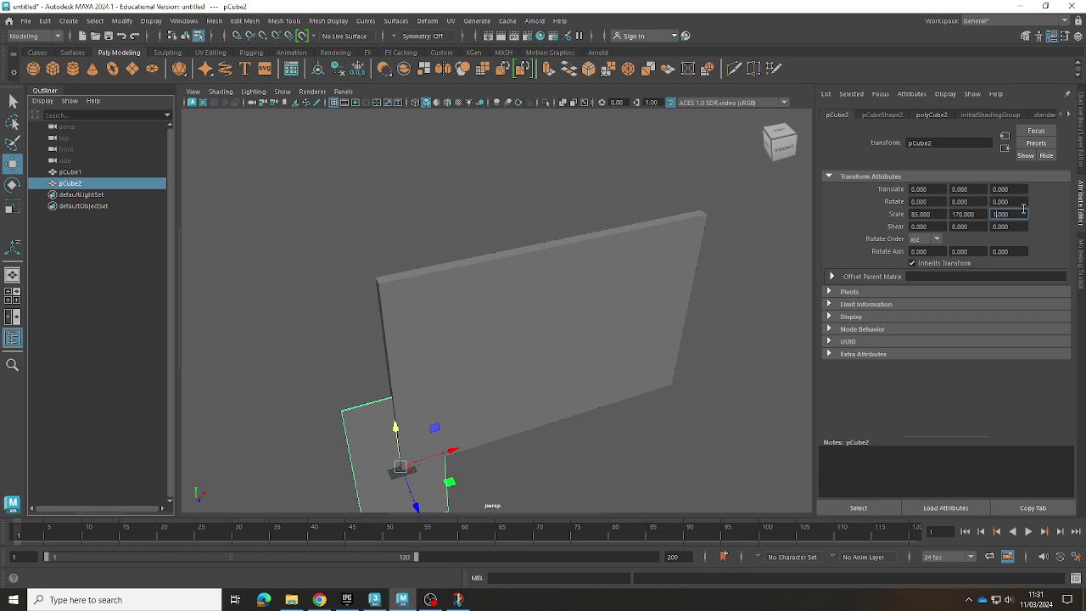
pyautogui.write('10')
pyautogui.click(458, 600)
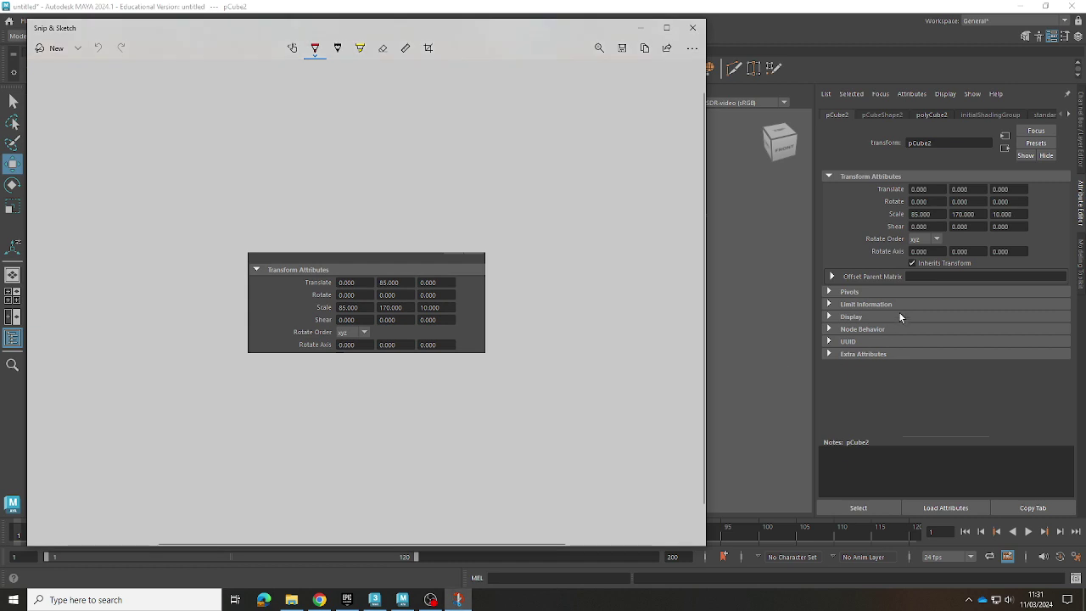
pyautogui.click(692, 28)
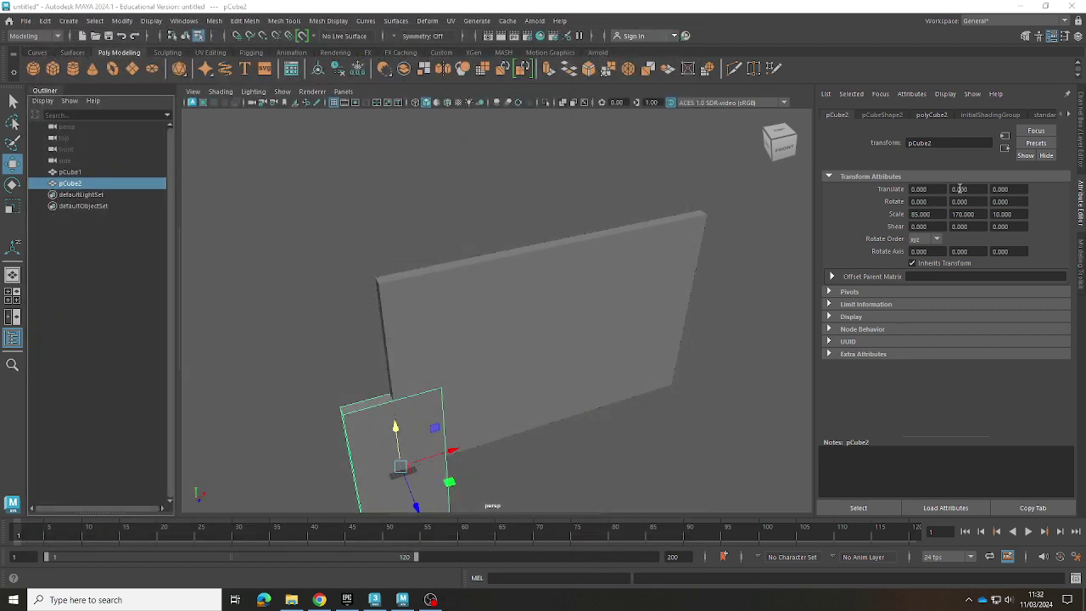
# - Raise the door box to Translate Y 85 so its base sits on the ground
pyautogui.click(953, 189)
pyautogui.write('85.000')
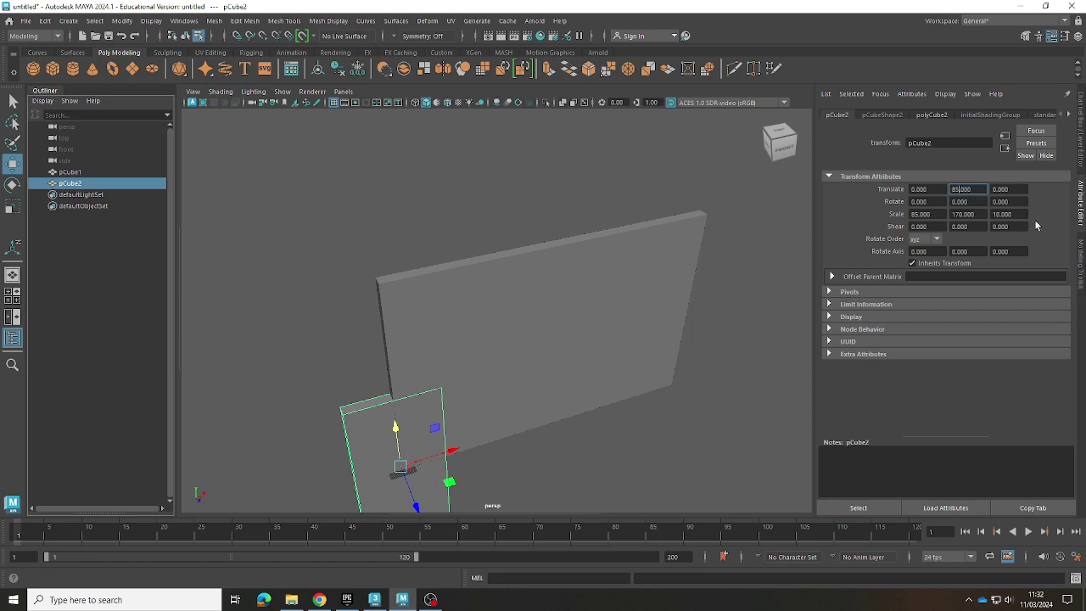
pyautogui.press('Tab')
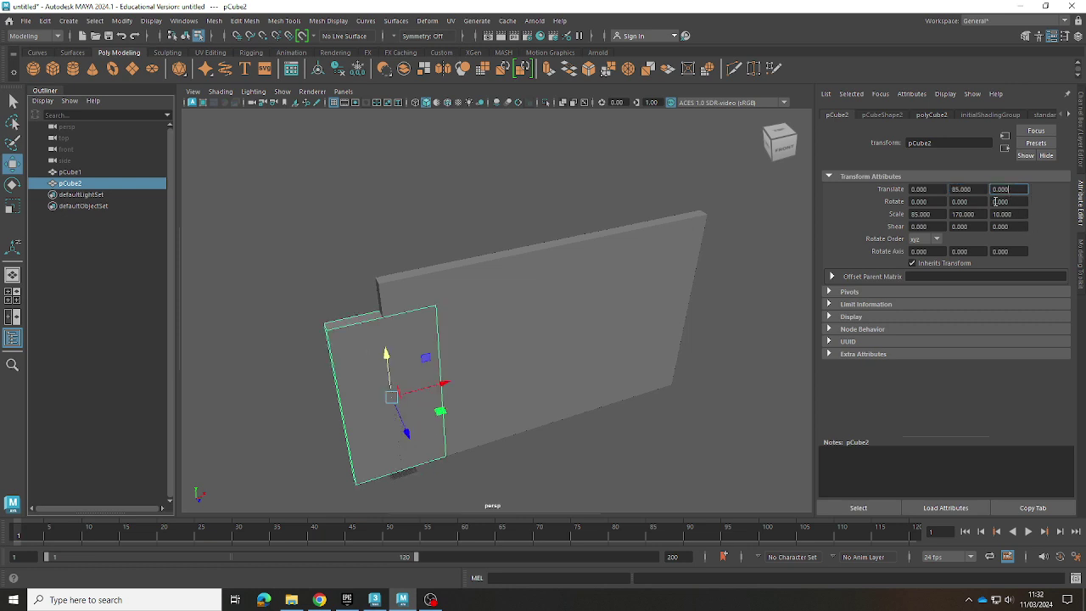
pyautogui.click(486, 403)
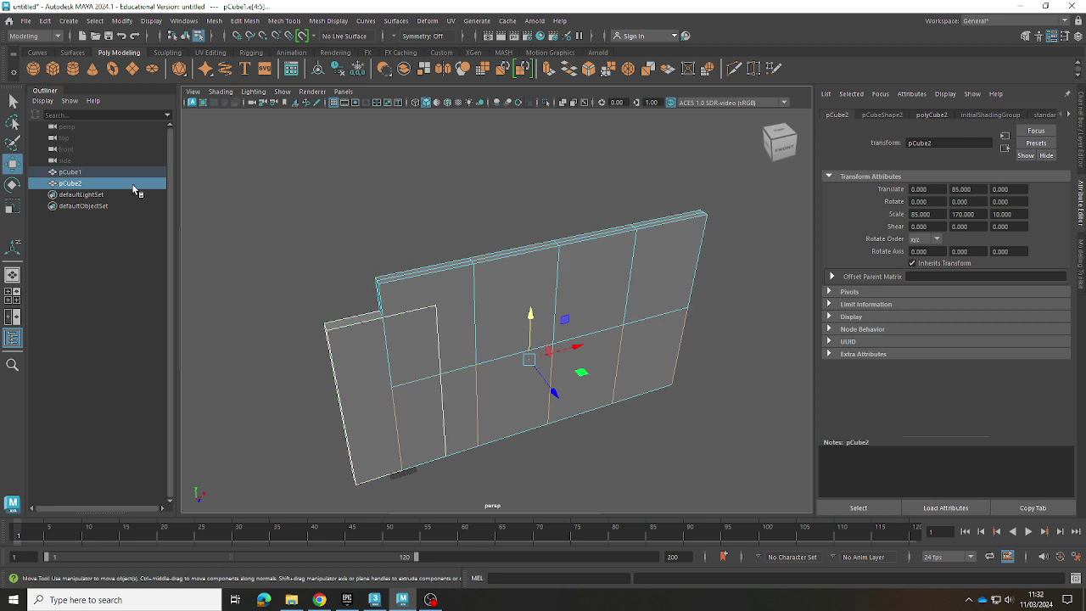
pyautogui.moveTo(87, 174); pyautogui.dragTo(94, 189, button='middle')
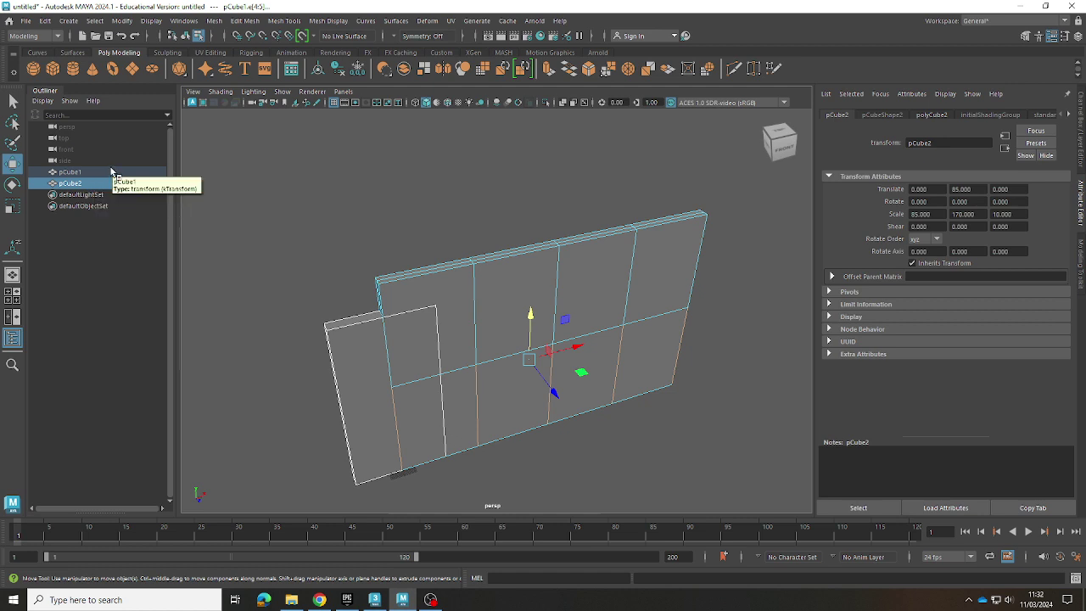
pyautogui.click(107, 170)
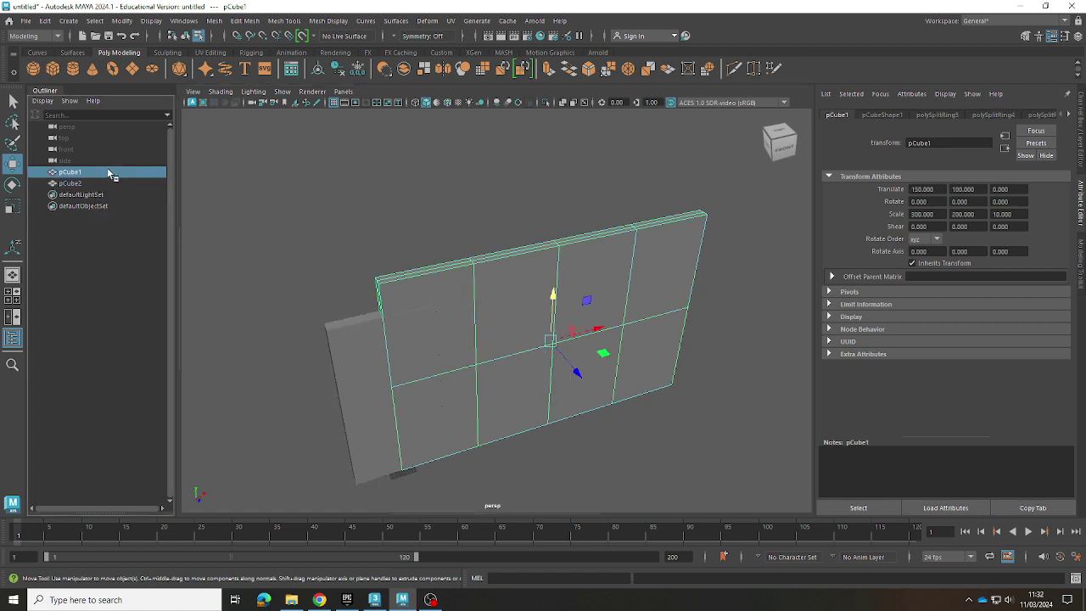
pyautogui.rightClick(540, 334)
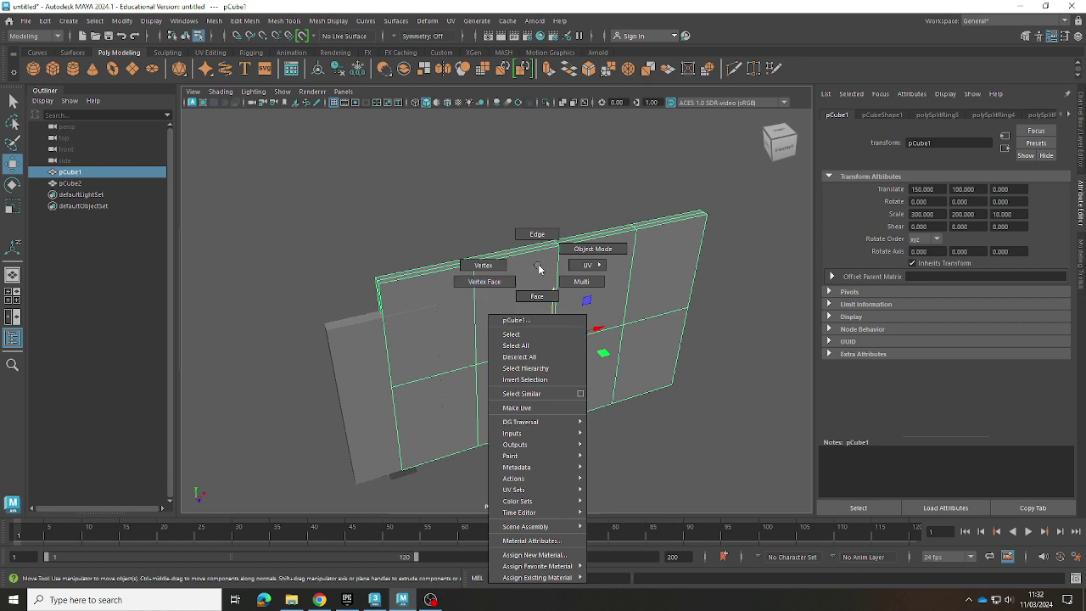
pyautogui.click(540, 255)
pyautogui.click(513, 325)
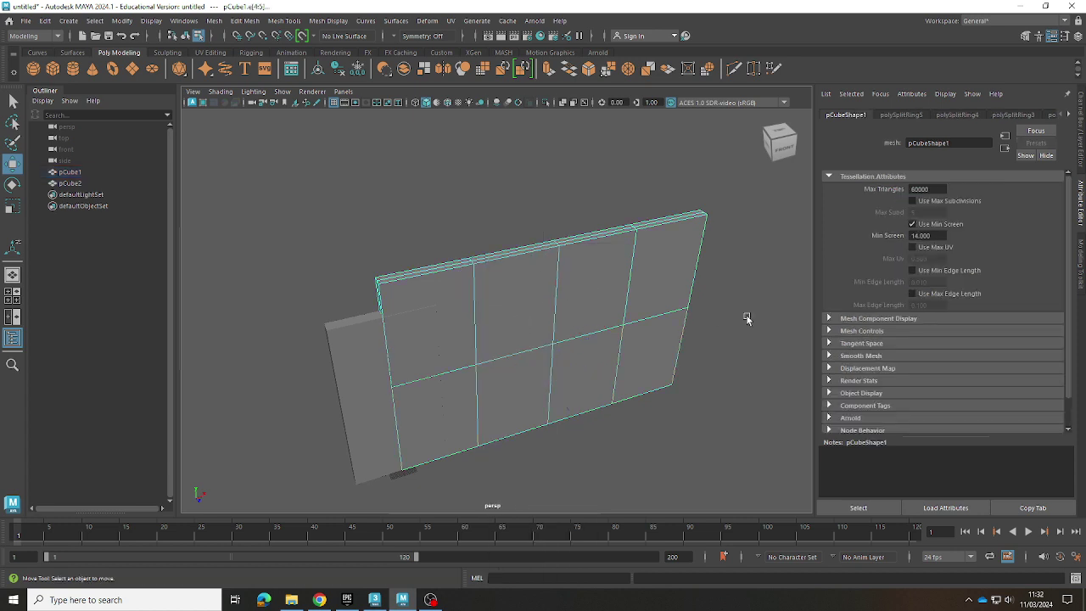
pyautogui.rightClick(599, 279)
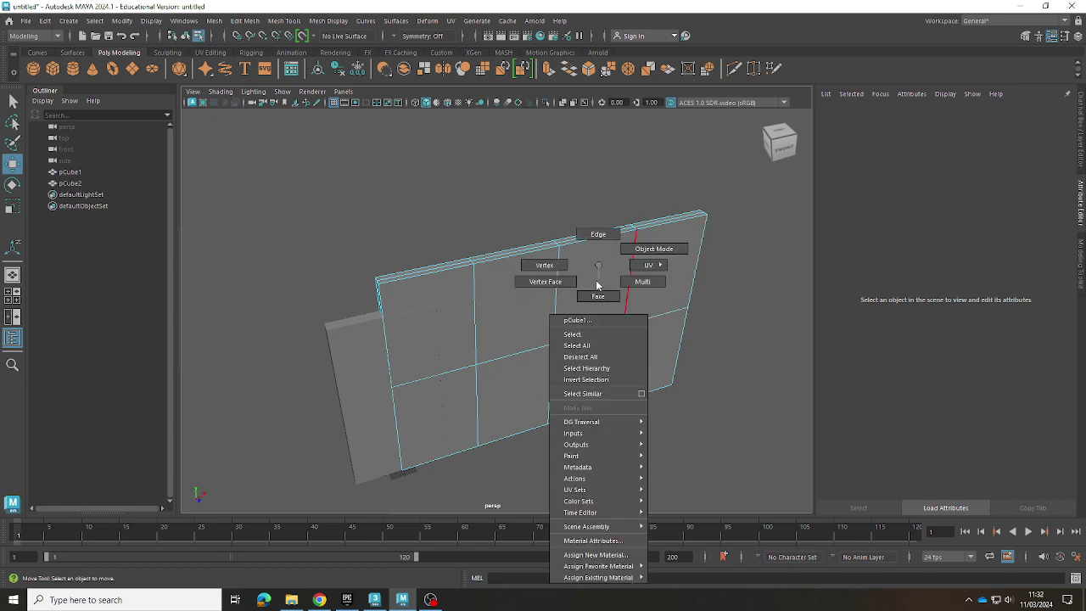
pyautogui.click(573, 334)
pyautogui.click(584, 274)
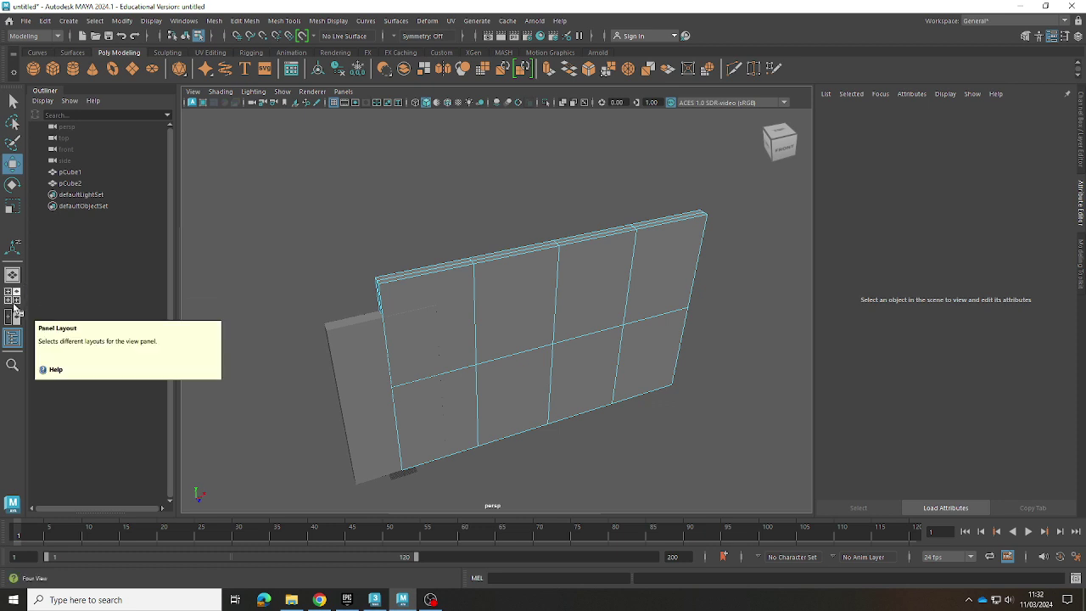
pyautogui.click(519, 327)
pyautogui.rightClick(517, 312)
pyautogui.click(518, 340)
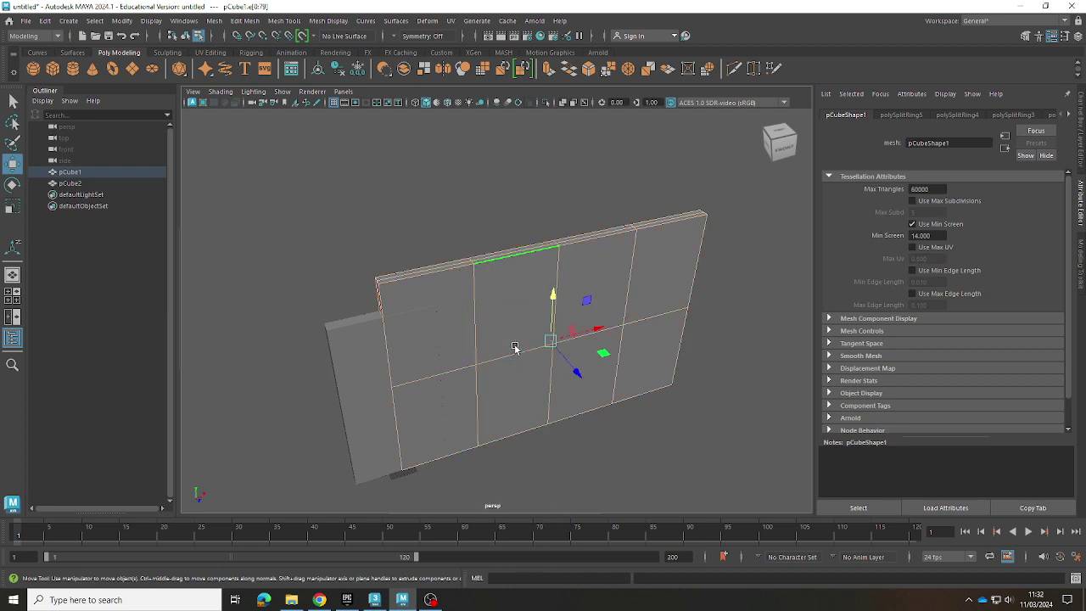
pyautogui.rightClick(515, 322)
pyautogui.click(572, 245)
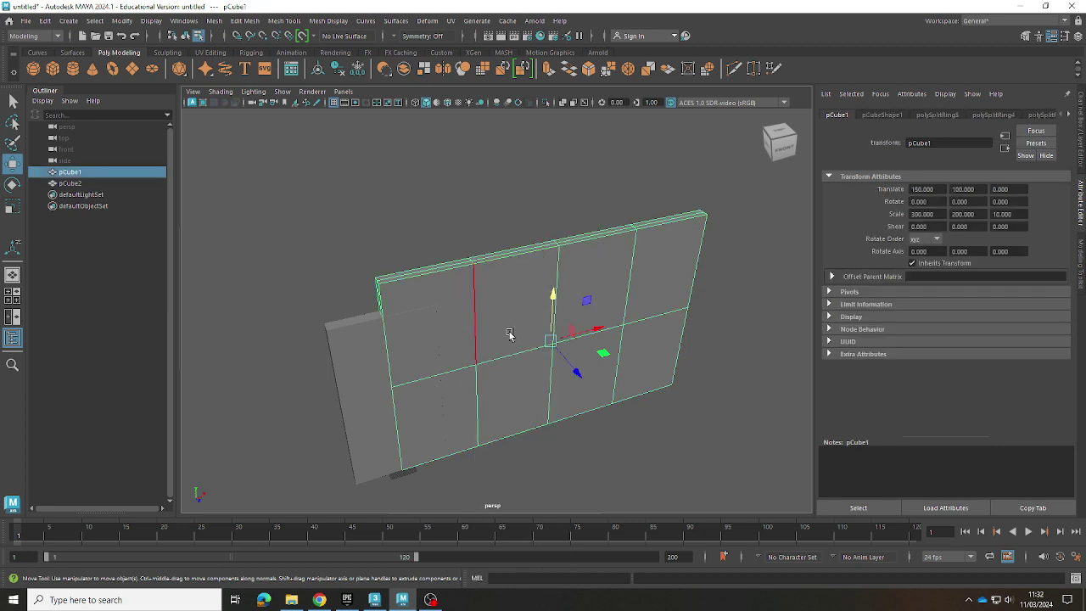
pyautogui.press('F10')
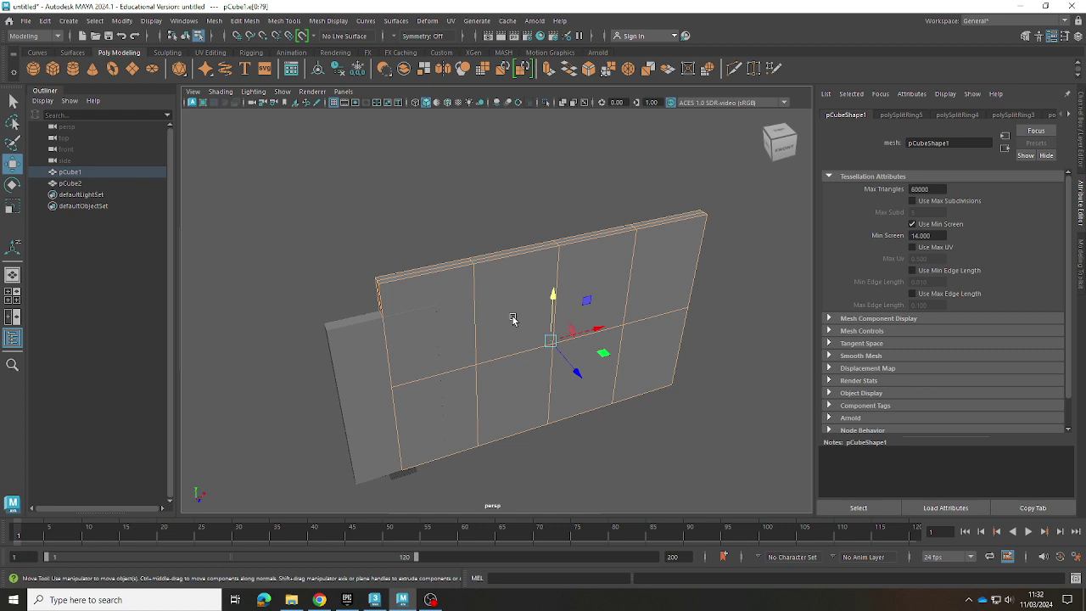
pyautogui.rightClick(513, 319)
pyautogui.click(504, 338)
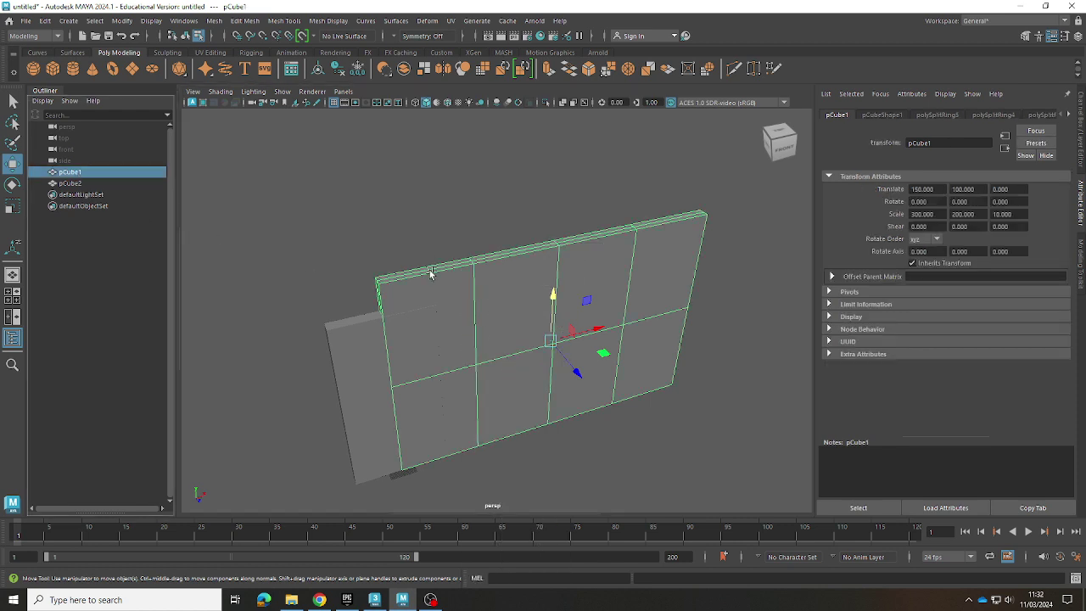
pyautogui.press('F10')
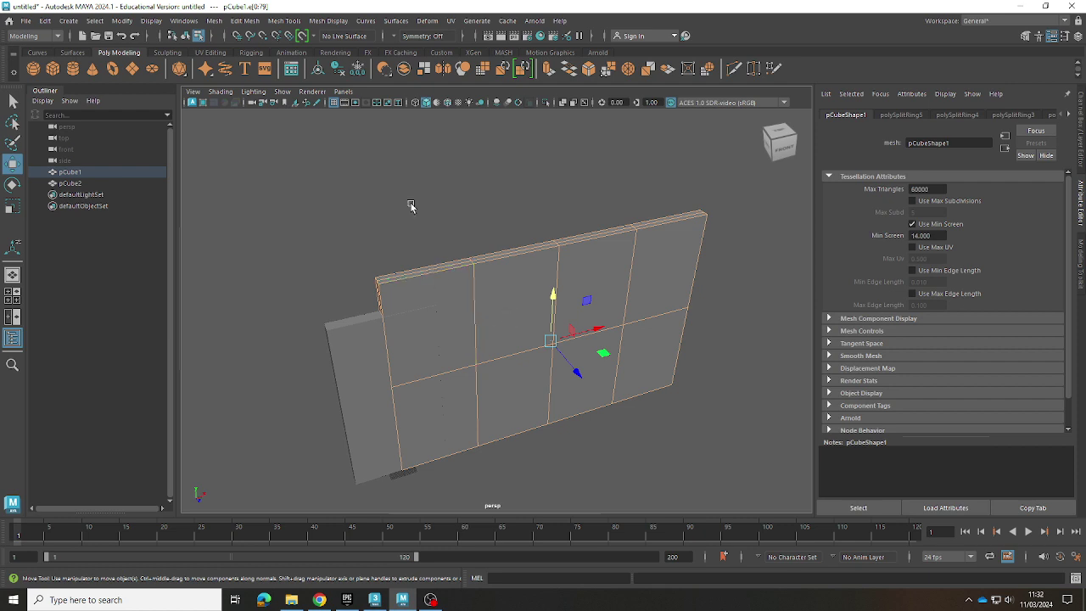
pyautogui.doubleClick(85, 172)
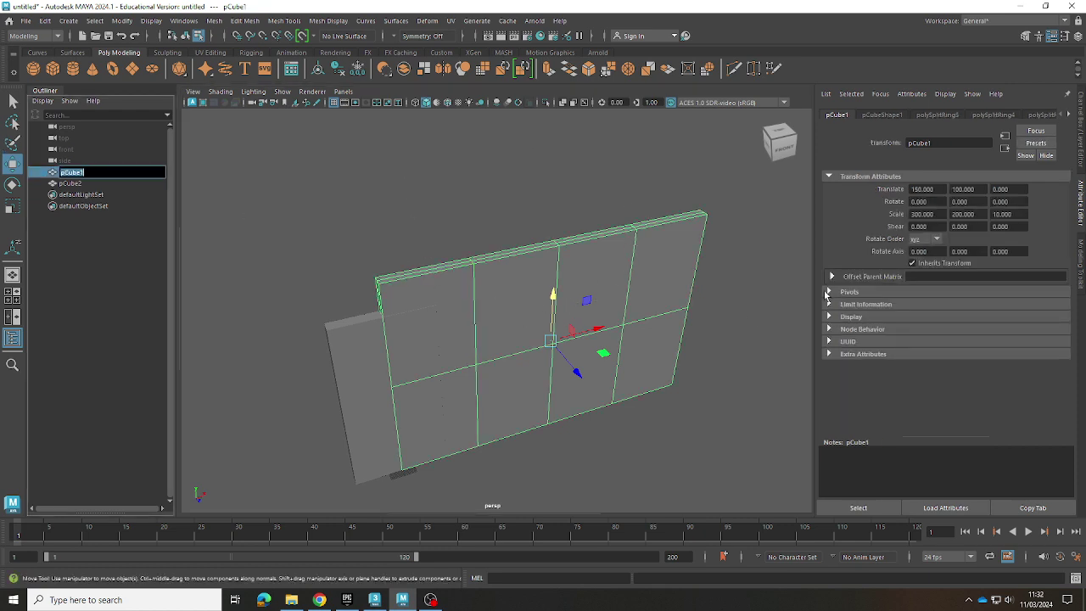
pyautogui.click(829, 293)
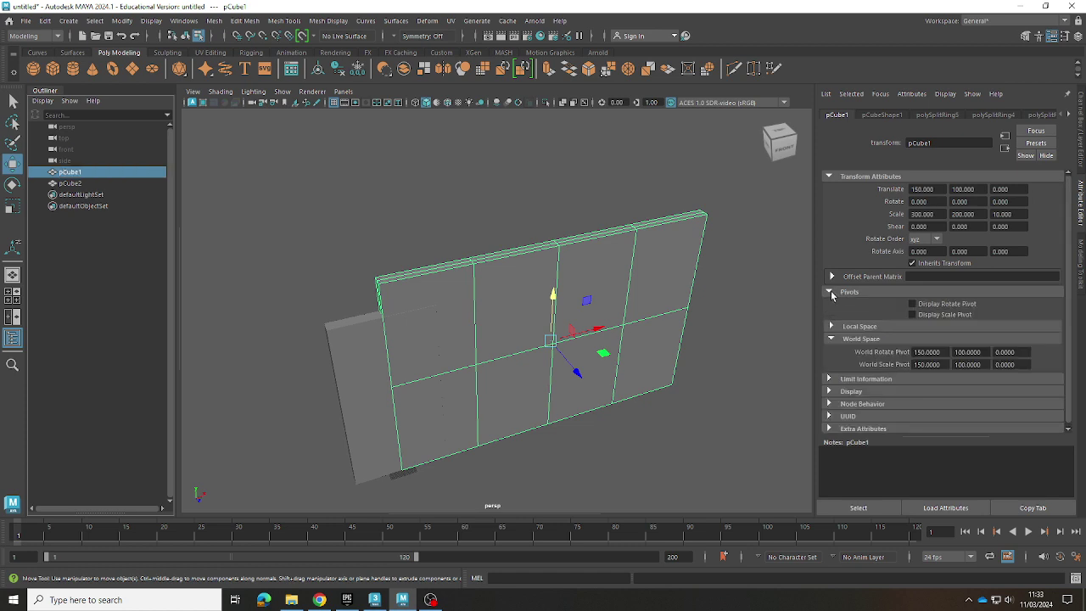
pyautogui.click(830, 293)
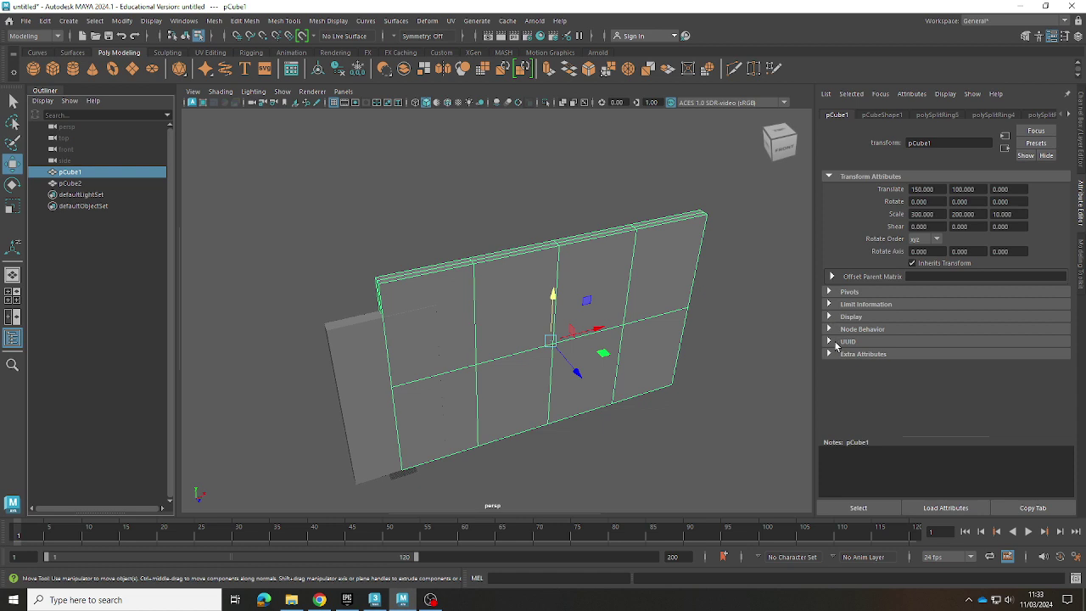
pyautogui.click(1068, 117)
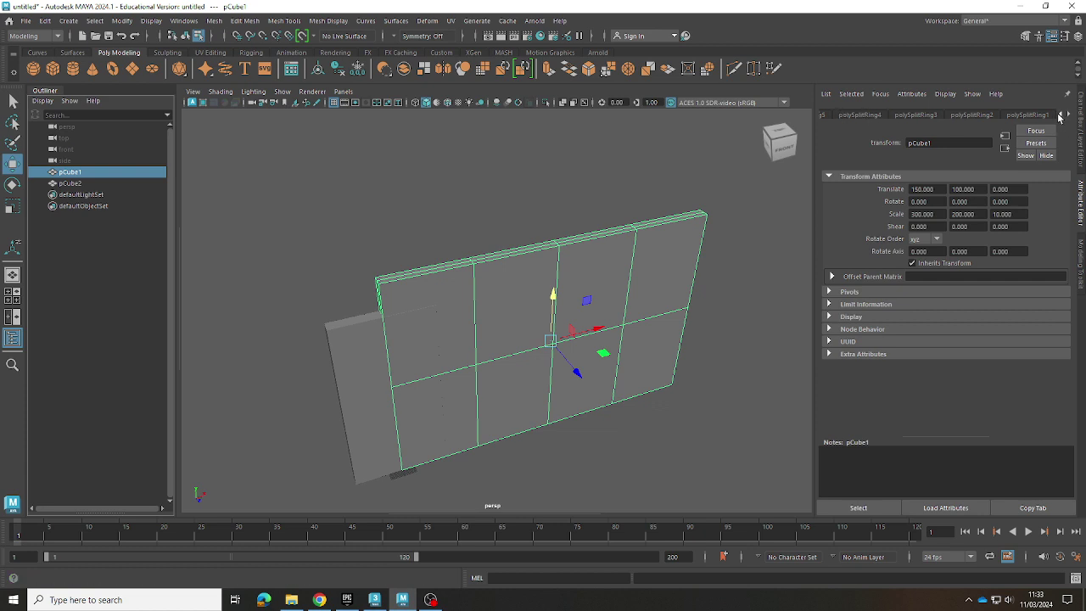
pyautogui.click(1064, 116)
pyautogui.click(1063, 116)
pyautogui.click(1064, 116)
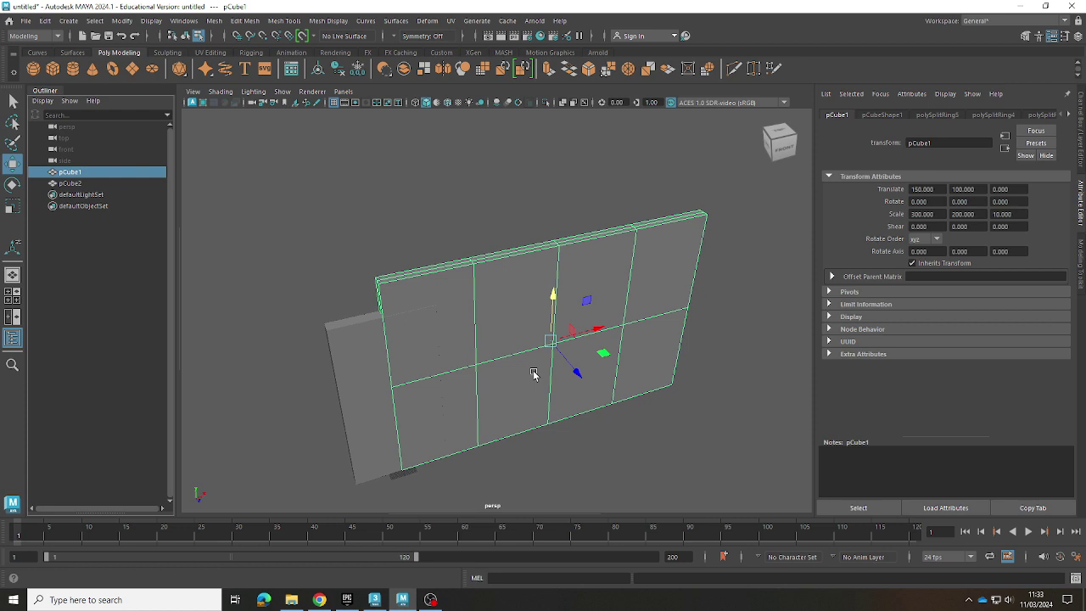
pyautogui.click(381, 400)
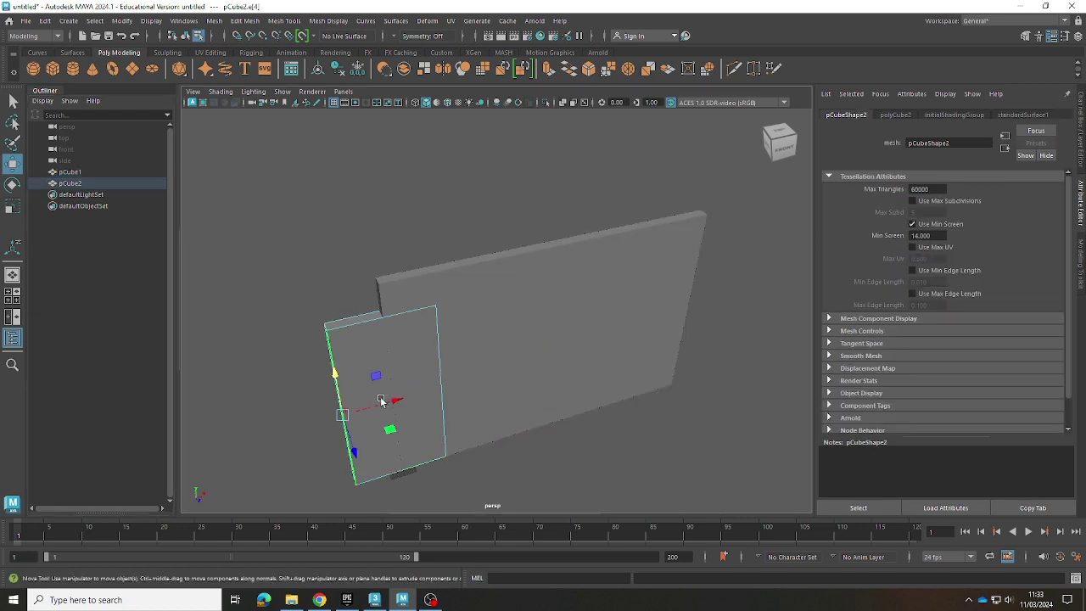
pyautogui.click(117, 183)
pyautogui.click(110, 173)
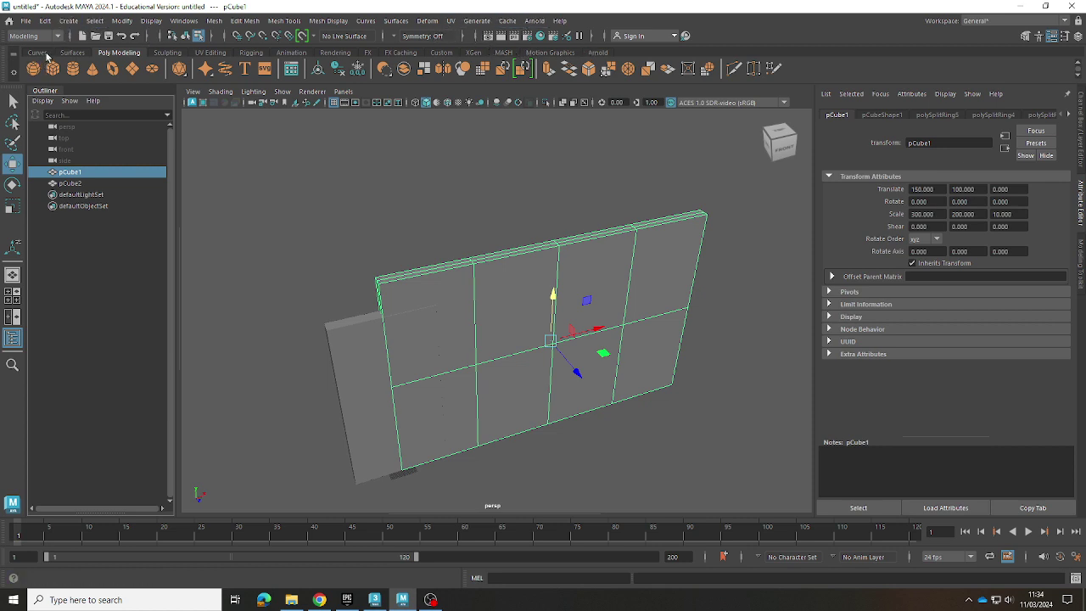
pyautogui.click(59, 36)
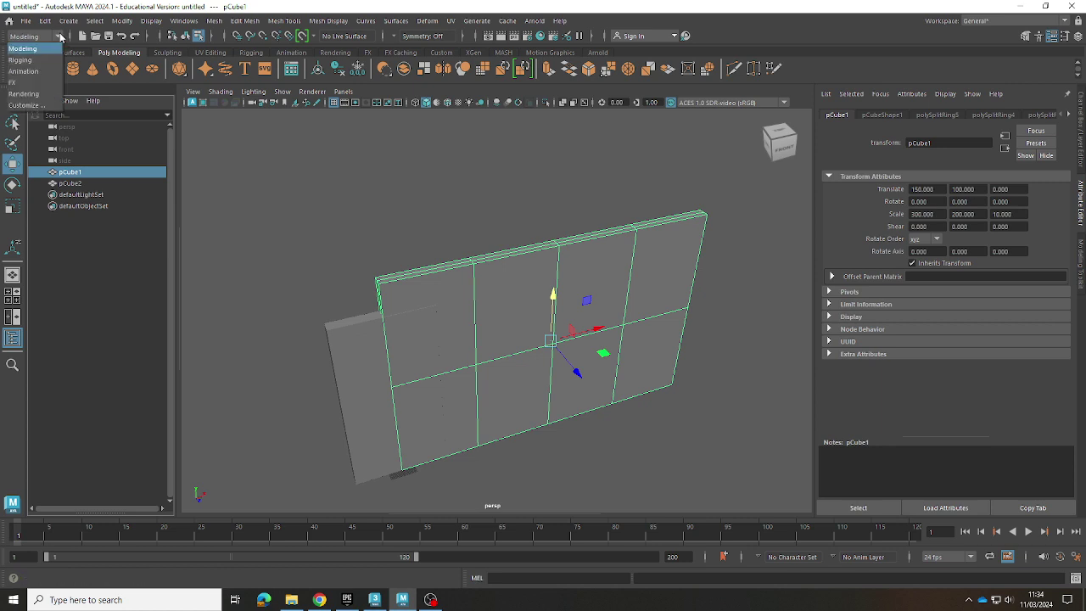
pyautogui.click(59, 37)
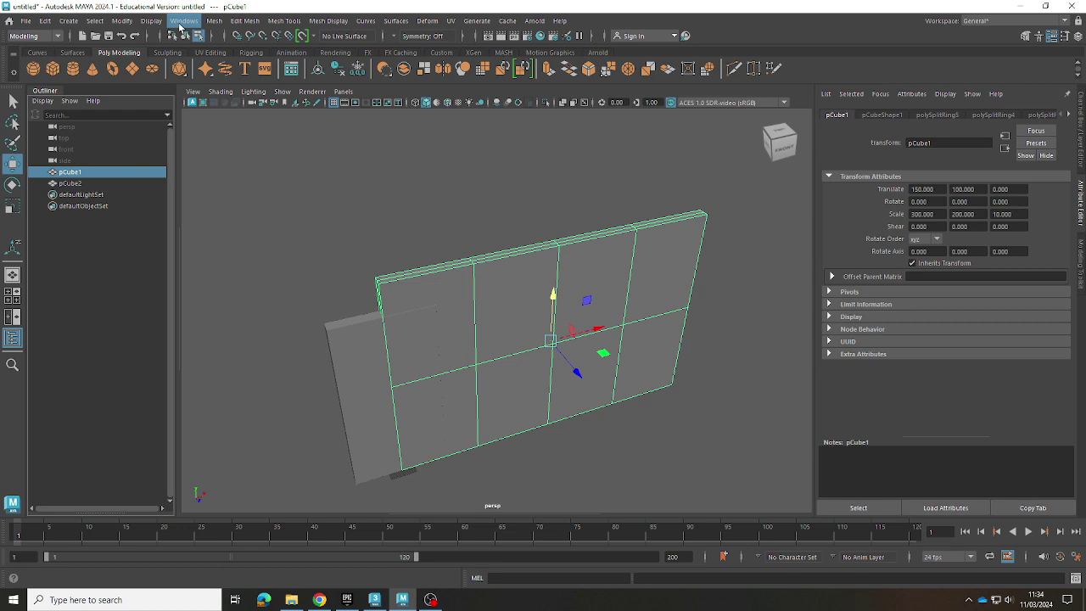
pyautogui.click(154, 25)
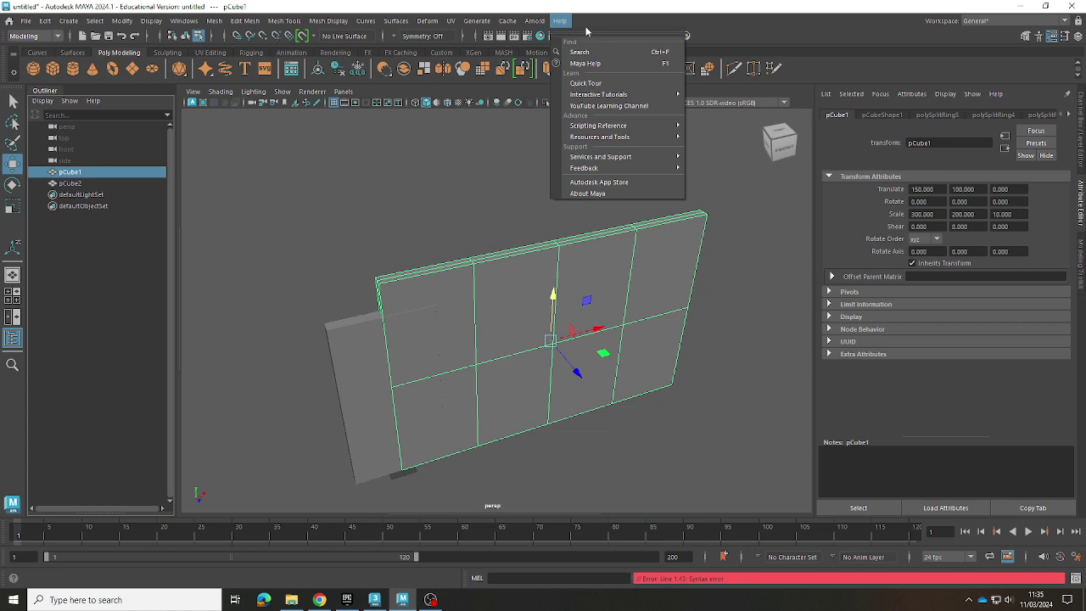
pyautogui.click(589, 24)
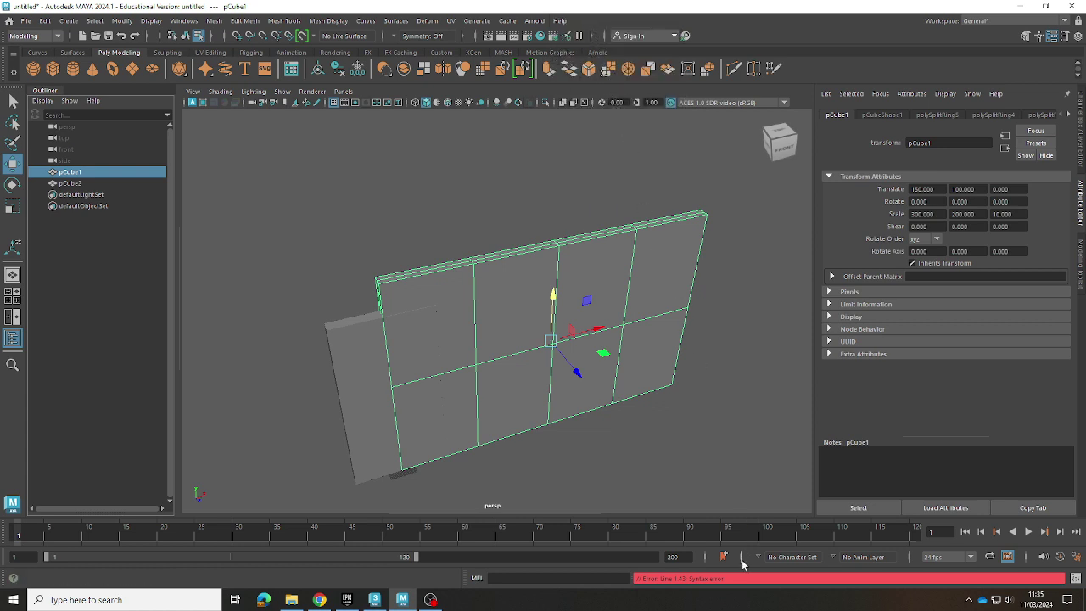
pyautogui.hotkey('ctrl', 'F10')
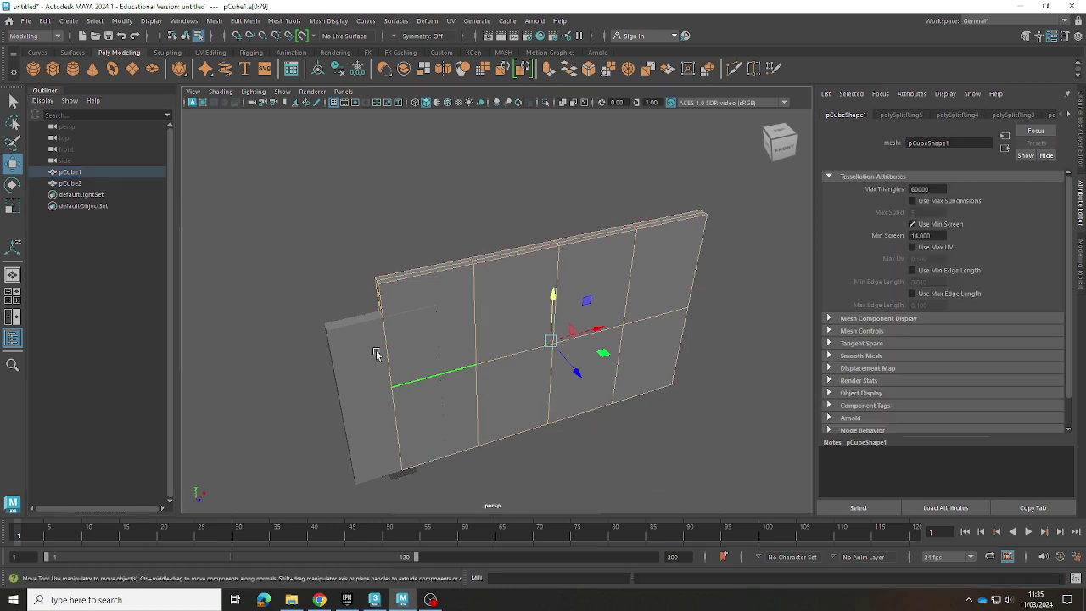
pyautogui.click(76, 171)
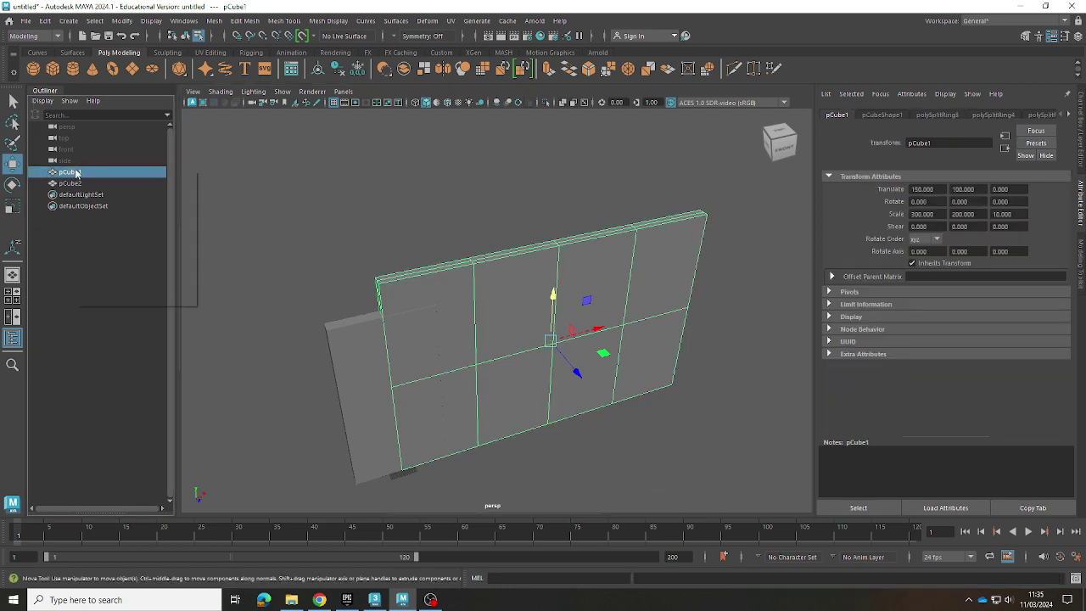
pyautogui.rightClick(77, 172)
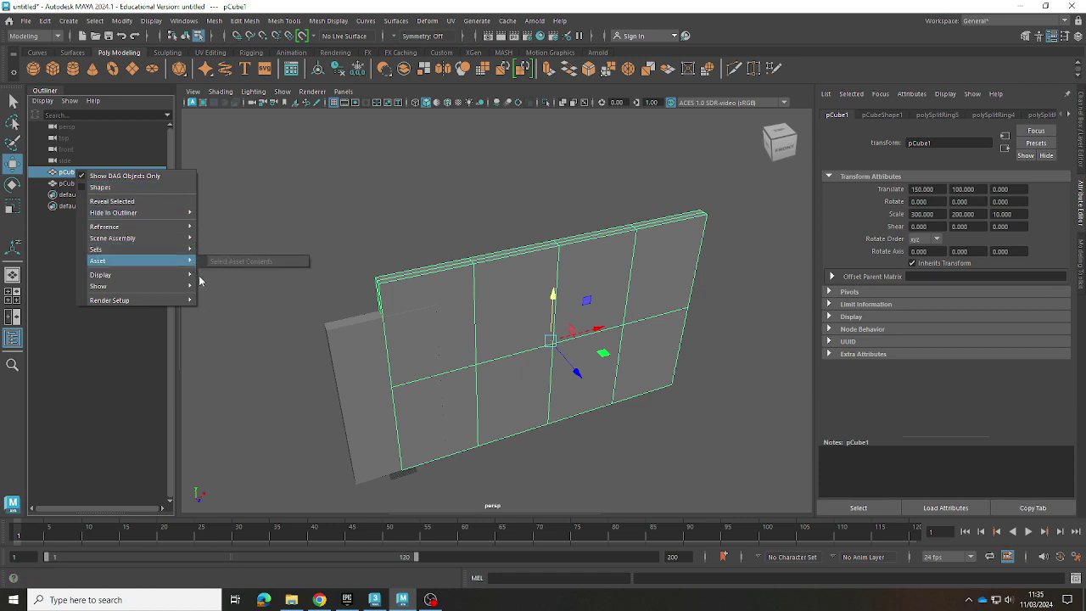
# - Select everything via the viewport marking menu, then pick only pCube1 in the Outliner
pyautogui.click(67, 174)
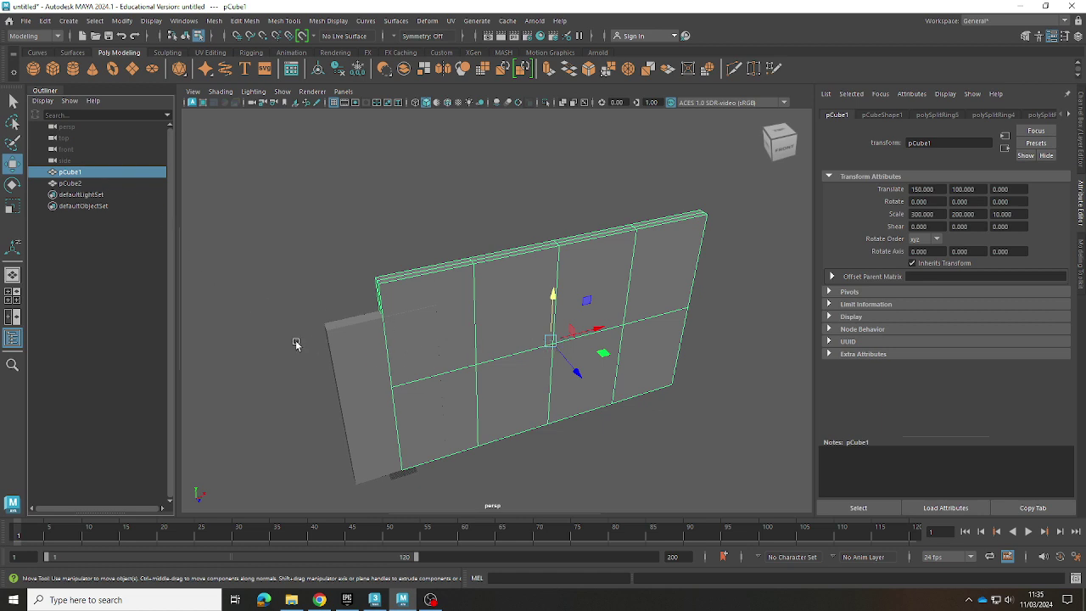
pyautogui.moveTo(297, 343); pyautogui.dragTo(310, 389)
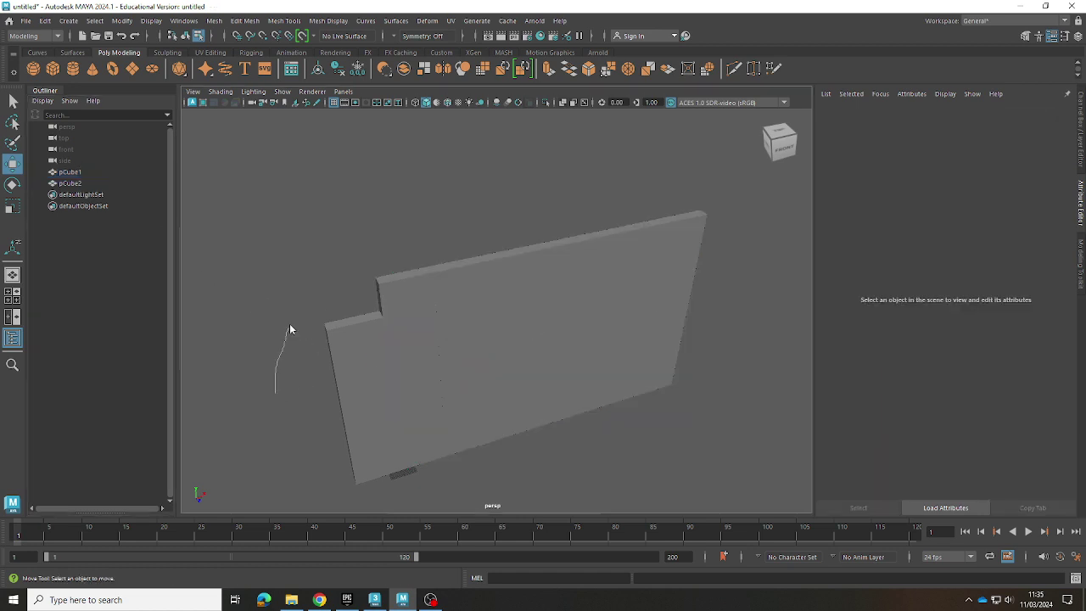
pyautogui.rightClick(264, 233)
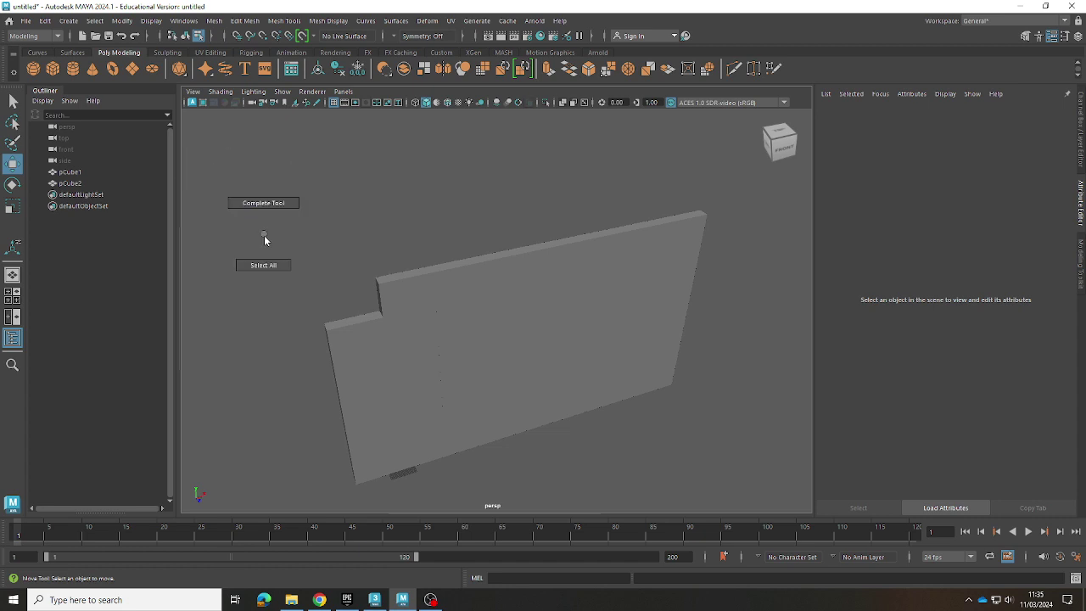
pyautogui.moveTo(264, 234); pyautogui.dragTo(267, 204, button='right')
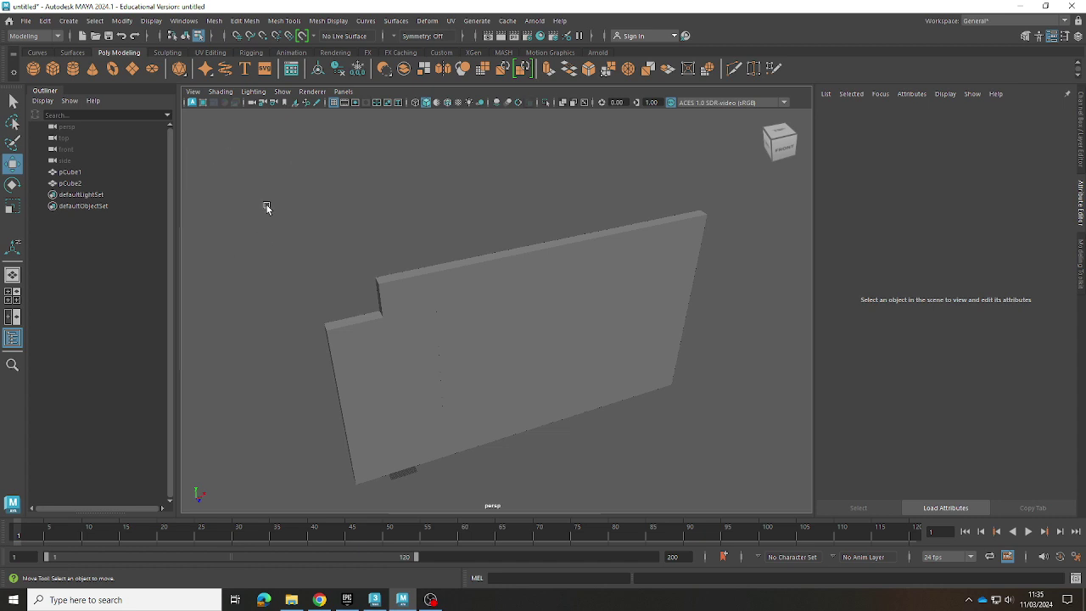
pyautogui.rightClick(268, 247)
pyautogui.moveTo(271, 247); pyautogui.dragTo(273, 276, button='right')
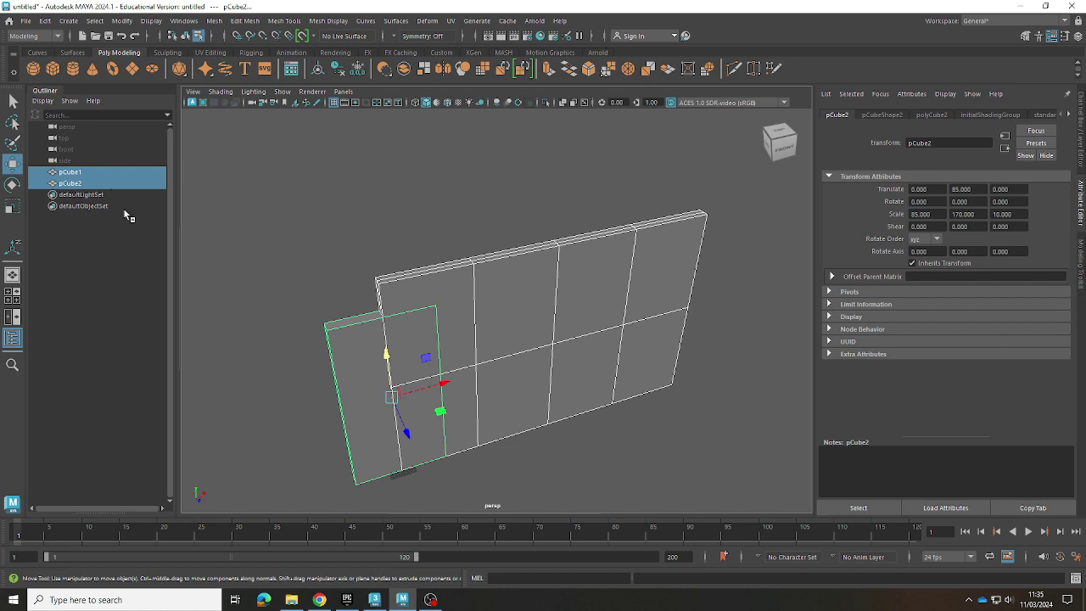
pyautogui.click(98, 175)
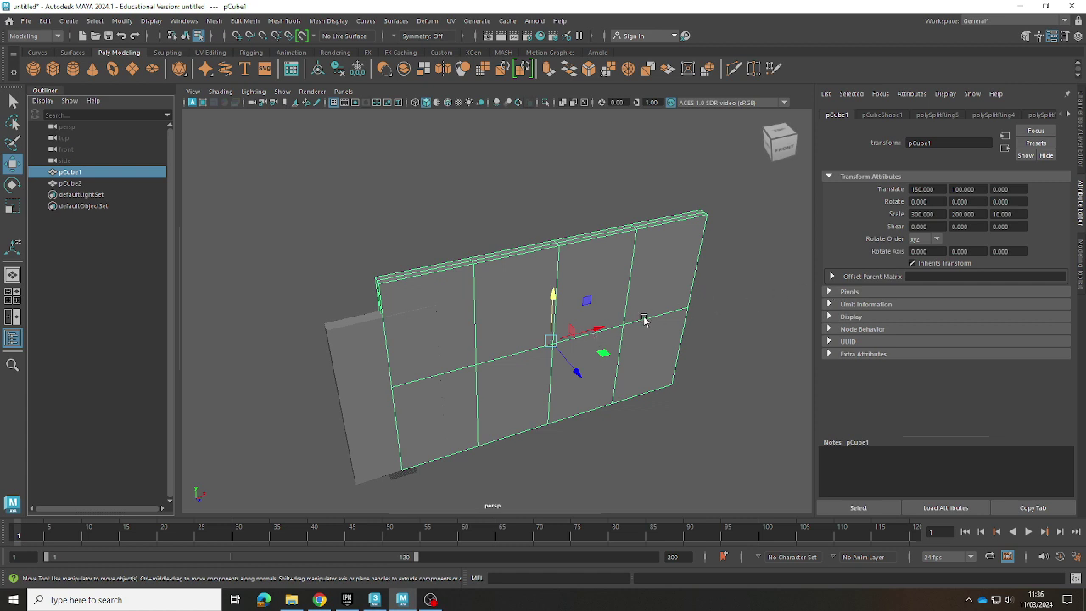
pyautogui.rightClick(552, 341)
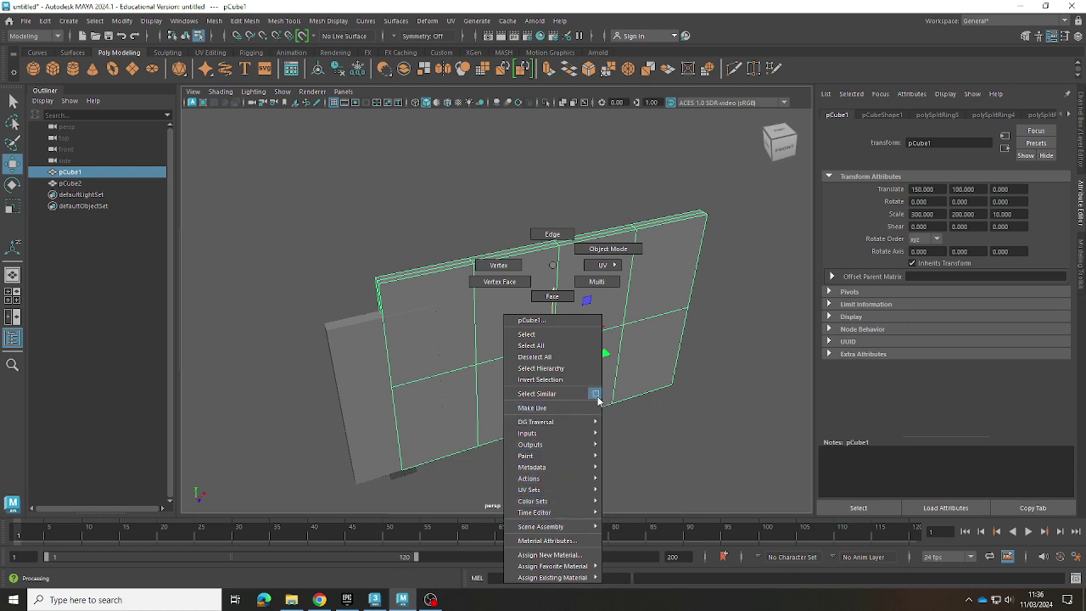
pyautogui.click(654, 402)
pyautogui.rightClick(569, 333)
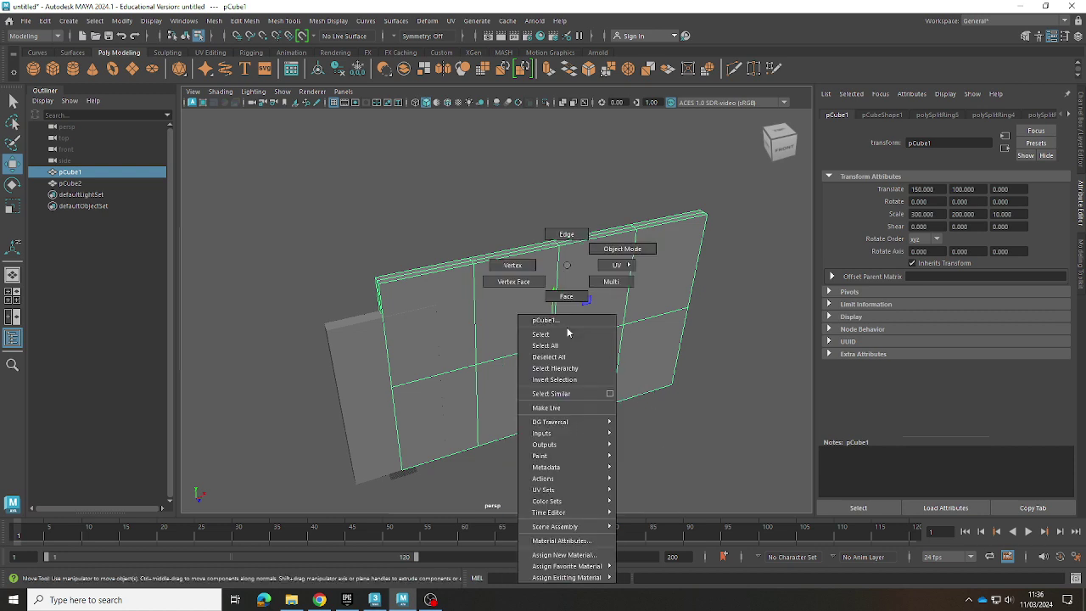
pyautogui.click(569, 333)
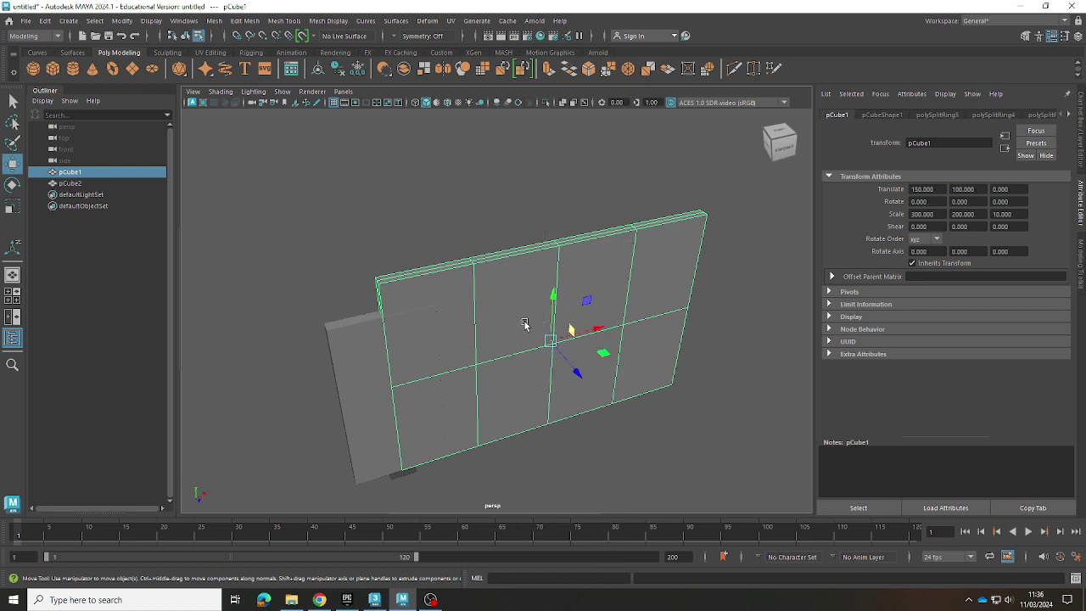
pyautogui.keyDown('shift'); pyautogui.rightClick(523, 322); pyautogui.keyUp('shift')
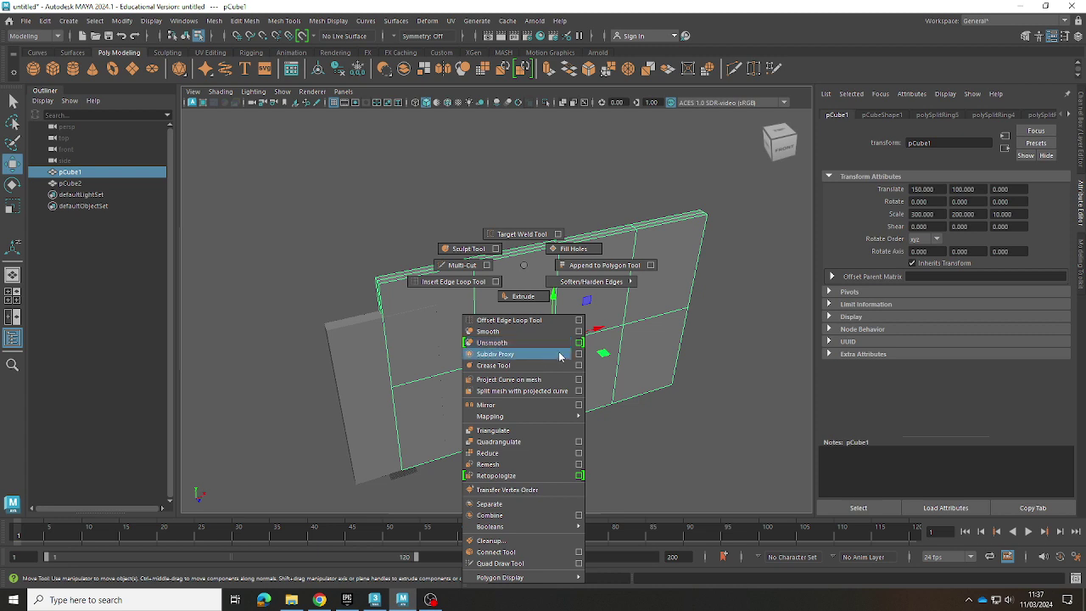
pyautogui.click(444, 342)
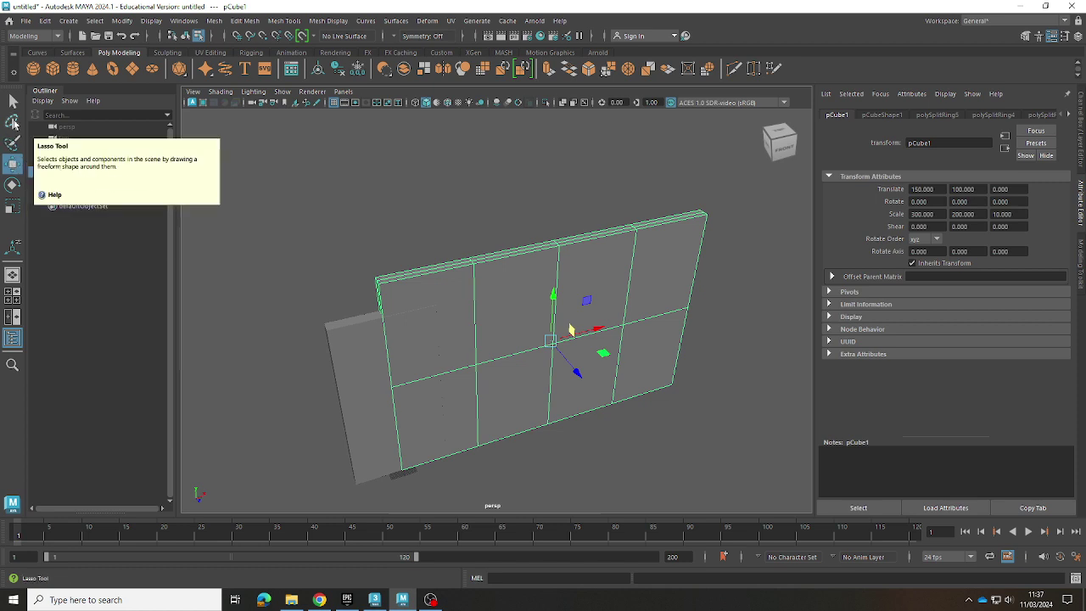
pyautogui.click(13, 123)
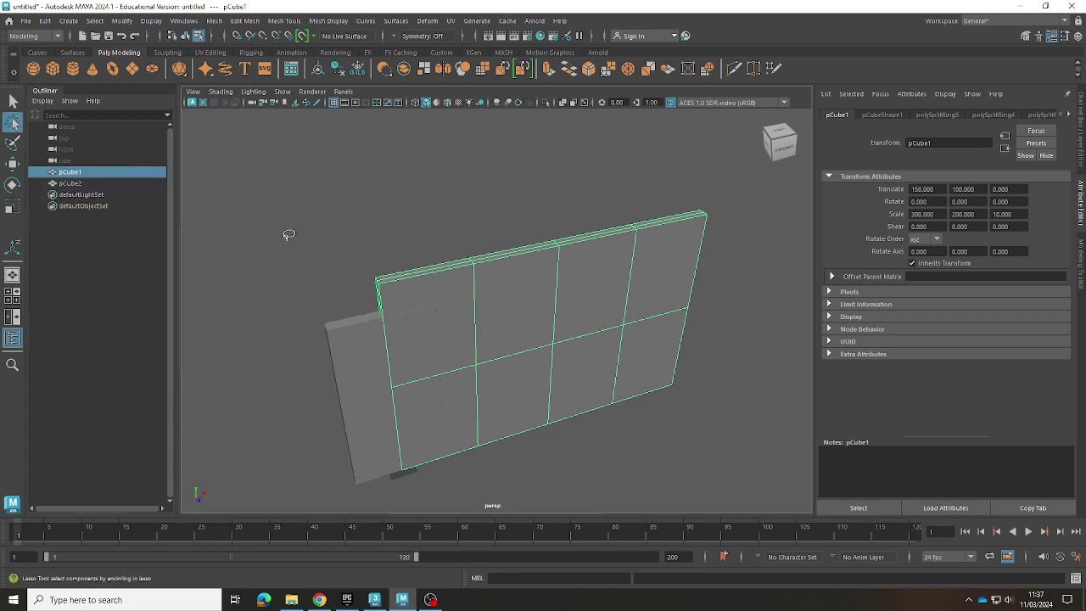
pyautogui.moveTo(276, 230)
pyautogui.mouseDown()
pyautogui.moveTo(309, 305)
pyautogui.moveTo(323, 267)
pyautogui.mouseUp()
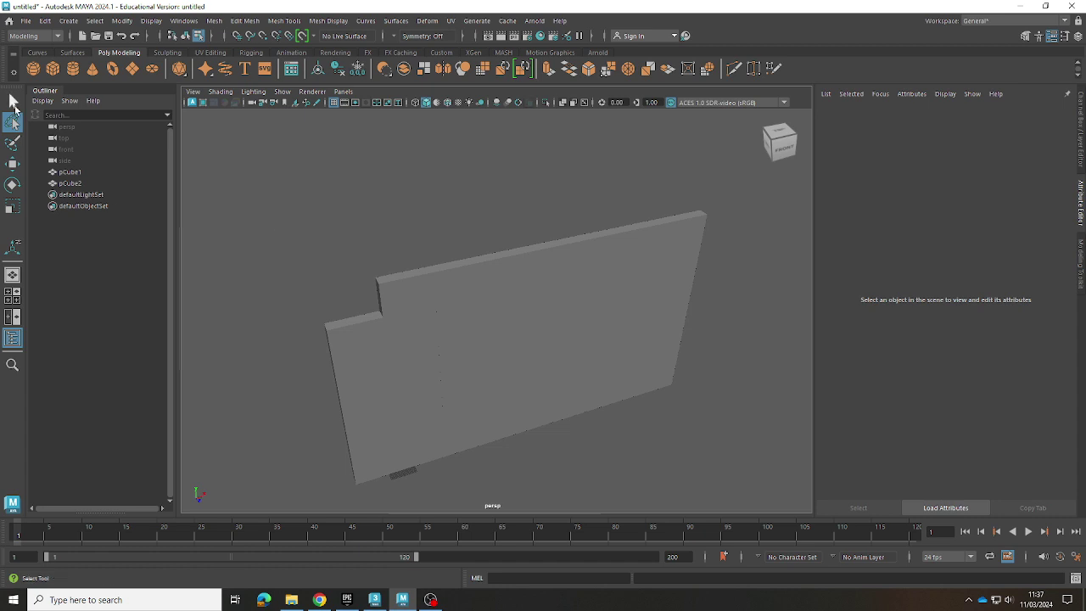
pyautogui.click(13, 101)
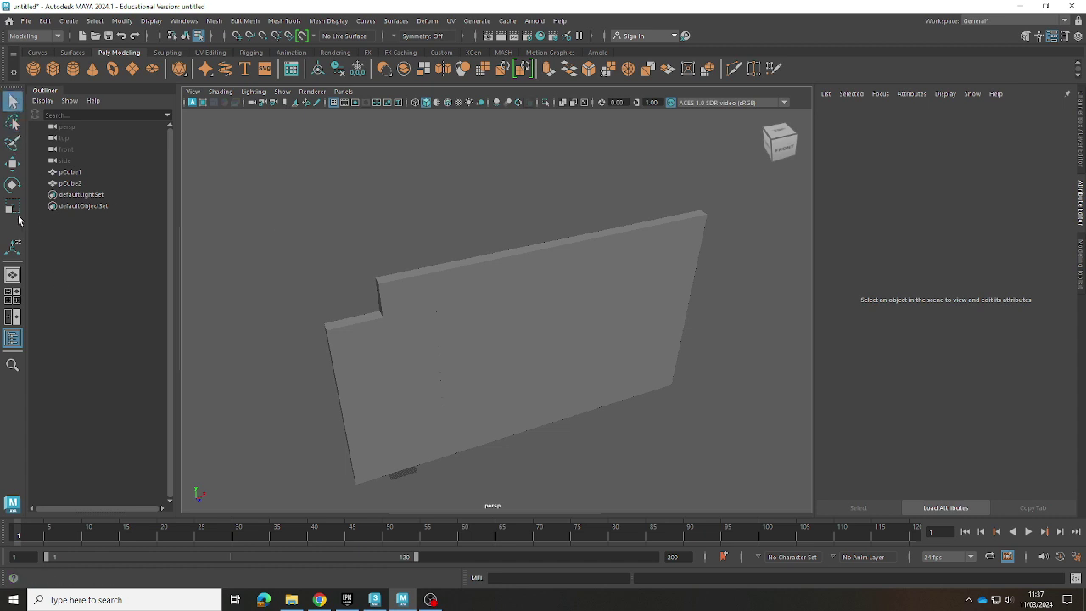
pyautogui.click(13, 247)
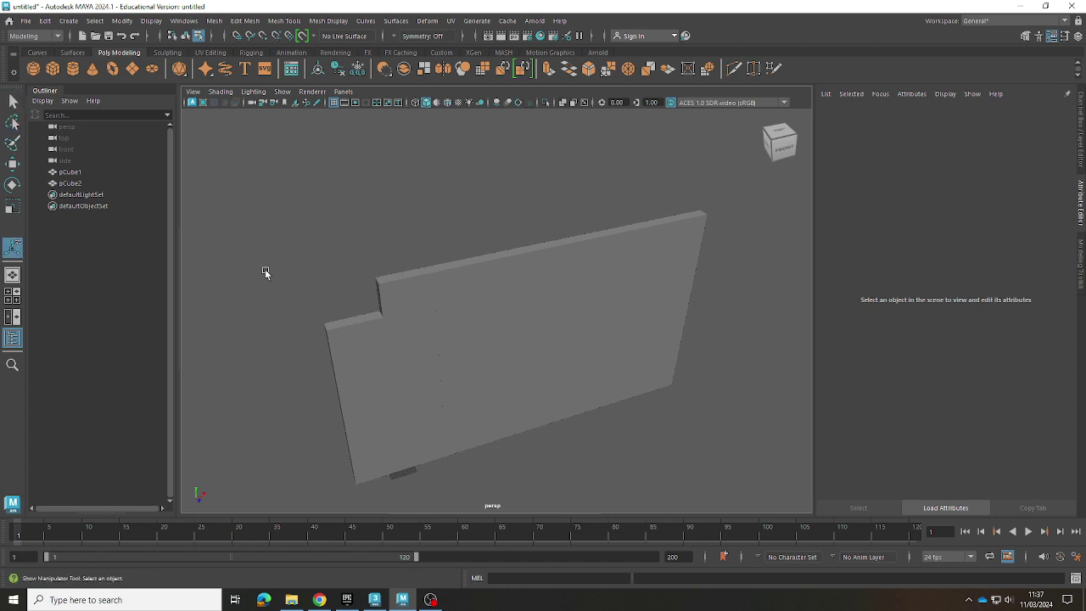
pyautogui.click(393, 304)
pyautogui.click(85, 174)
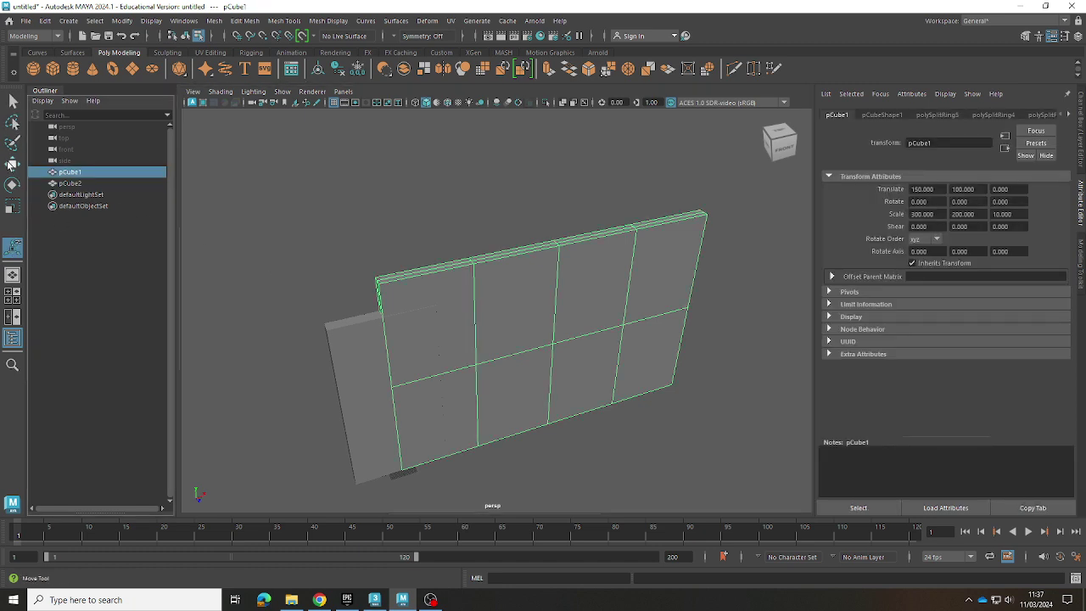
pyautogui.click(10, 163)
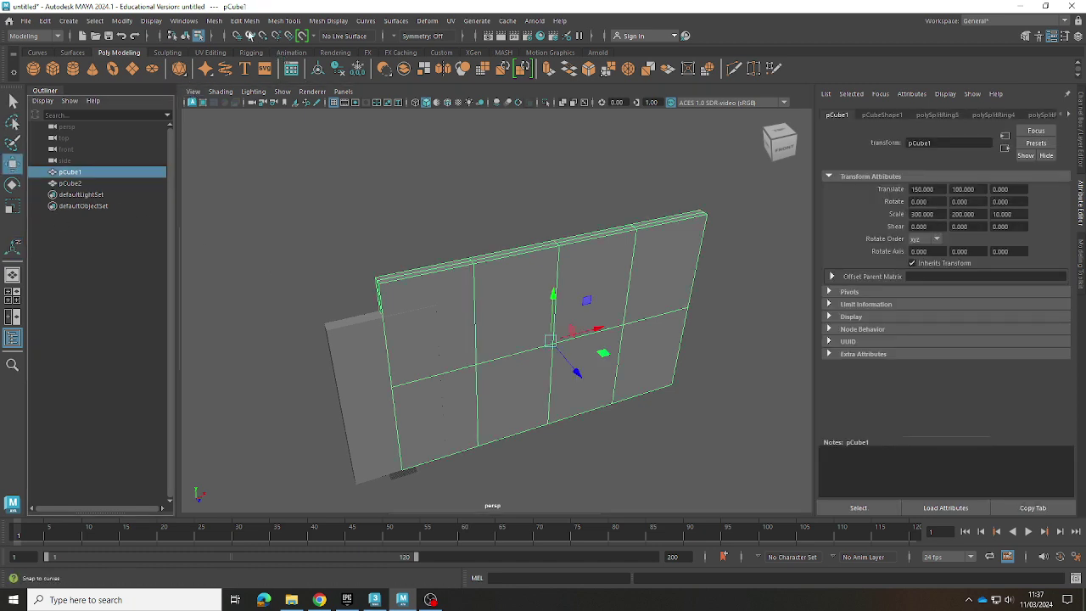
pyautogui.click(186, 21)
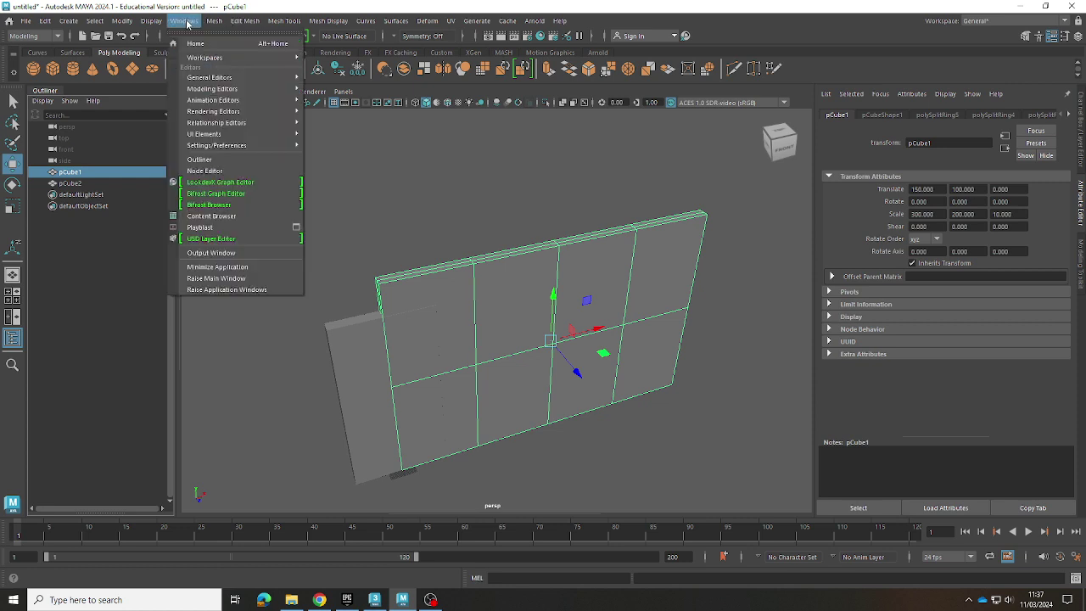
pyautogui.click(186, 21)
pyautogui.click(274, 21)
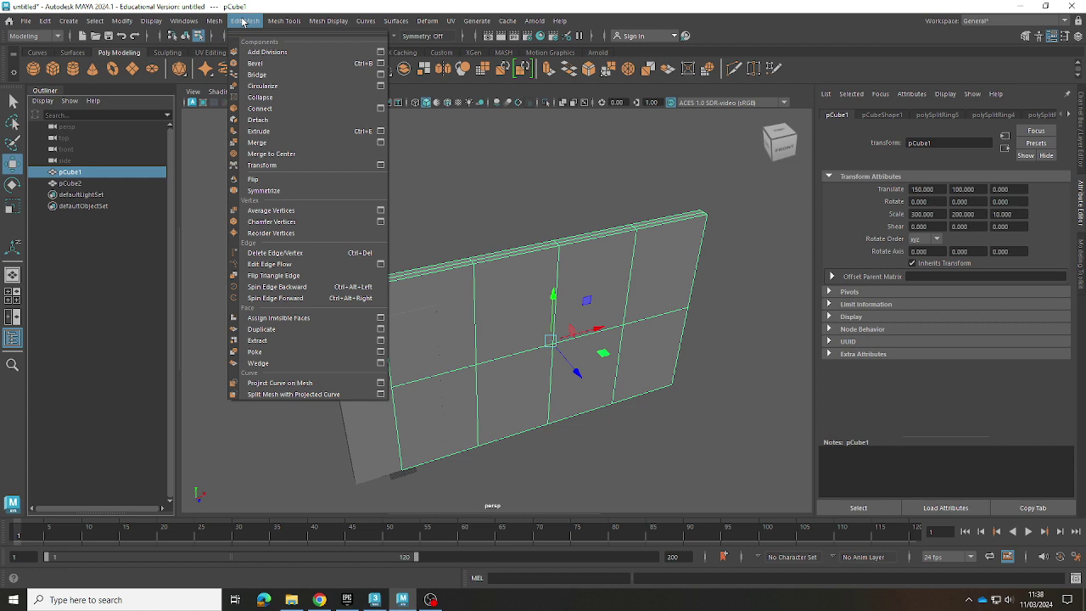
pyautogui.click(661, 165)
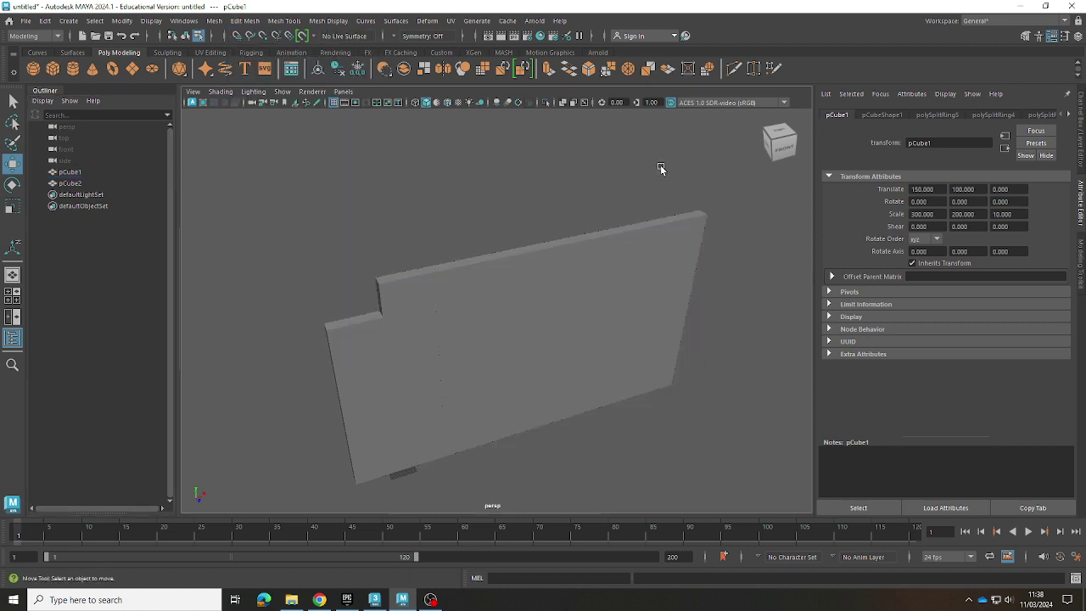
pyautogui.click(608, 235)
pyautogui.click(134, 170)
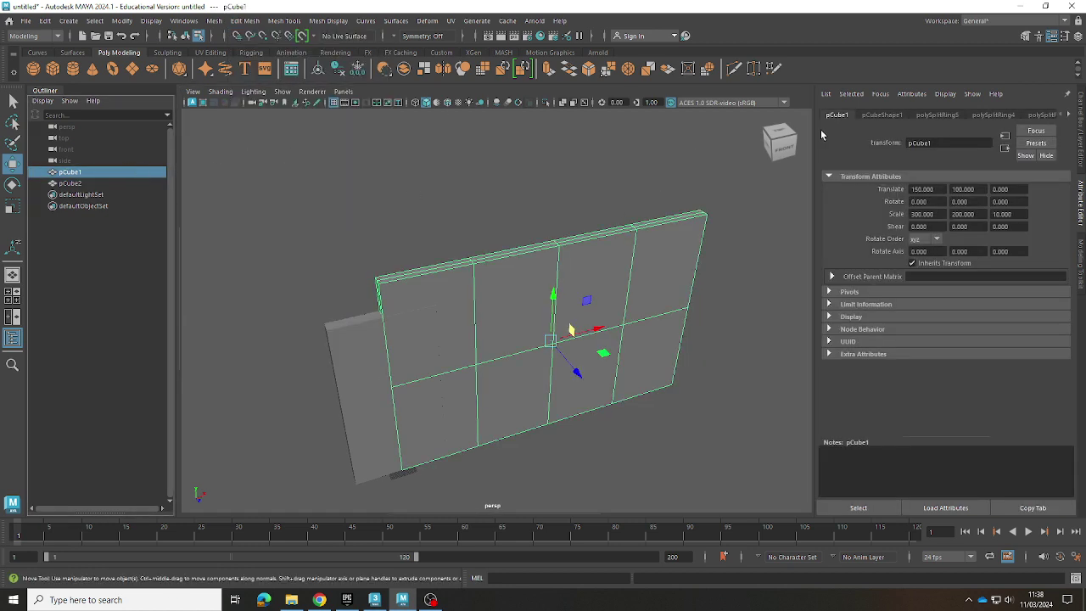
# - Expand the wall's Pivots section and toggle the rotate and scale pivot display on and off
pyautogui.click(884, 95)
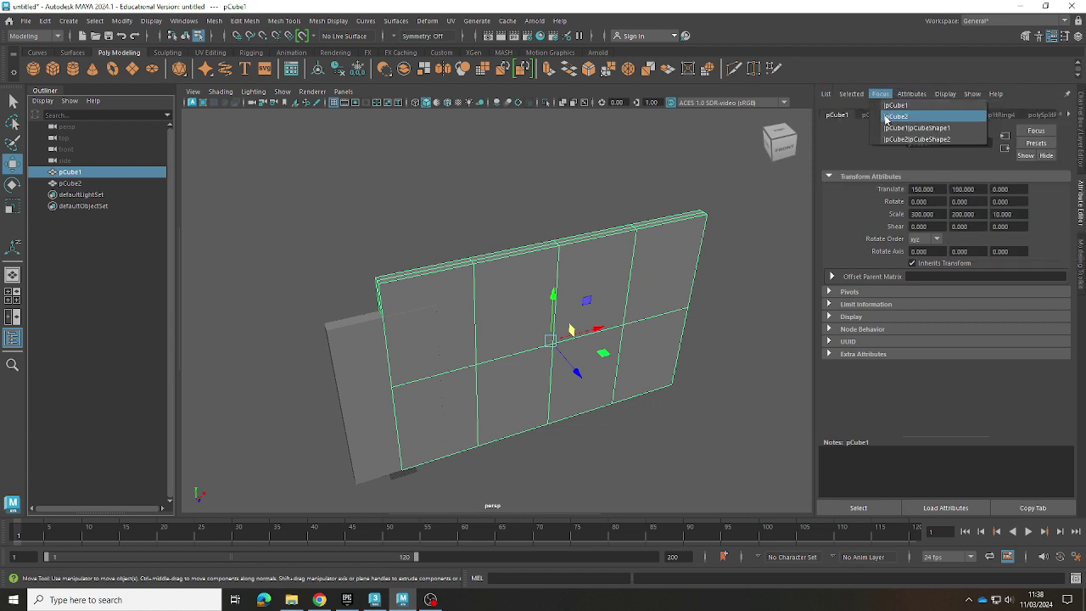
pyautogui.click(850, 143)
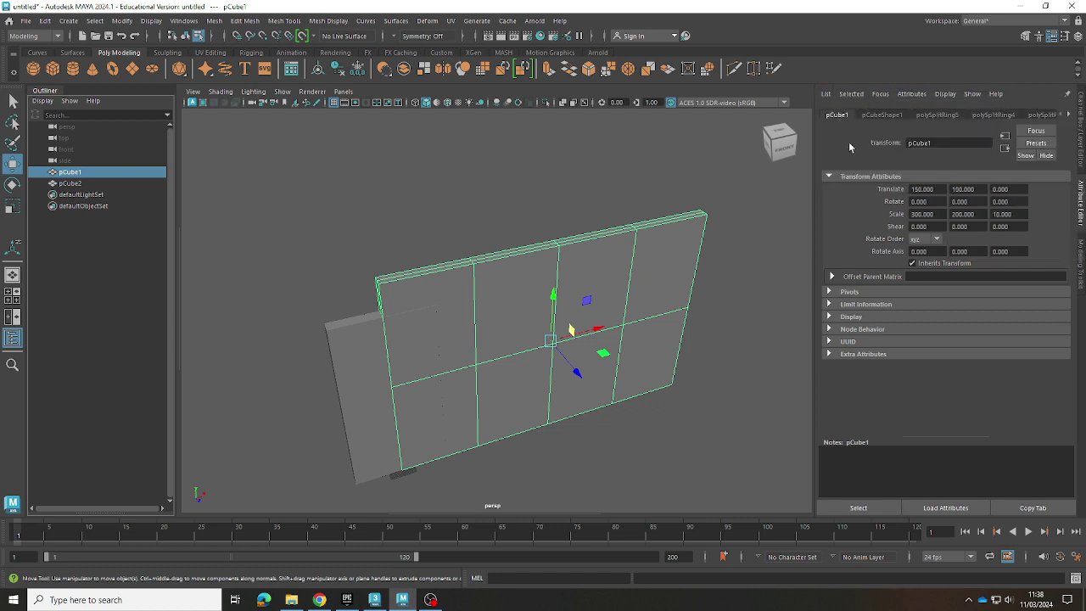
pyautogui.click(829, 292)
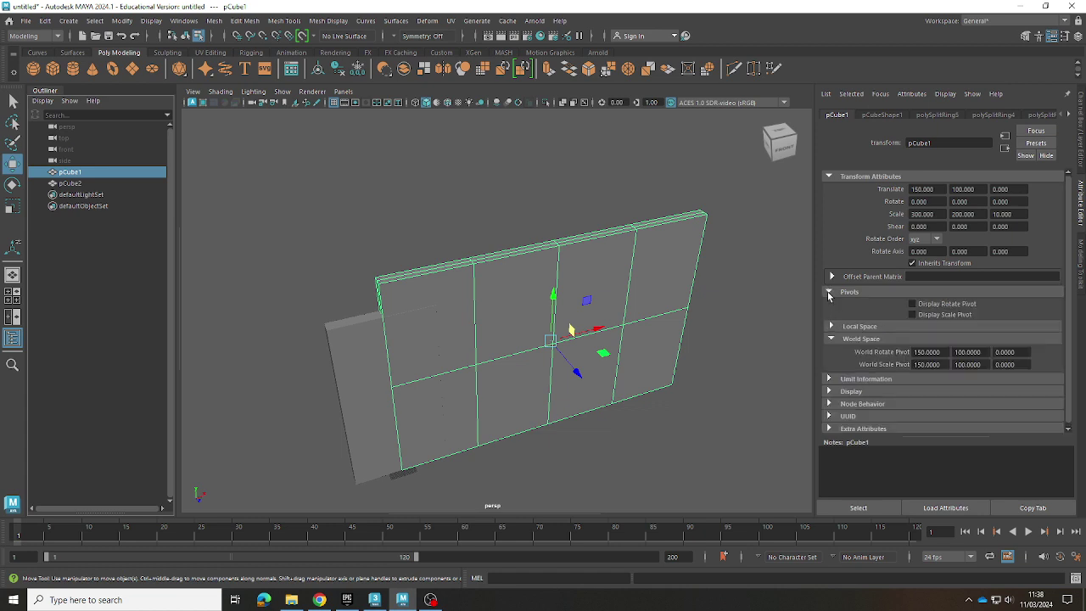
pyautogui.click(914, 304)
pyautogui.click(913, 316)
pyautogui.hotkey('ctrl', 'F10')
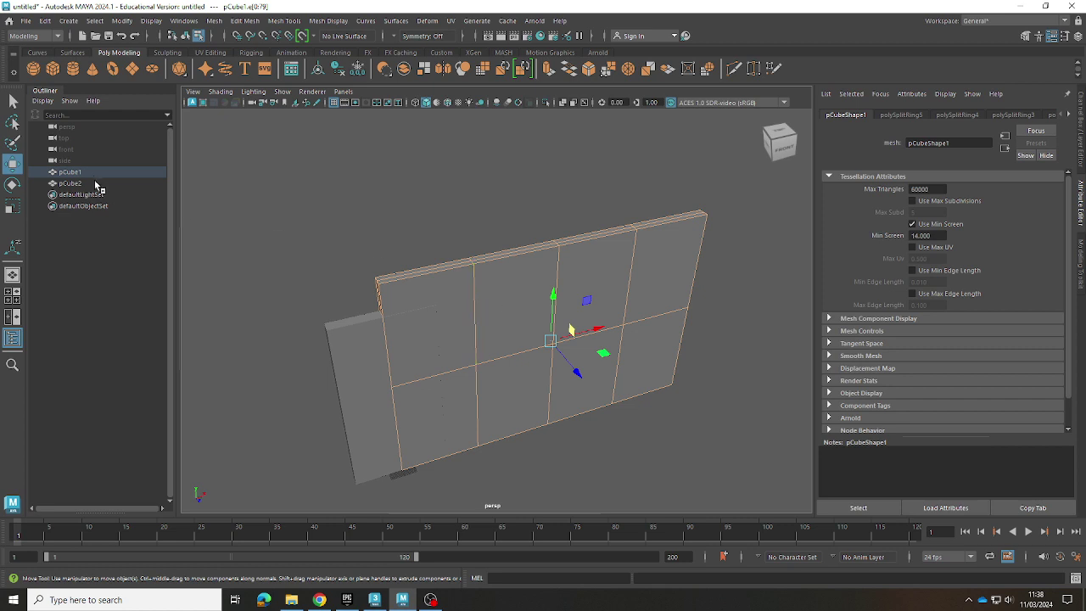
pyautogui.click(94, 176)
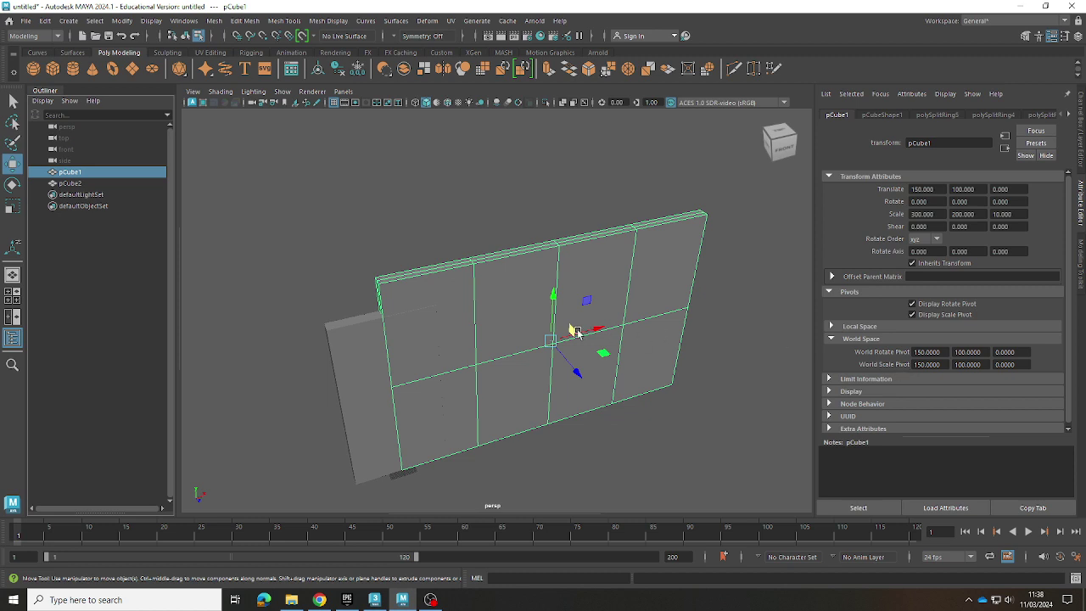
pyautogui.click(912, 315)
pyautogui.click(912, 304)
# - Change the wall's World Rotate Pivot X from 150 to 100
pyautogui.click(924, 352)
pyautogui.press('BackSpace')
pyautogui.write('0')
# - Commit World Rotate Pivot X at 100, then restore it to 150
pyautogui.click(983, 352)
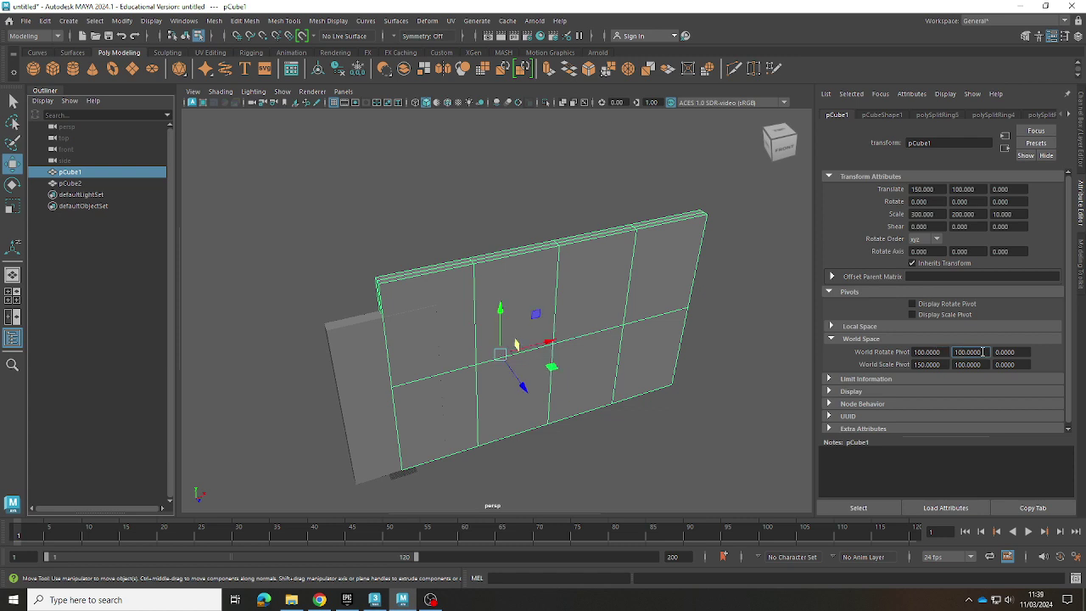
pyautogui.click(918, 352)
pyautogui.moveTo(914, 352); pyautogui.dragTo(927, 352)
pyautogui.click(919, 352)
pyautogui.press('Delete')
pyautogui.write('5')
pyautogui.click(833, 326)
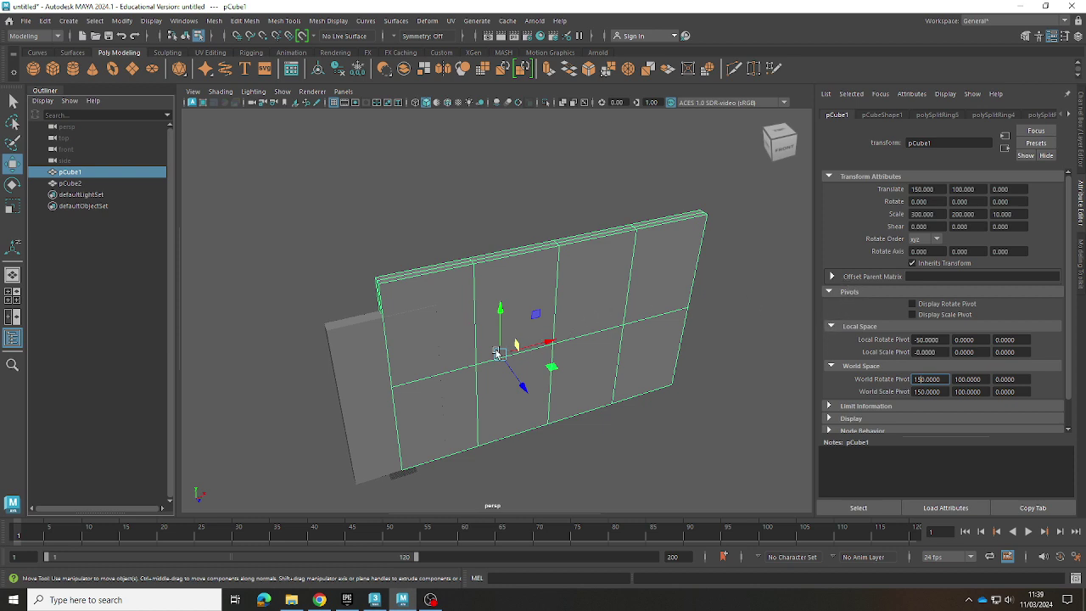
pyautogui.press('Tab')
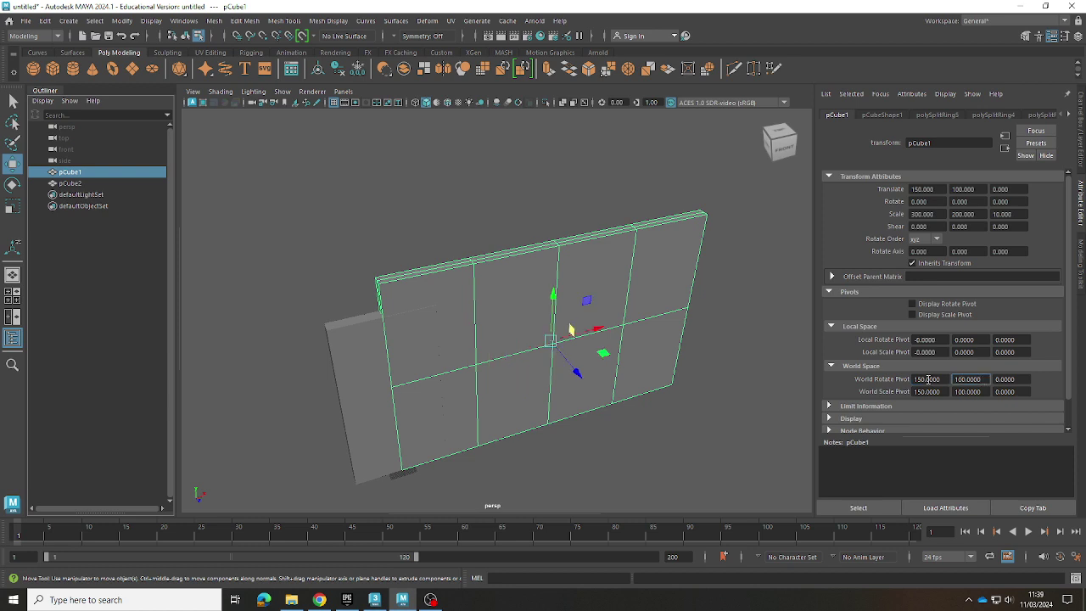
# - Collapse the Limit Information and Display sections and return to the transform and pivot values
pyautogui.scroll(-1, 836, 412)
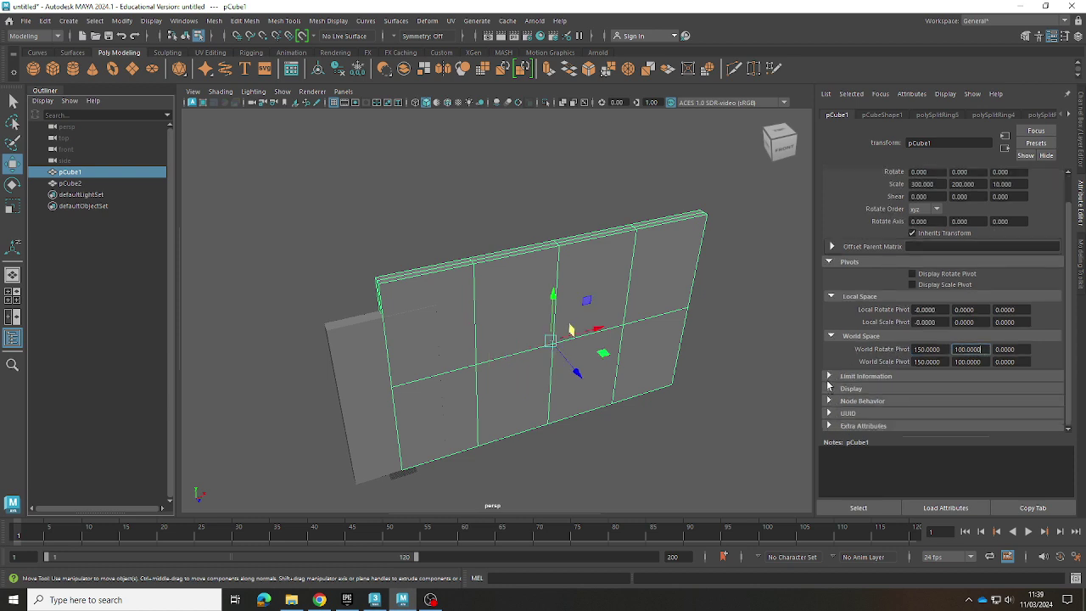
pyautogui.click(829, 376)
pyautogui.scroll(-3, 835, 361)
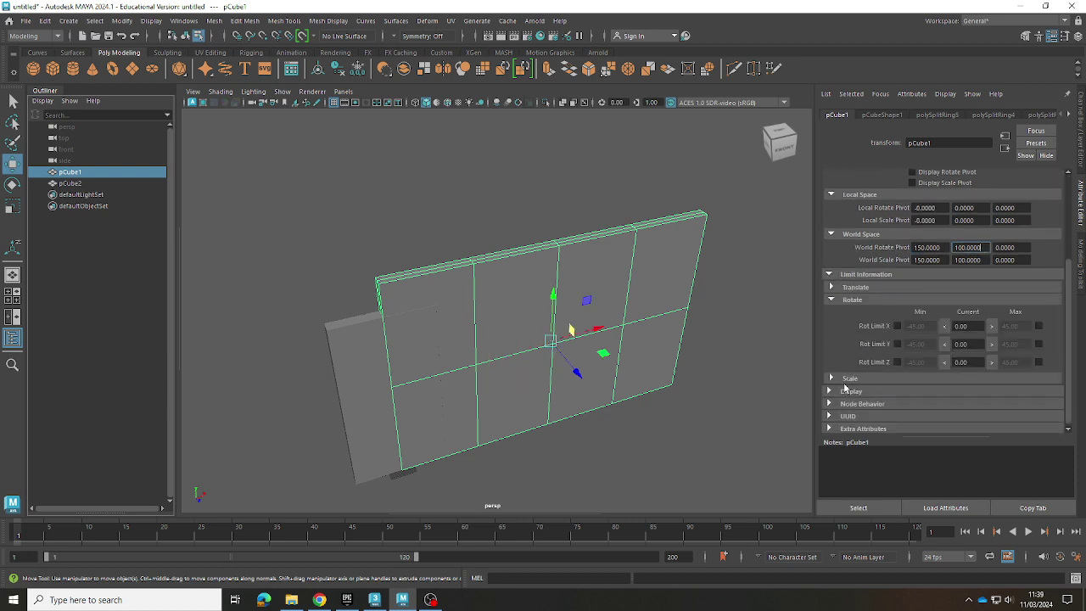
pyautogui.click(830, 270)
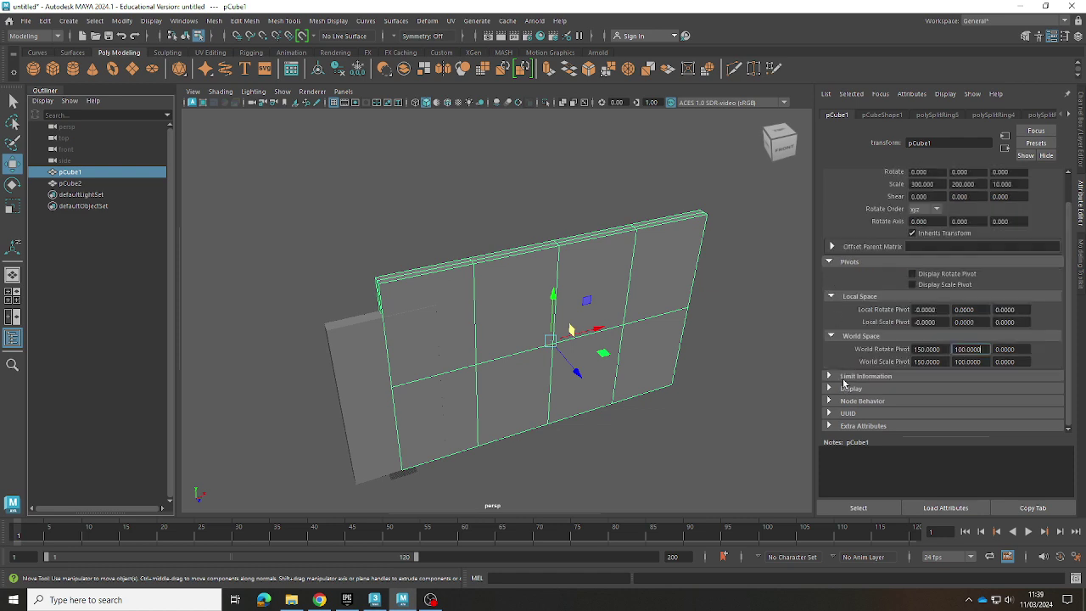
pyautogui.click(829, 388)
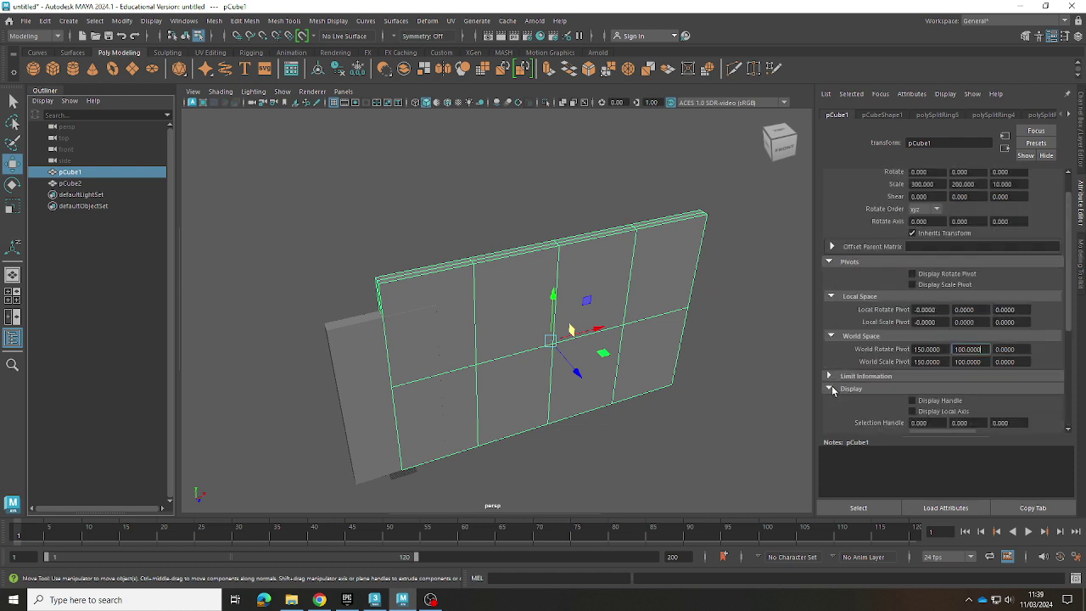
pyautogui.scroll(-5, 833, 390)
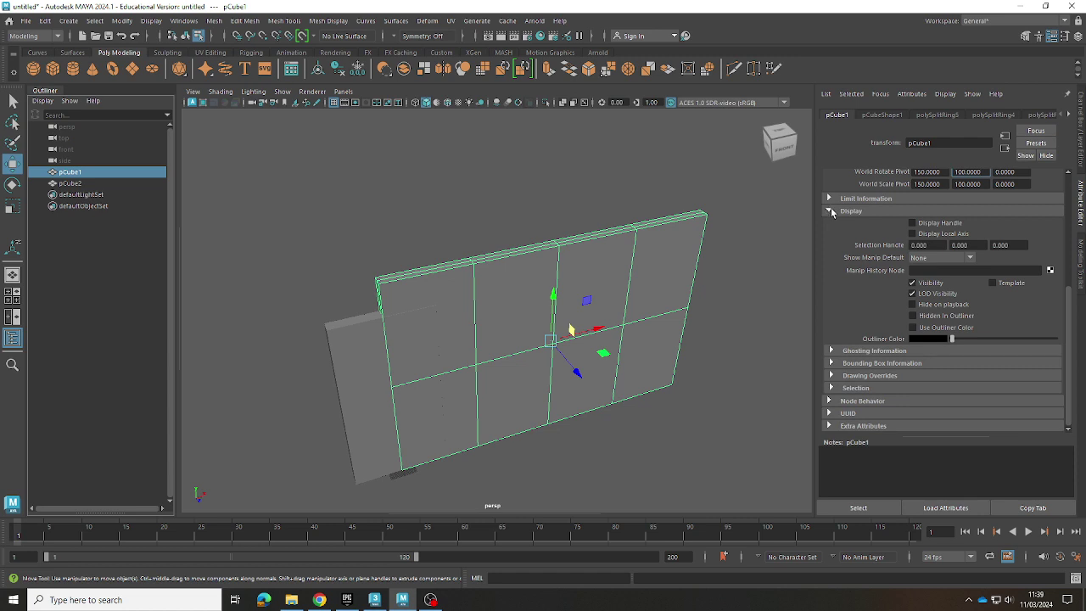
pyautogui.click(830, 211)
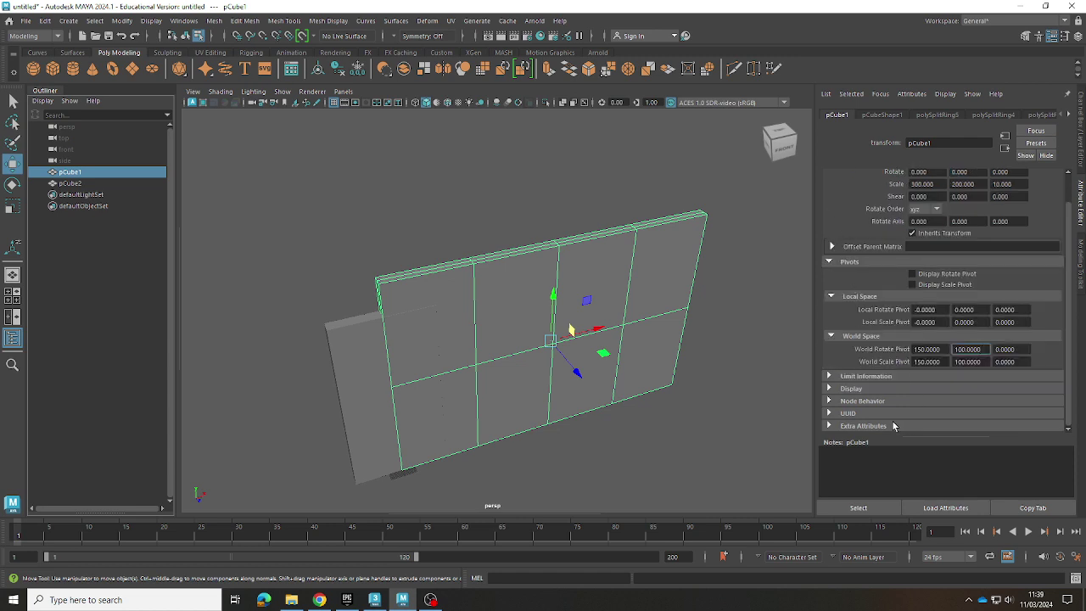
pyautogui.scroll(1, 874, 187)
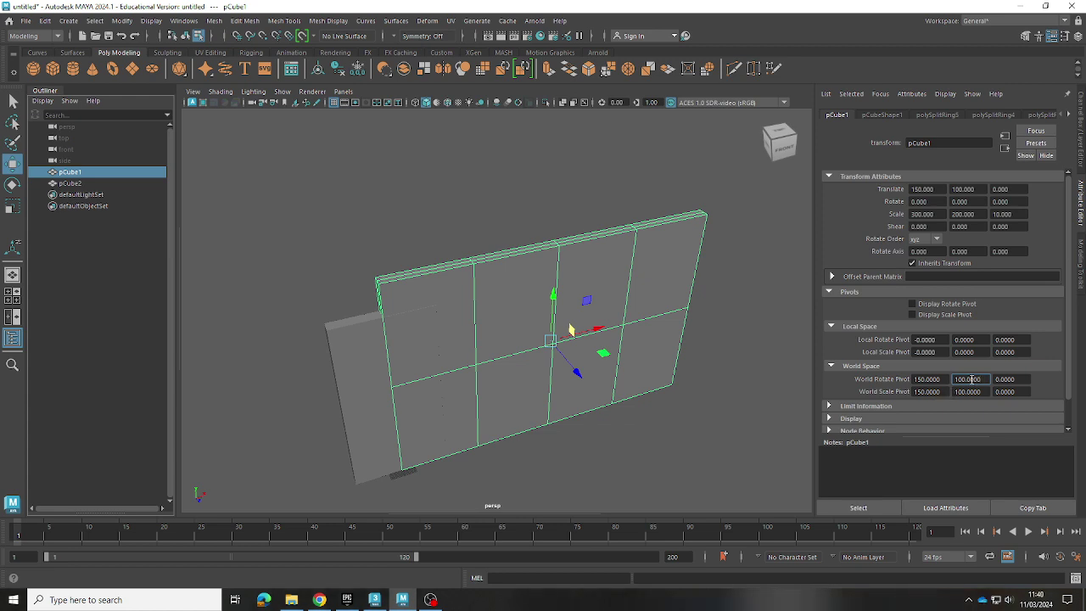
# - Set the wall's World Rotate Pivot X and Y to 0
pyautogui.doubleClick(966, 379)
pyautogui.write('0')
pyautogui.click(917, 380)
pyautogui.write('0')
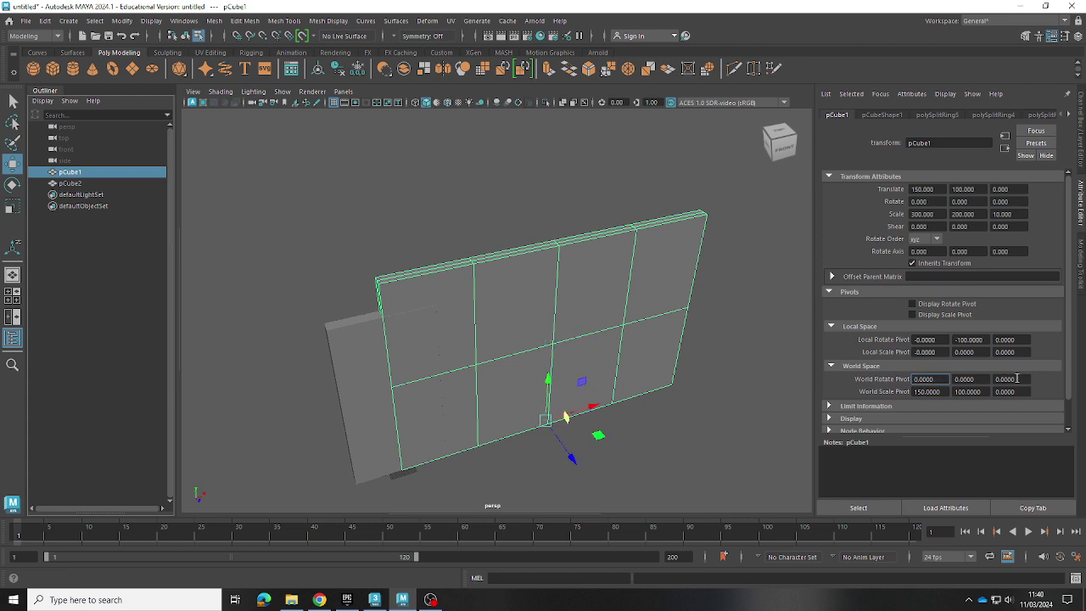
pyautogui.click(1018, 379)
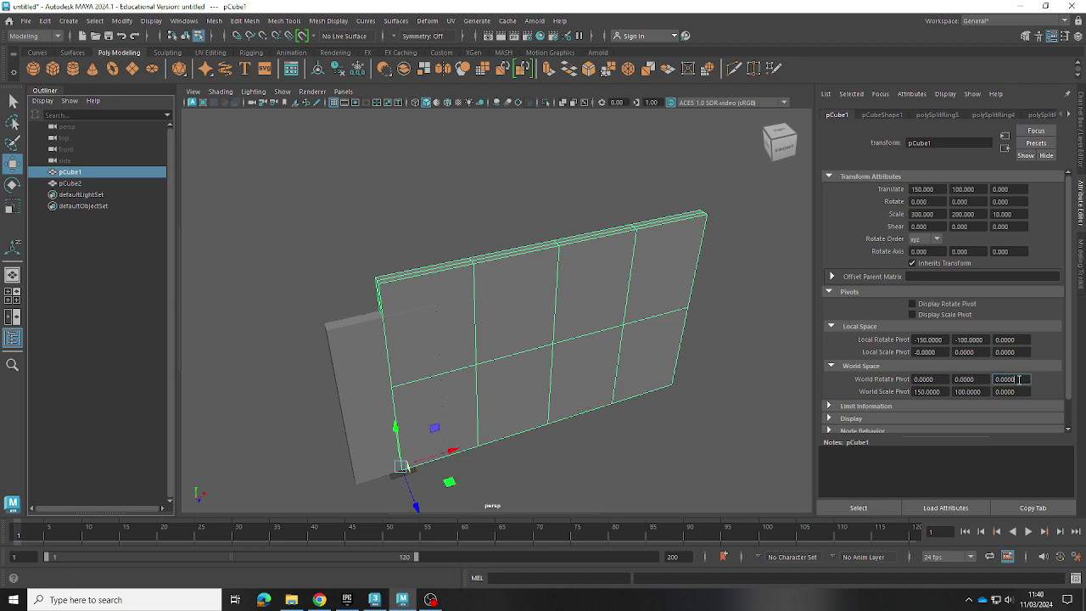
# - Set the wall's World Scale Pivot X and Y to 0 and check the result
pyautogui.click(923, 392)
pyautogui.write('0')
pyautogui.click(957, 392)
pyautogui.write('0')
pyautogui.click(1019, 391)
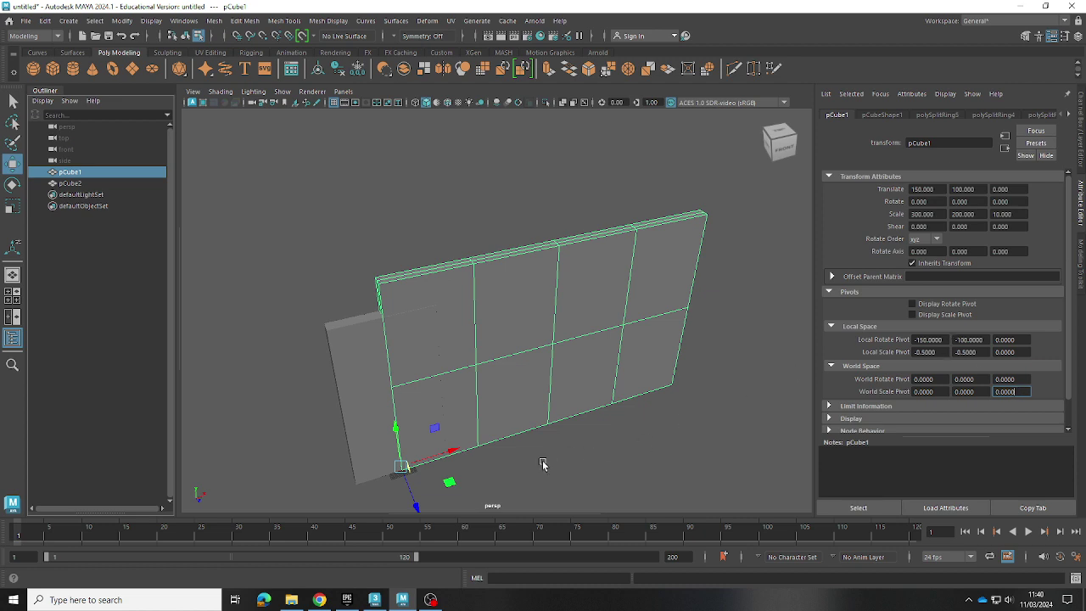
pyautogui.keyDown('alt'); pyautogui.moveTo(407, 475); pyautogui.dragTo(475, 464, button='middle'); pyautogui.keyUp('alt')
pyautogui.moveTo(475, 465)
pyautogui.keyDown('alt'); pyautogui.mouseDown()
pyautogui.moveTo(599, 412)
pyautogui.moveTo(668, 434)
pyautogui.moveTo(586, 484)
pyautogui.moveTo(492, 480)
pyautogui.moveTo(505, 484)
pyautogui.moveTo(547, 450)
pyautogui.moveTo(569, 509)
pyautogui.moveTo(499, 473)
pyautogui.moveTo(488, 437)
pyautogui.moveTo(488, 403)
pyautogui.moveTo(547, 399)
pyautogui.moveTo(562, 429)
pyautogui.moveTo(480, 450)
pyautogui.mouseUp(); pyautogui.keyUp('alt')
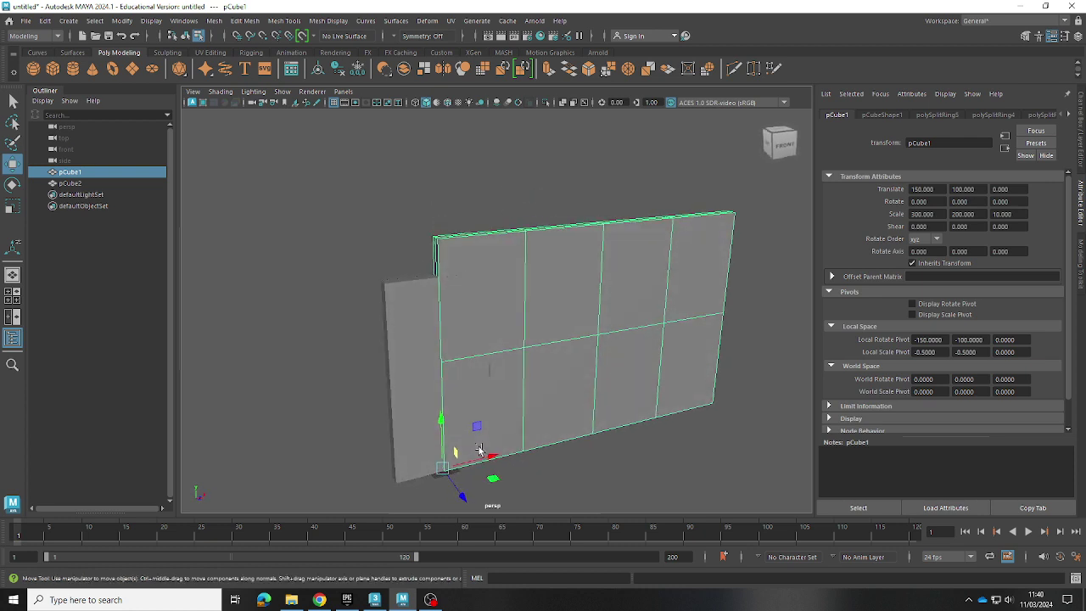
pyautogui.click(415, 442)
# - Set door pCube2's World Scale Pivot Y and World Rotate Pivot Y to 0
pyautogui.click(84, 184)
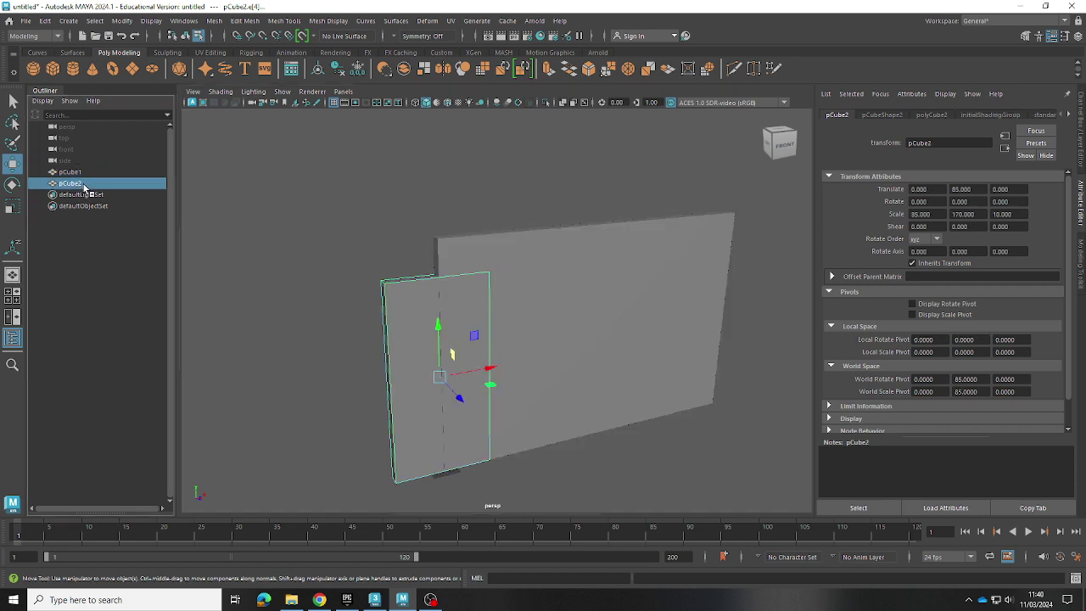
pyautogui.click(959, 391)
pyautogui.write('0')
pyautogui.click(959, 379)
pyautogui.write('0')
pyautogui.click(1018, 380)
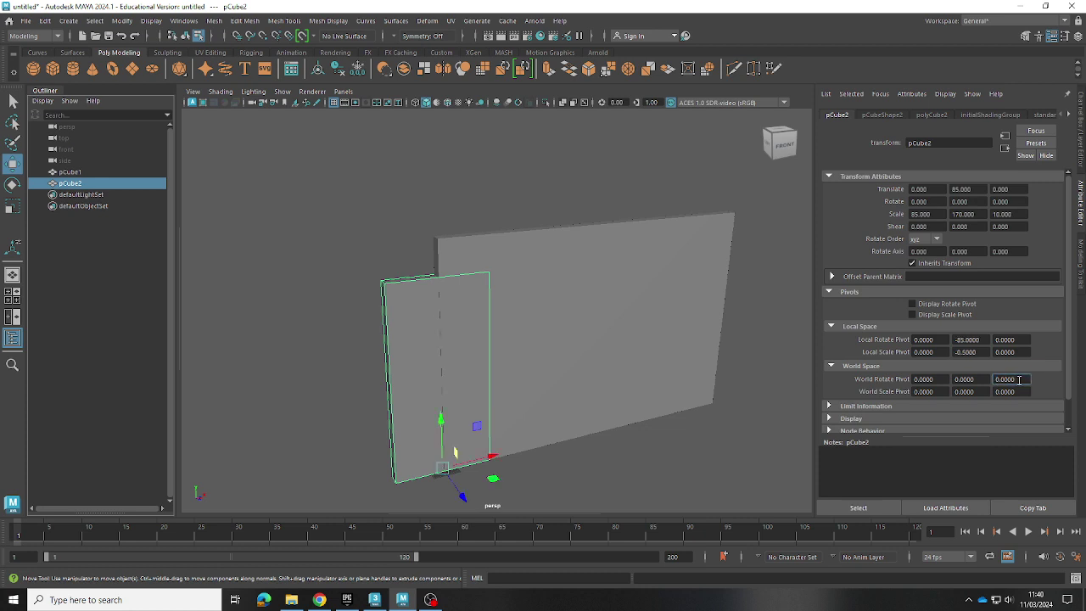
pyautogui.click(916, 379)
pyautogui.click(650, 405)
# - Switch the wall's selection from UV shell back to the whole object via the marking menu
pyautogui.rightClick(568, 391)
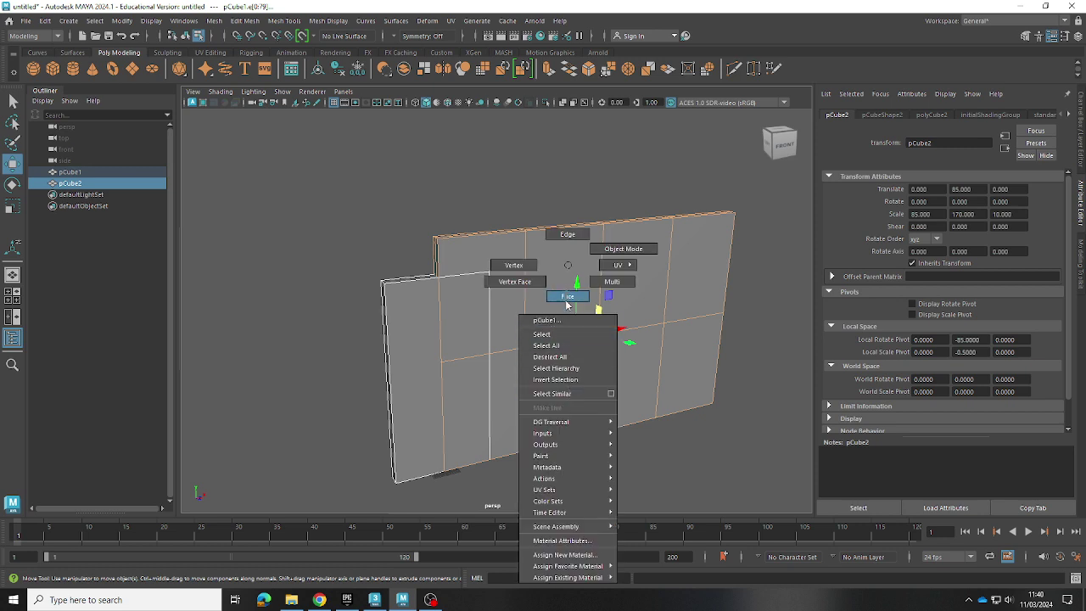
pyautogui.moveTo(657, 267)
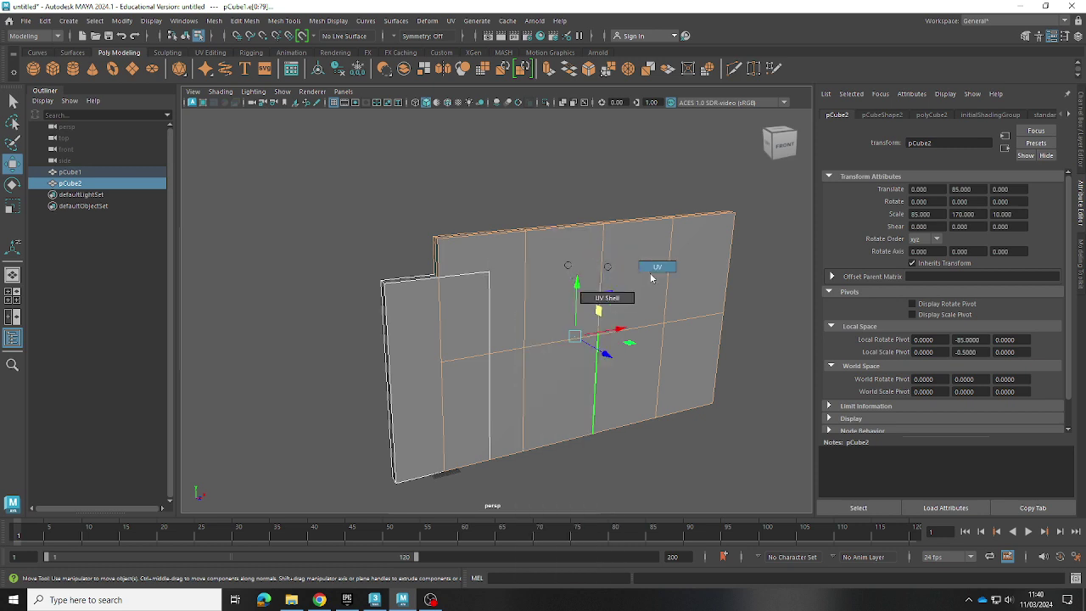
pyautogui.click(607, 298)
pyautogui.click(599, 303)
pyautogui.rightClick(573, 305)
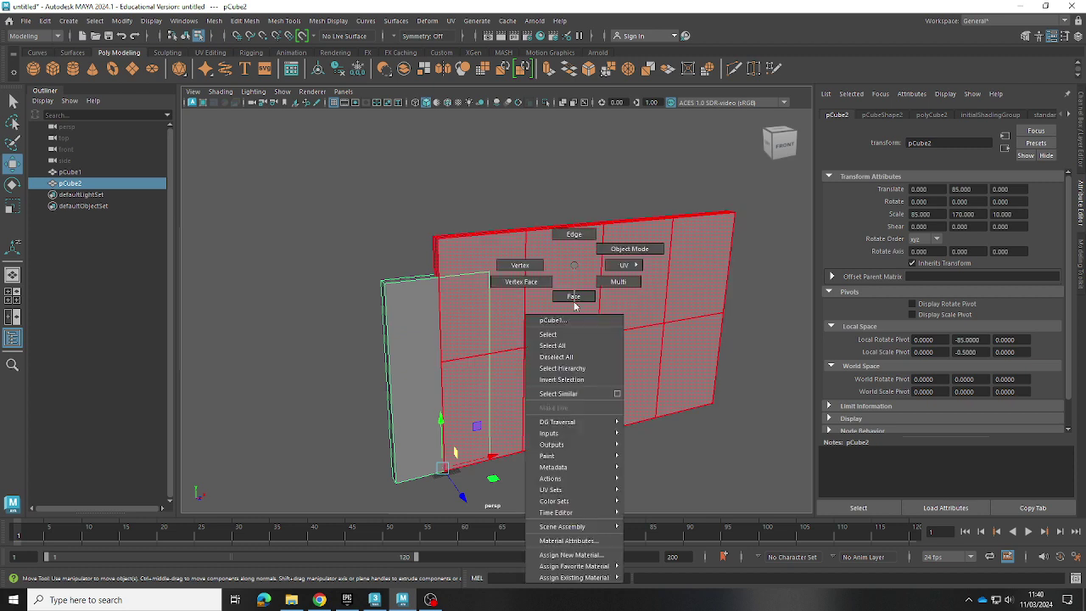
pyautogui.click(581, 276)
pyautogui.rightClick(571, 266)
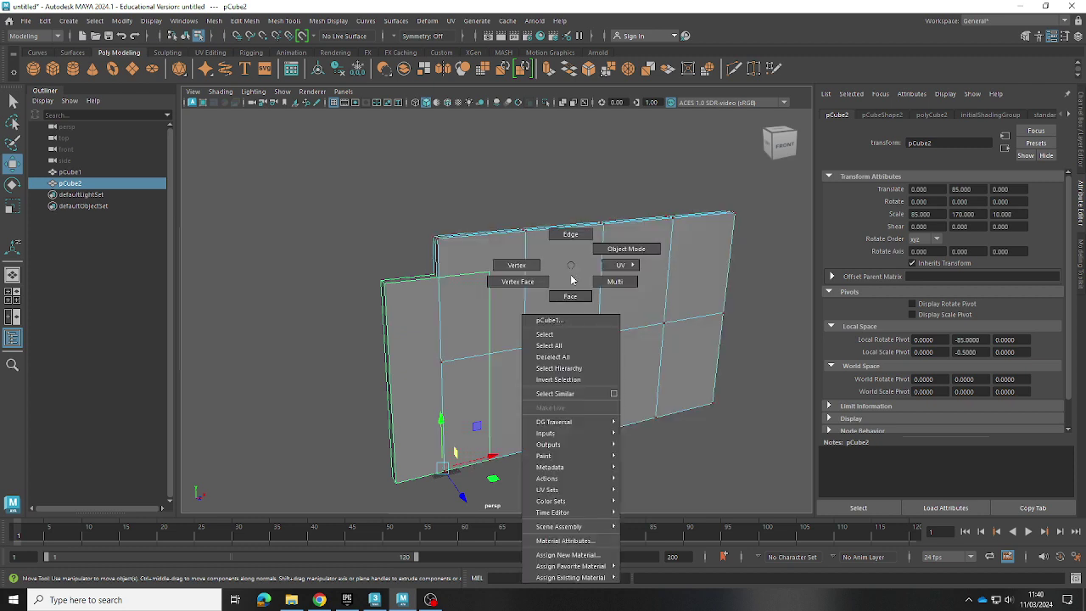
pyautogui.click(545, 334)
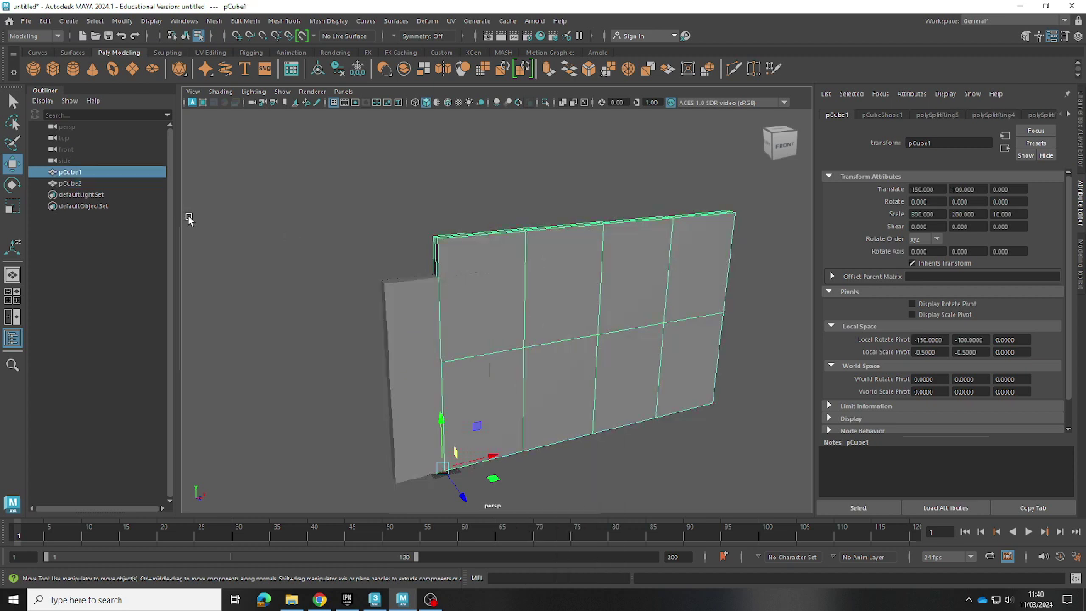
# - Open the Shift+right-click mesh tools marking menu over the wall
pyautogui.click(91, 172)
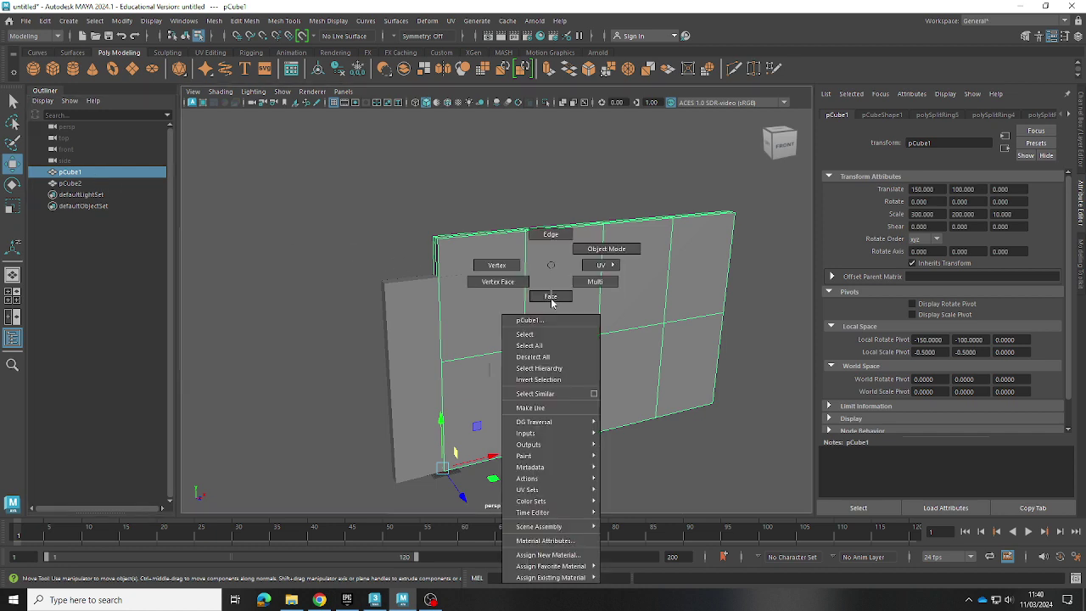
pyautogui.rightClick(547, 267)
pyautogui.click(555, 265)
pyautogui.keyDown('shift'); pyautogui.rightClick(555, 265); pyautogui.keyUp('shift')
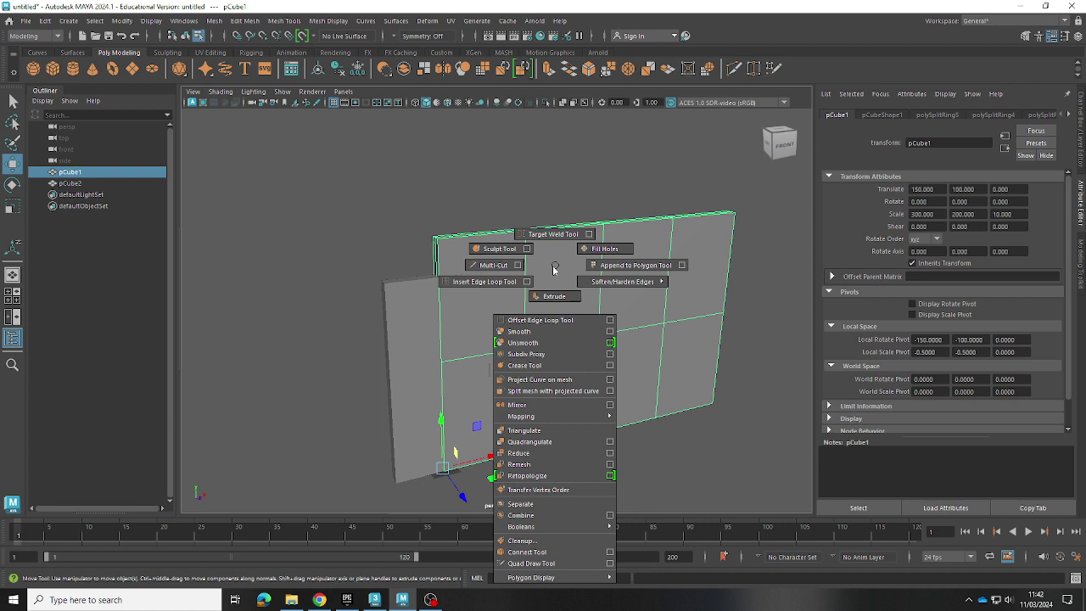
# - Dismiss the wall's marking menus without choosing any command
pyautogui.rightClick(553, 269)
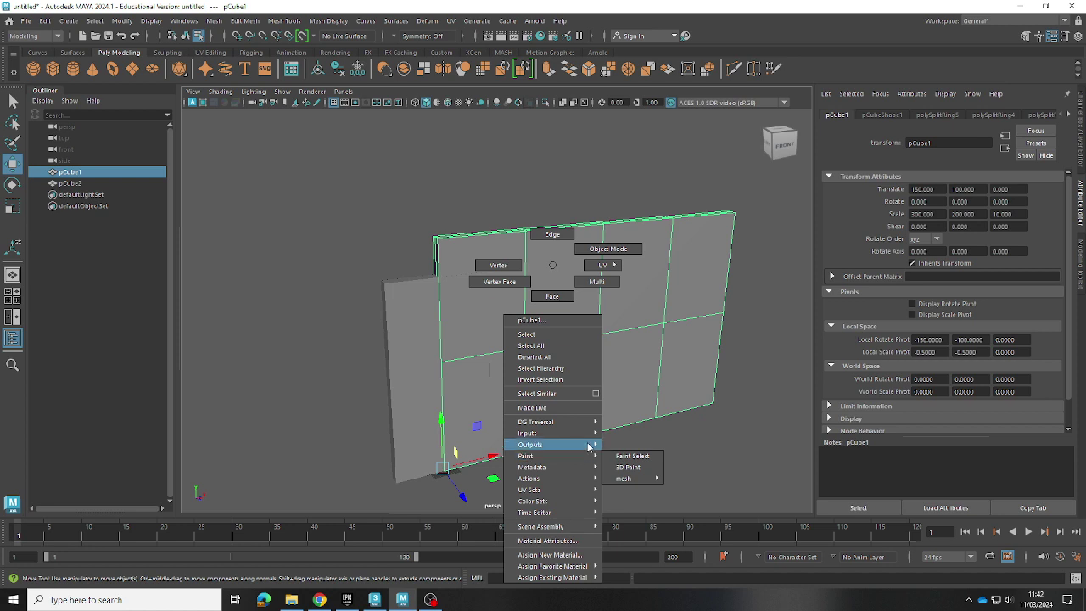
pyautogui.click(573, 336)
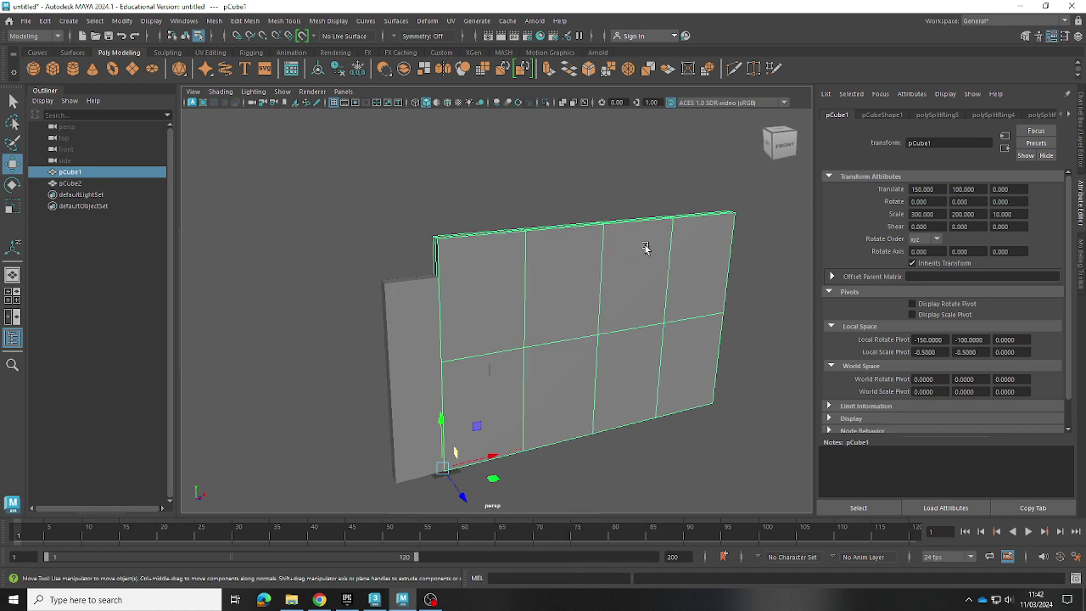
# - Expand the wall's Display section and toggle Template on, then off again
pyautogui.scroll(-1, 831, 386)
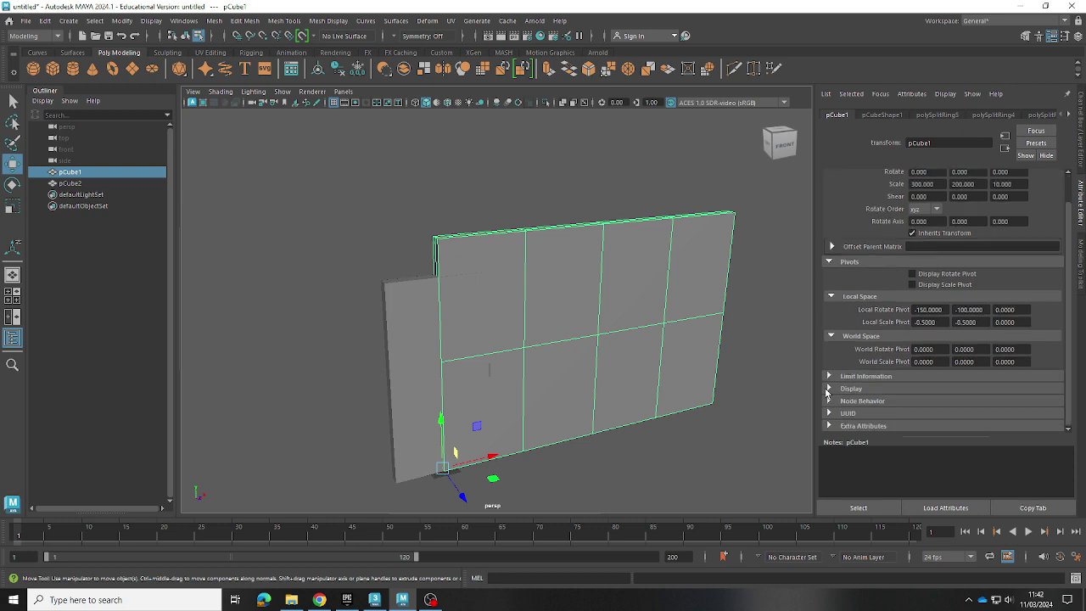
pyautogui.click(830, 388)
pyautogui.scroll(-2, 863, 331)
pyautogui.scroll(-2, 868, 391)
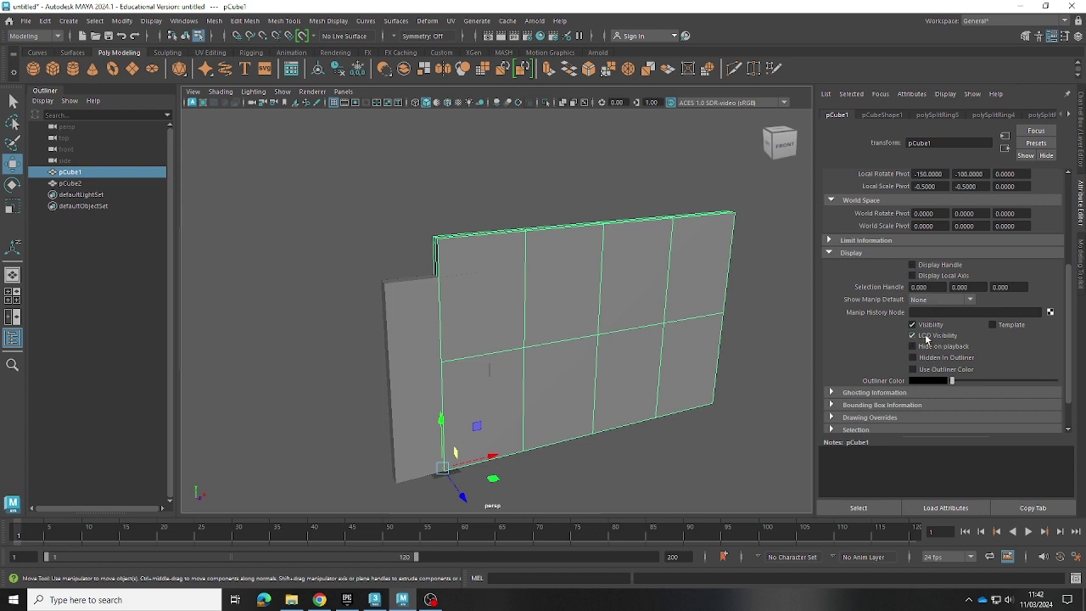
pyautogui.click(993, 325)
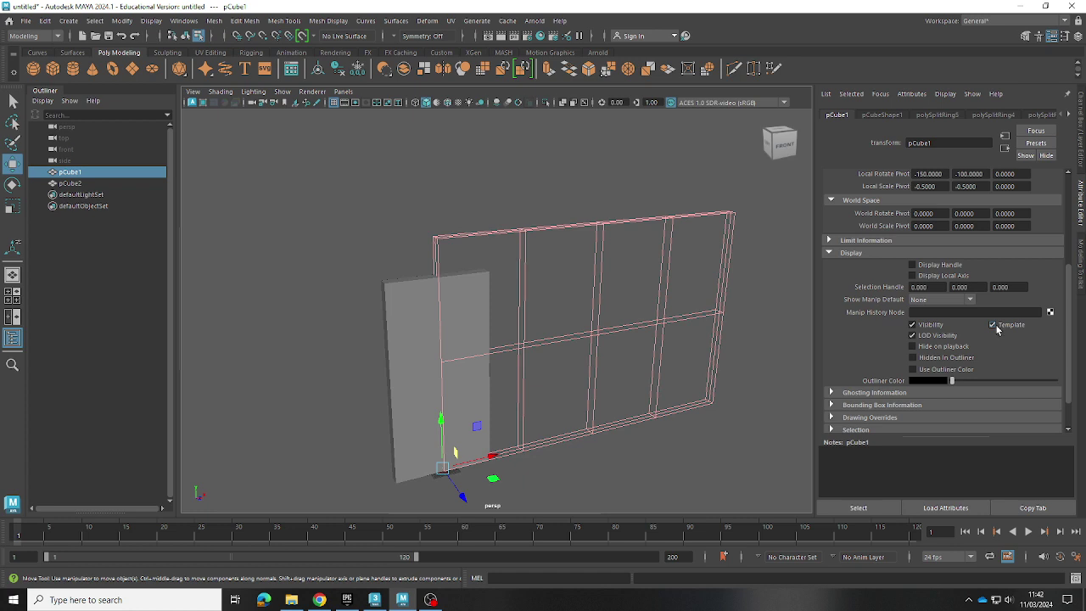
pyautogui.click(994, 325)
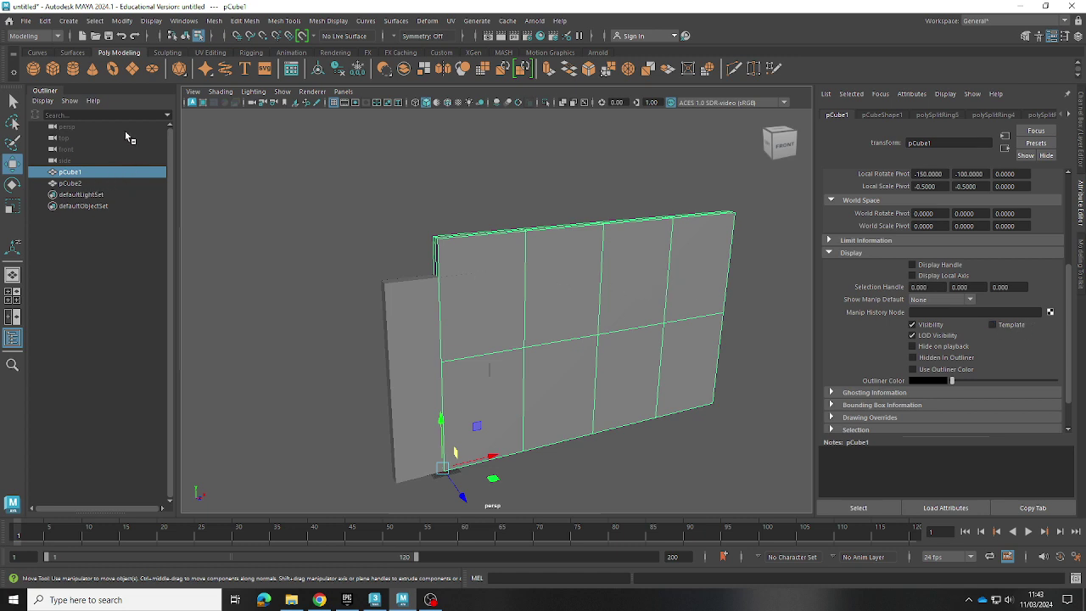
# - Check Template for pCube1 and deselect, leaving the wall as an unselectable grey wireframe
pyautogui.click(11, 167)
pyautogui.rightClick(487, 291)
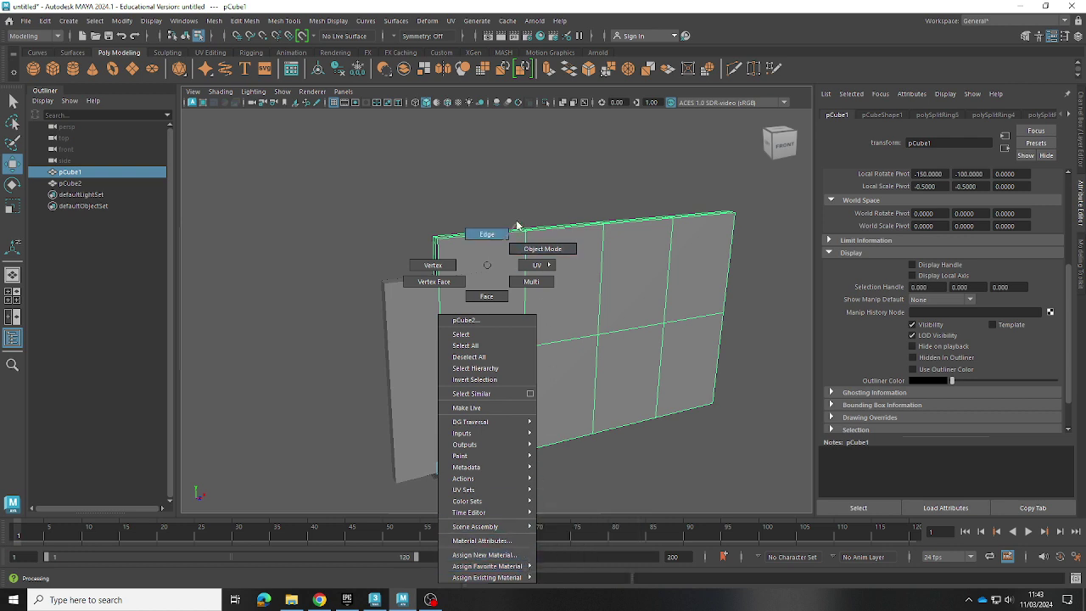
pyautogui.click(488, 266)
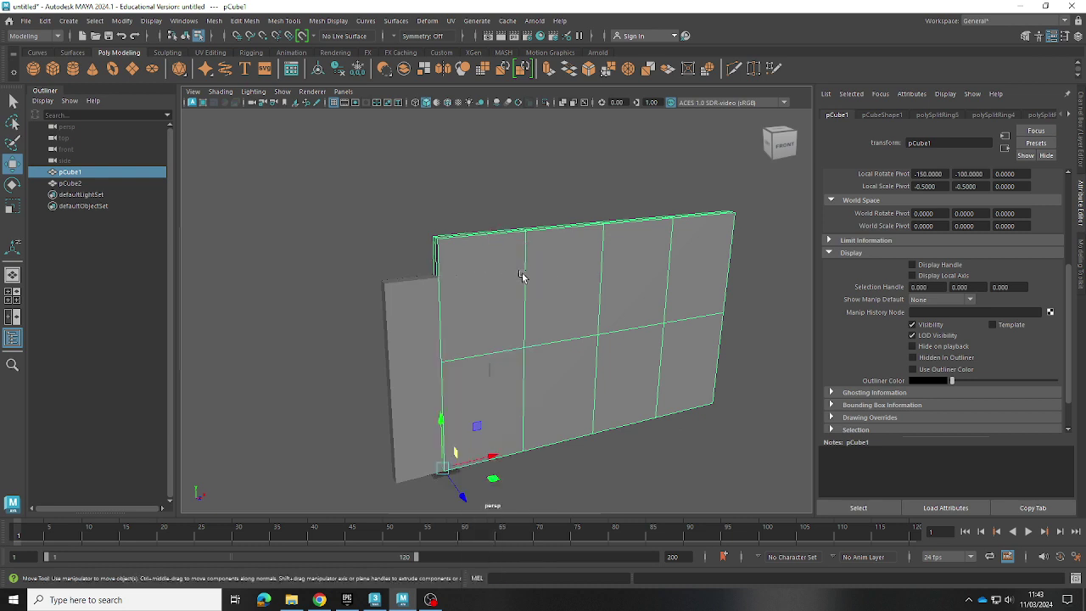
pyautogui.scroll(-2, 954, 344)
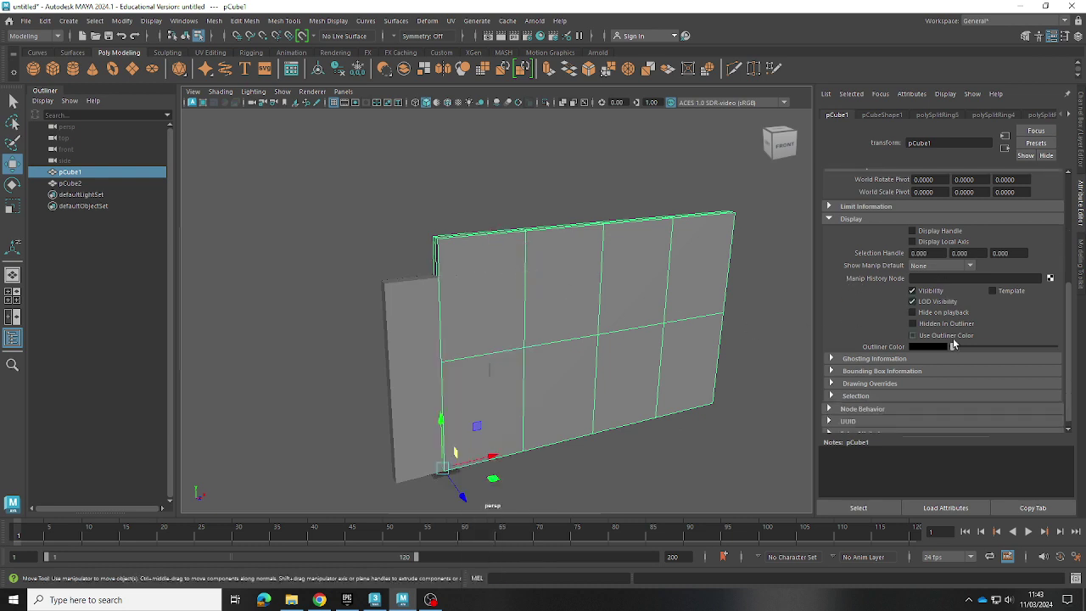
pyautogui.scroll(-1, 951, 347)
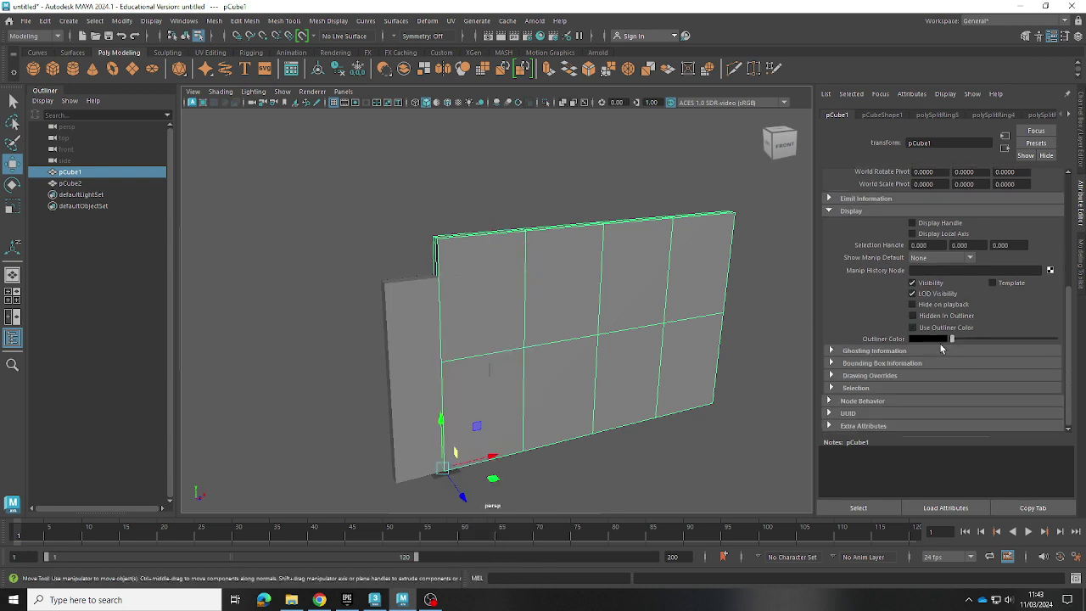
pyautogui.click(993, 282)
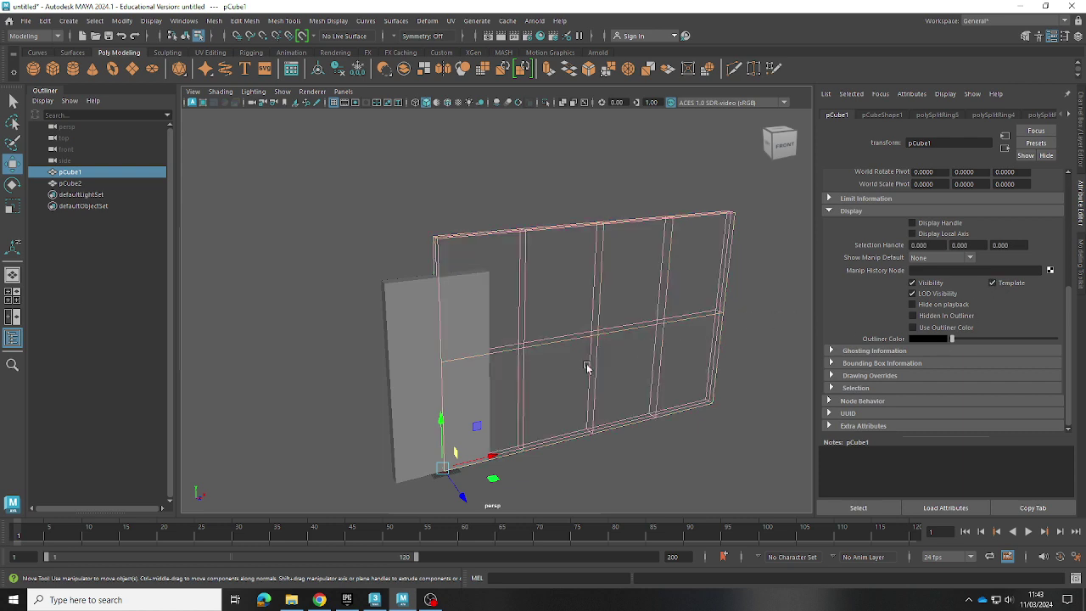
pyautogui.click(432, 360)
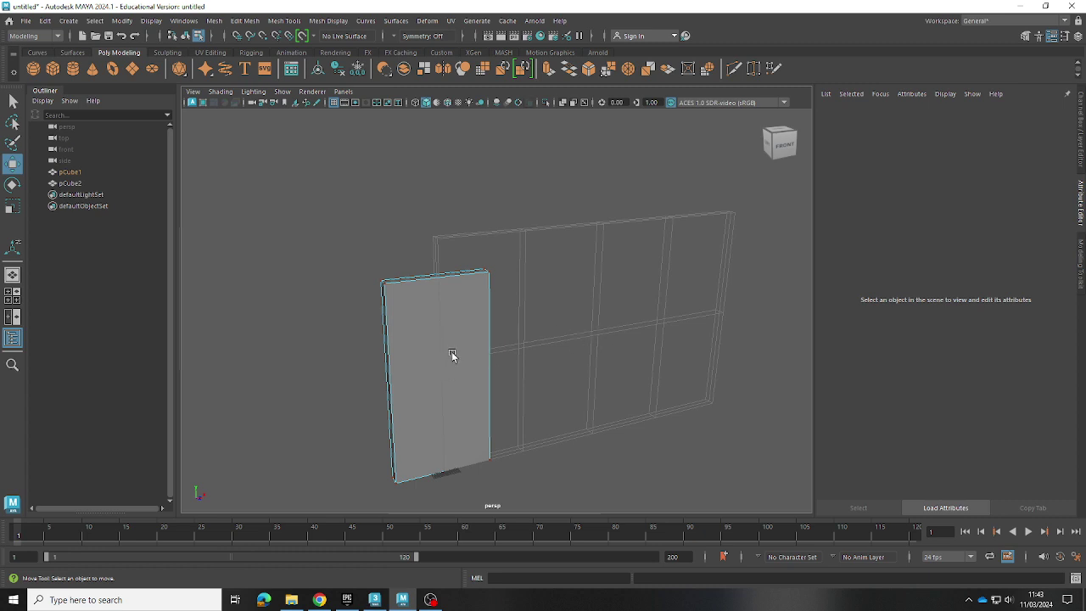
# - Slide door box pCube2 right past the wall, then turn on grid snapping
pyautogui.click(74, 183)
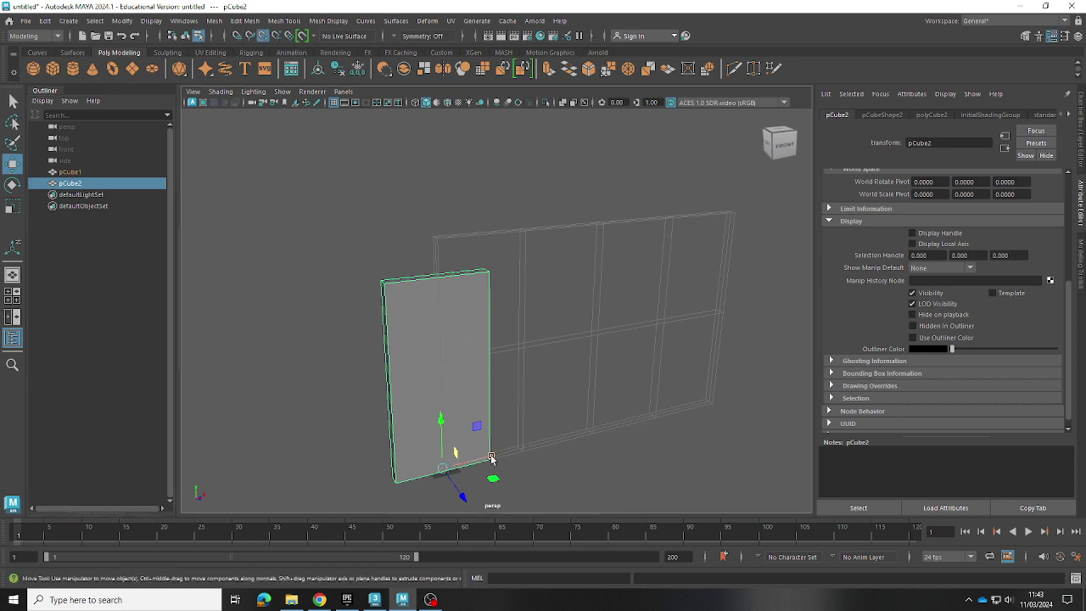
pyautogui.moveTo(494, 458)
pyautogui.mouseDown()
pyautogui.moveTo(623, 444)
pyautogui.moveTo(751, 408)
pyautogui.mouseUp()
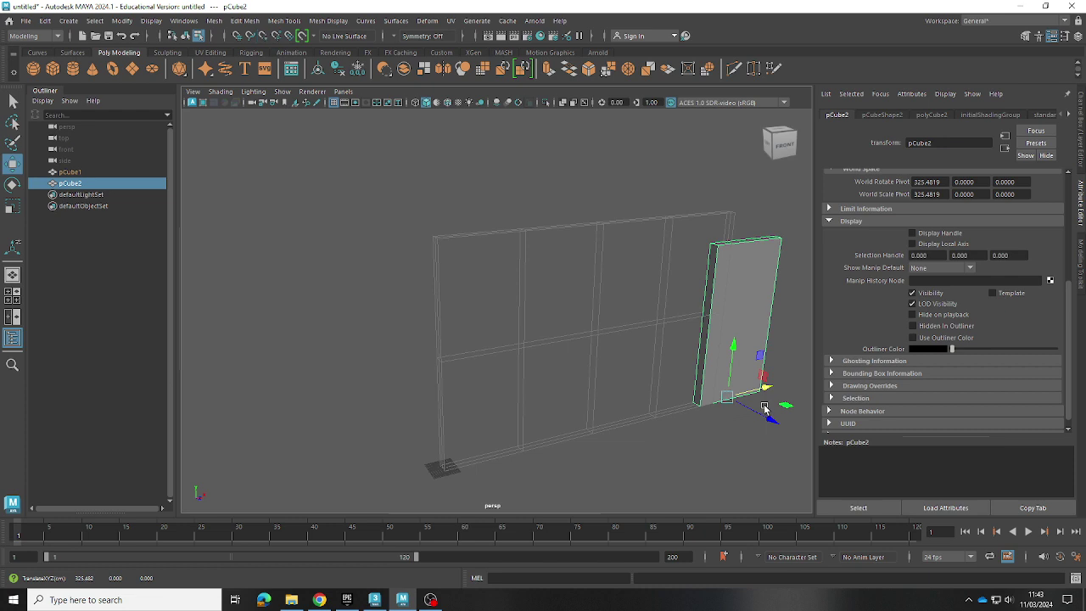
pyautogui.click(577, 359)
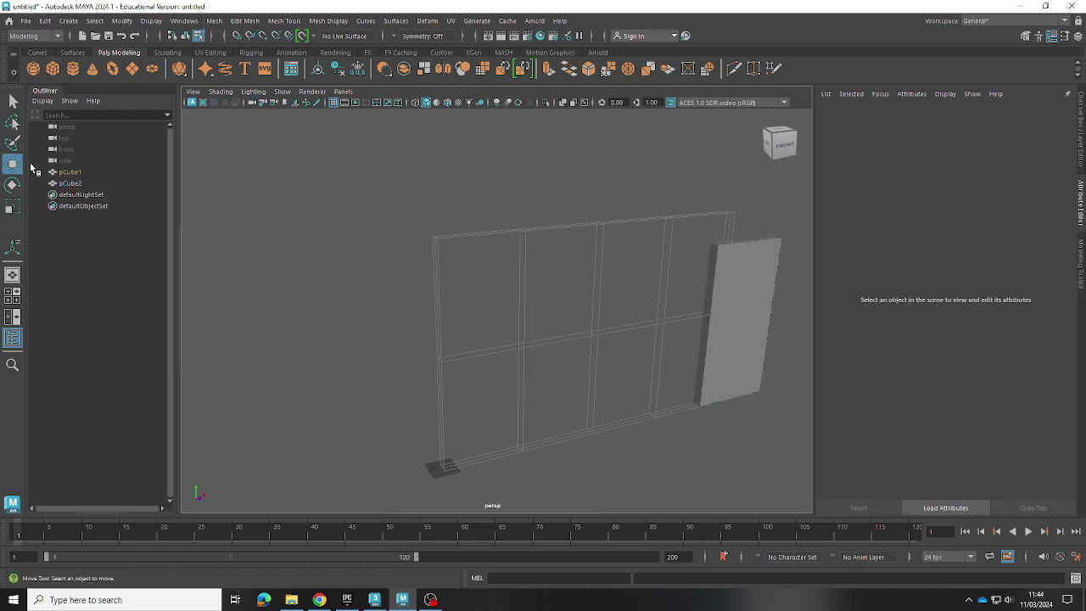
pyautogui.click(82, 172)
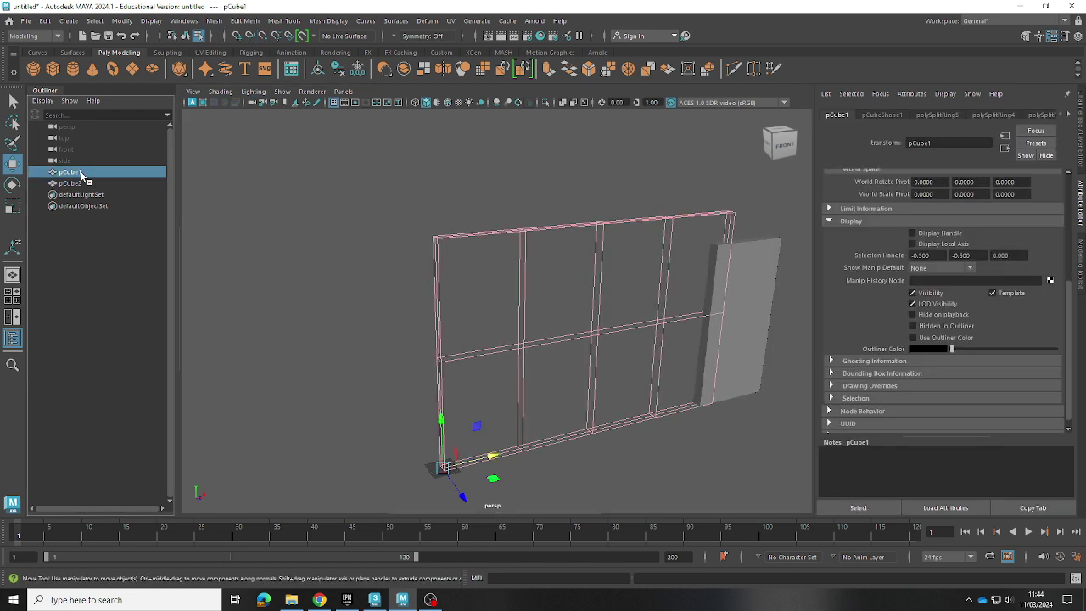
pyautogui.click(239, 37)
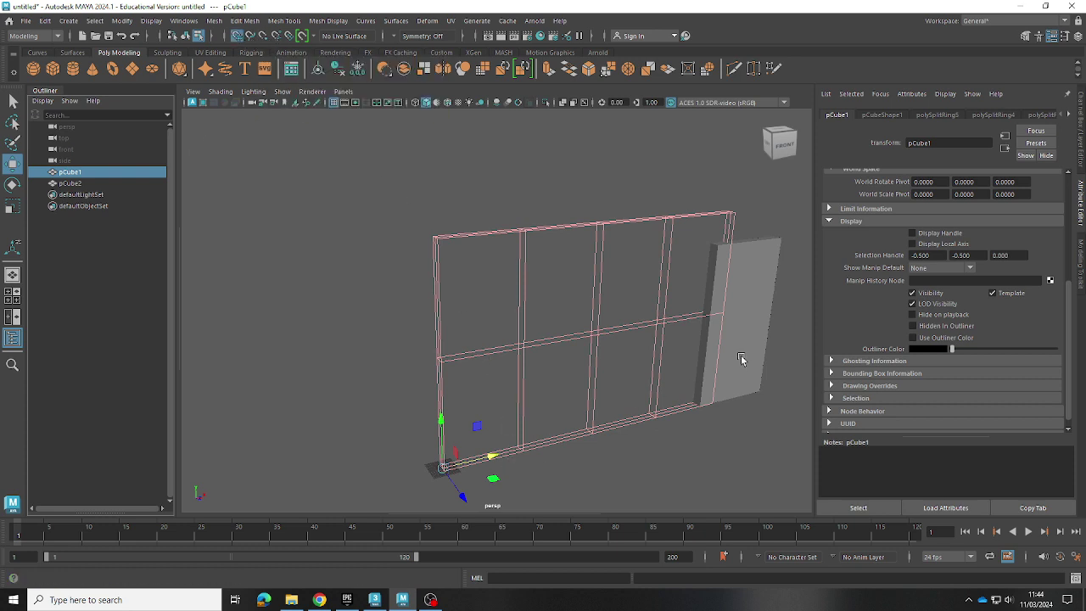
# - Undo an accidental duplicate of the door and drag pCube2 back toward the wall's left end
pyautogui.click(92, 185)
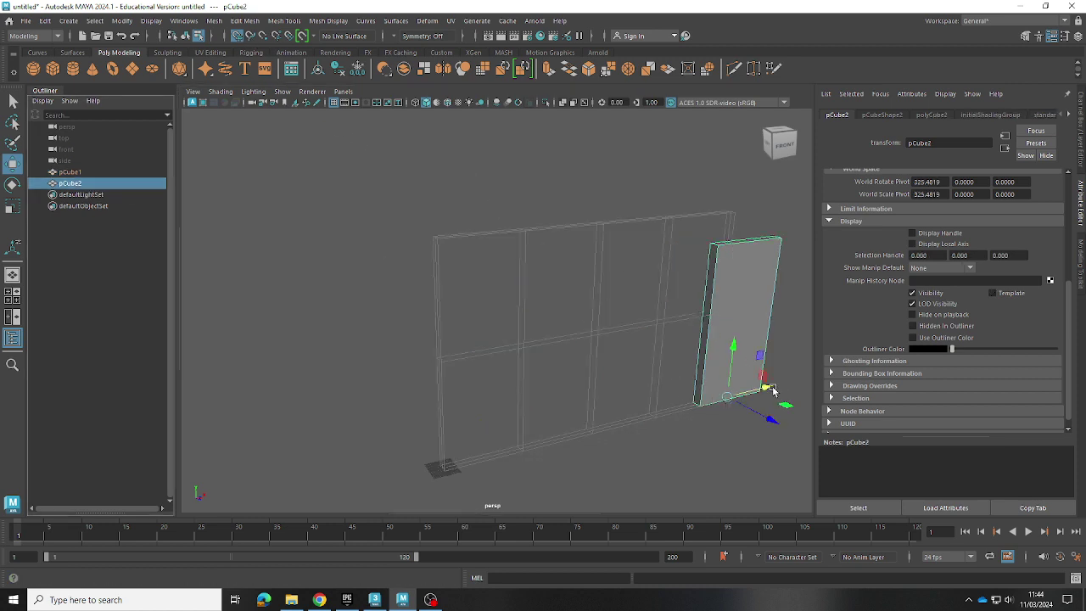
pyautogui.keyDown('shift'); pyautogui.moveTo(772, 390); pyautogui.dragTo(664, 406); pyautogui.keyUp('shift')
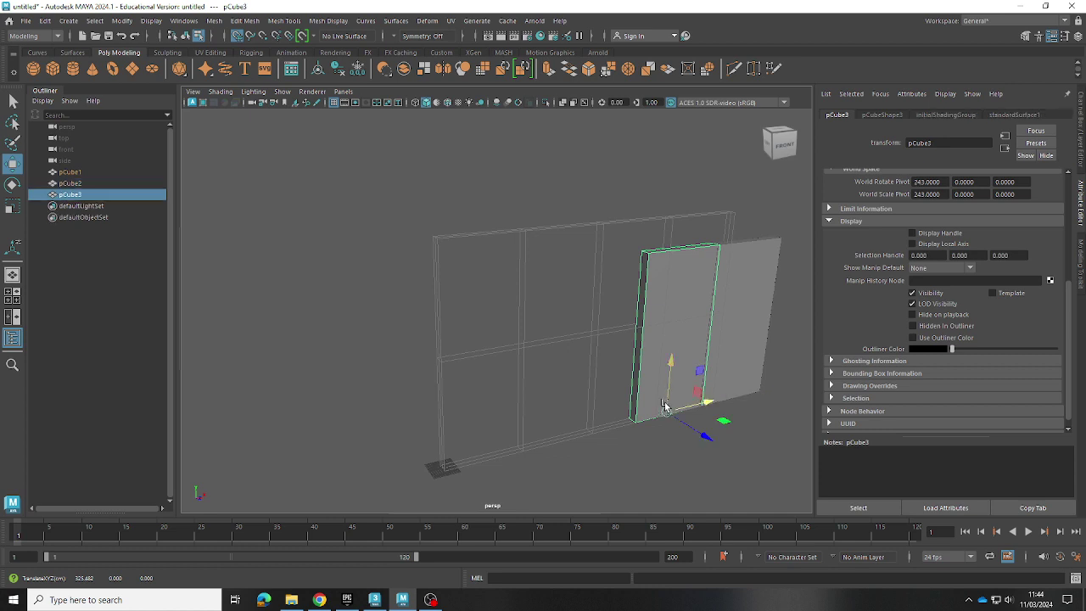
pyautogui.hotkey('ctrl', 'z')
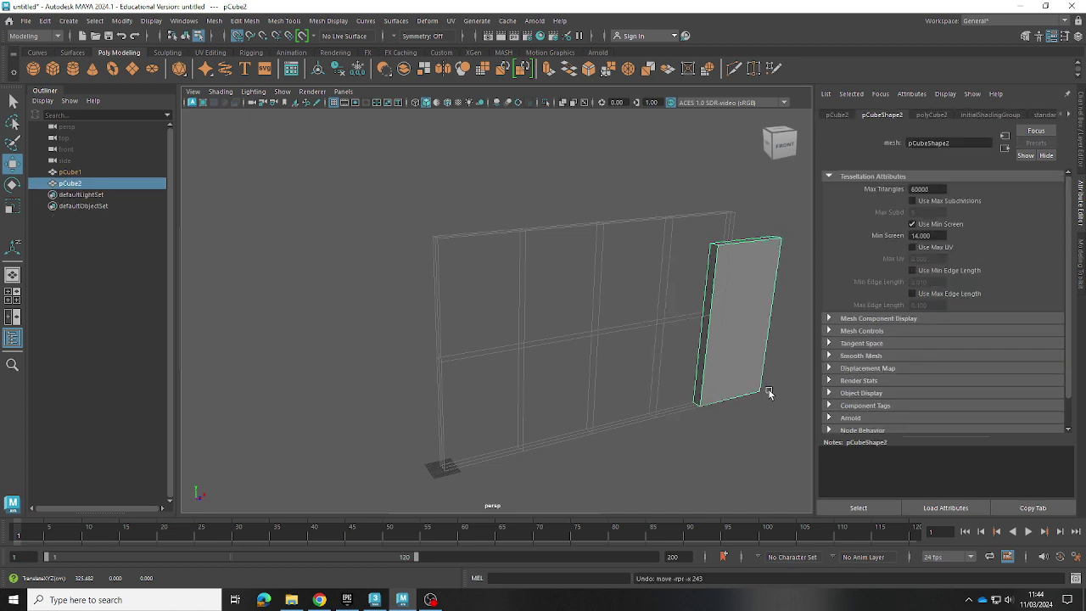
pyautogui.click(768, 393)
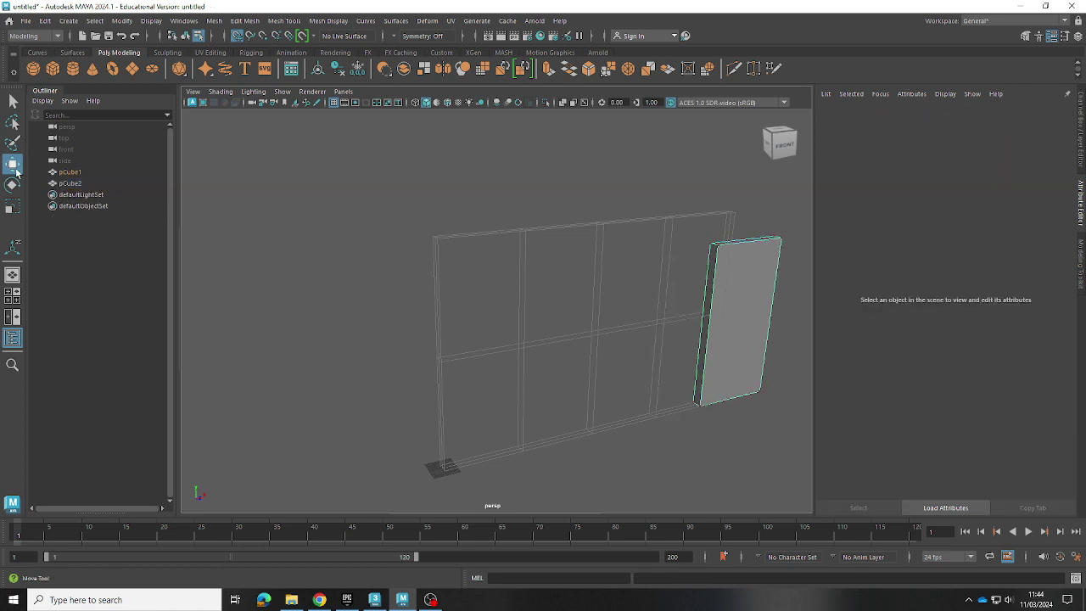
pyautogui.click(63, 183)
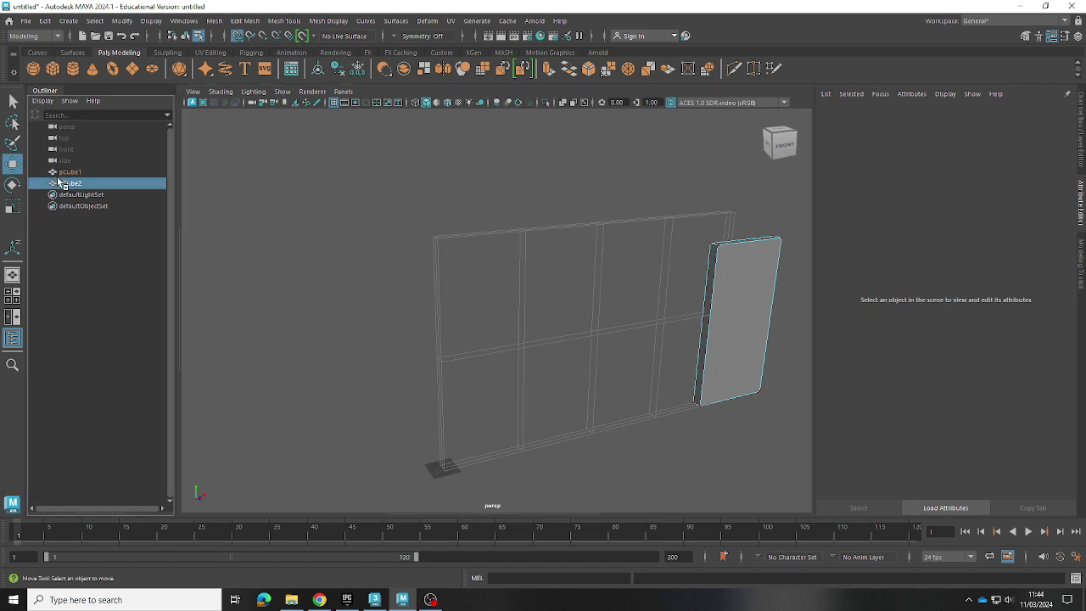
pyautogui.moveTo(761, 386)
pyautogui.mouseDown()
pyautogui.moveTo(611, 400)
pyautogui.moveTo(640, 420)
pyautogui.moveTo(476, 439)
pyautogui.mouseUp()
# - Undo the door box's recent move and selection changes, leaving nothing selected
pyautogui.hotkey('ctrl', 'z')
pyautogui.hotkey('ctrl', 'z')
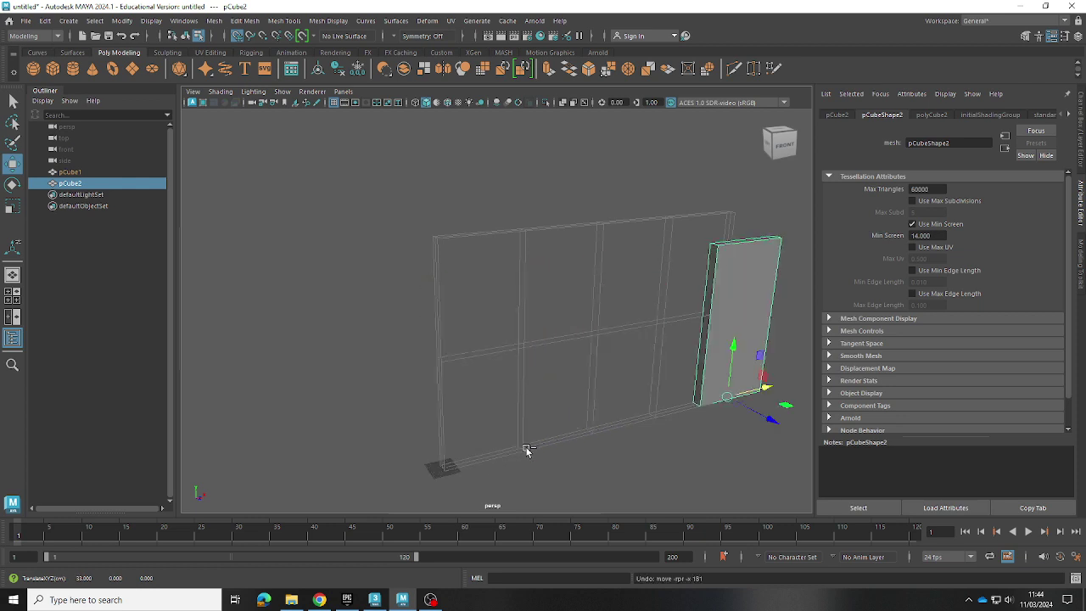
pyautogui.hotkey('ctrl', 'z')
pyautogui.hotkey('ctrl', 'z')
pyautogui.hotkey('ctrl', 'z')
pyautogui.hotkey('ctrl', 'z')
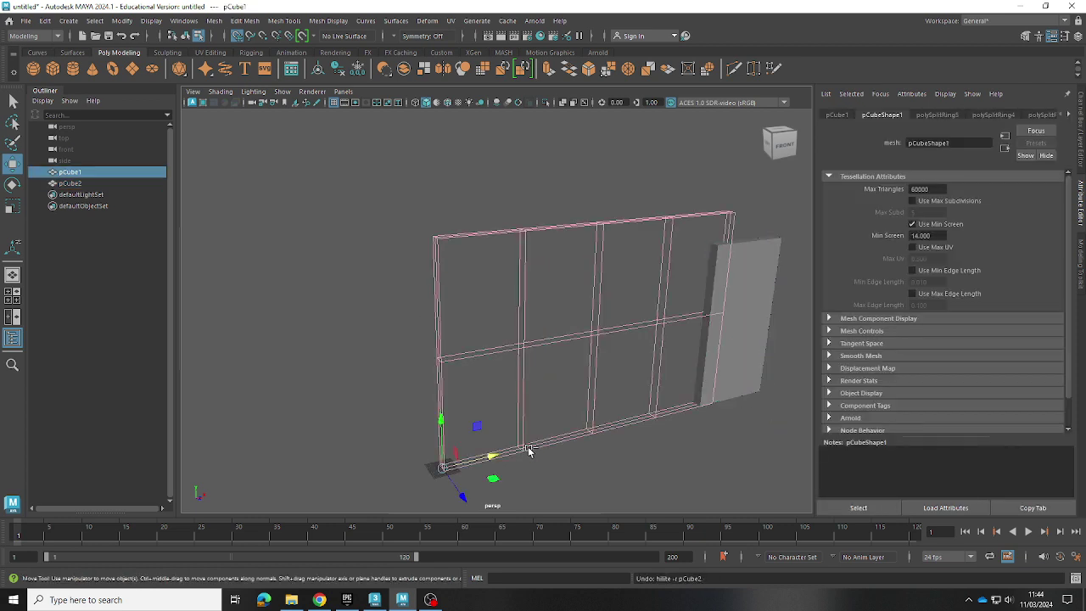
pyautogui.hotkey('ctrl', 'z')
pyautogui.hotkey('ctrl', 'z')
pyautogui.hotkey('ctrl', 'z')
pyautogui.hotkey('ctrl', 'z')
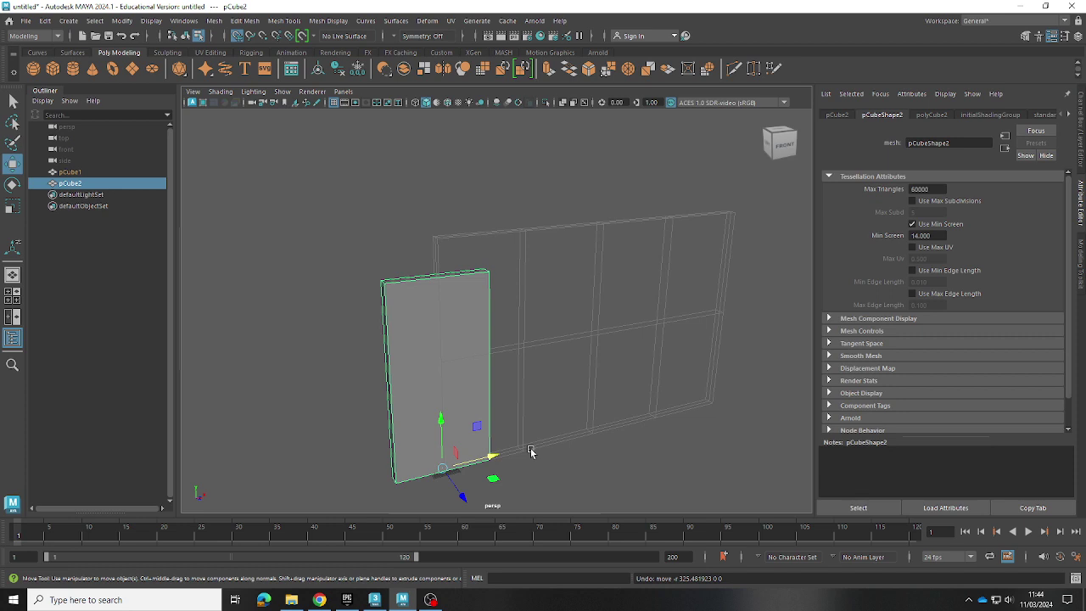
pyautogui.click(535, 429)
# - Untemplate wall pCube1 and display its rotate and scale pivots
pyautogui.click(102, 173)
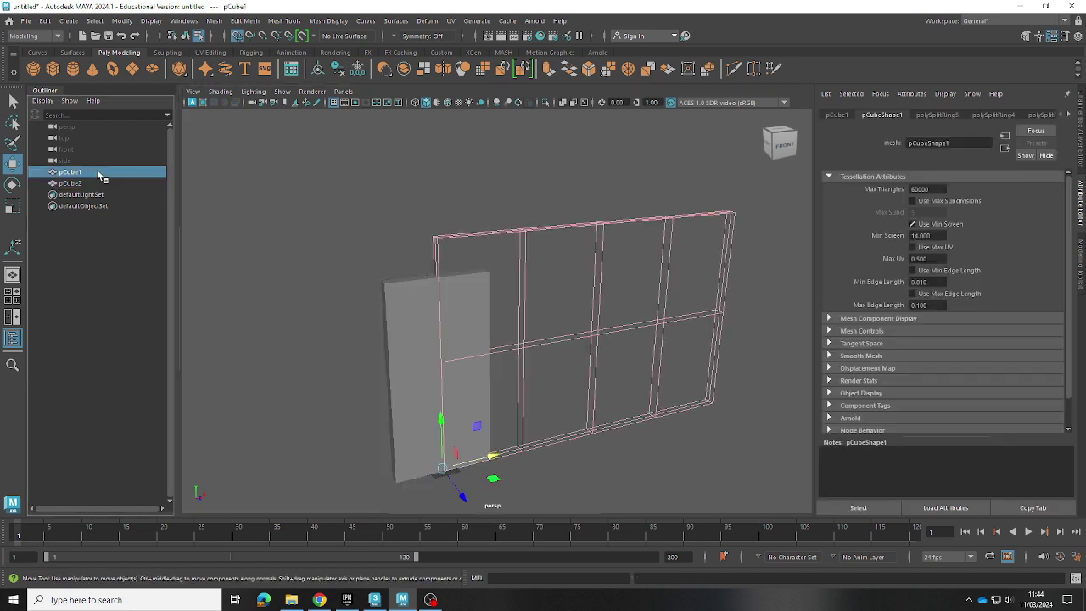
pyautogui.click(835, 116)
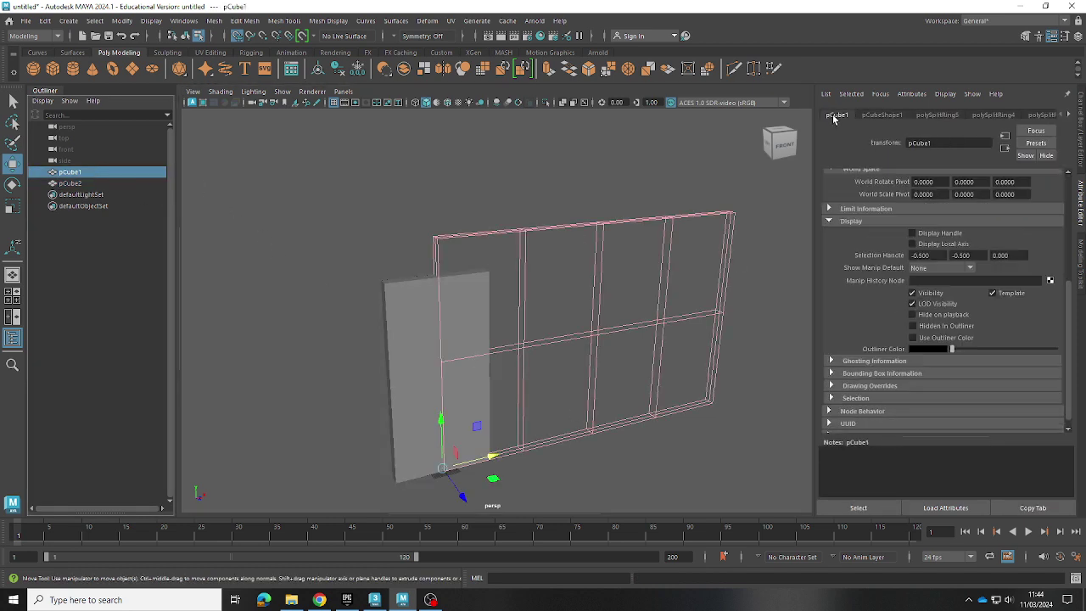
pyautogui.click(994, 294)
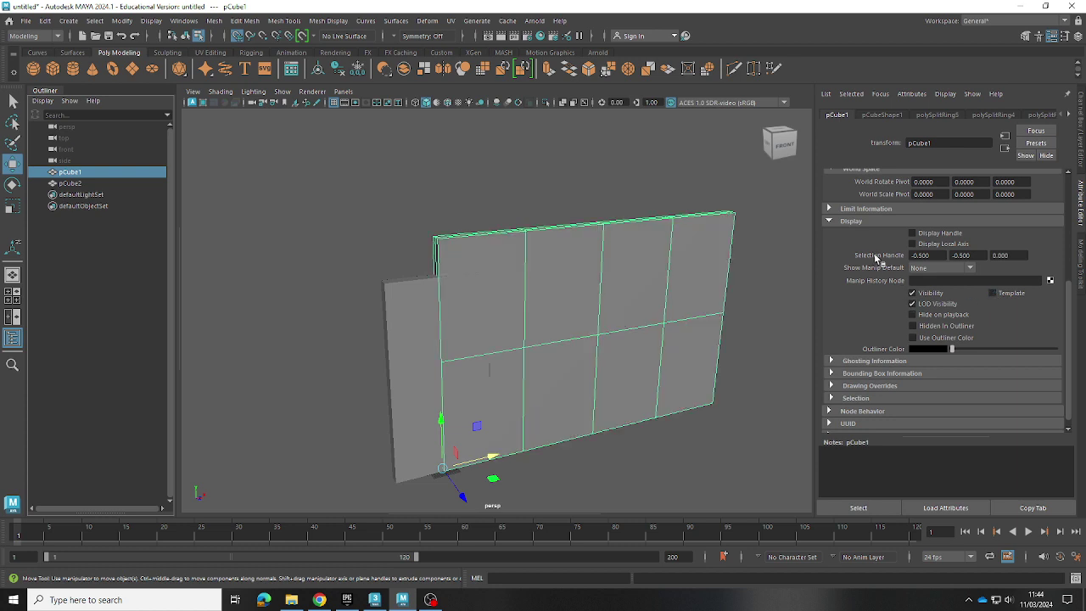
pyautogui.click(829, 221)
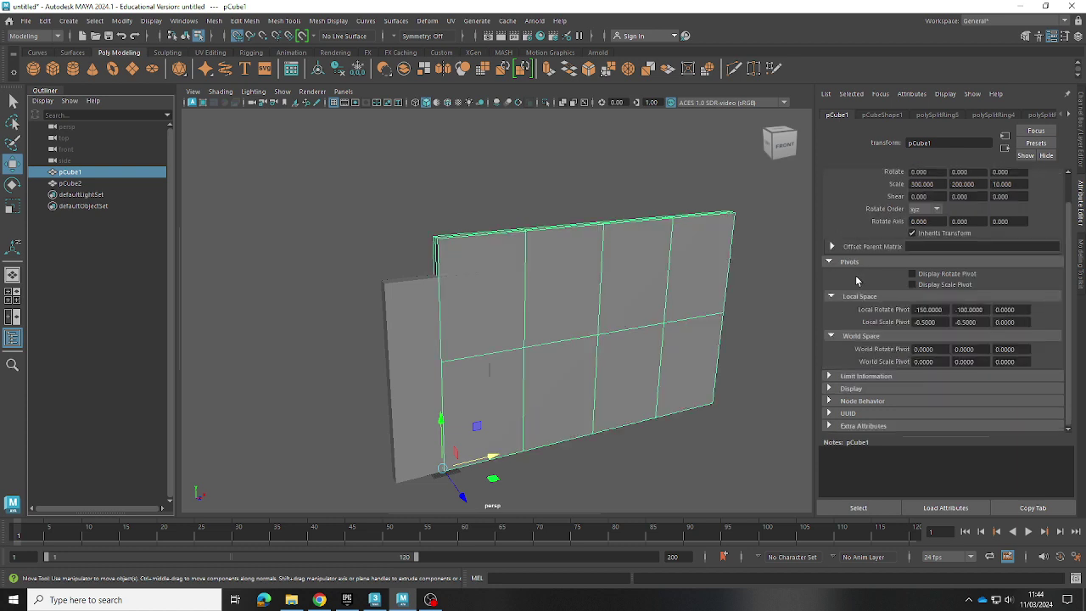
pyautogui.click(913, 285)
pyautogui.click(913, 274)
# - Cycle through the Rotate and Scale tools, ending back on the Move tool
pyautogui.click(12, 184)
pyautogui.click(13, 207)
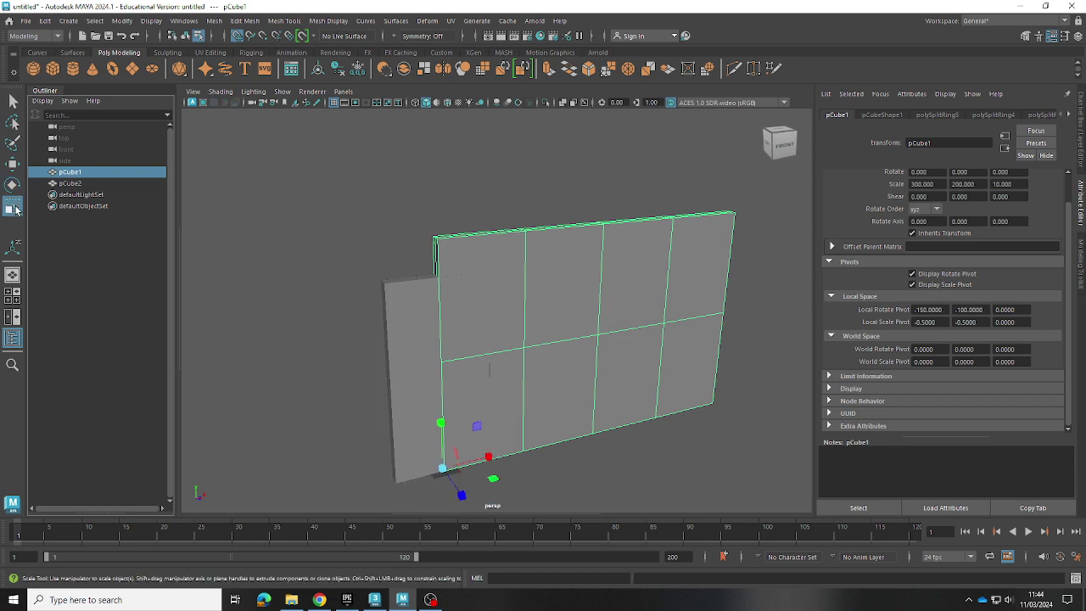
pyautogui.click(14, 161)
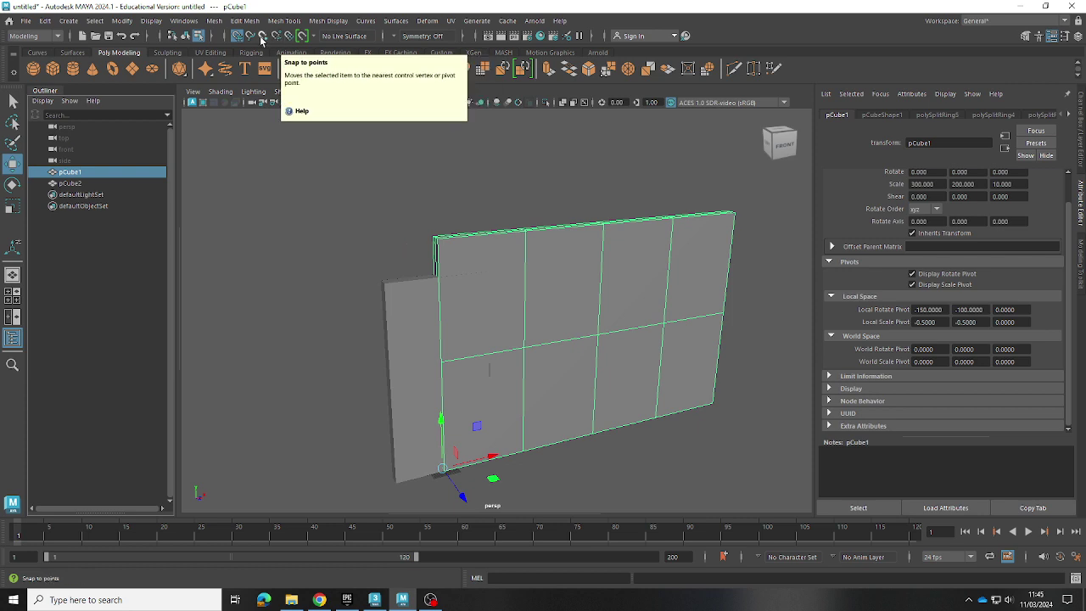
# - With Snap to Points on, drag pCube2 so it snaps flush into the wall's left end
pyautogui.click(261, 39)
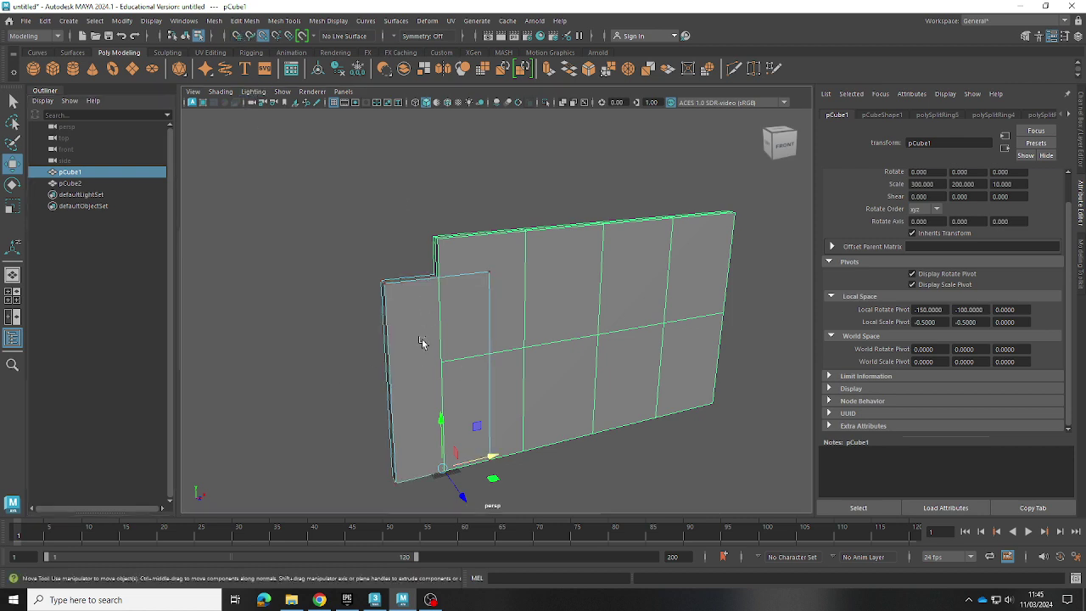
pyautogui.click(102, 183)
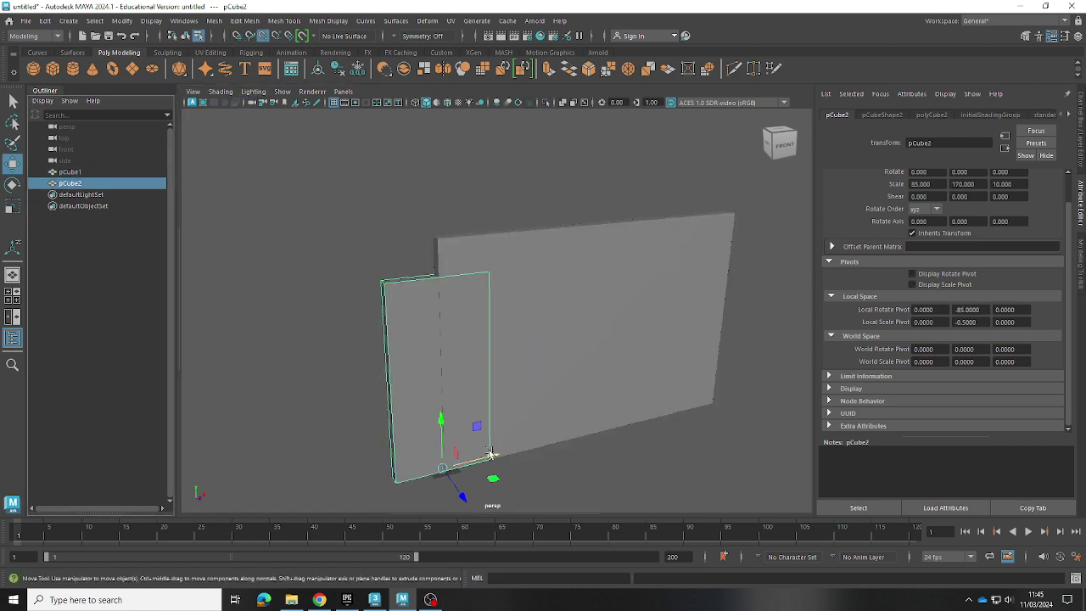
pyautogui.moveTo(492, 460)
pyautogui.mouseDown()
pyautogui.moveTo(591, 447)
pyautogui.moveTo(455, 451)
pyautogui.mouseUp()
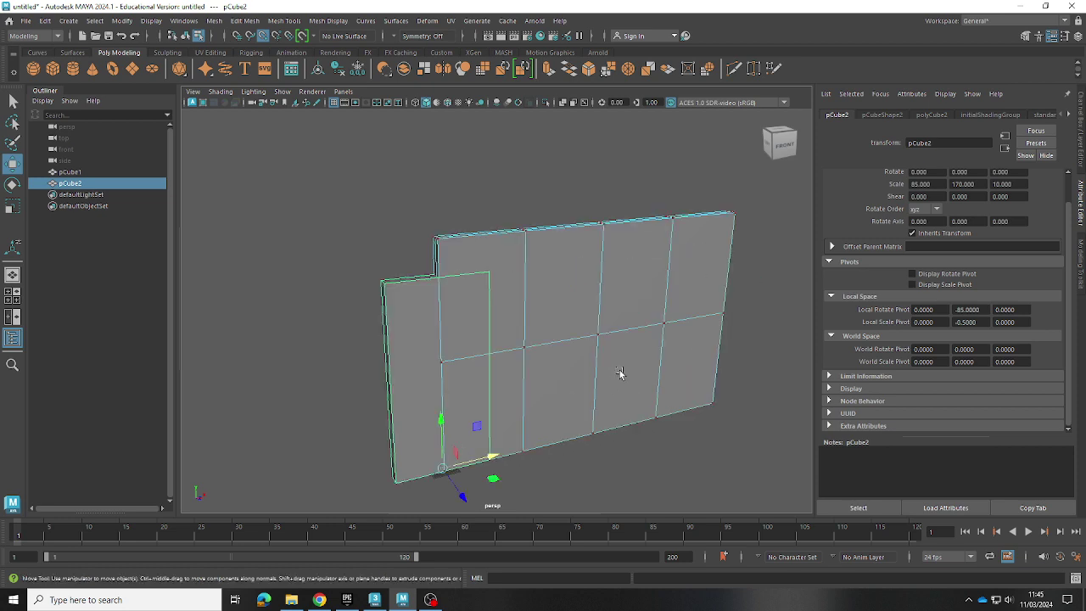
pyautogui.click(620, 374)
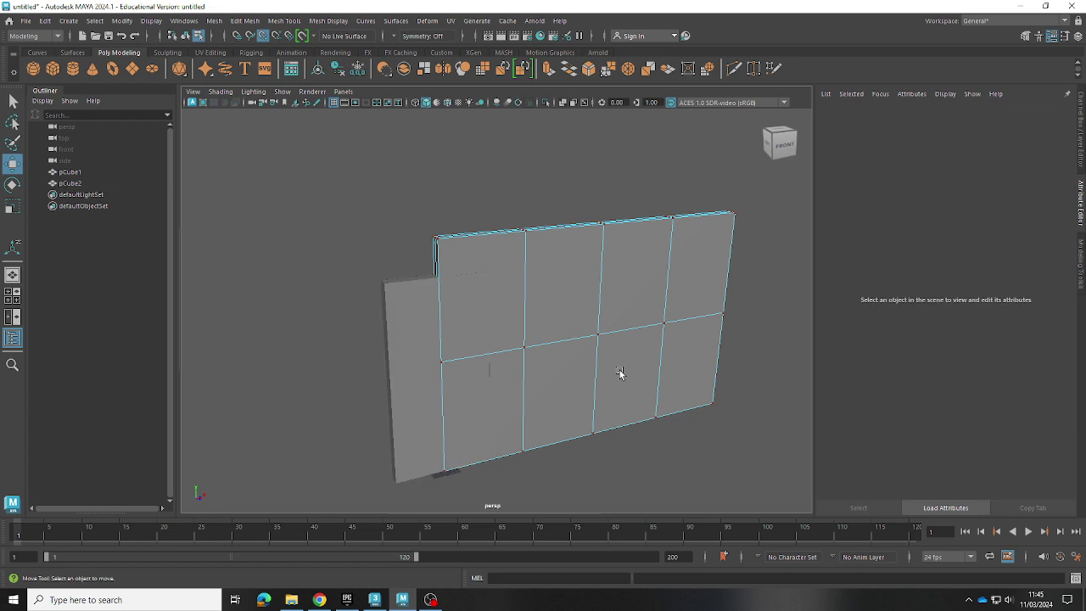
pyautogui.click(70, 172)
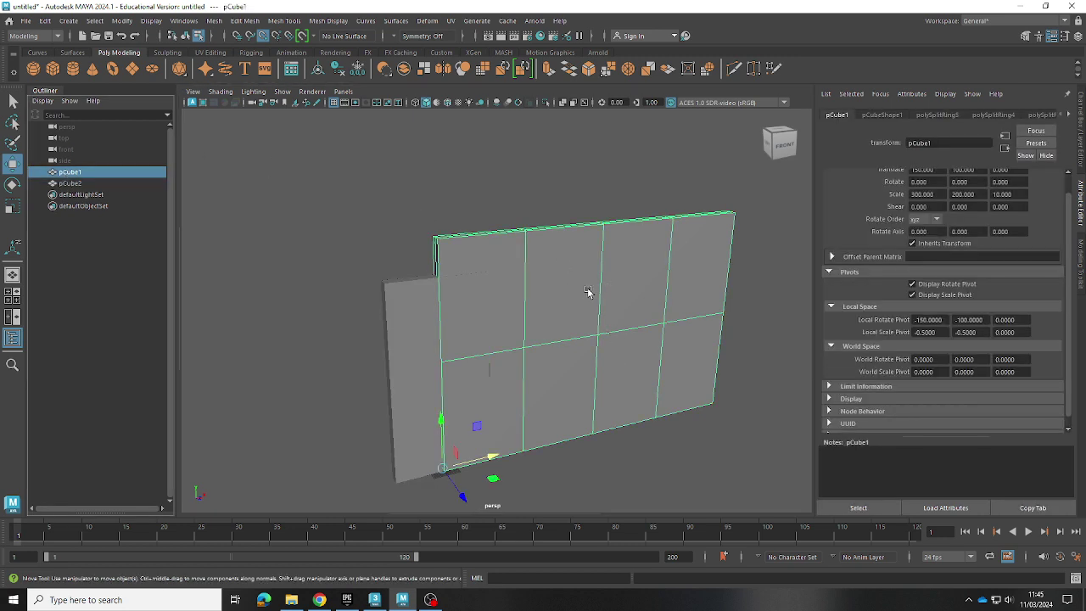
pyautogui.scroll(1, 891, 281)
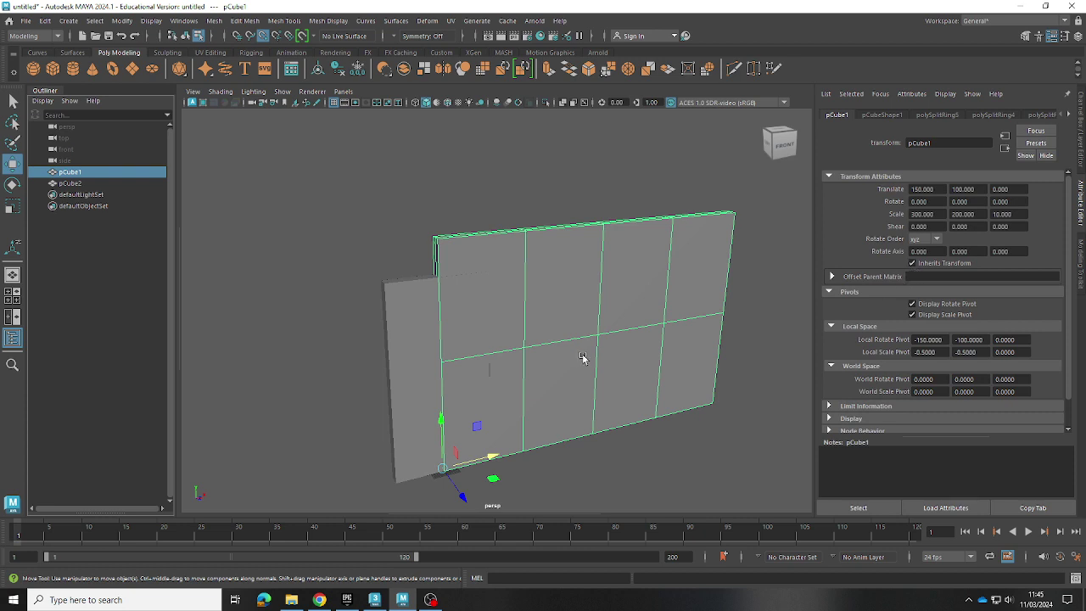
pyautogui.rightClick(563, 290)
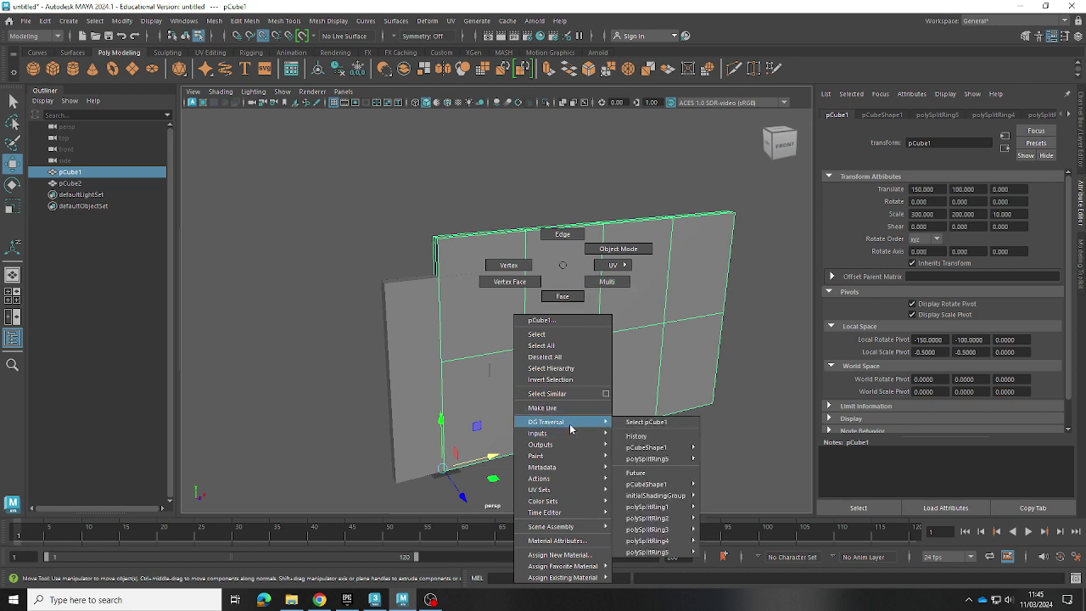
pyautogui.click(611, 248)
pyautogui.rightClick(559, 293)
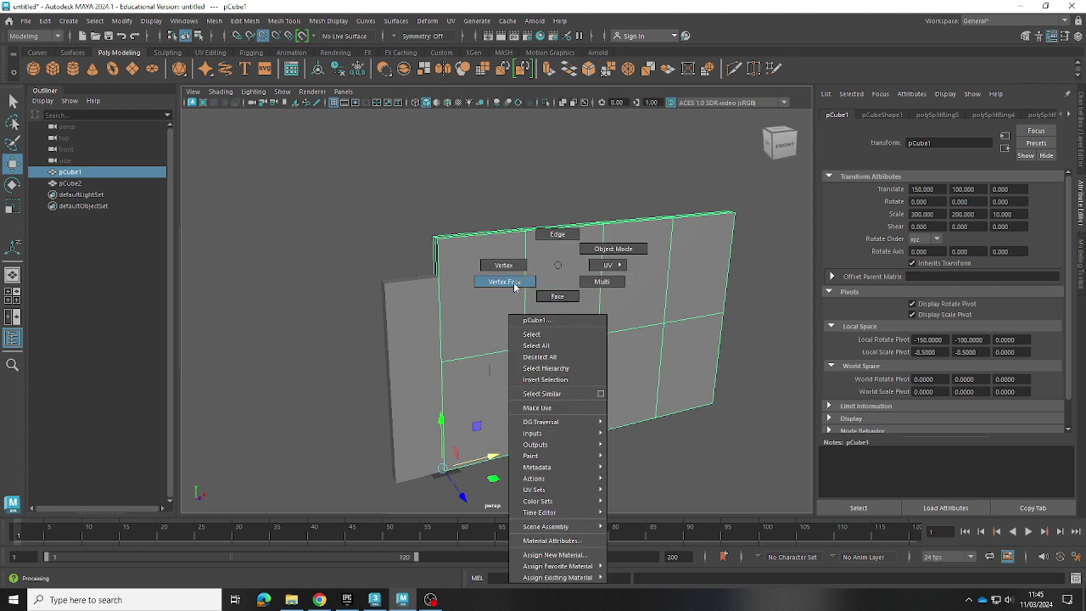
pyautogui.click(526, 296)
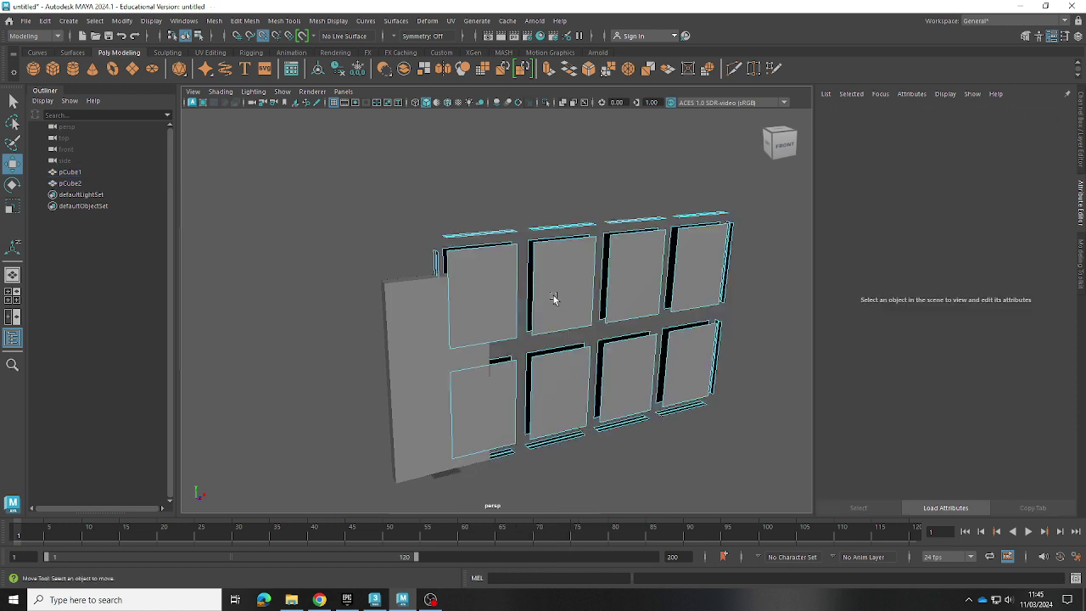
pyautogui.rightClick(554, 298)
pyautogui.click(510, 265)
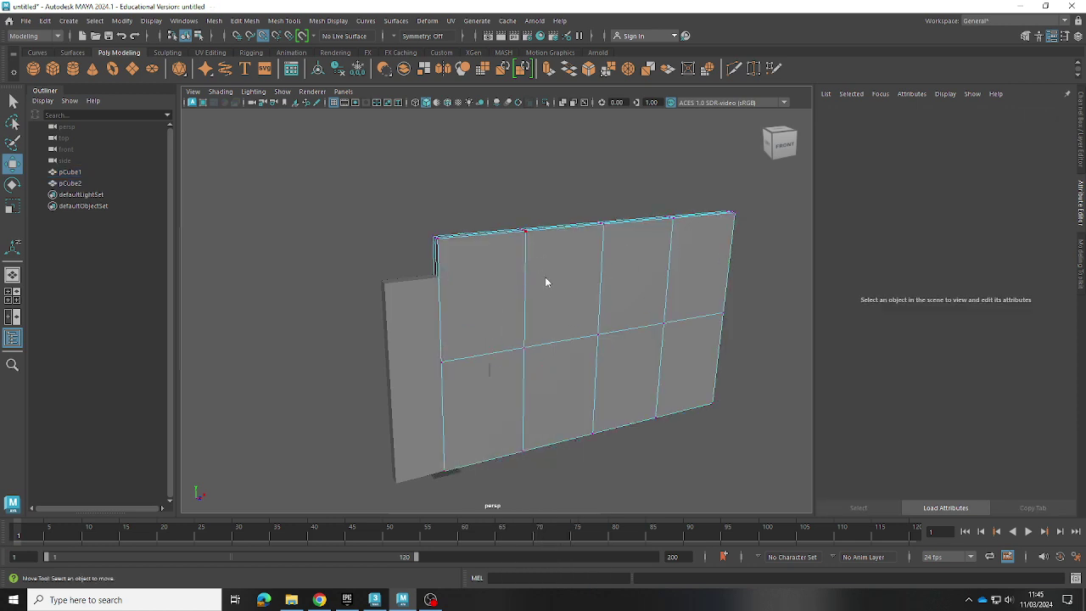
pyautogui.rightClick(546, 281)
# - Browse wall pCube1's Display, Node Behavior, UUID and Extra Attributes sections
pyautogui.click(538, 335)
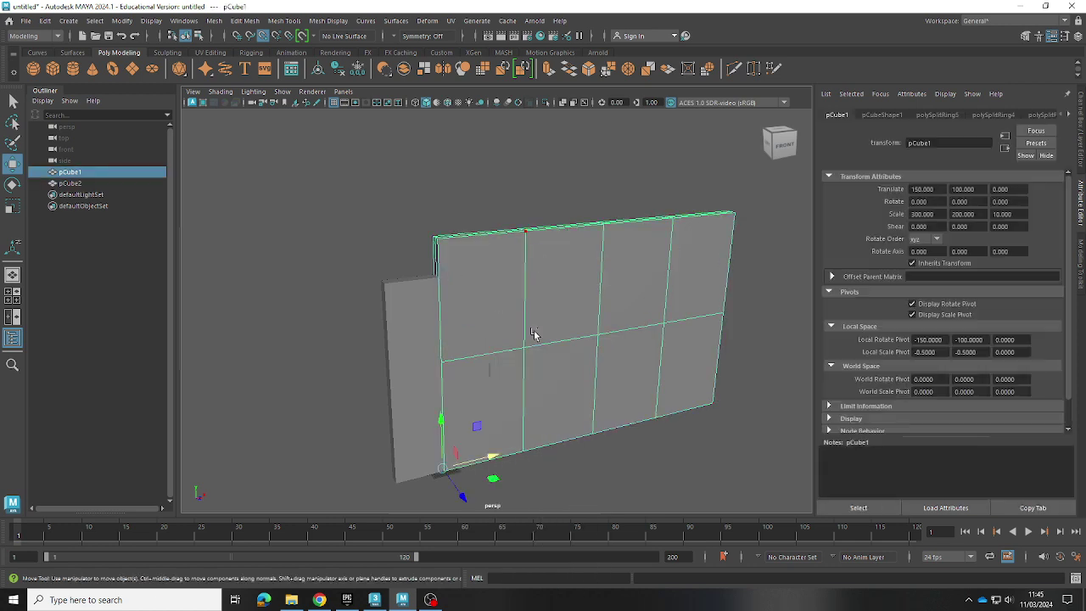
pyautogui.scroll(-1, 825, 395)
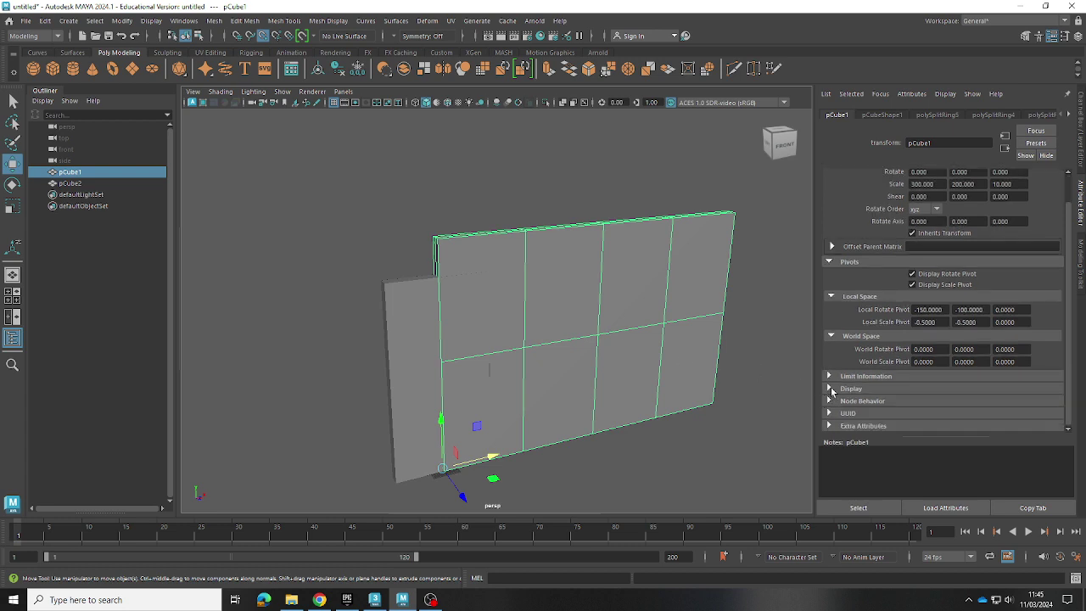
pyautogui.click(830, 389)
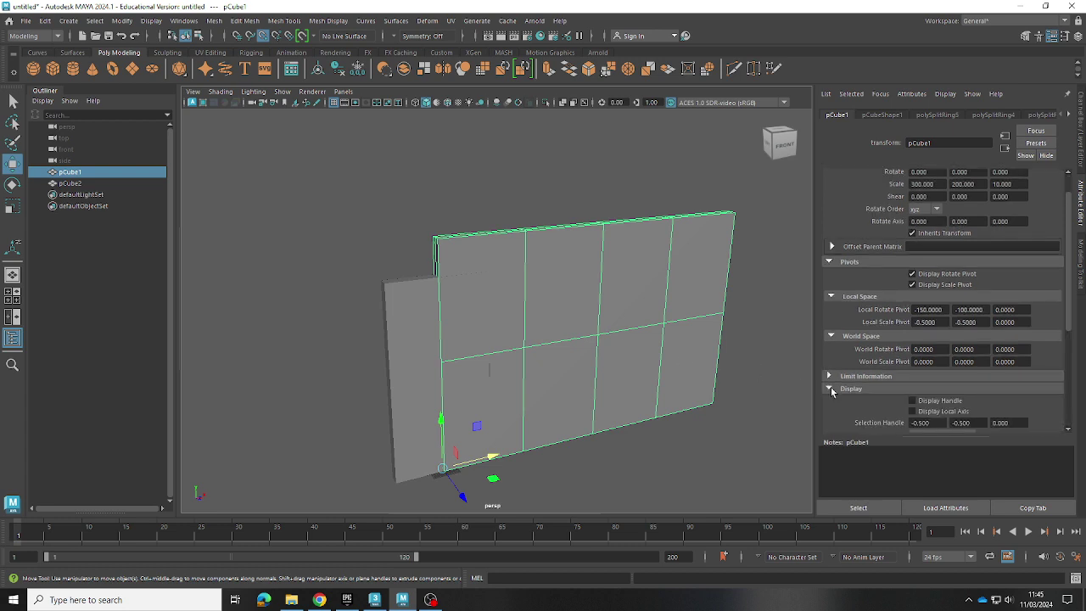
pyautogui.click(829, 388)
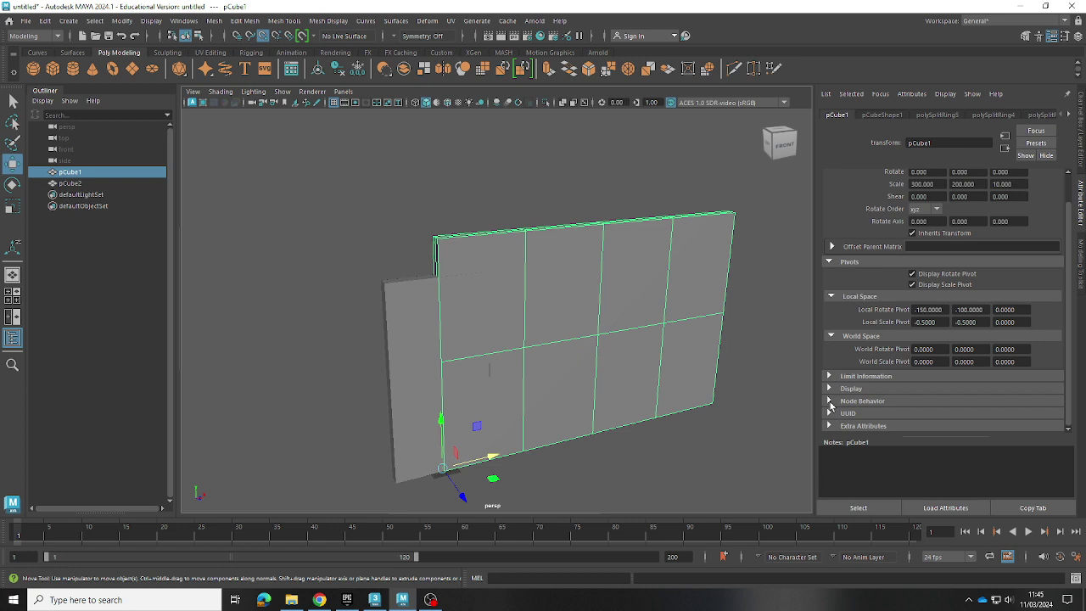
pyautogui.click(830, 400)
pyautogui.scroll(-1, 831, 403)
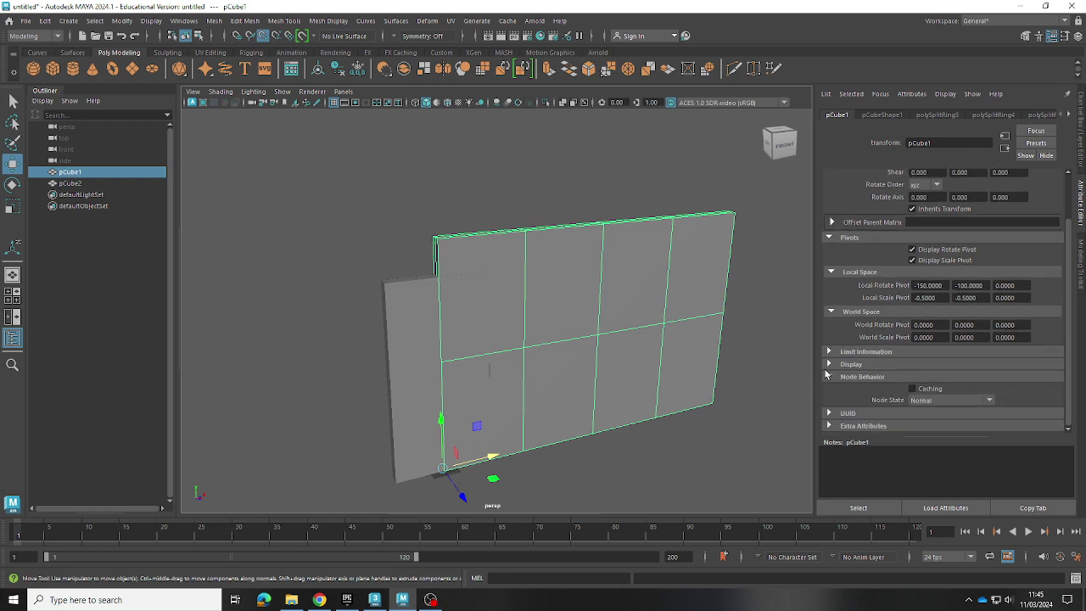
pyautogui.click(829, 375)
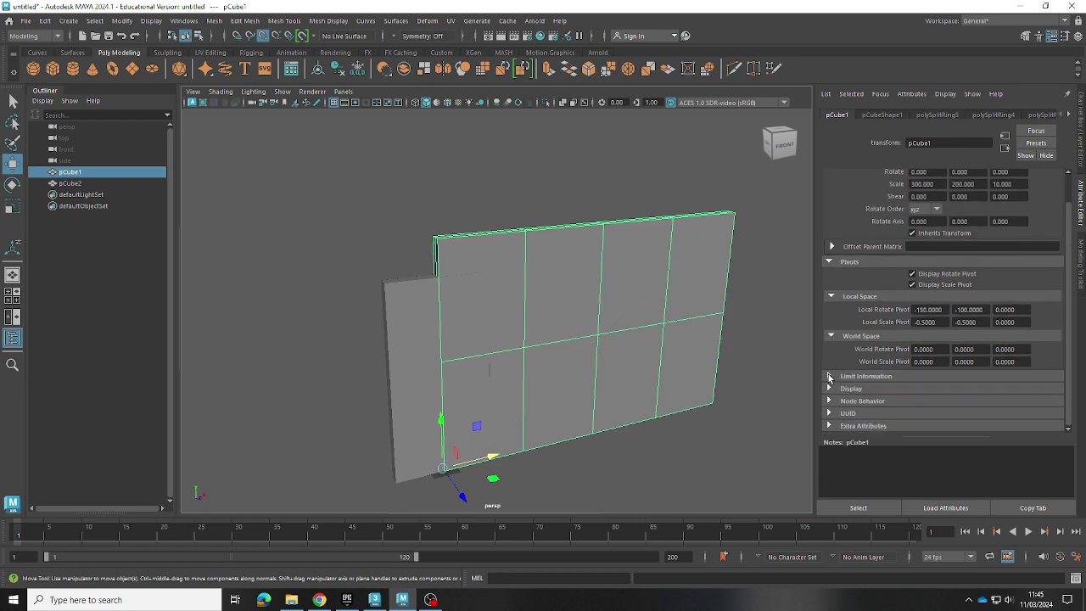
pyautogui.click(831, 400)
pyautogui.click(832, 401)
pyautogui.click(832, 413)
pyautogui.click(832, 416)
pyautogui.click(830, 426)
# - Template pCube1, keep it visible, uncheck Hide on playback, and select door box pCube2
pyautogui.click(836, 388)
pyautogui.scroll(-1, 838, 392)
pyautogui.scroll(-1, 840, 394)
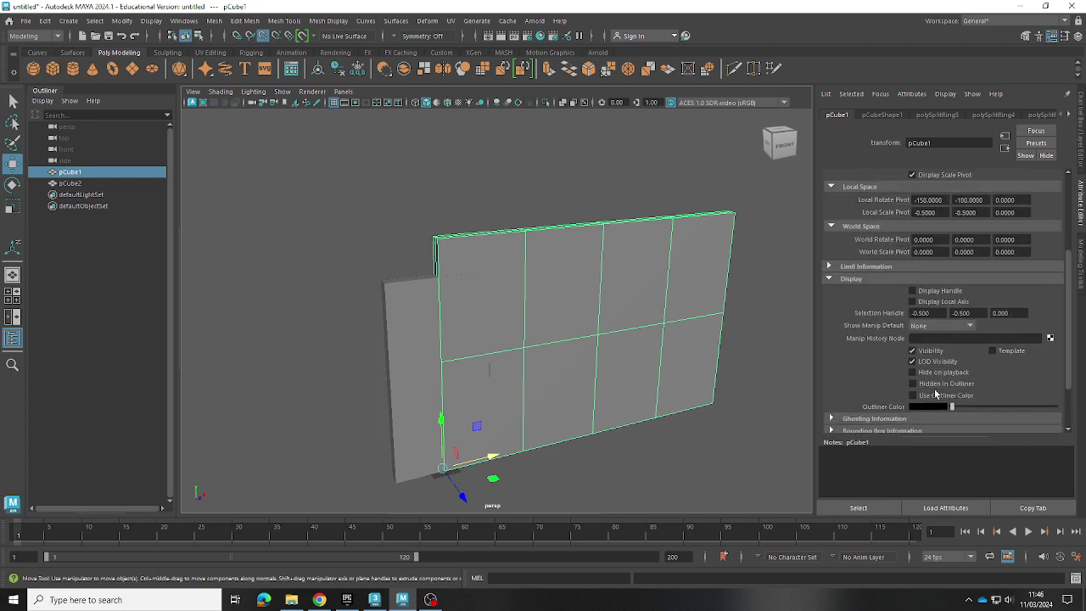
pyautogui.click(994, 350)
pyautogui.click(912, 350)
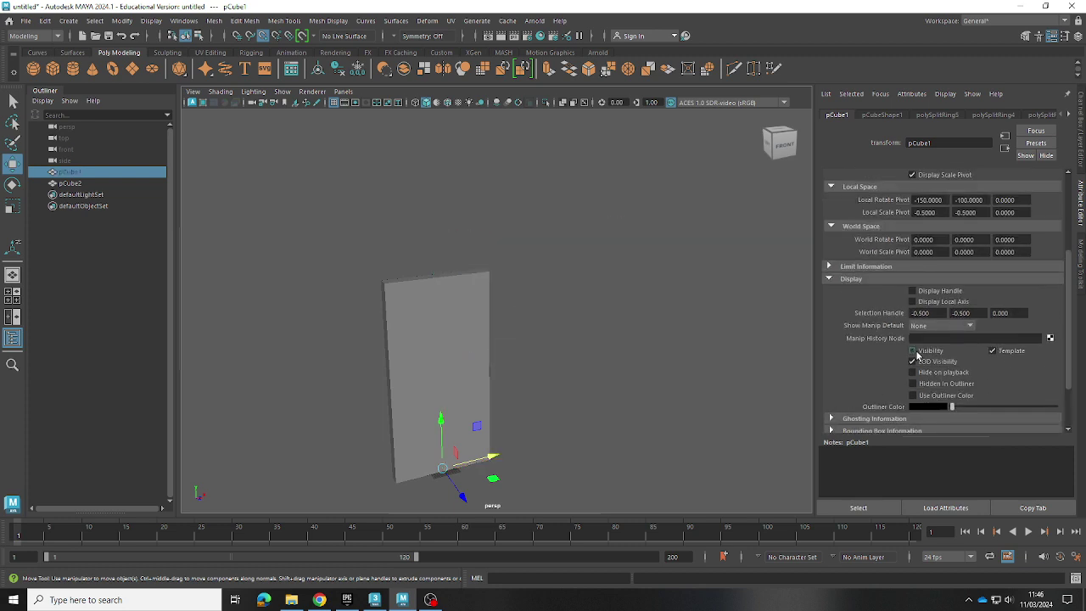
pyautogui.click(912, 351)
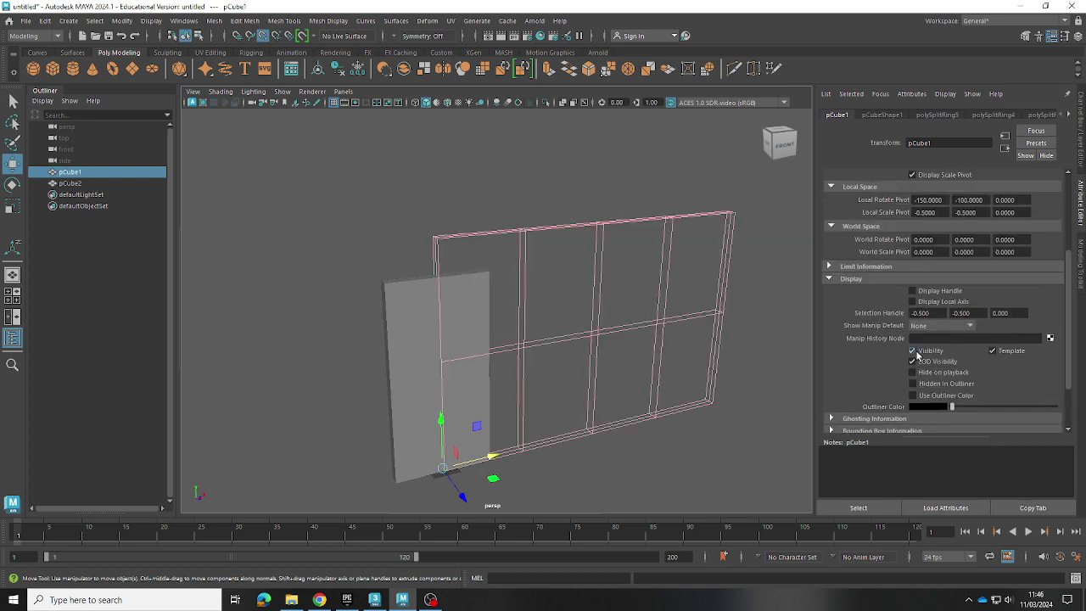
pyautogui.click(957, 376)
pyautogui.click(88, 184)
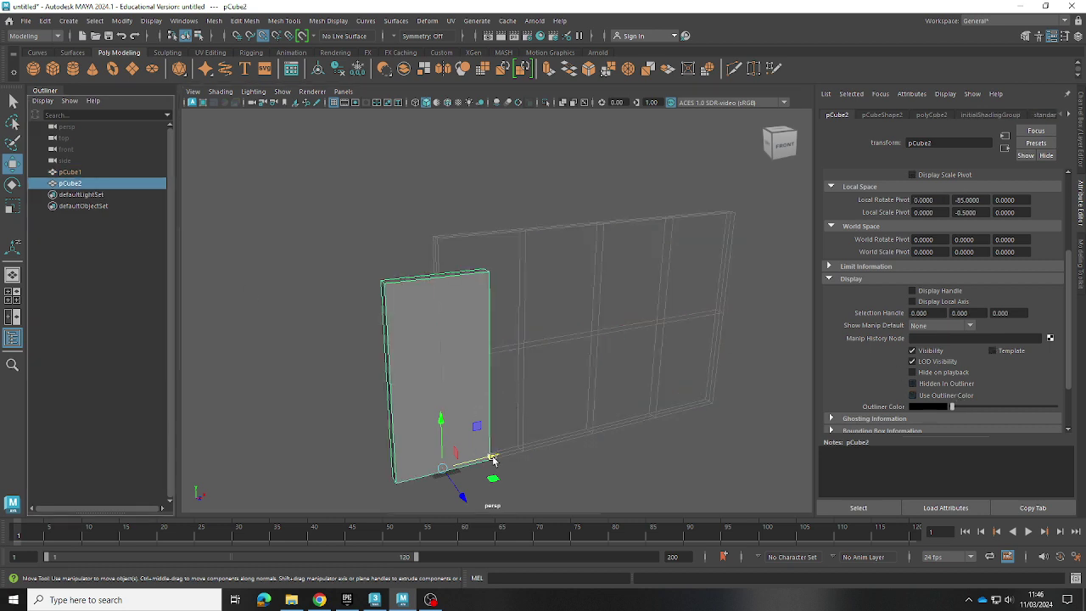
pyautogui.moveTo(493, 457); pyautogui.dragTo(634, 433)
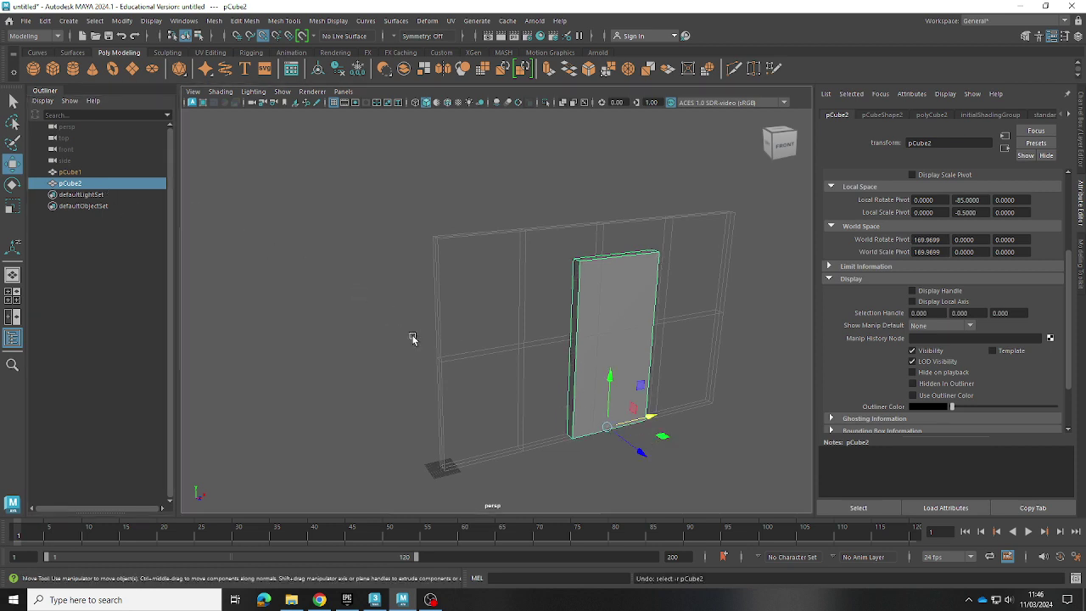
pyautogui.hotkey('ctrl', 'z')
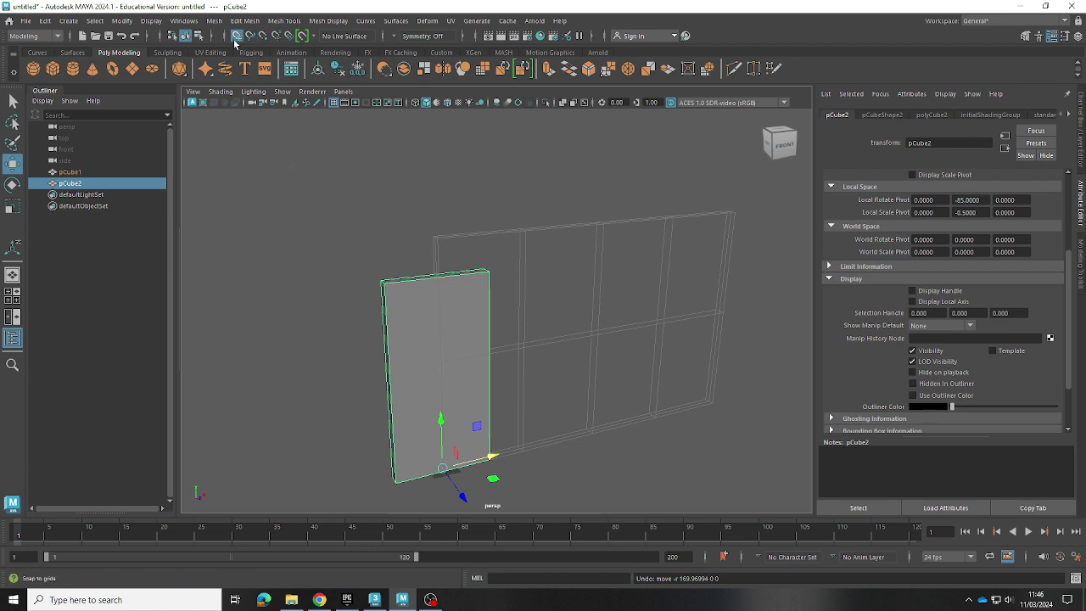
pyautogui.click(238, 37)
pyautogui.click(259, 37)
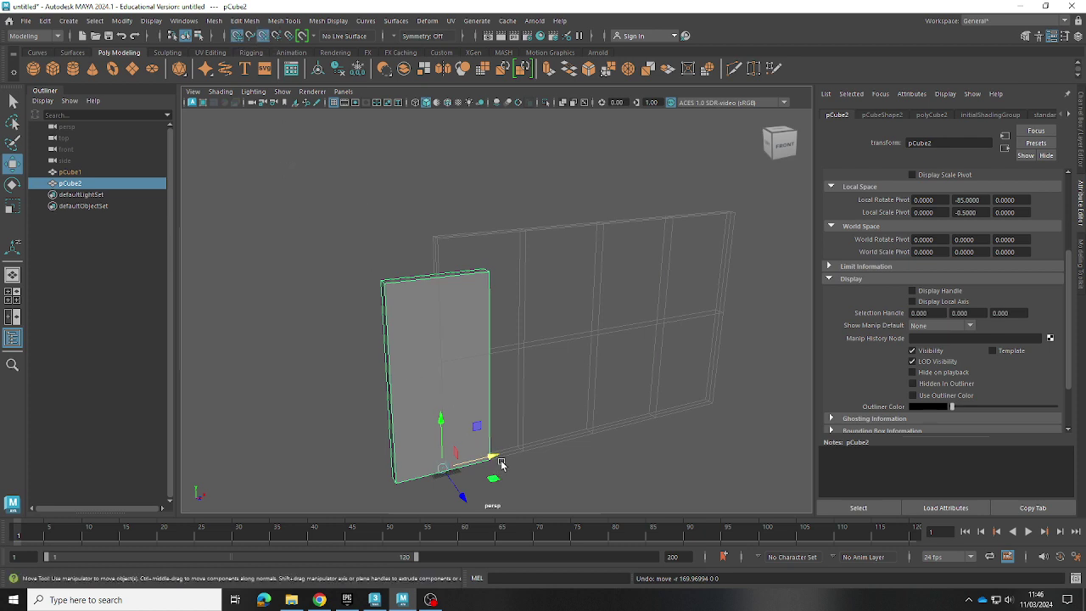
pyautogui.moveTo(493, 458); pyautogui.dragTo(705, 417)
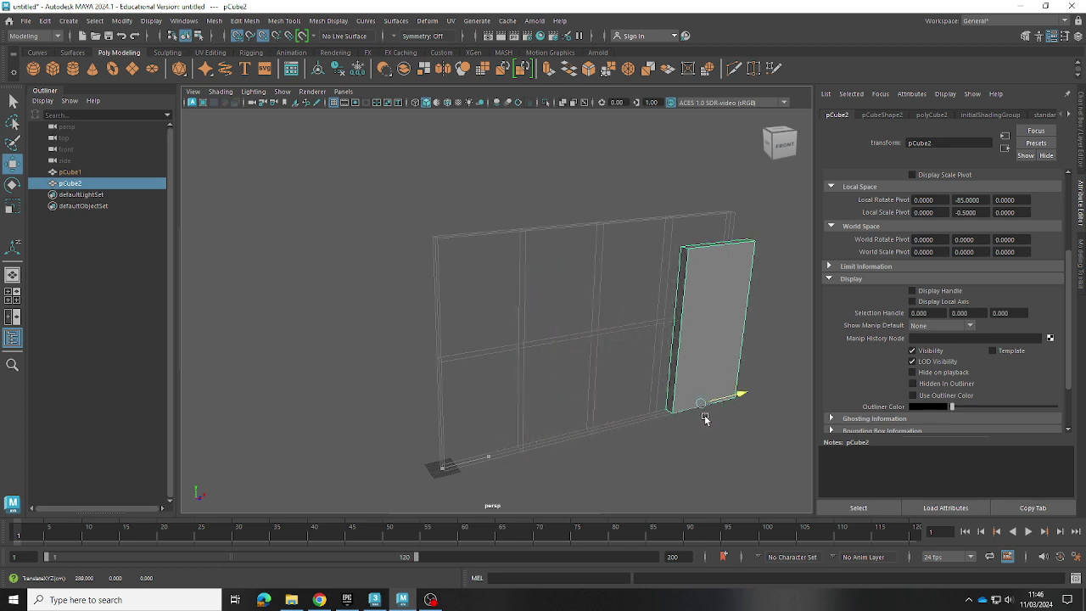
pyautogui.click(639, 377)
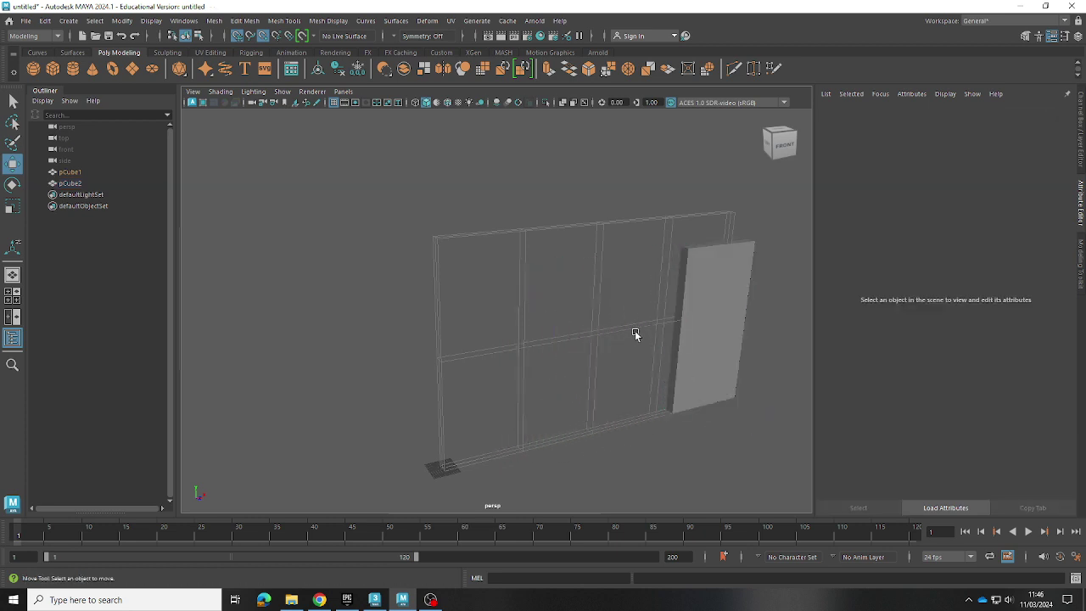
pyautogui.click(70, 172)
pyautogui.click(718, 358)
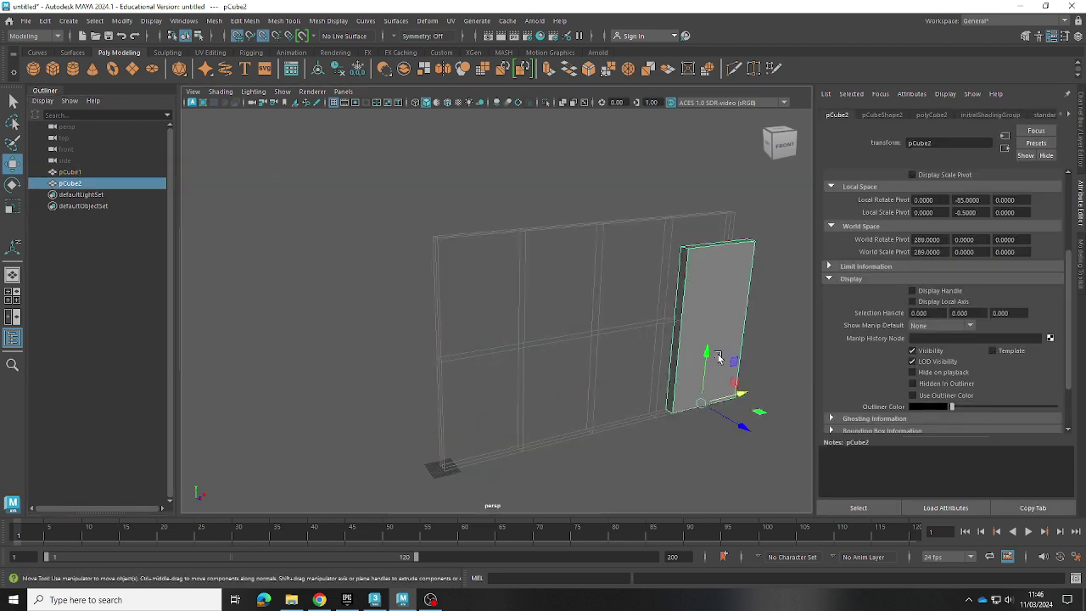
pyautogui.moveTo(761, 402); pyautogui.dragTo(442, 448)
pyautogui.hotkey('ctrl', 'z')
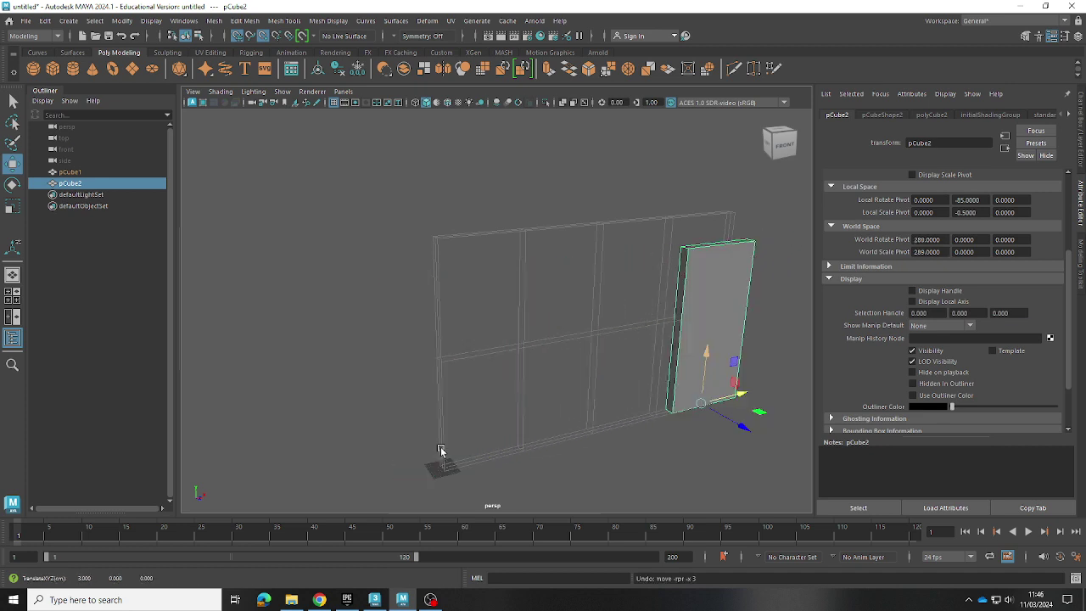
pyautogui.hotkey('ctrl', 'z')
pyautogui.hotkey('ctrl', 'z')
pyautogui.hotkey('ctrl', 'z')
pyautogui.hotkey('ctrl', 'z')
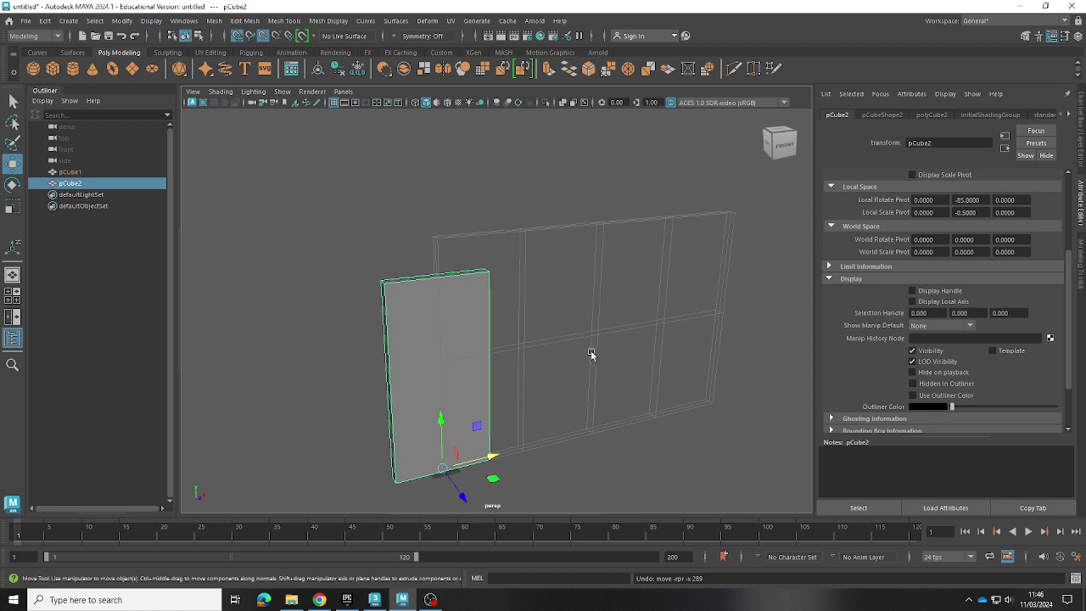
pyautogui.click(592, 355)
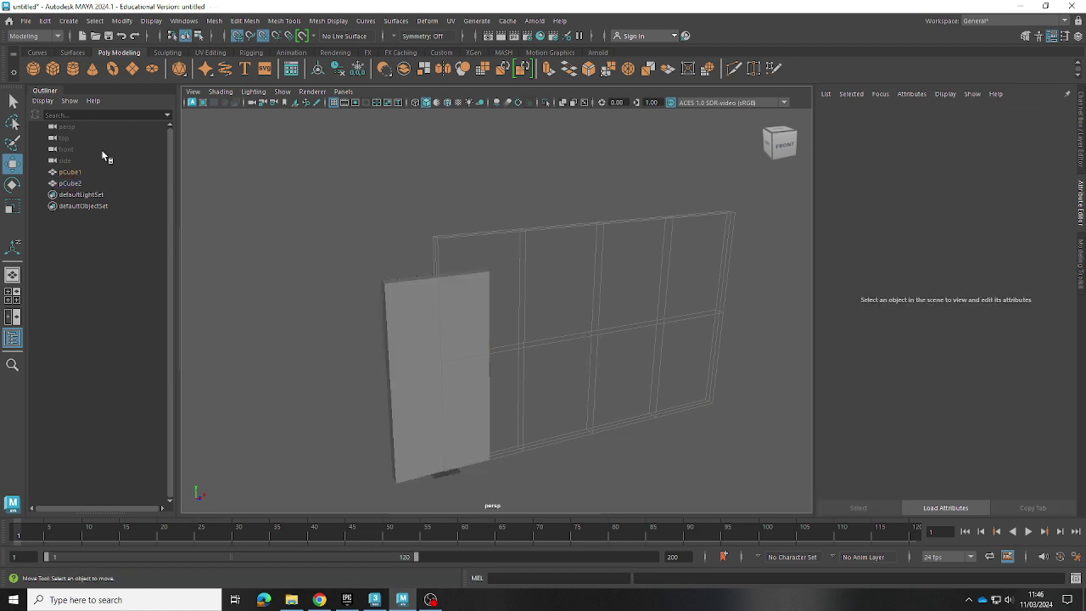
pyautogui.click(70, 172)
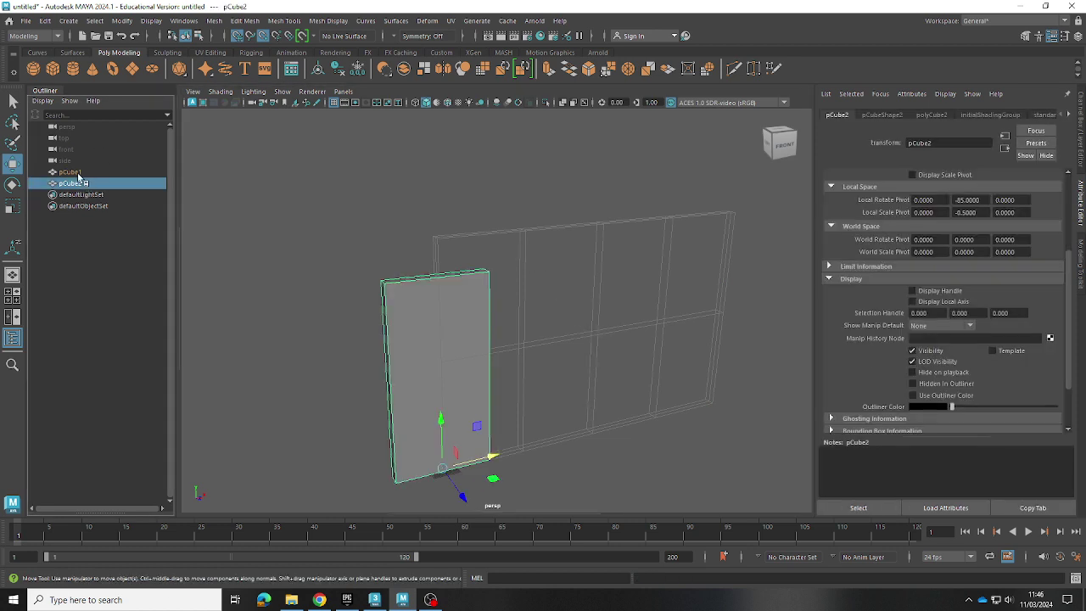
# - Untemplate wall pCube1, leaving its visibility and manipulator settings unchanged
pyautogui.click(992, 352)
pyautogui.click(914, 362)
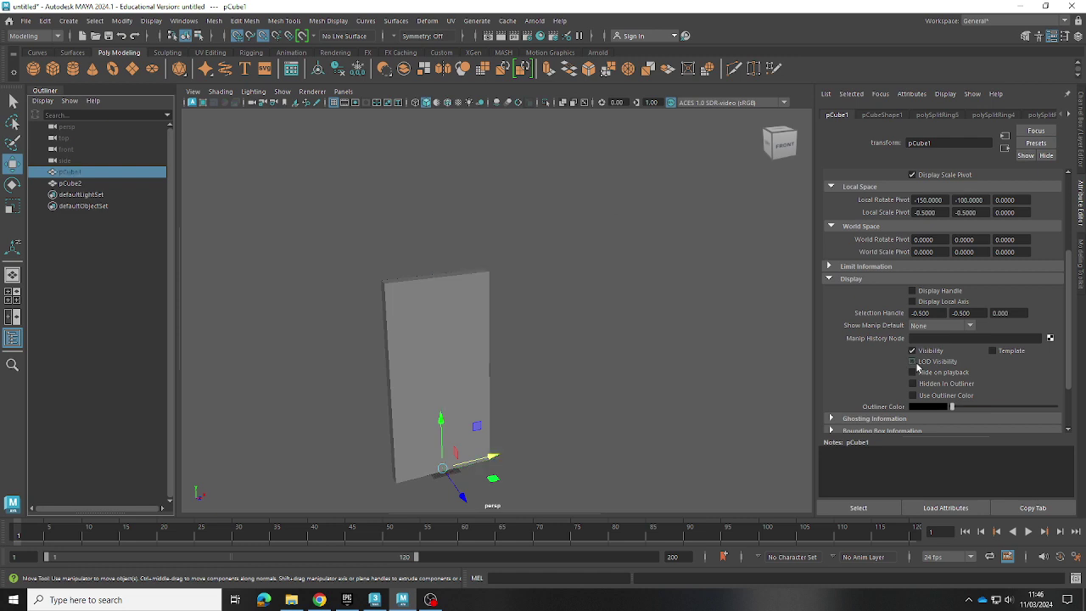
pyautogui.click(914, 362)
pyautogui.click(914, 363)
pyautogui.click(914, 363)
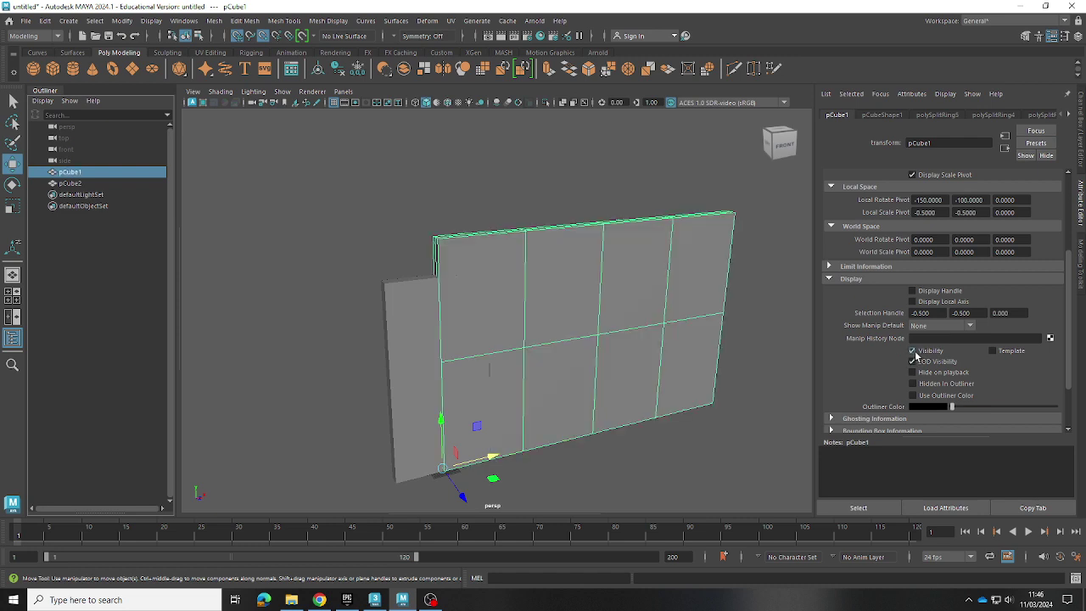
pyautogui.click(972, 326)
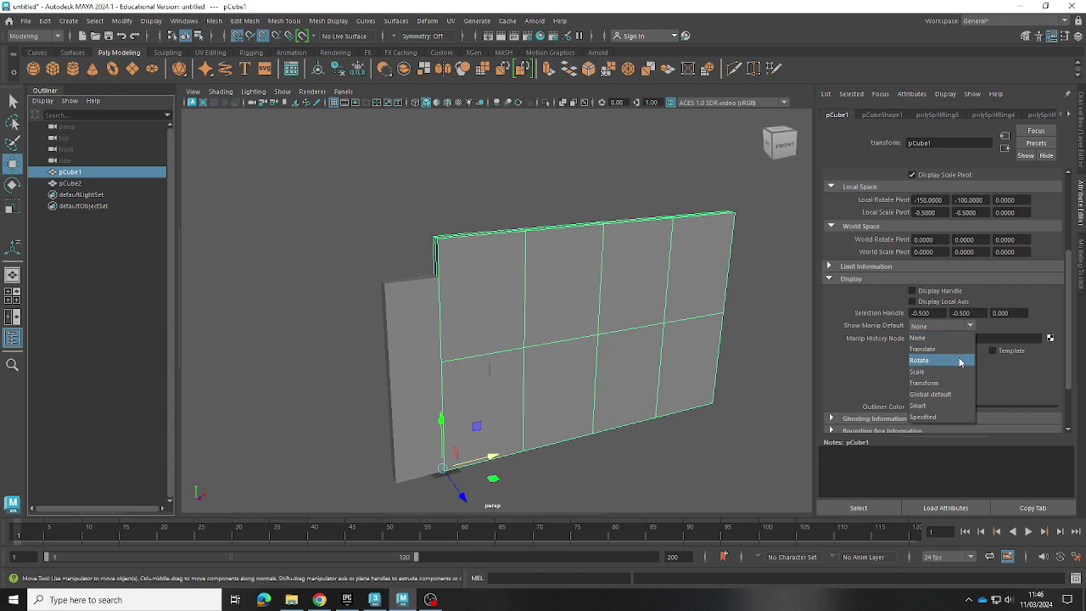
pyautogui.click(971, 330)
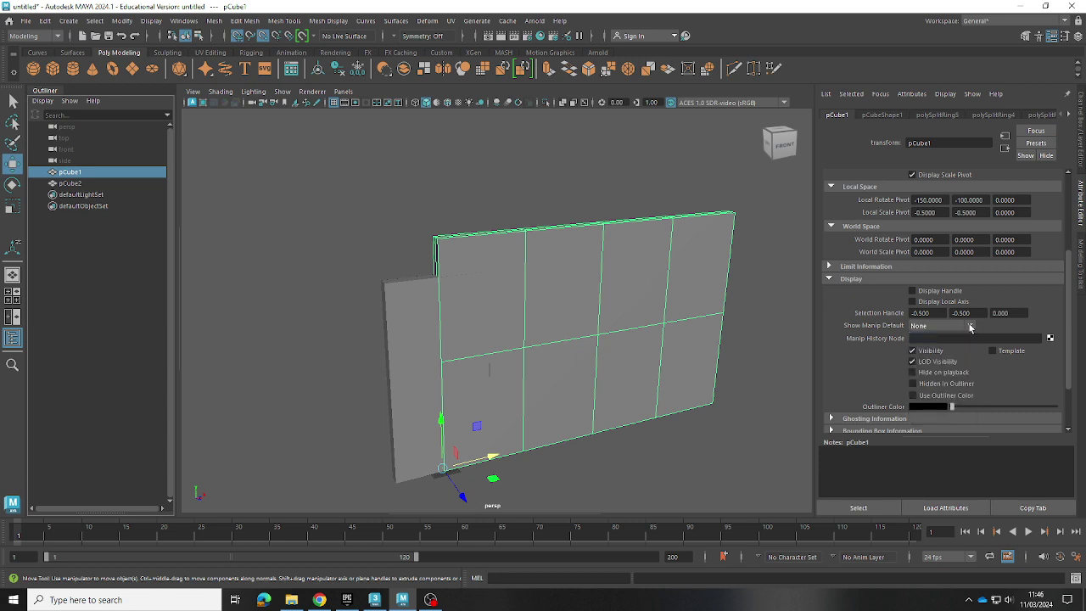
pyautogui.click(943, 386)
pyautogui.click(943, 386)
# - Snap door box pCube2 along X to 150 using point snapping
pyautogui.click(406, 349)
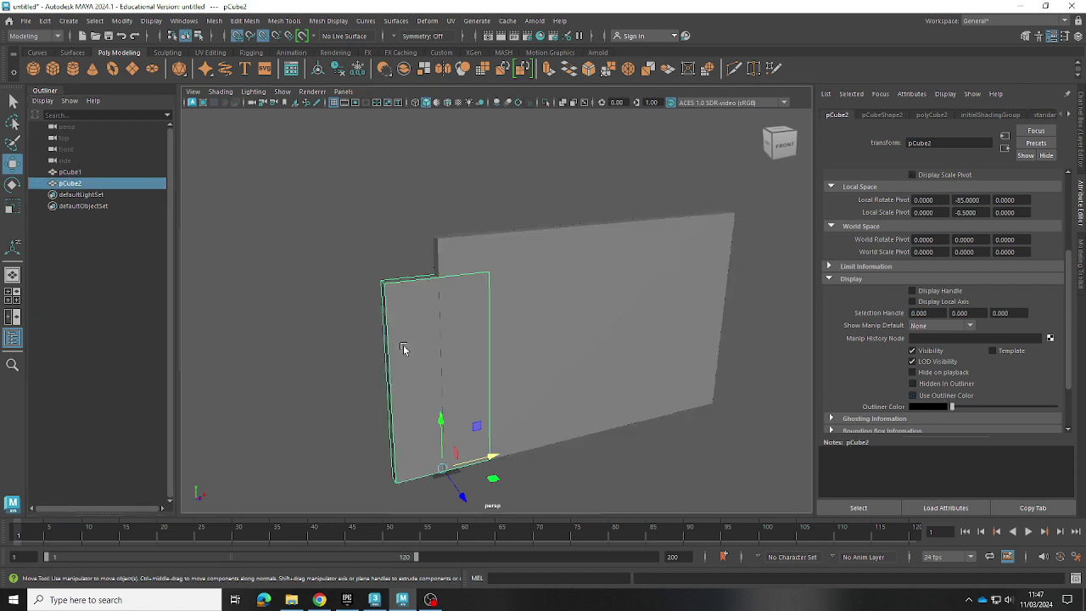
pyautogui.click(488, 456)
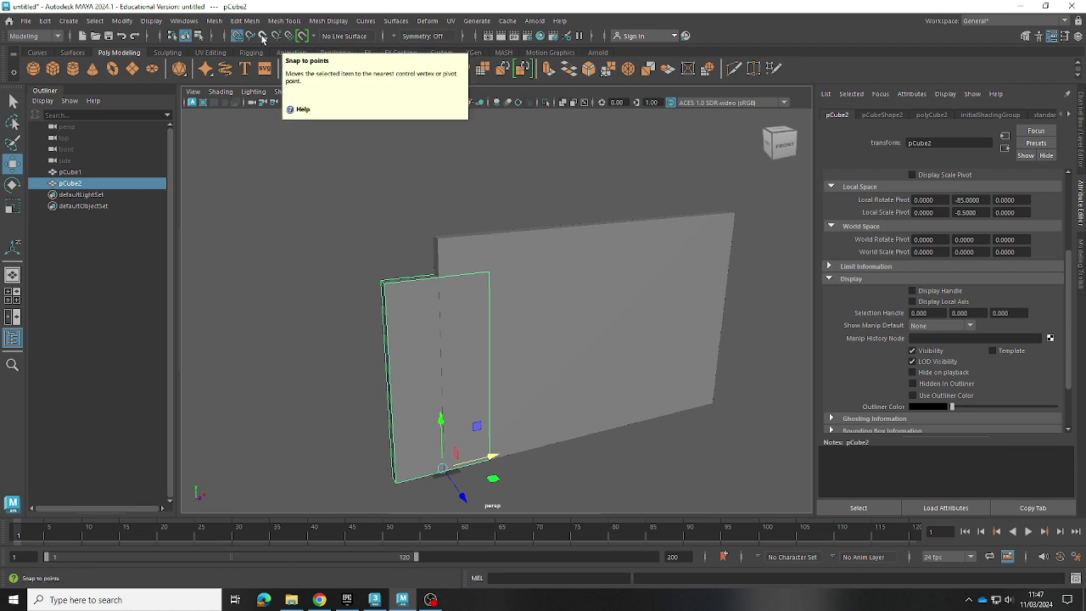
pyautogui.click(262, 36)
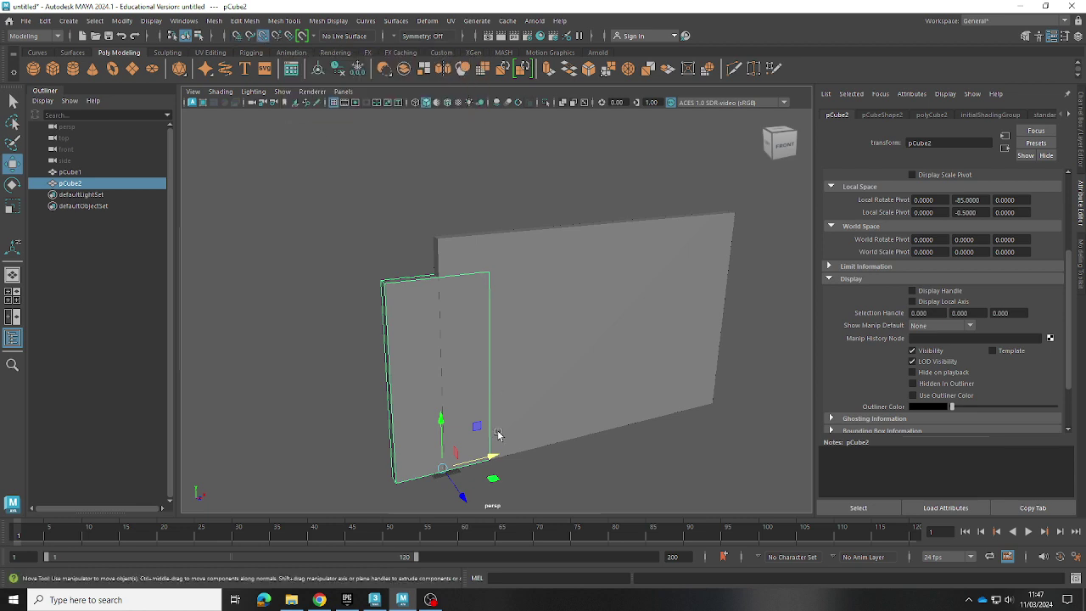
pyautogui.moveTo(490, 459); pyautogui.dragTo(580, 450)
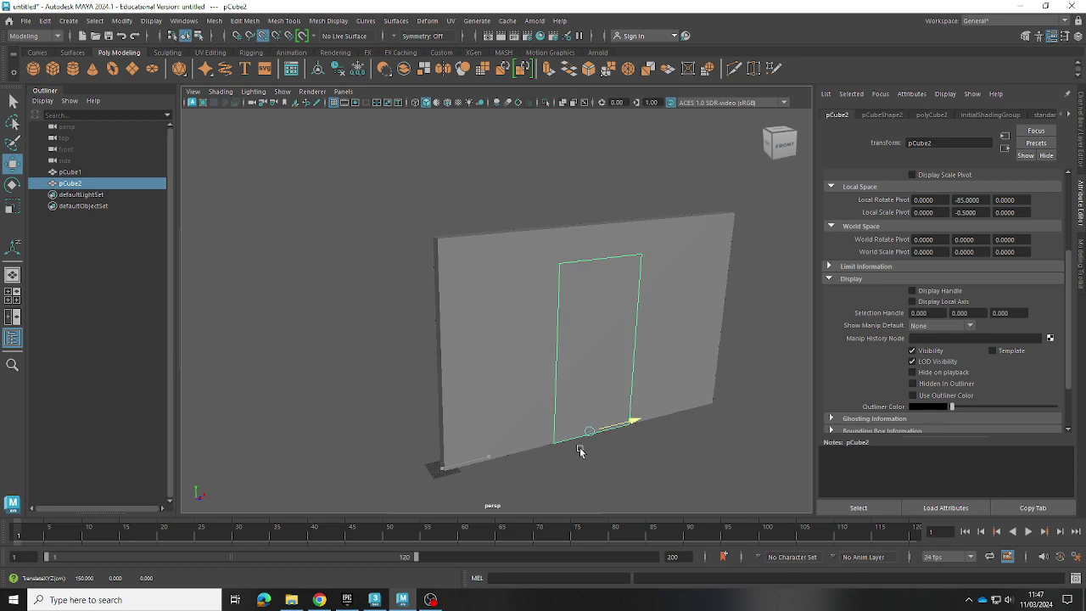
pyautogui.click(515, 354)
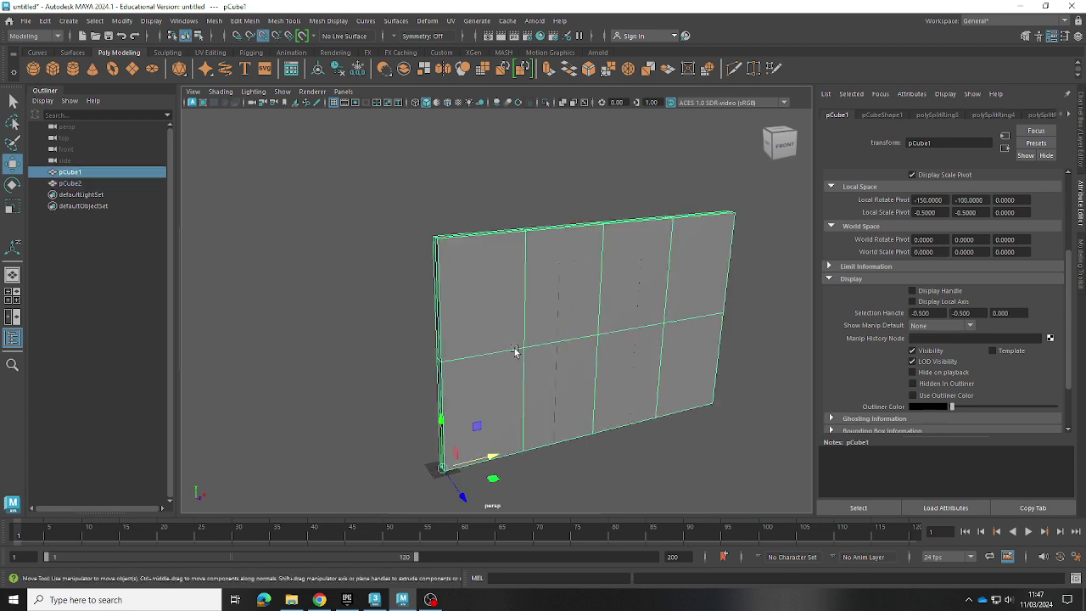
# - Select door box pCube2 and open its polygon modelling tools marking menu
pyautogui.click(582, 373)
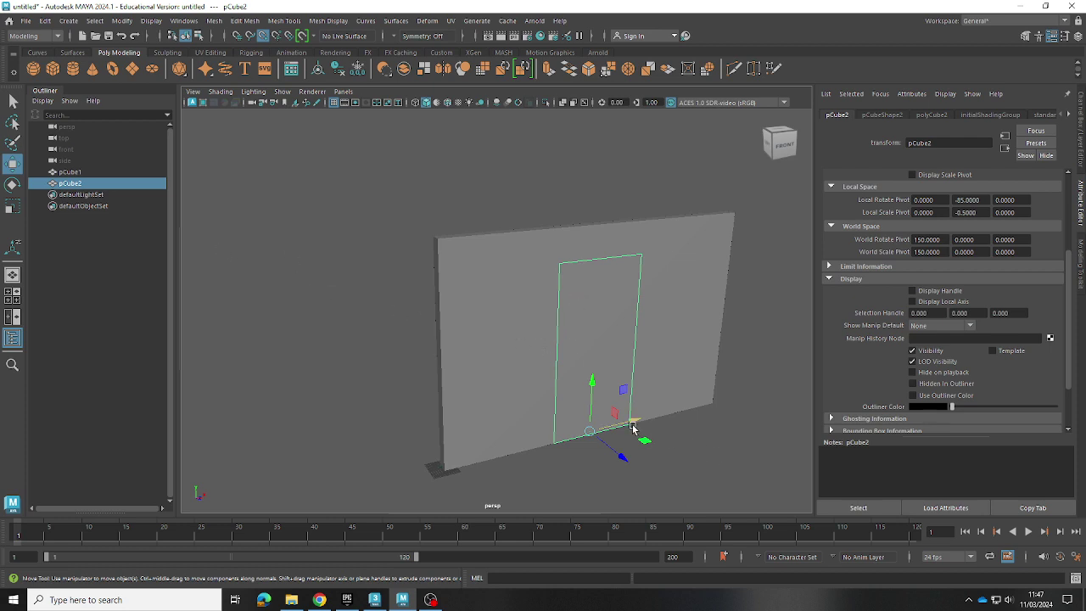
pyautogui.click(606, 352)
pyautogui.rightClick(606, 352)
pyautogui.click(594, 346)
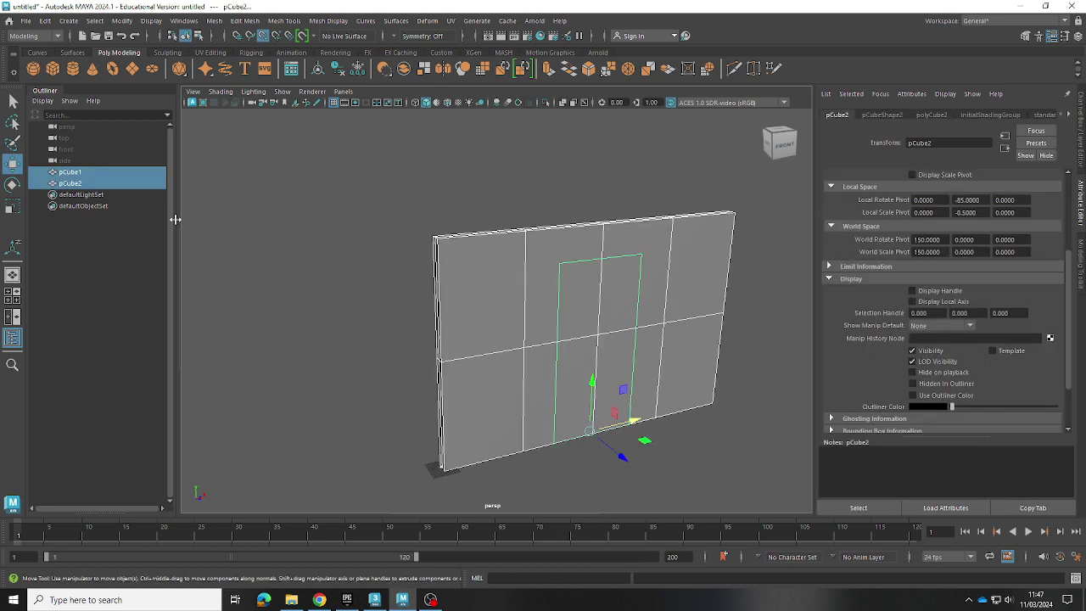
pyautogui.click(73, 182)
pyautogui.rightClick(85, 184)
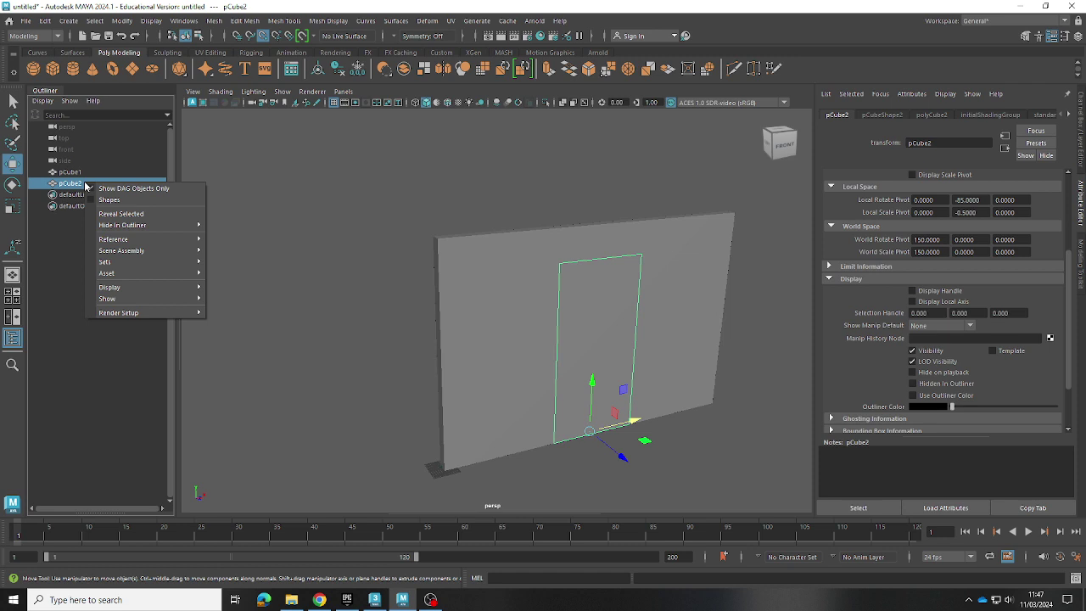
pyautogui.click(85, 184)
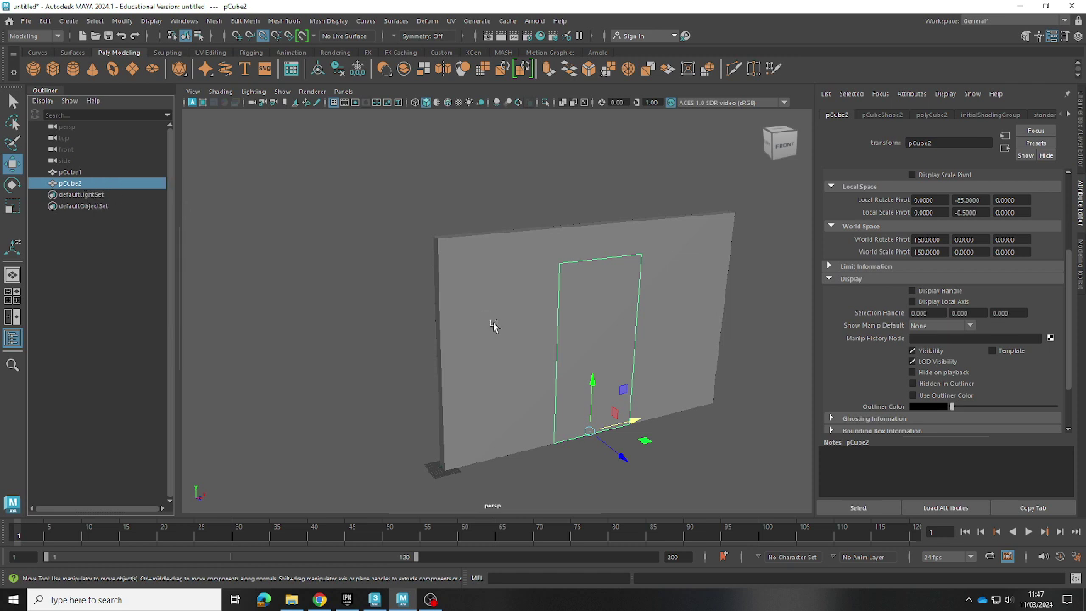
pyautogui.rightClick(596, 336)
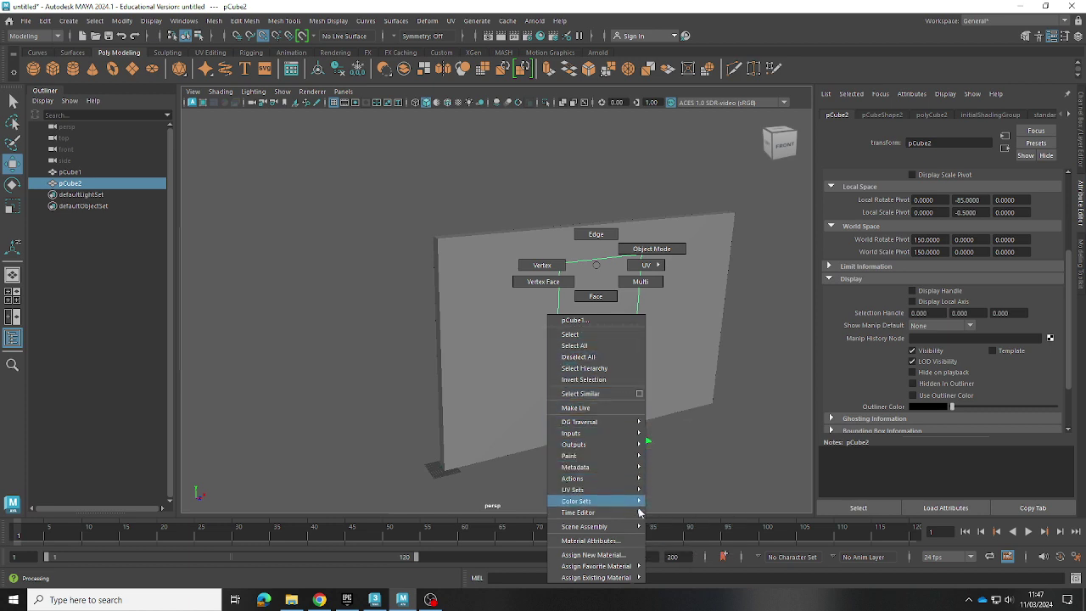
pyautogui.click(598, 268)
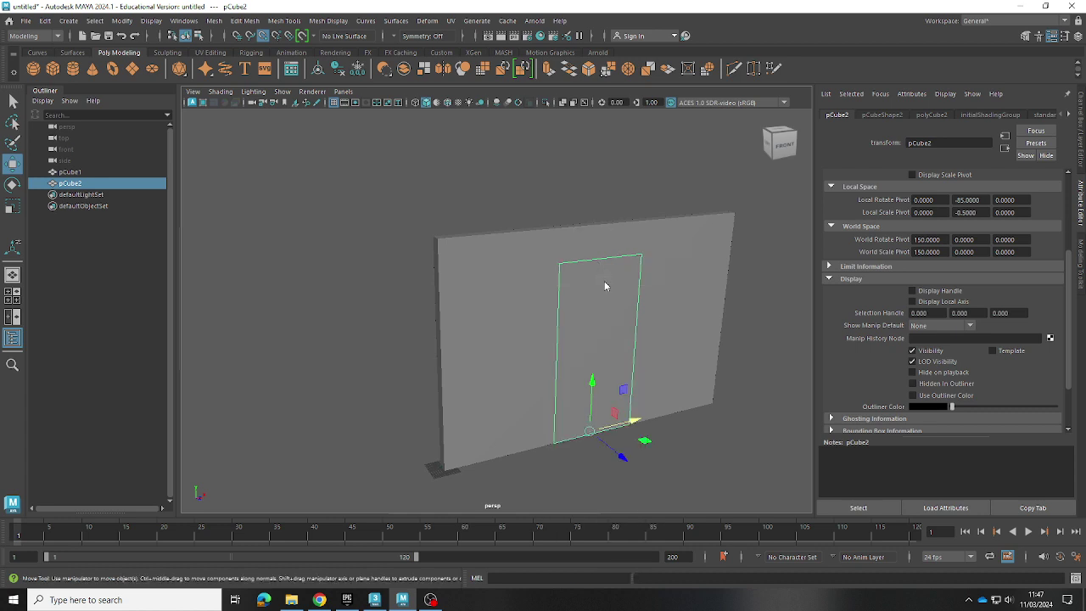
pyautogui.keyDown('shift'); pyautogui.rightClick(605, 287); pyautogui.keyUp('shift')
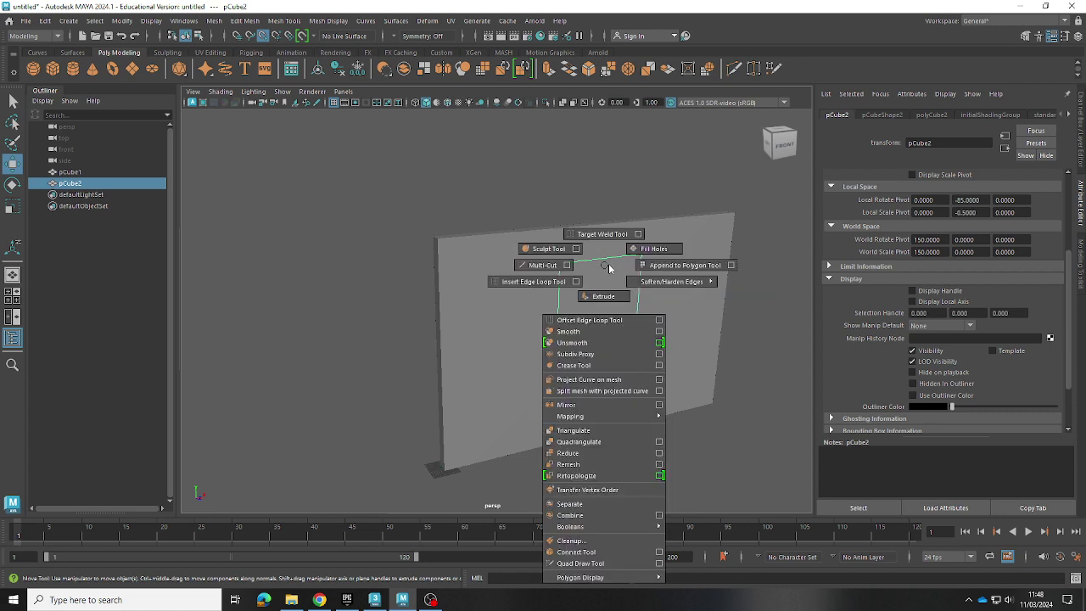
# - Shift-drag pCube2's move manipulator to create pCube3, a door block copy offset slightly in Z
pyautogui.keyDown('shift'); pyautogui.moveTo(605, 268); pyautogui.dragTo(606, 267, button='right'); pyautogui.keyUp('shift')
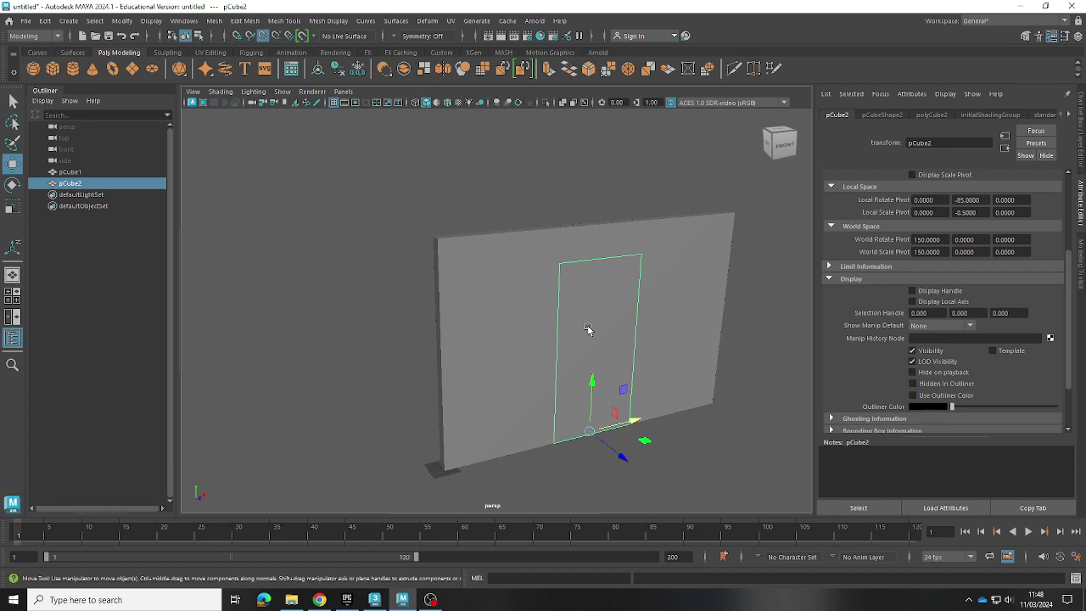
pyautogui.click(591, 431)
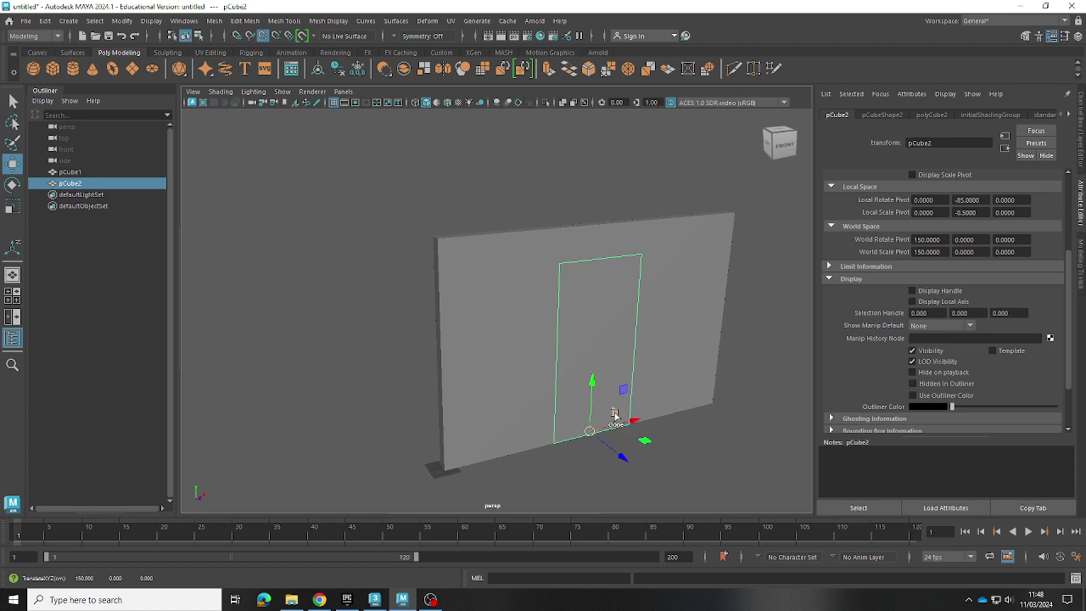
pyautogui.keyDown('shift'); pyautogui.moveTo(614, 413); pyautogui.dragTo(611, 414); pyautogui.keyUp('shift')
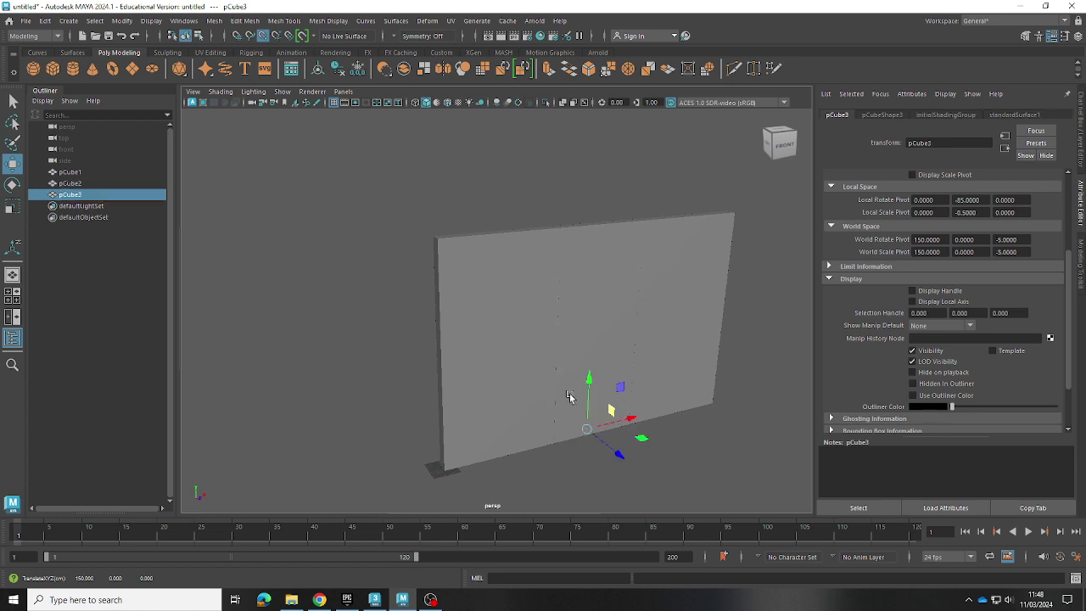
# - Select the duplicate door block pCube3 in the Outliner
pyautogui.click(67, 184)
pyautogui.click(73, 195)
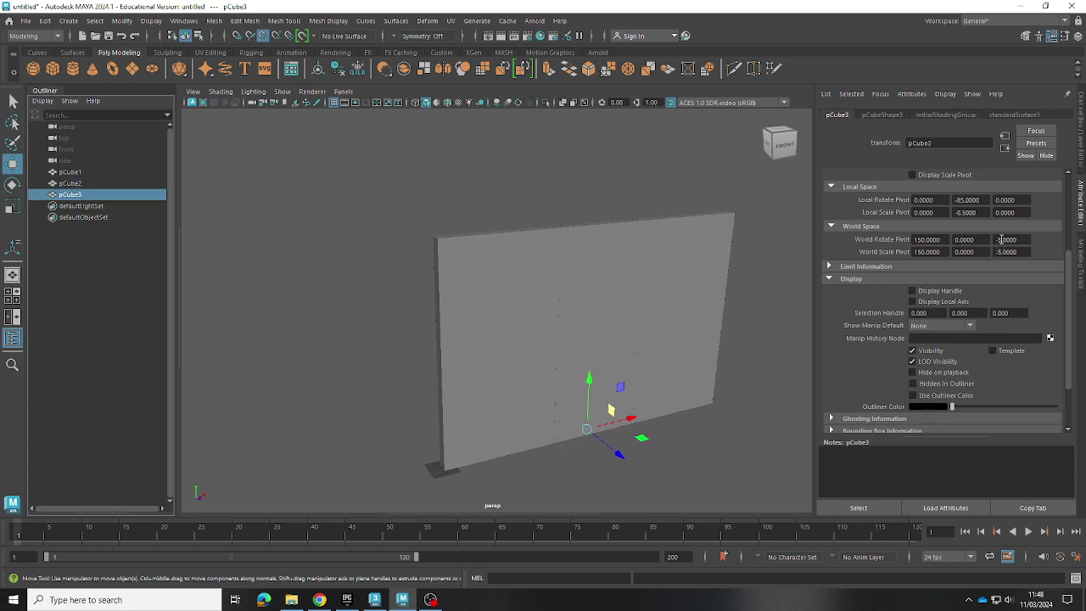
pyautogui.scroll(1, 1003, 239)
pyautogui.scroll(2, 1001, 255)
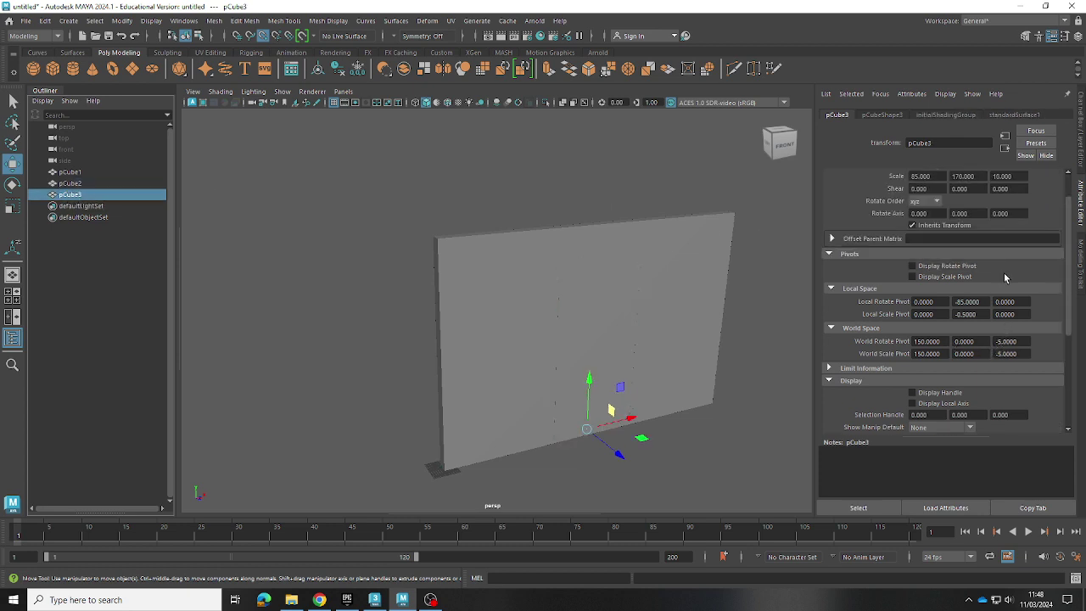
pyautogui.scroll(1, 1004, 273)
pyautogui.scroll(1, 1004, 272)
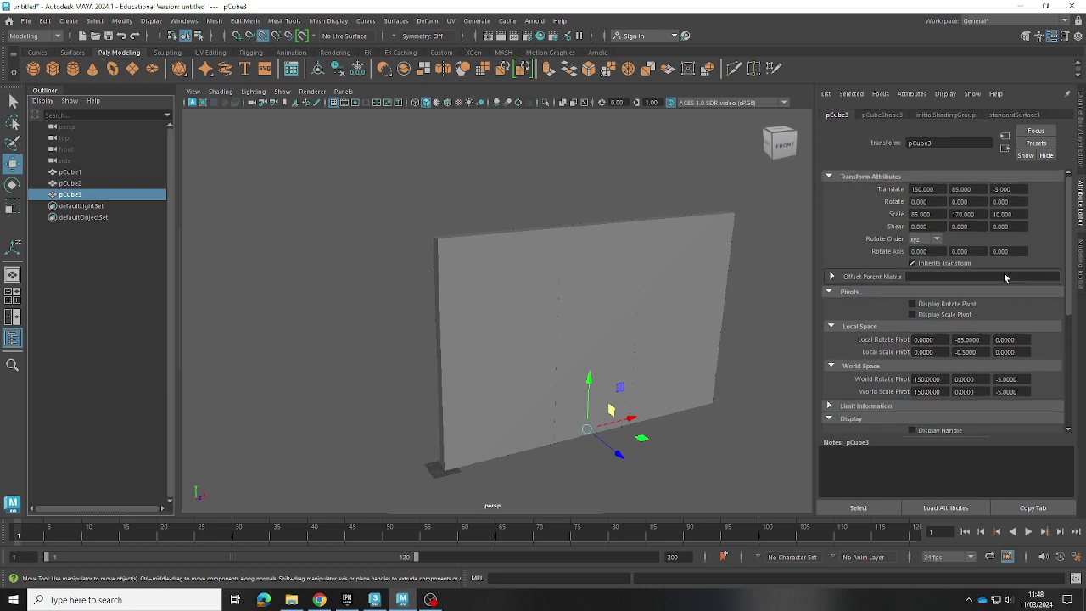
pyautogui.click(69, 184)
pyautogui.click(76, 196)
# - Set pCube3's Translate Z to 0, then select the wall pCube1
pyautogui.click(996, 189)
pyautogui.write('0')
pyautogui.click(976, 189)
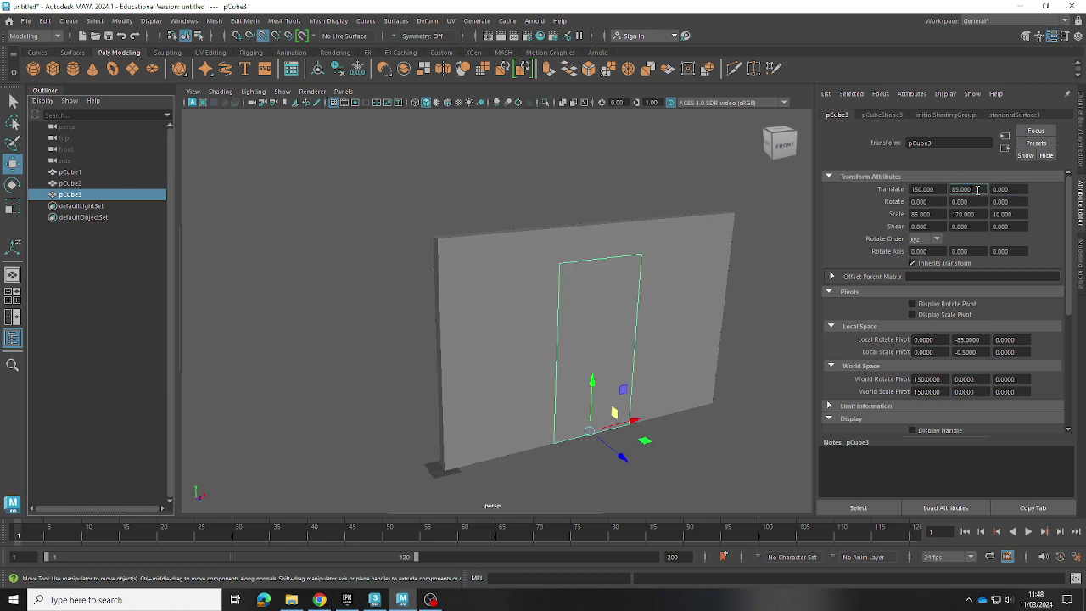
pyautogui.click(72, 183)
pyautogui.click(530, 321)
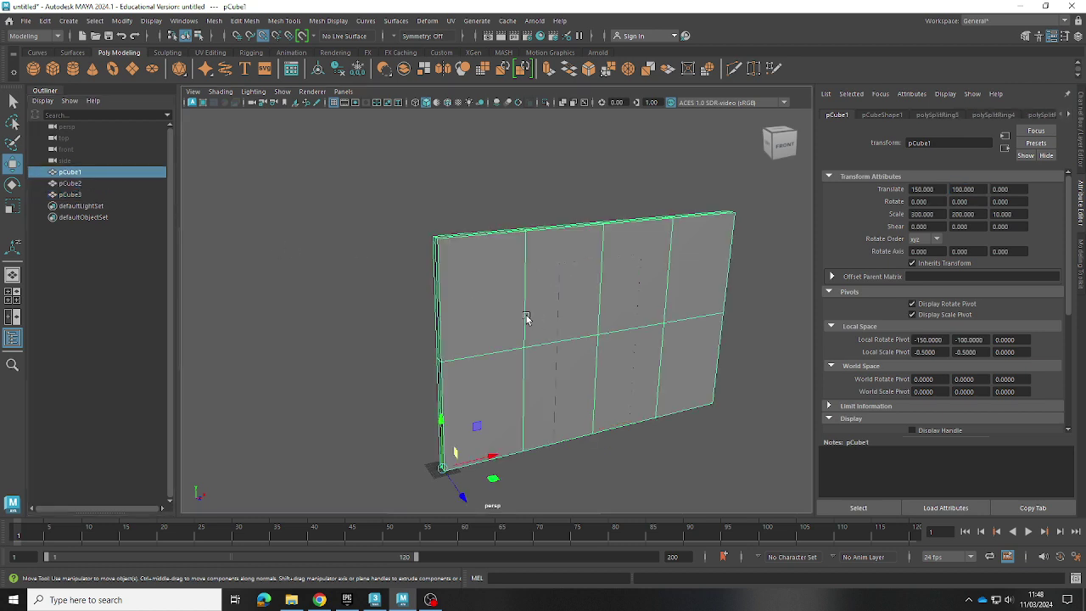
pyautogui.rightClick(94, 171)
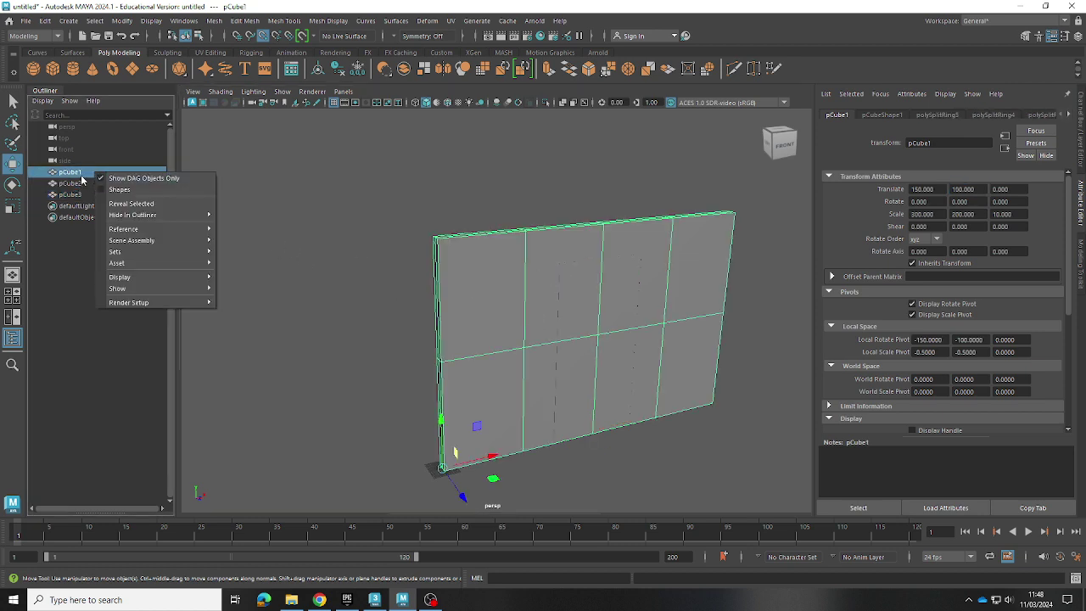
pyautogui.click(444, 293)
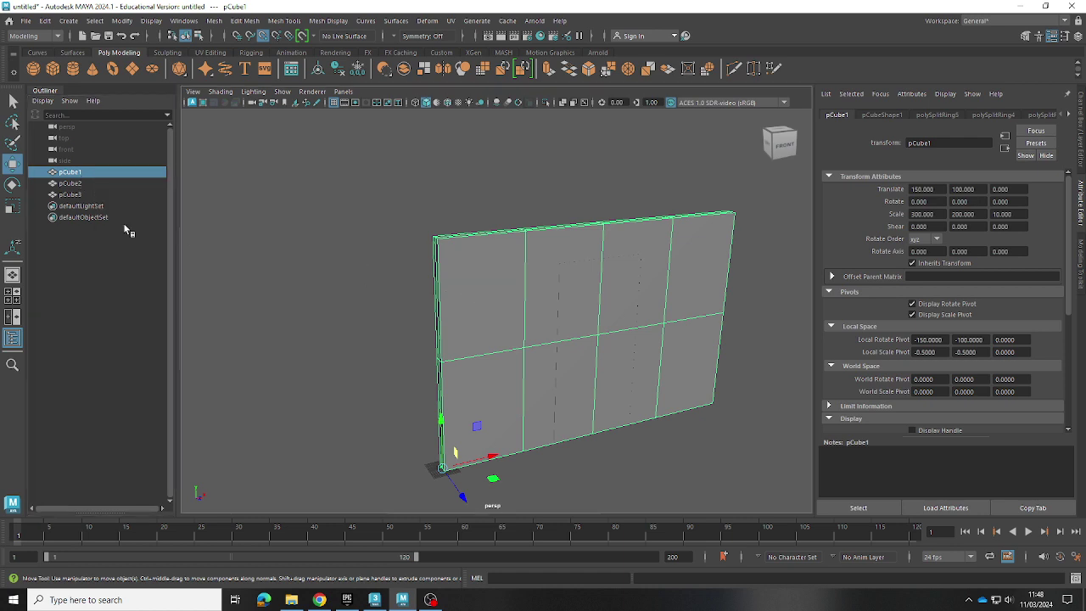
pyautogui.click(68, 194)
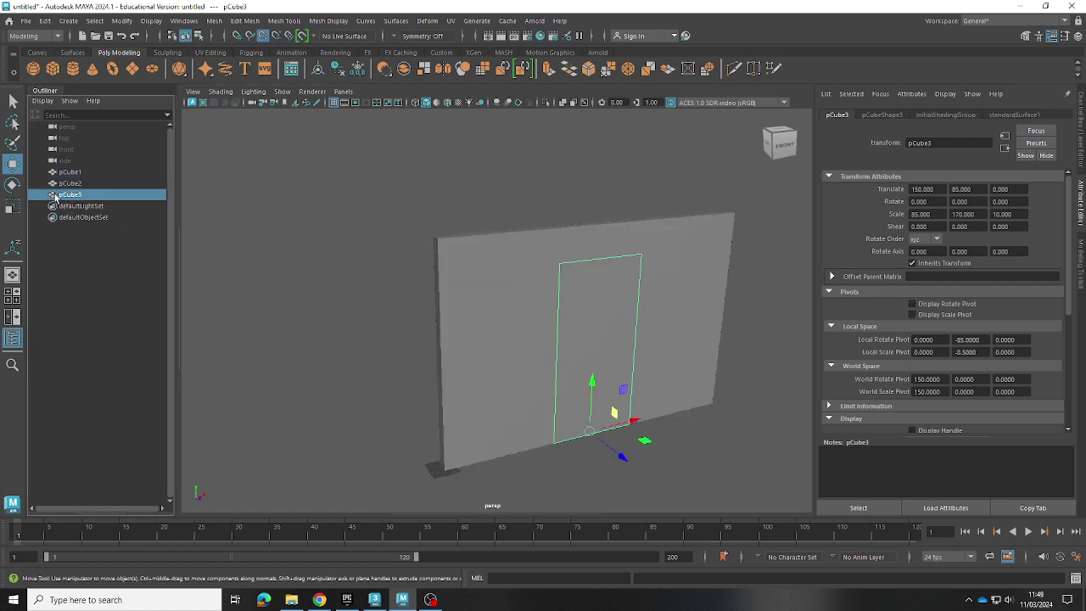
pyautogui.rightClick(101, 208)
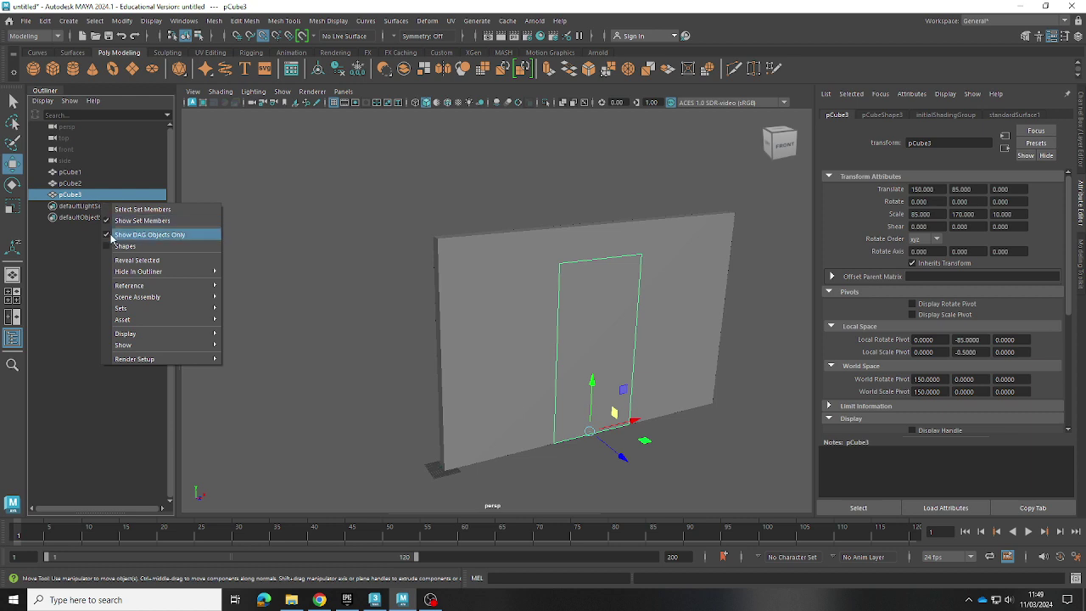
pyautogui.rightClick(60, 200)
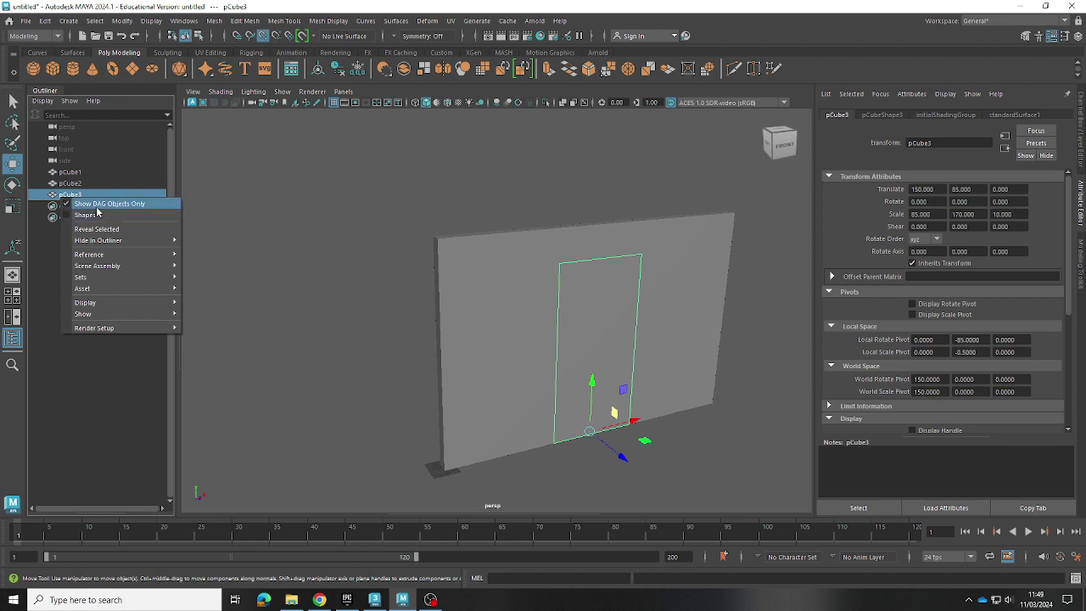
pyautogui.click(75, 205)
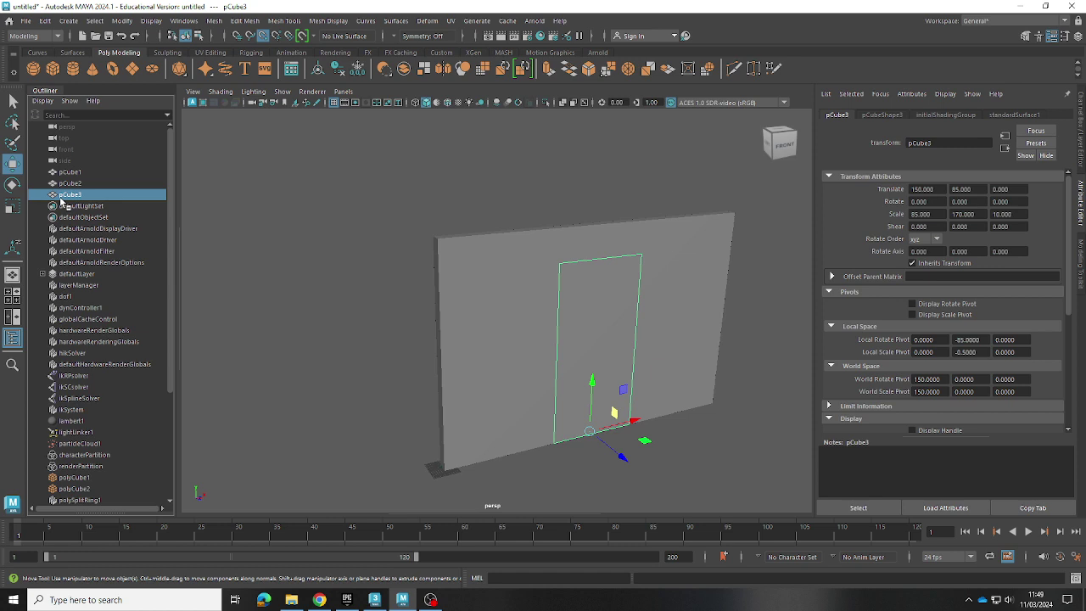
pyautogui.rightClick(61, 201)
pyautogui.click(67, 204)
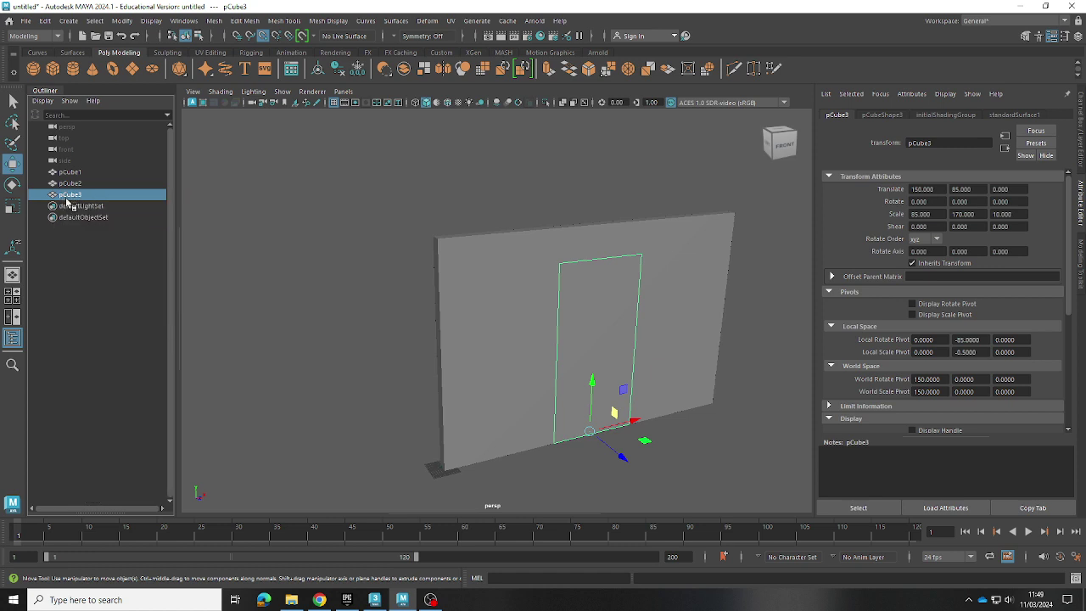
pyautogui.doubleClick(78, 183)
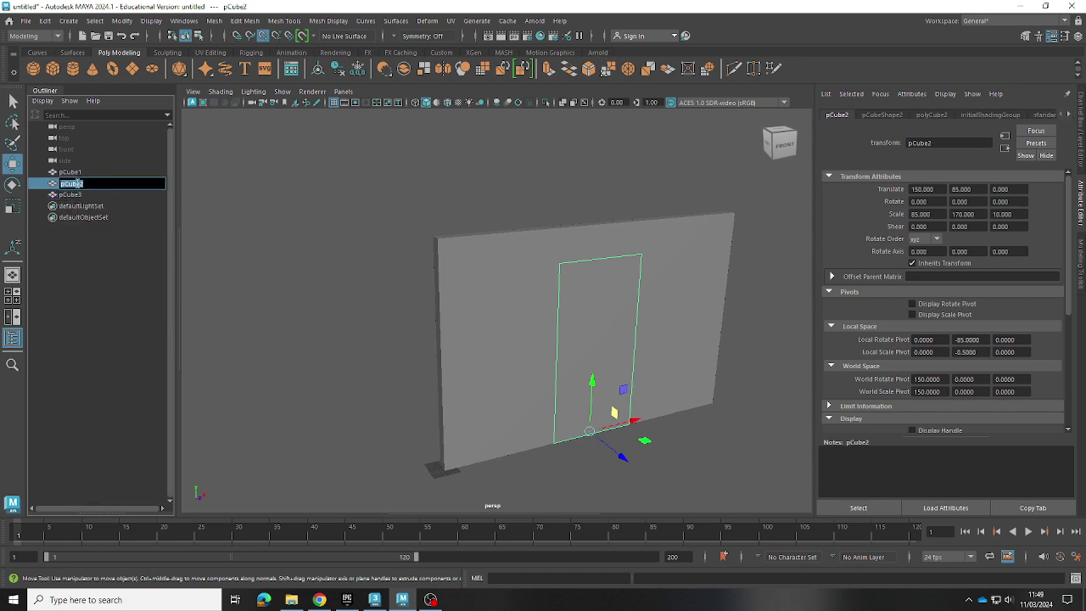
# - Keep pCube2's name, turn Visibility off for pCube2 and pCube3, and reselect the wall pCube1
pyautogui.press('Return')
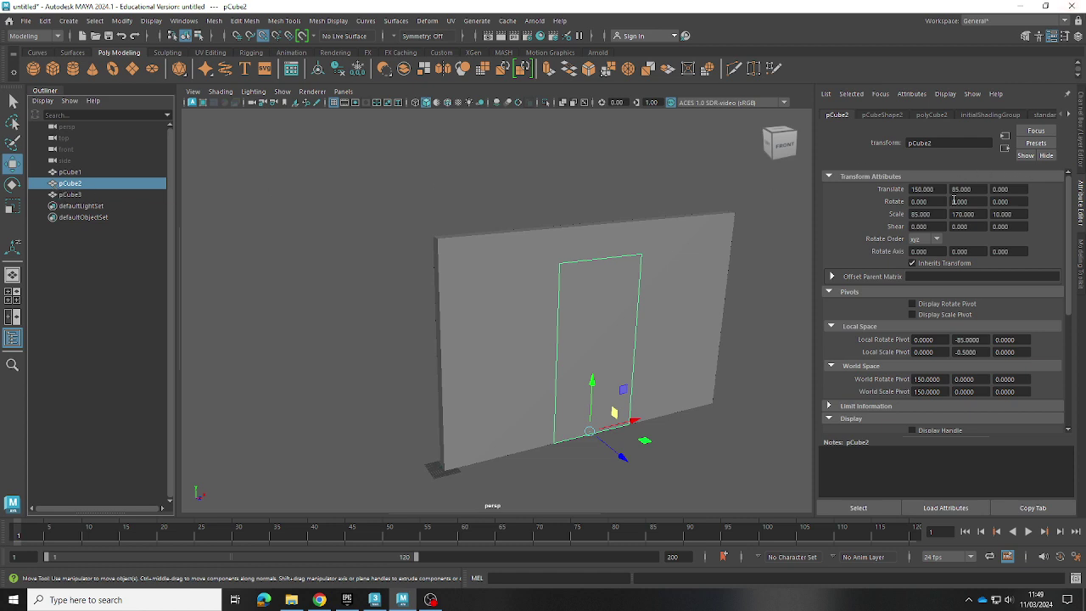
pyautogui.scroll(-3, 982, 290)
pyautogui.scroll(-2, 982, 290)
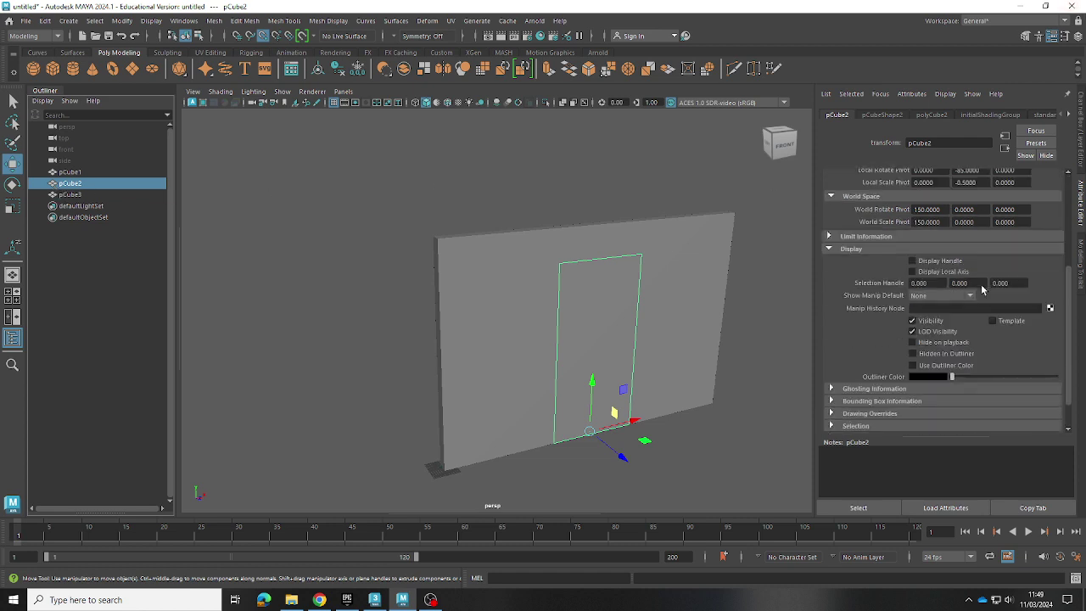
pyautogui.scroll(-1, 982, 290)
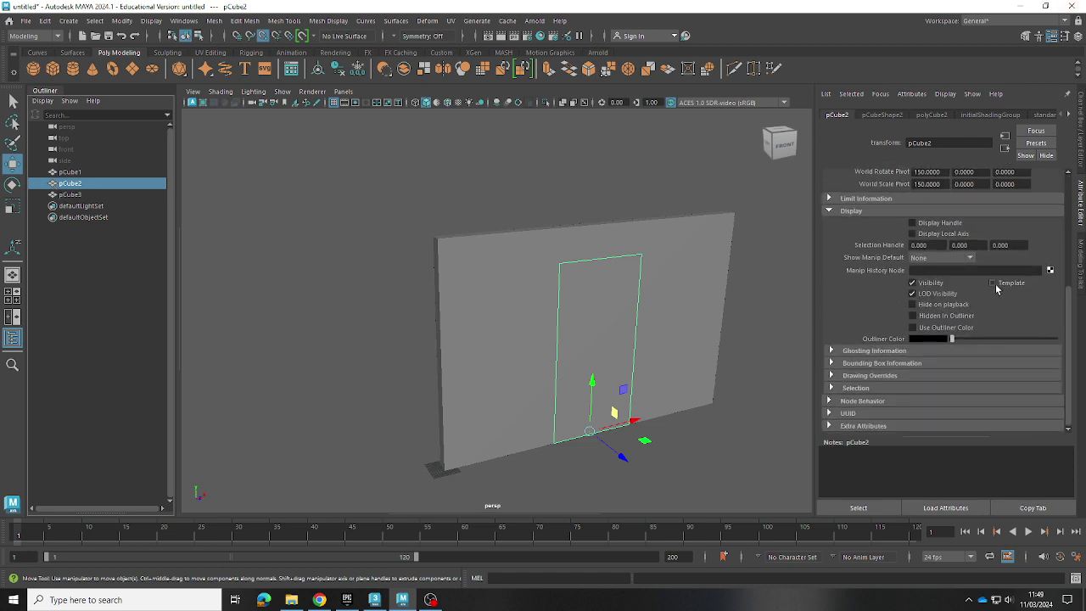
pyautogui.click(913, 283)
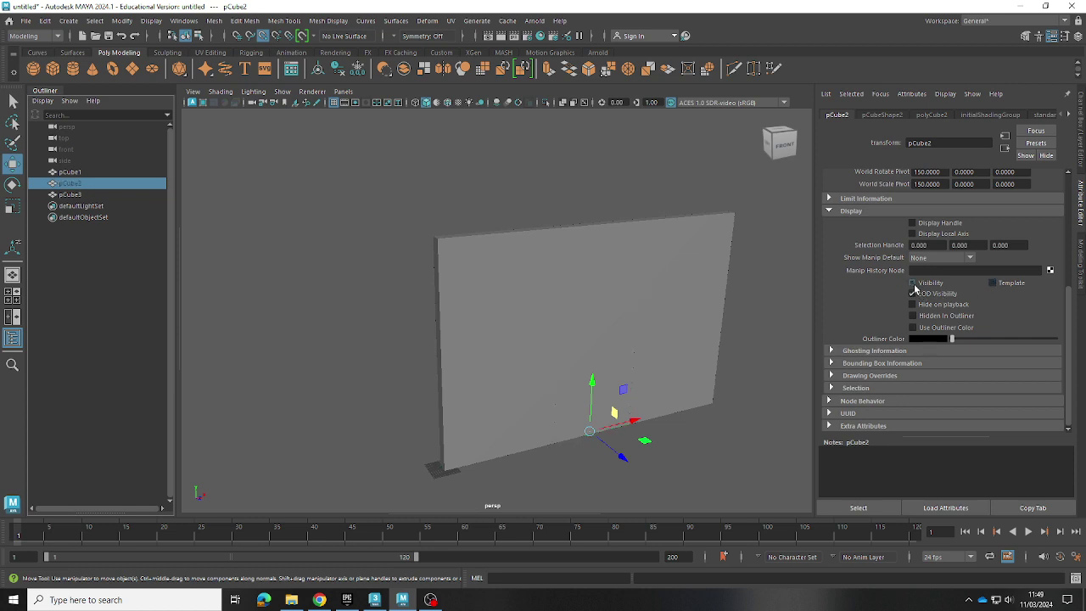
pyautogui.click(135, 194)
pyautogui.click(913, 285)
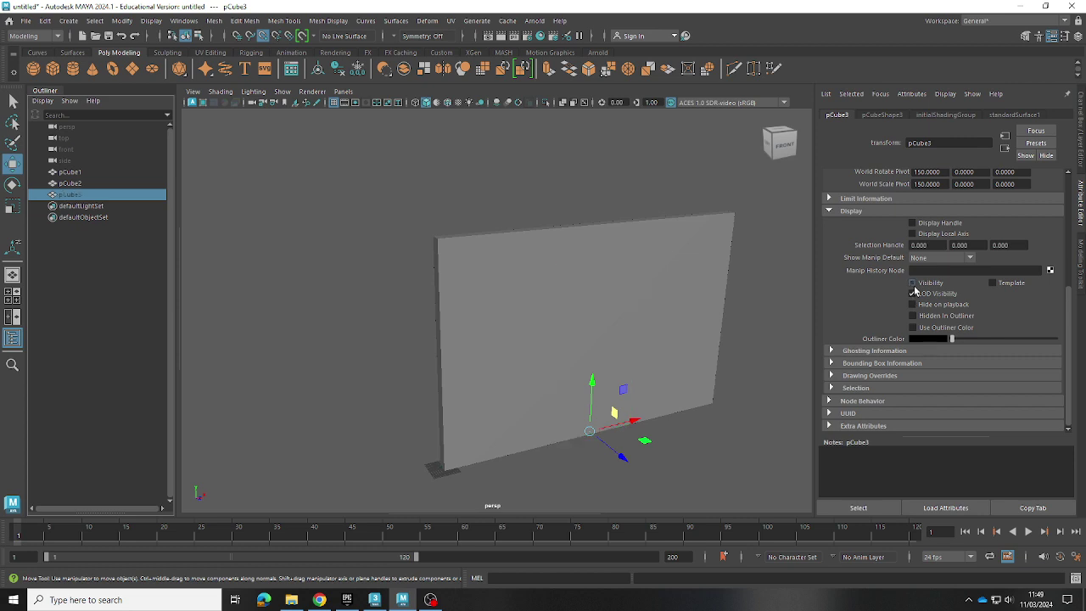
pyautogui.click(773, 303)
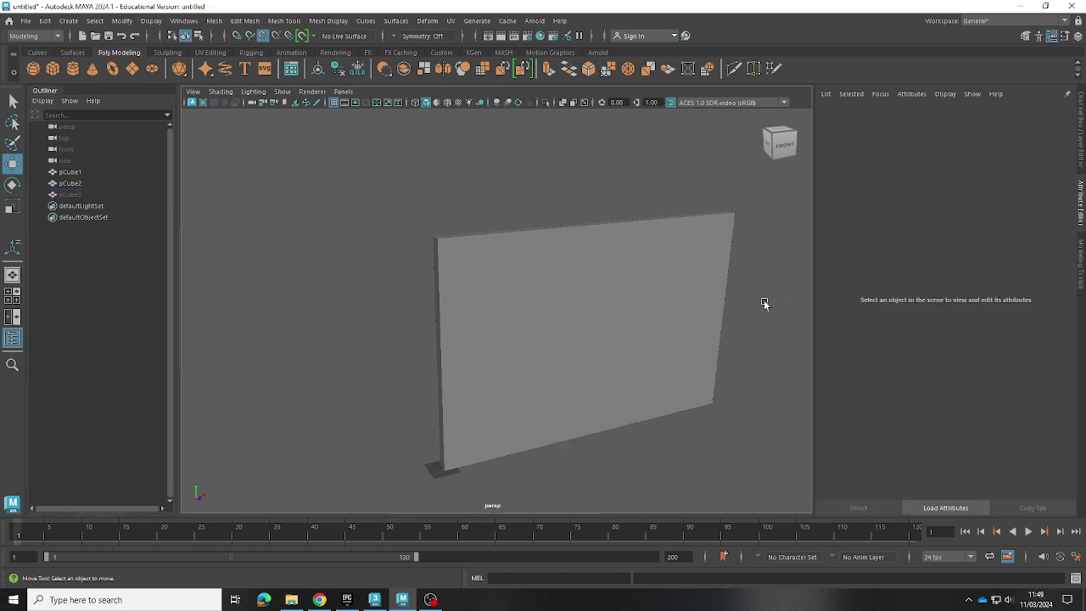
pyautogui.click(89, 174)
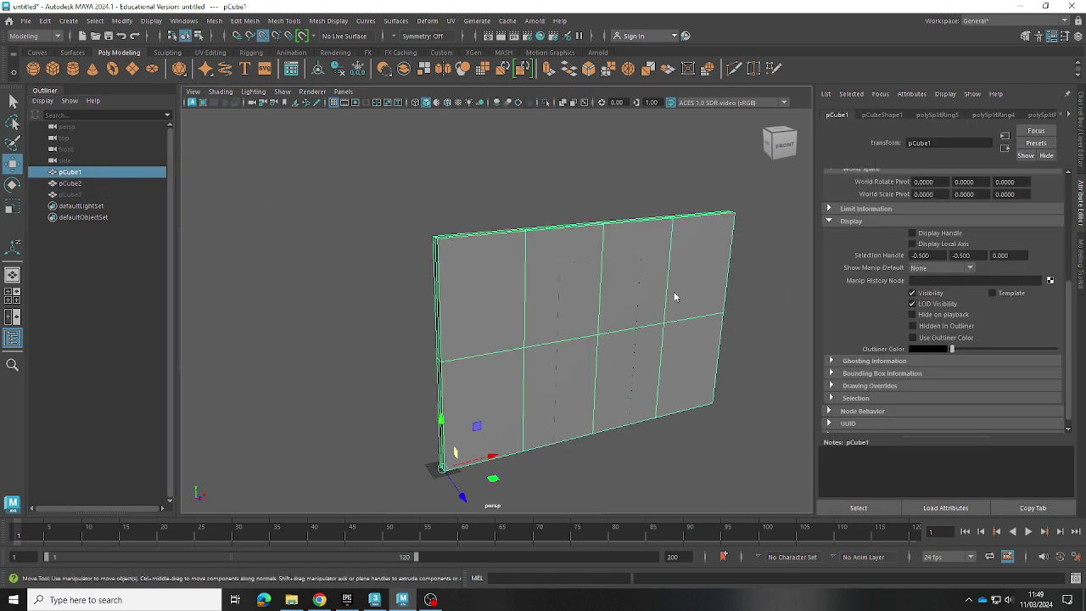
# - Clear the selection and reselect the wall pCube1 in the Outliner
pyautogui.click(675, 297)
pyautogui.click(674, 293)
pyautogui.click(92, 173)
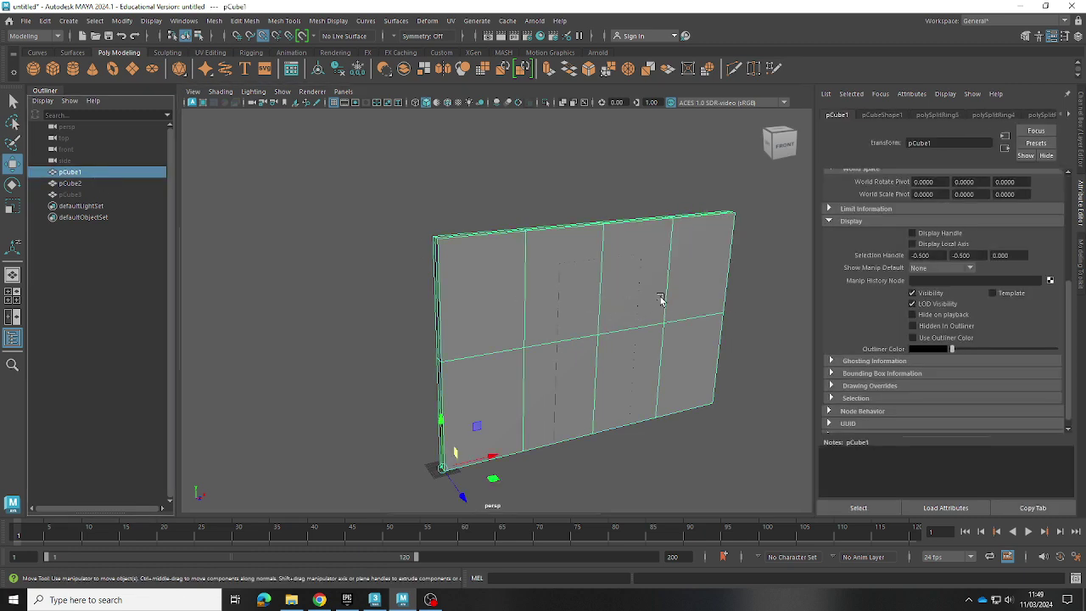
# - Apply a Boolean to the wall with Operation for new inputs set to Cut Out
pyautogui.keyDown('shift'); pyautogui.moveTo(661, 265); pyautogui.dragTo(708, 528, button='right'); pyautogui.keyUp('shift')
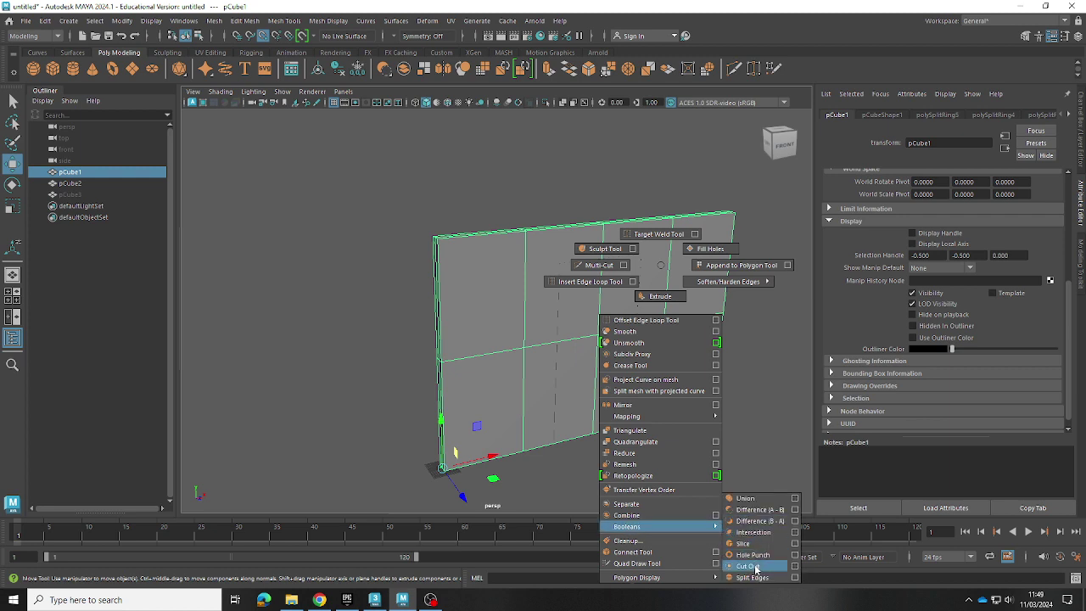
pyautogui.click(794, 566)
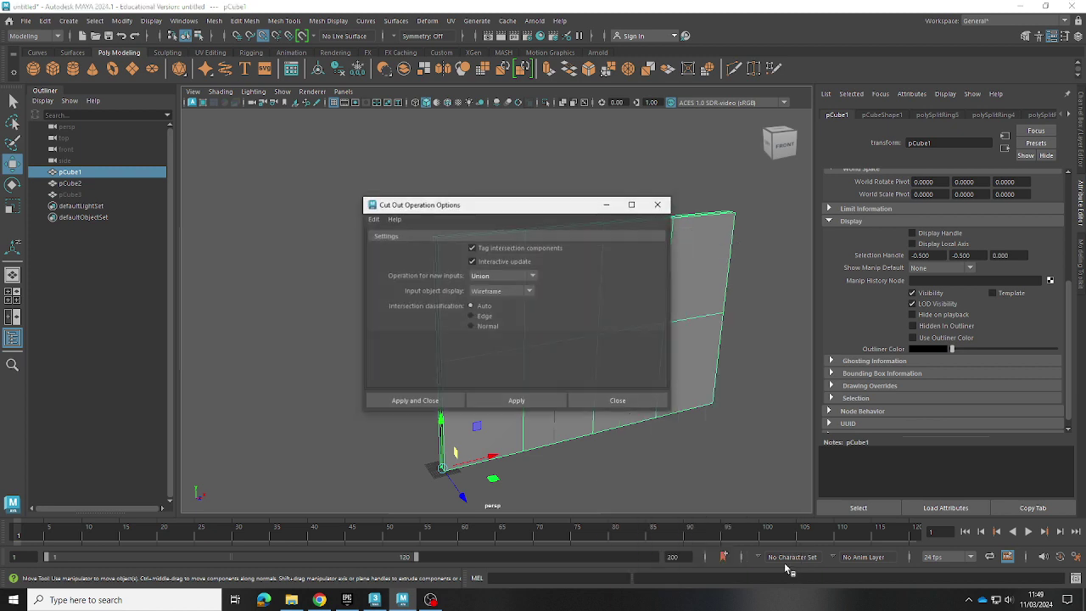
pyautogui.click(533, 277)
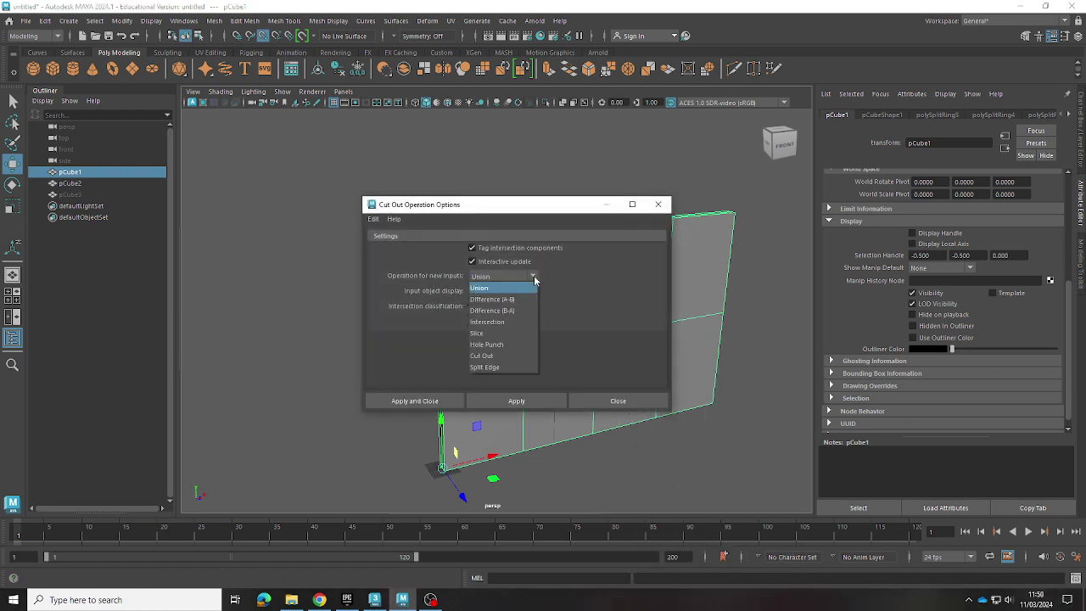
pyautogui.click(500, 356)
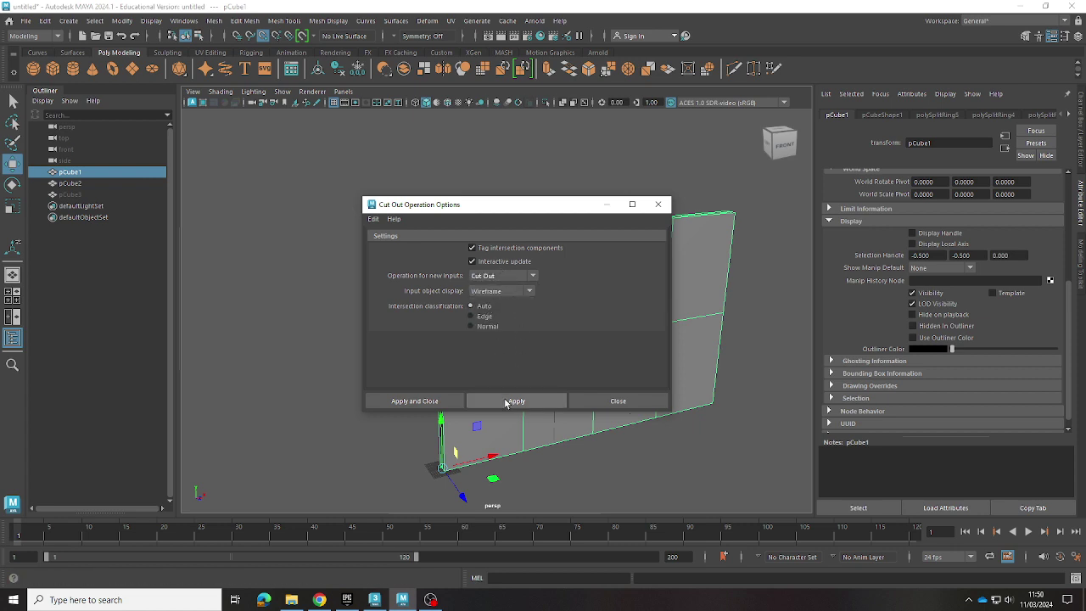
pyautogui.click(431, 400)
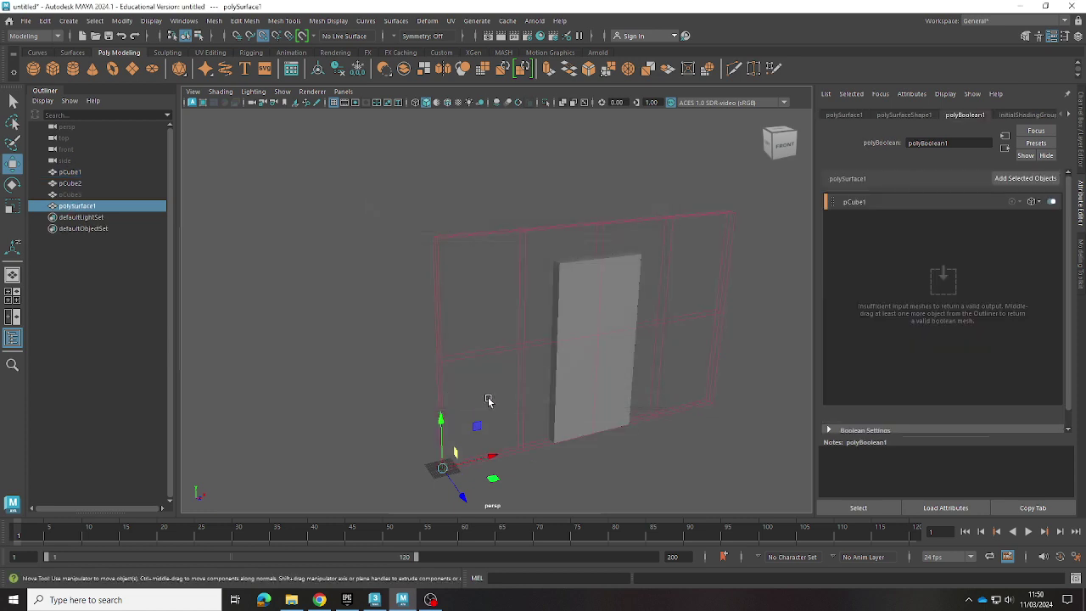
# - Select the wall and door block together, try the cut, then select polySurface1
pyautogui.click(577, 371)
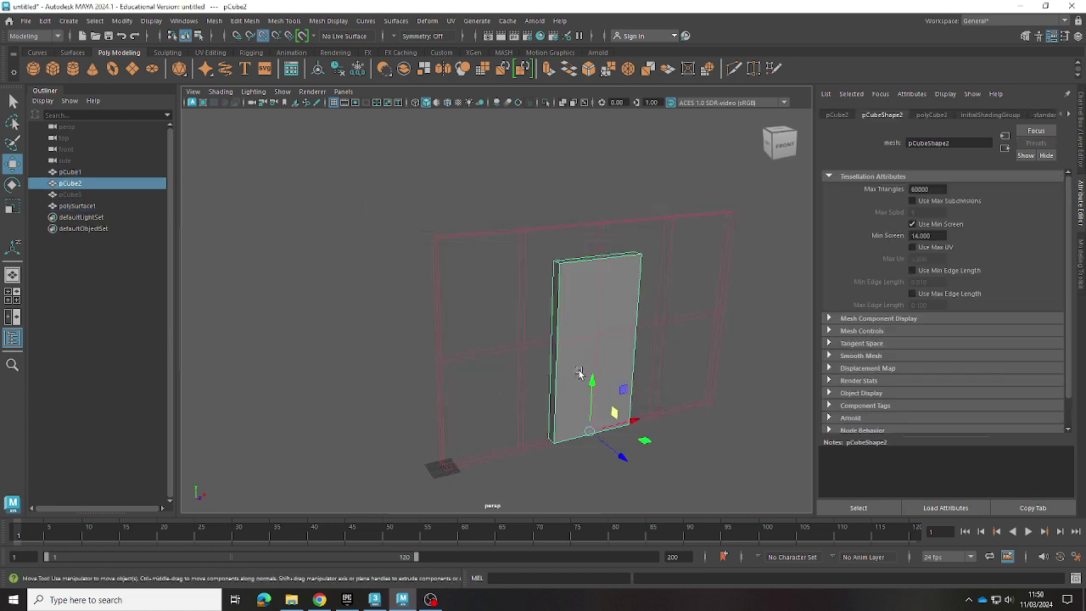
pyautogui.click(511, 324)
pyautogui.click(523, 325)
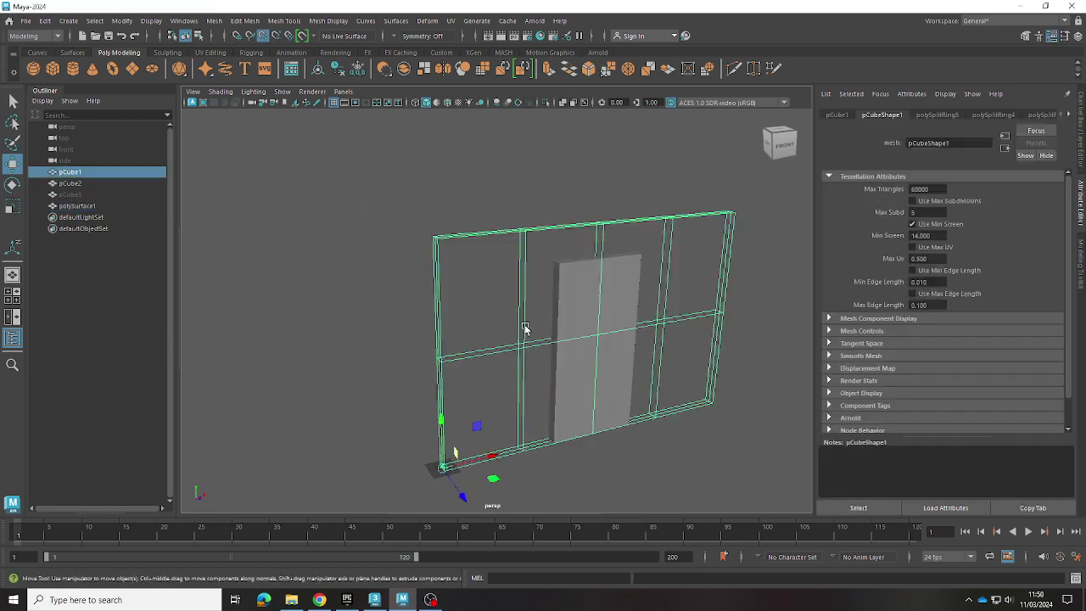
pyautogui.keyDown('shift'); pyautogui.click(616, 371); pyautogui.keyUp('shift')
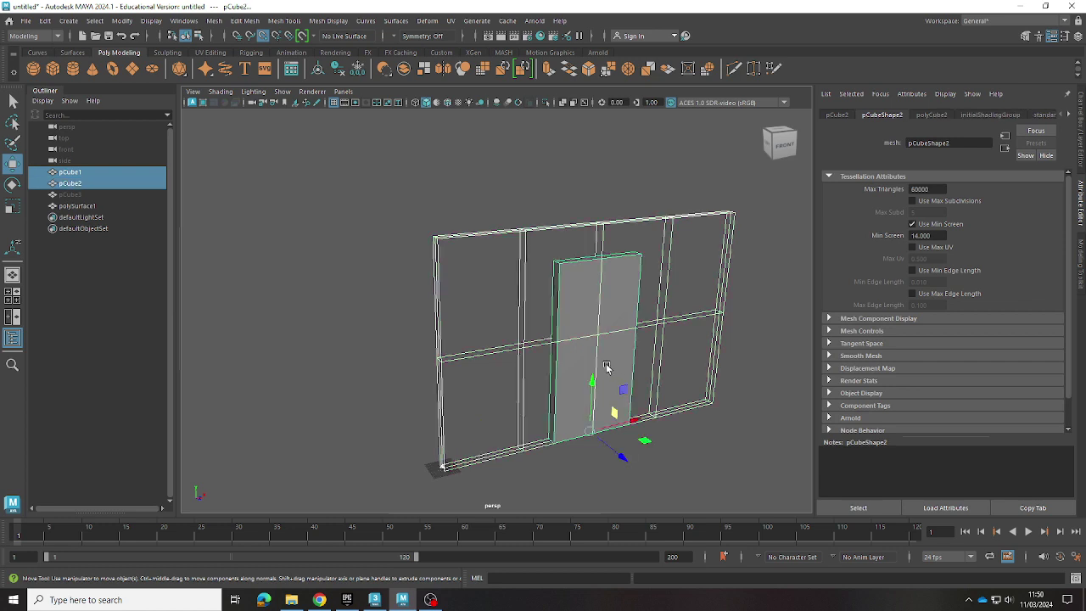
pyautogui.keyDown('shift'); pyautogui.moveTo(610, 369); pyautogui.dragTo(546, 346, button='right'); pyautogui.keyUp('shift')
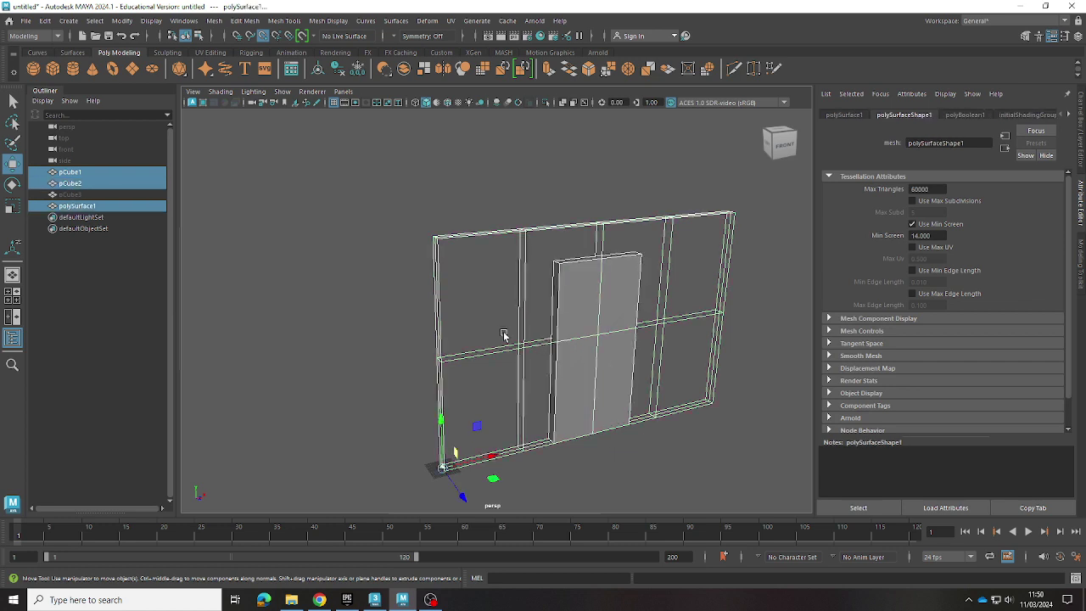
pyautogui.click(82, 171)
pyautogui.click(86, 206)
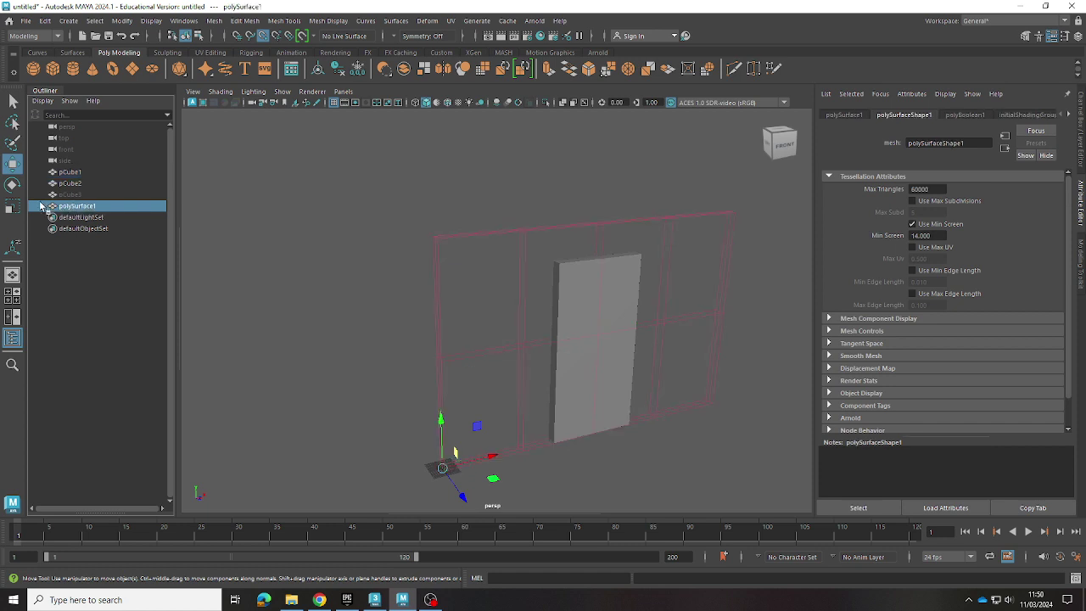
# - Undo twice back to the plain gridded wall and reselect pCube1 as an object
pyautogui.hotkey('ctrl', 'z')
pyautogui.hotkey('ctrl', 'z')
pyautogui.hotkey('ctrl', 'z')
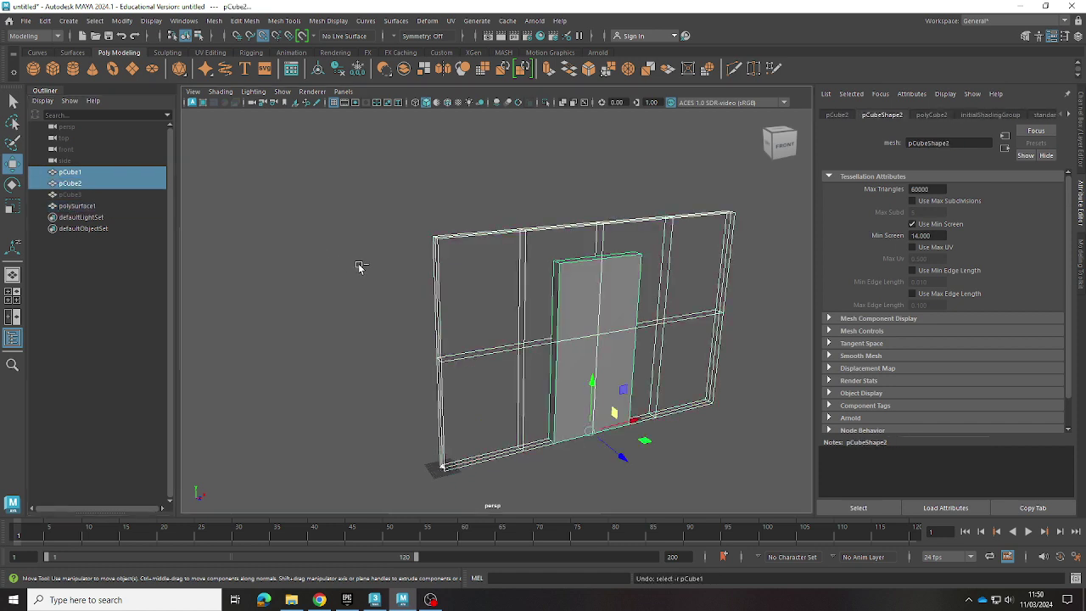
pyautogui.hotkey('ctrl', 'z')
pyautogui.hotkey('ctrl', 'z')
pyautogui.hotkey('ctrl', 'z')
pyautogui.hotkey('ctrl', 'z')
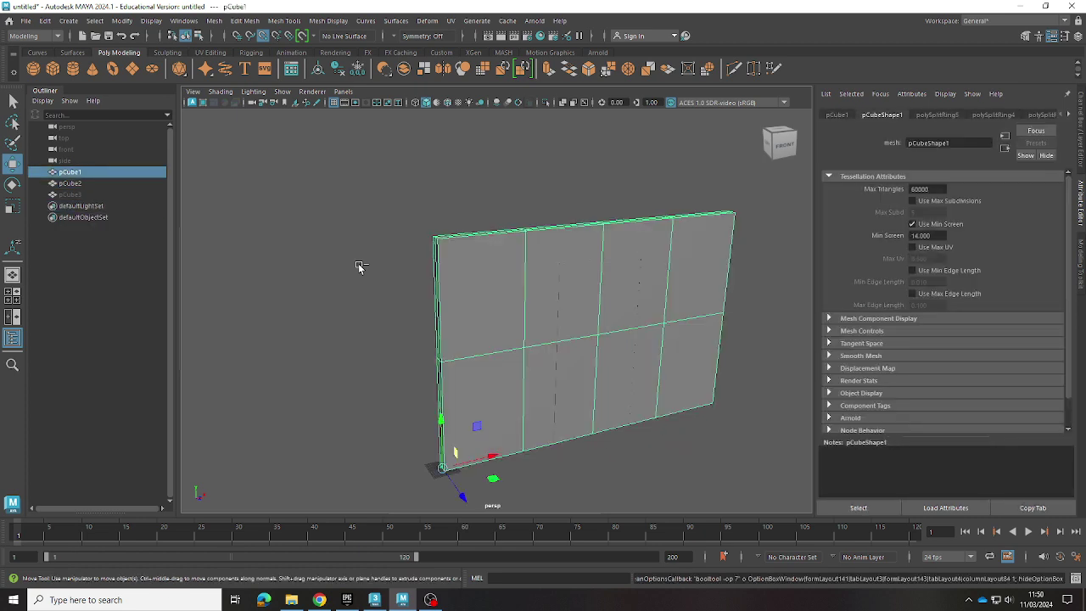
pyautogui.rightClick(484, 300)
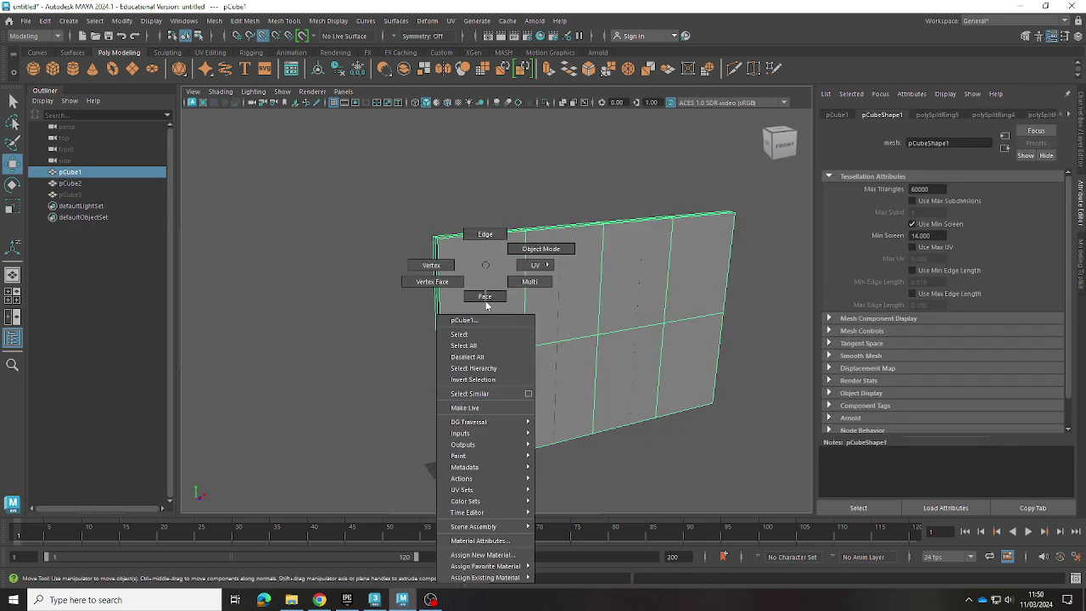
pyautogui.click(486, 300)
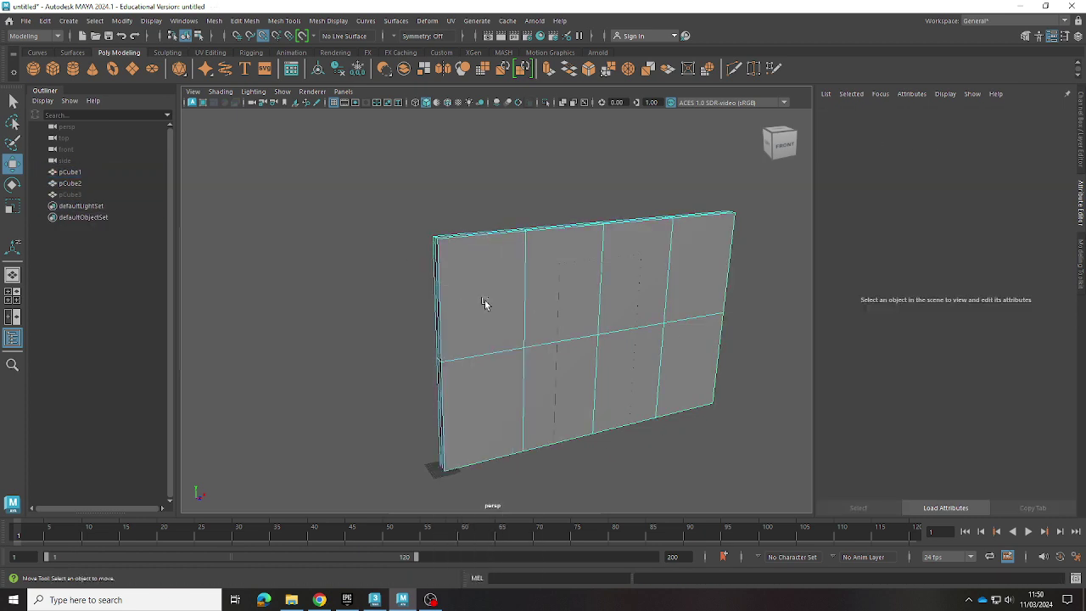
pyautogui.keyDown('shift'); pyautogui.rightClick(485, 302); pyautogui.keyUp('shift')
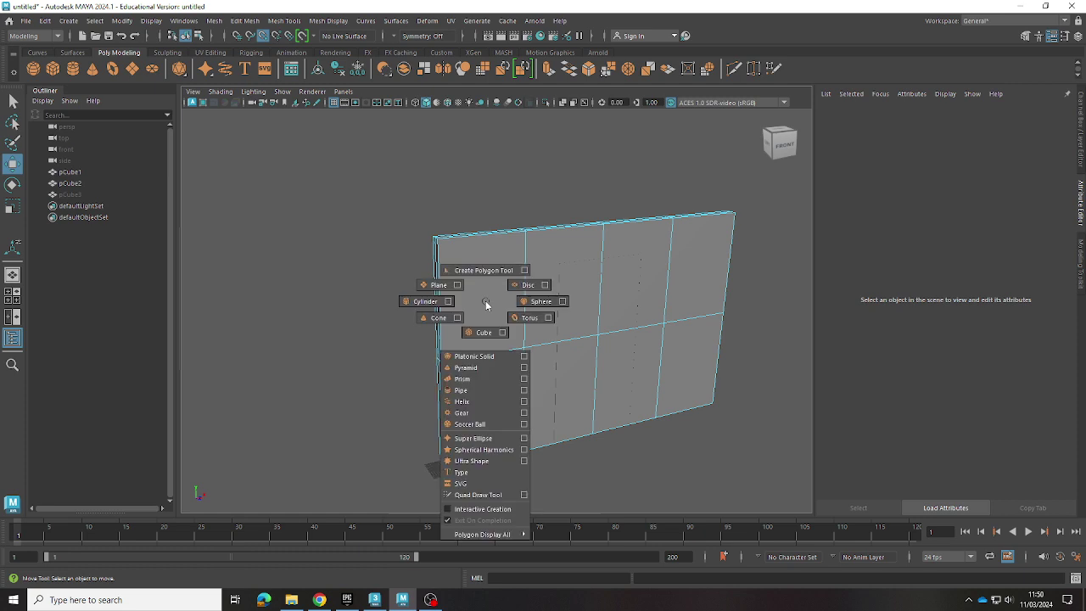
pyautogui.click(76, 172)
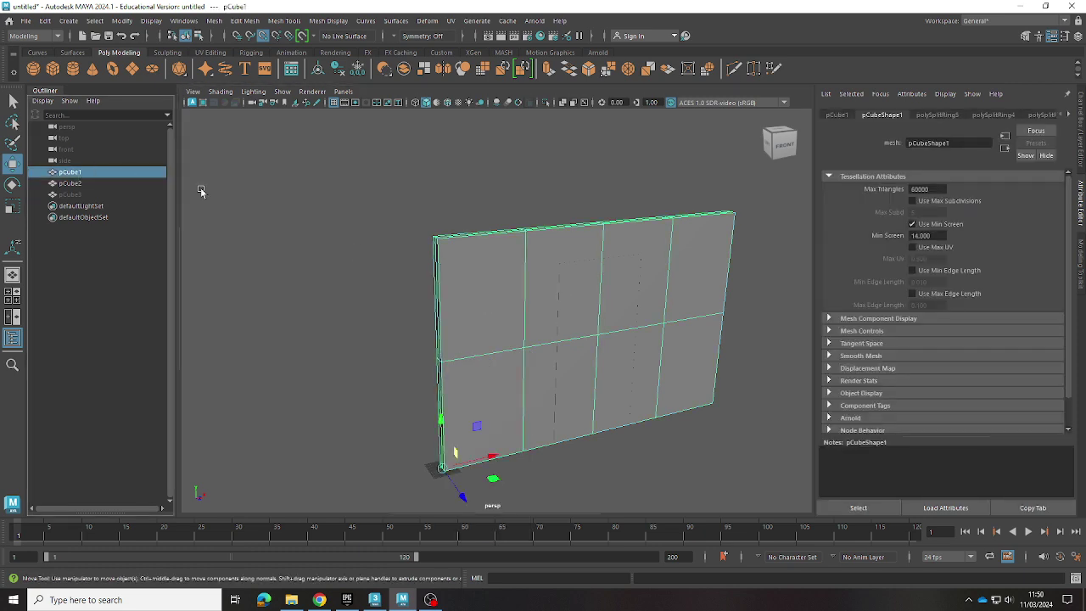
pyautogui.keyDown('shift'); pyautogui.rightClick(494, 265); pyautogui.keyUp('shift')
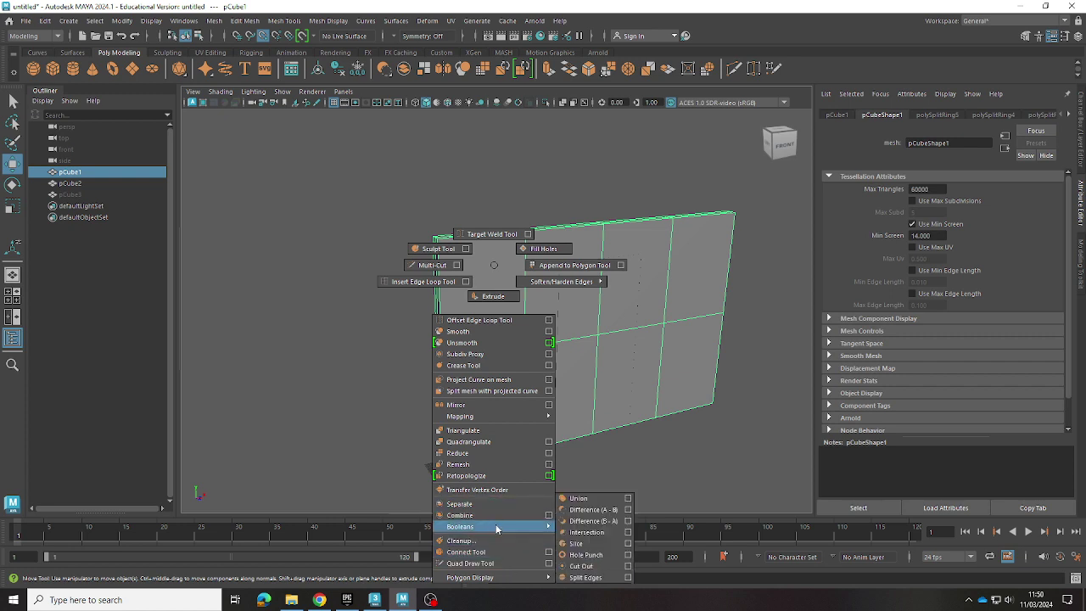
# - Apply Booleans > Intersection to the wall pCube1 from the Shift+right-click menu
pyautogui.moveTo(495, 505); pyautogui.dragTo(496, 526, button='right')
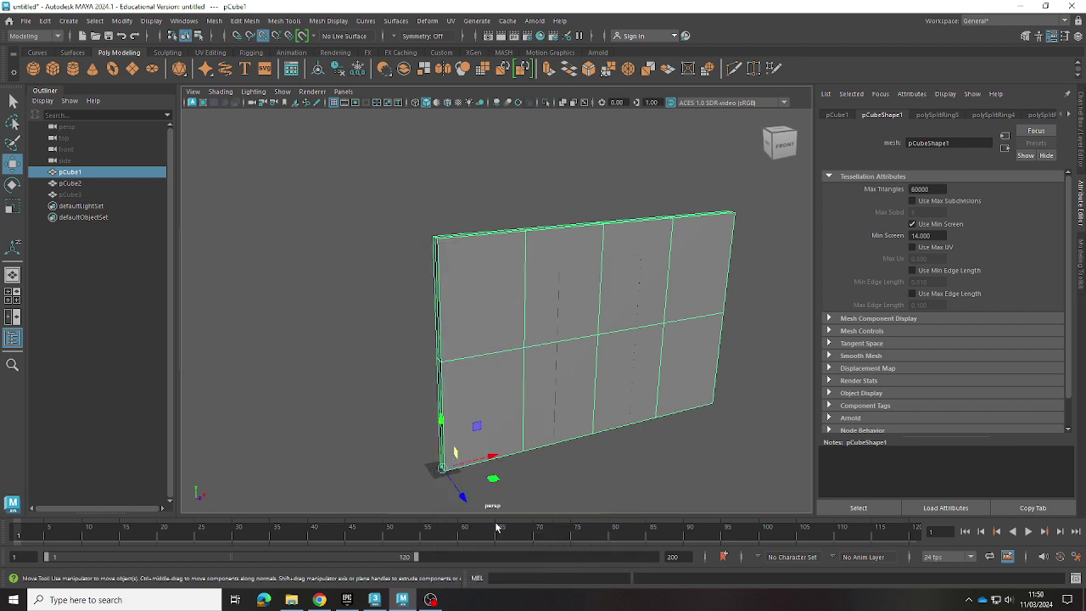
pyautogui.keyDown('shift'); pyautogui.rightClick(510, 419); pyautogui.keyUp('shift')
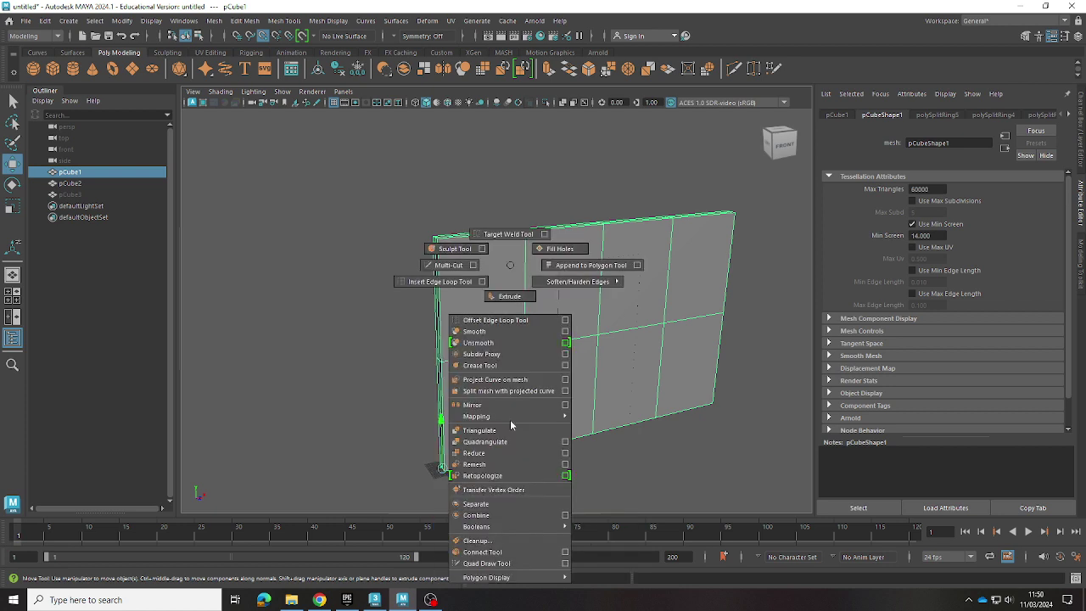
pyautogui.moveTo(477, 526)
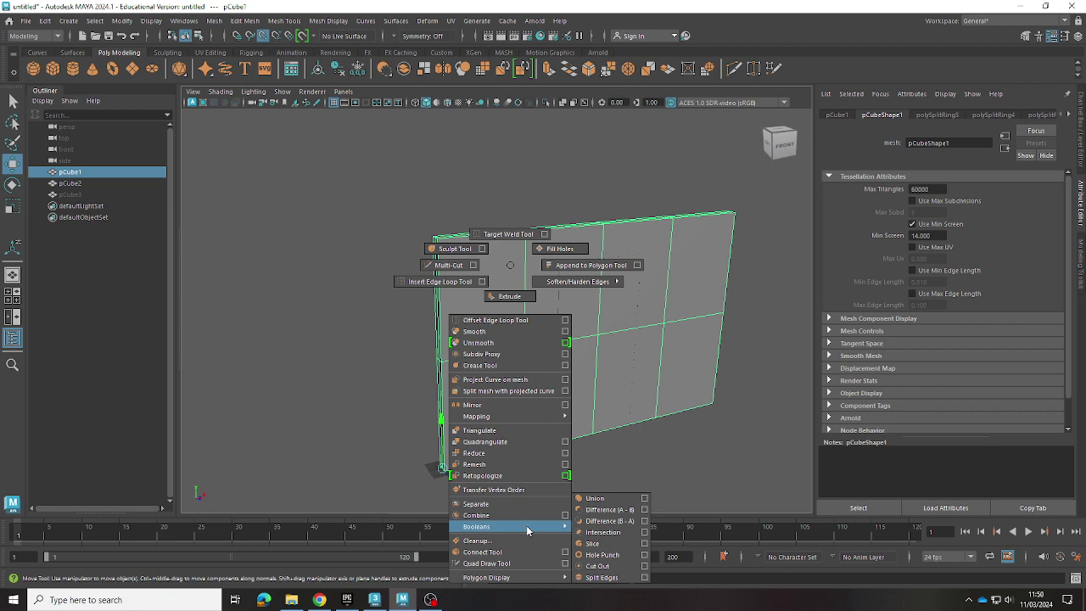
pyautogui.click(605, 532)
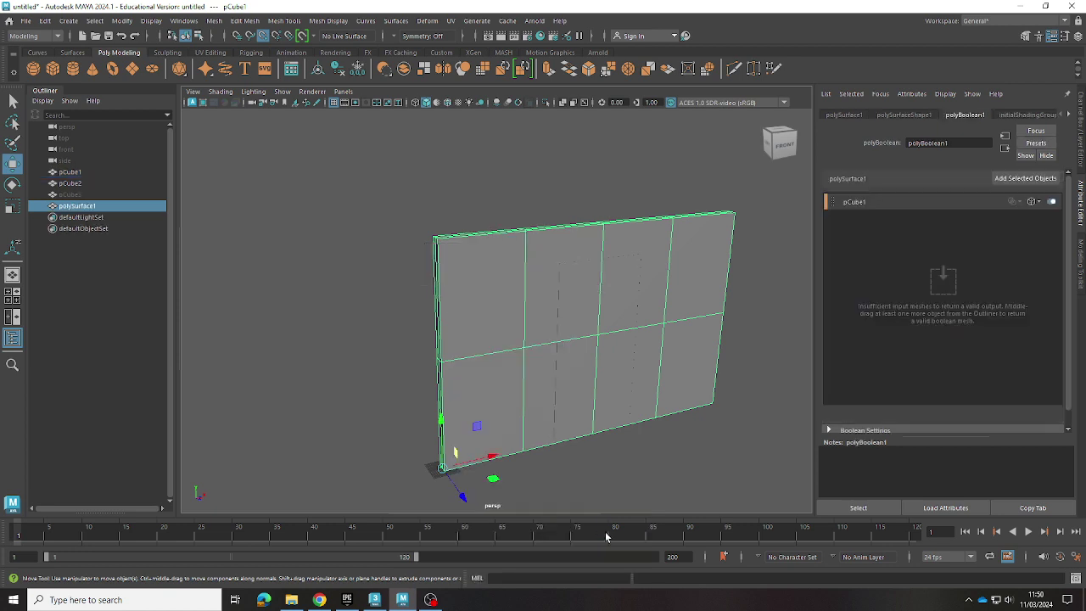
pyautogui.click(576, 403)
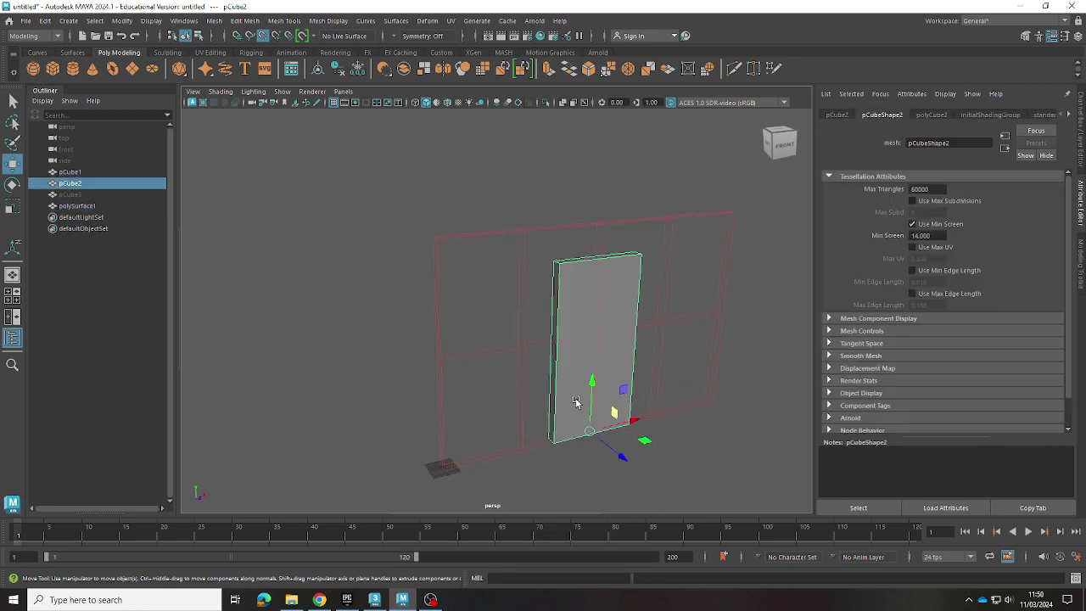
pyautogui.click(522, 393)
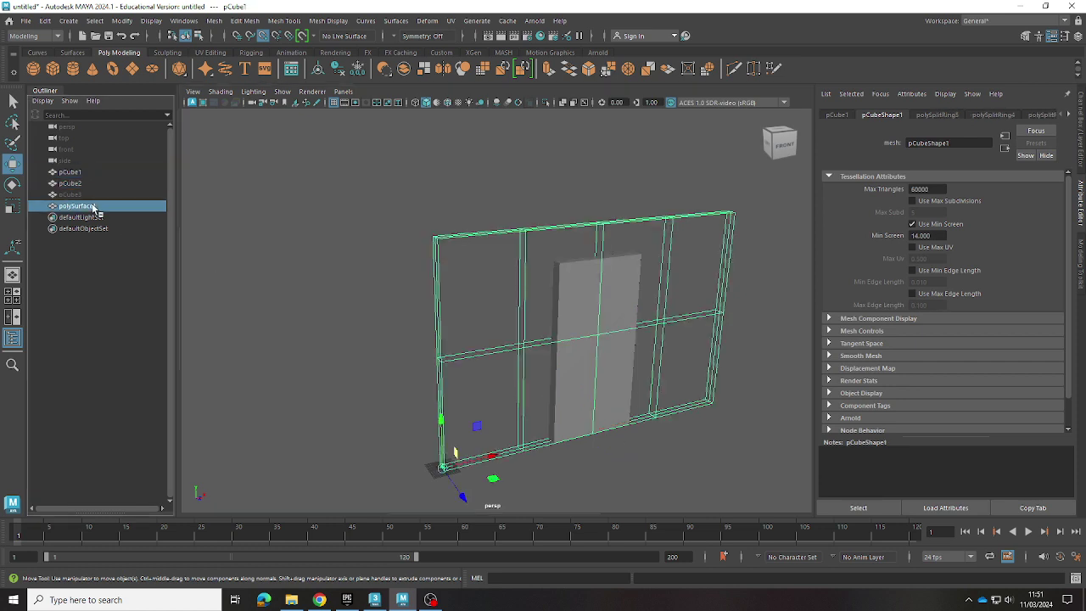
pyautogui.click(426, 296)
pyautogui.click(596, 332)
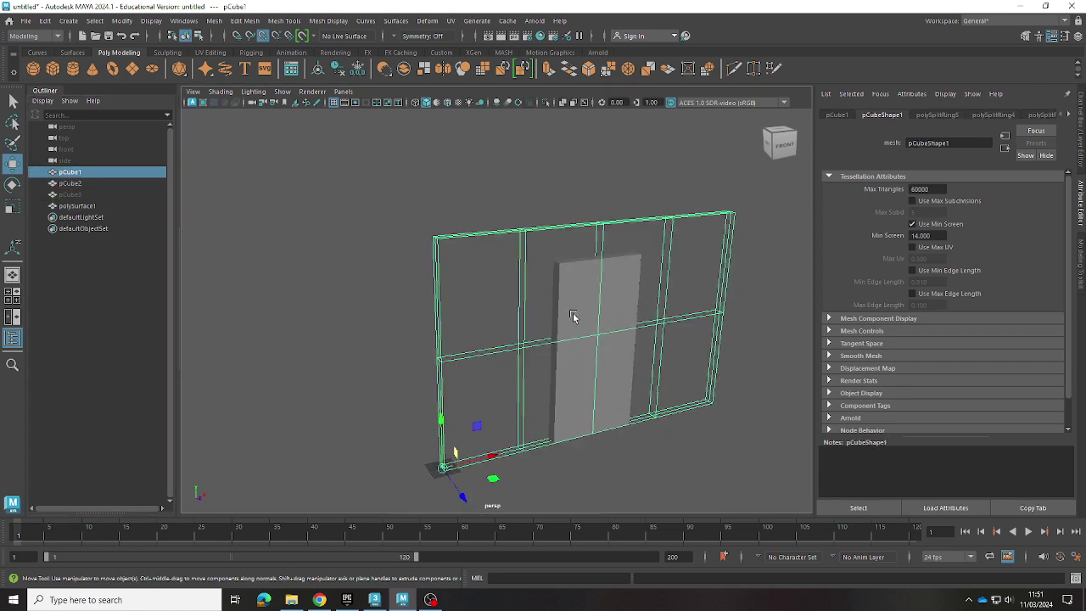
pyautogui.click(83, 206)
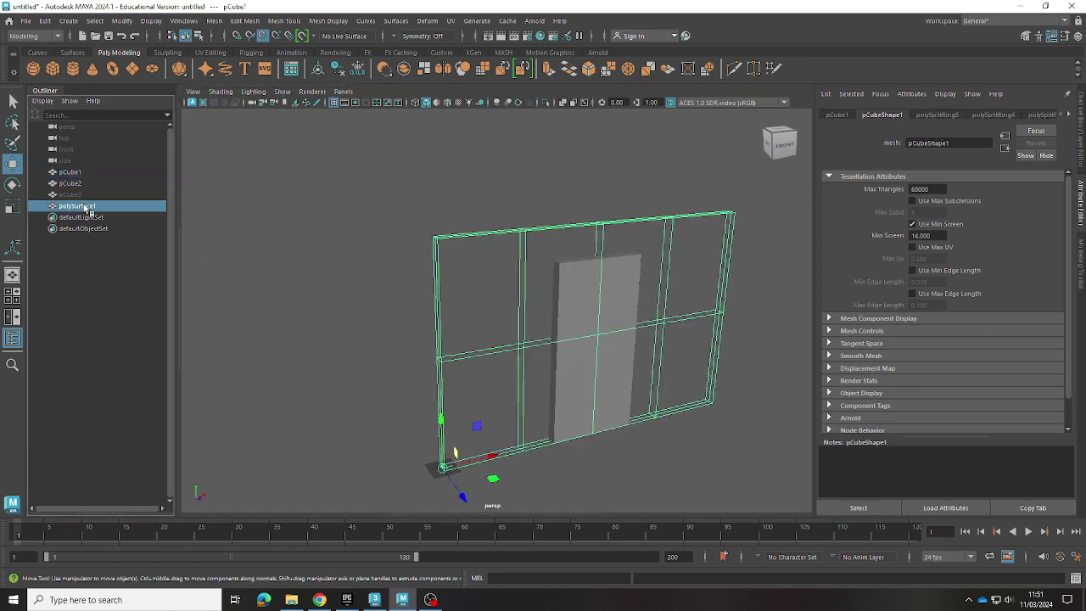
pyautogui.keyDown('shift'); pyautogui.moveTo(568, 325); pyautogui.dragTo(310, 268, button='right'); pyautogui.keyUp('shift')
pyautogui.click(560, 318)
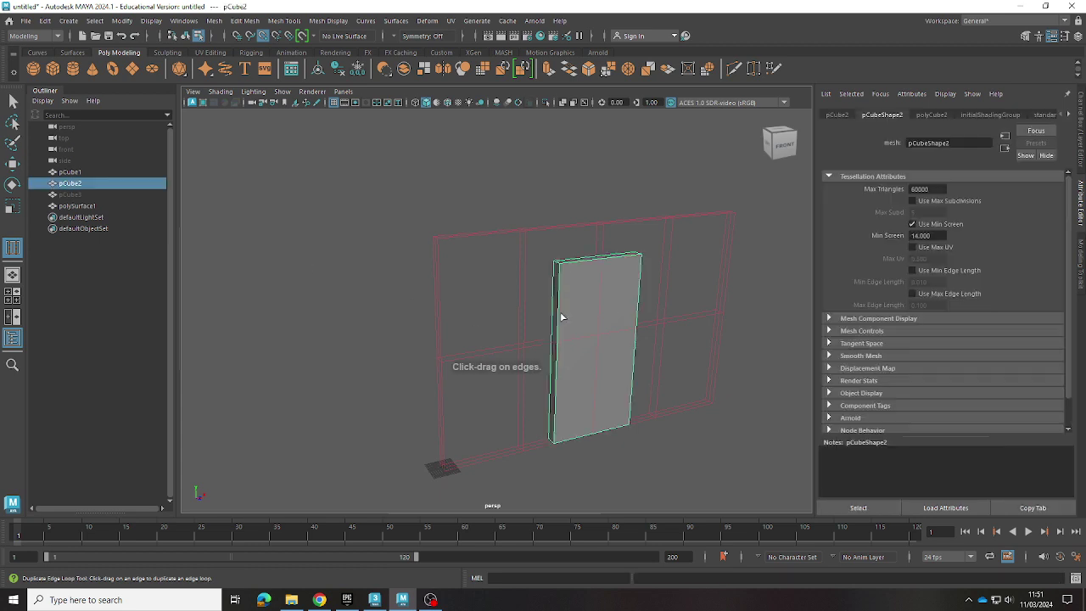
pyautogui.click(88, 207)
pyautogui.keyDown('shift'); pyautogui.click(79, 184); pyautogui.keyUp('shift')
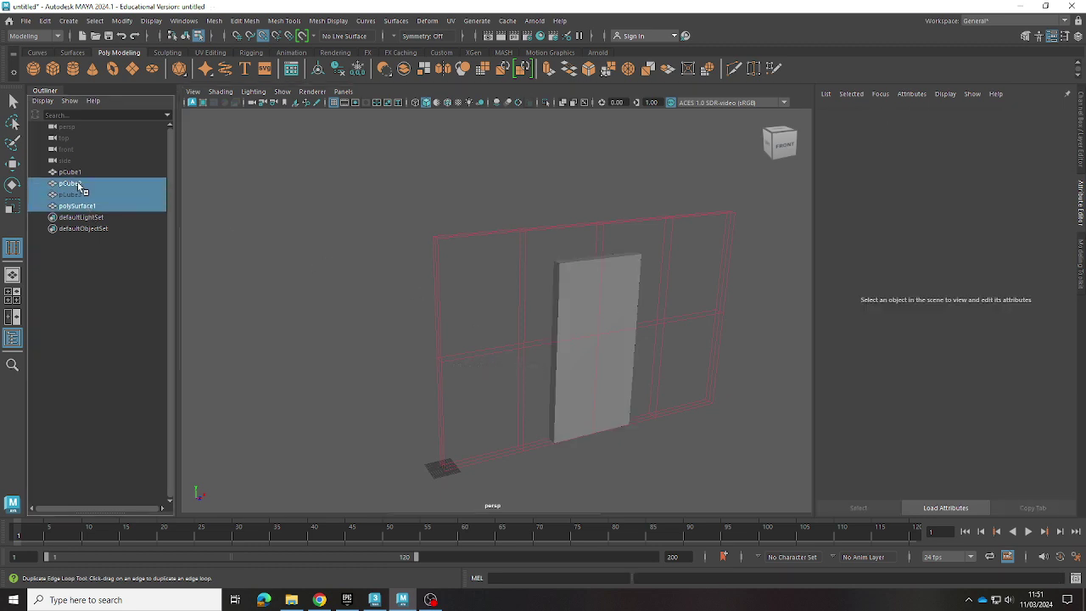
pyautogui.click(81, 194)
pyautogui.click(78, 183)
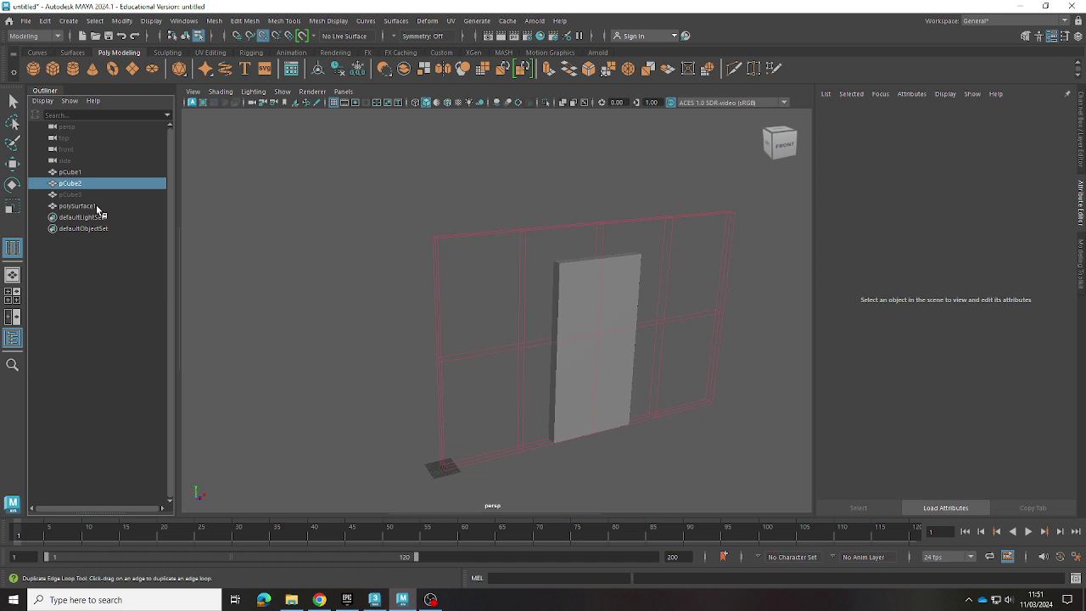
pyautogui.click(96, 207)
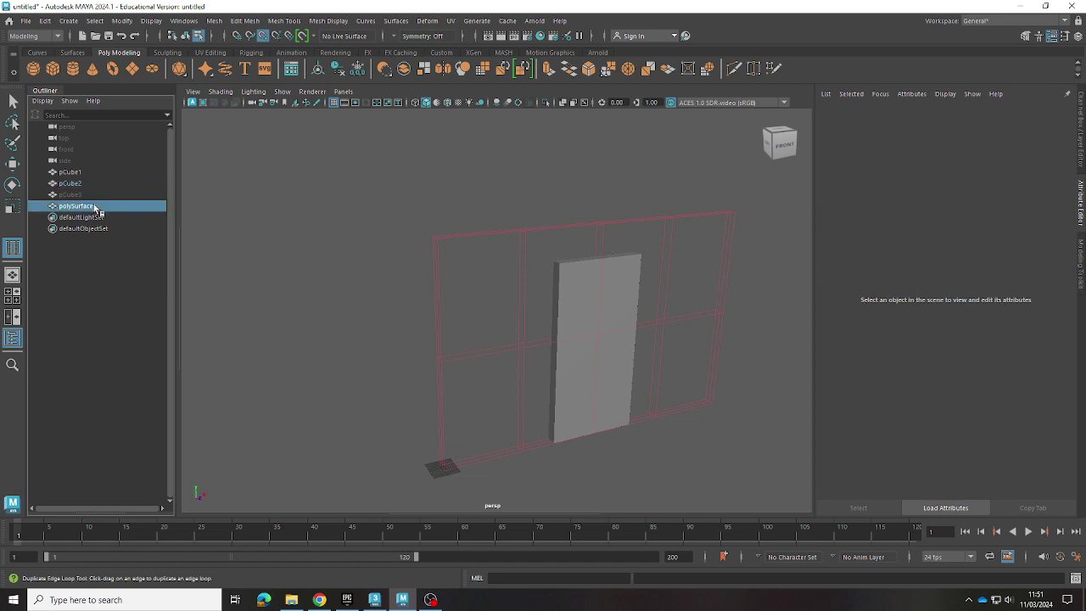
pyautogui.click(83, 184)
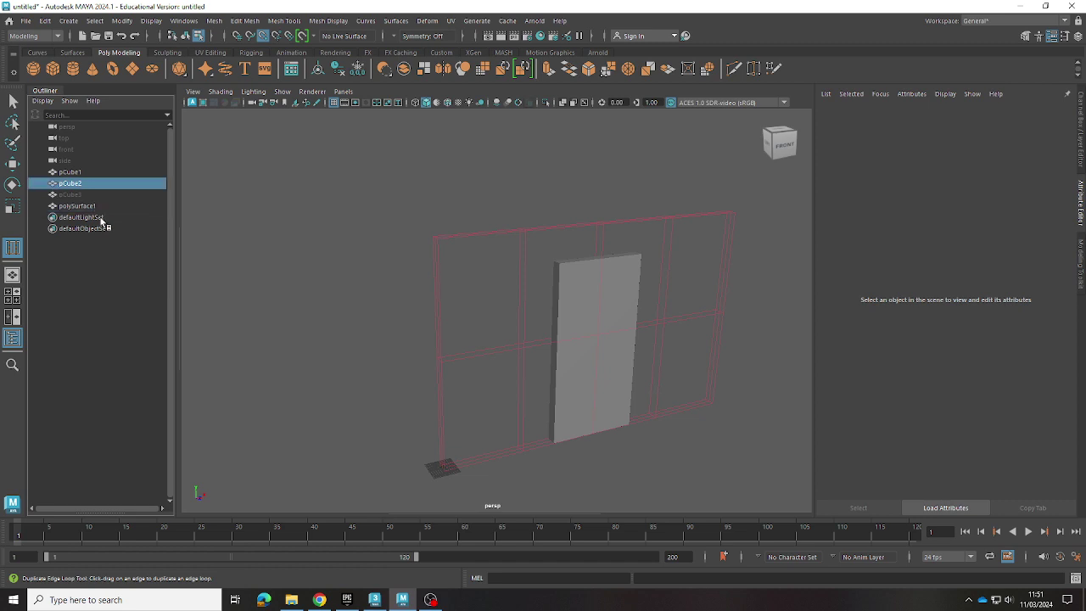
pyautogui.keyDown('shift'); pyautogui.click(96, 207); pyautogui.keyUp('shift')
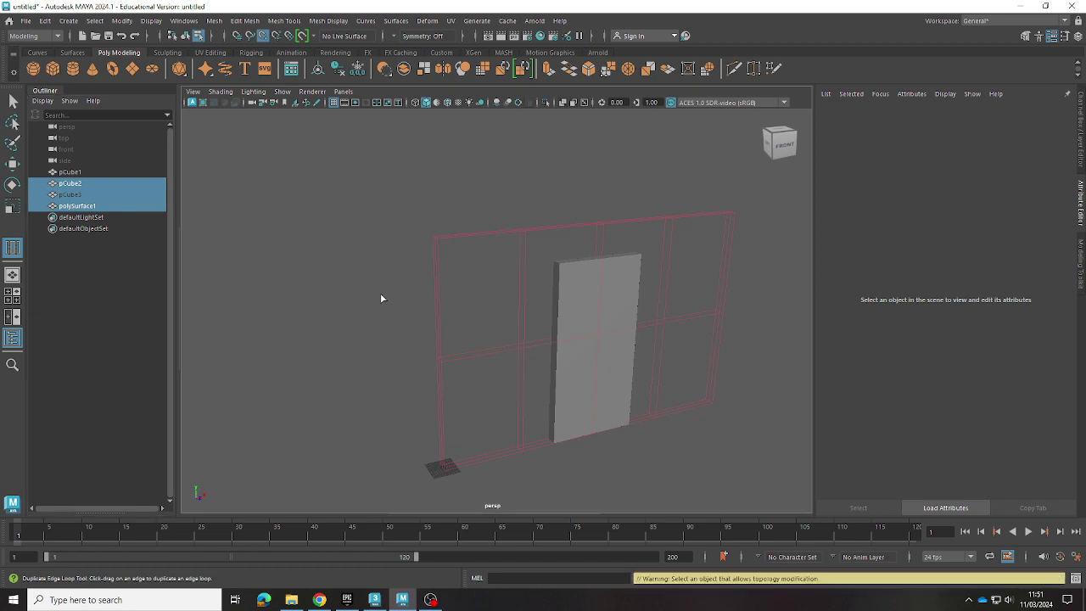
pyautogui.hotkey('ctrl', 'z')
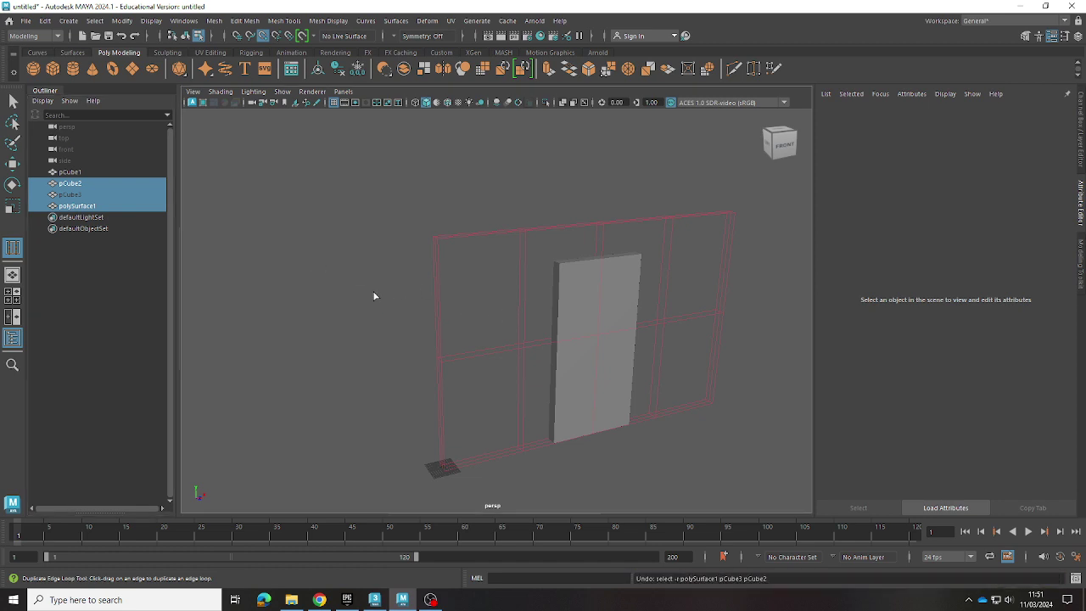
pyautogui.hotkey('ctrl', 'z')
pyautogui.hotkey('ctrl', 'z')
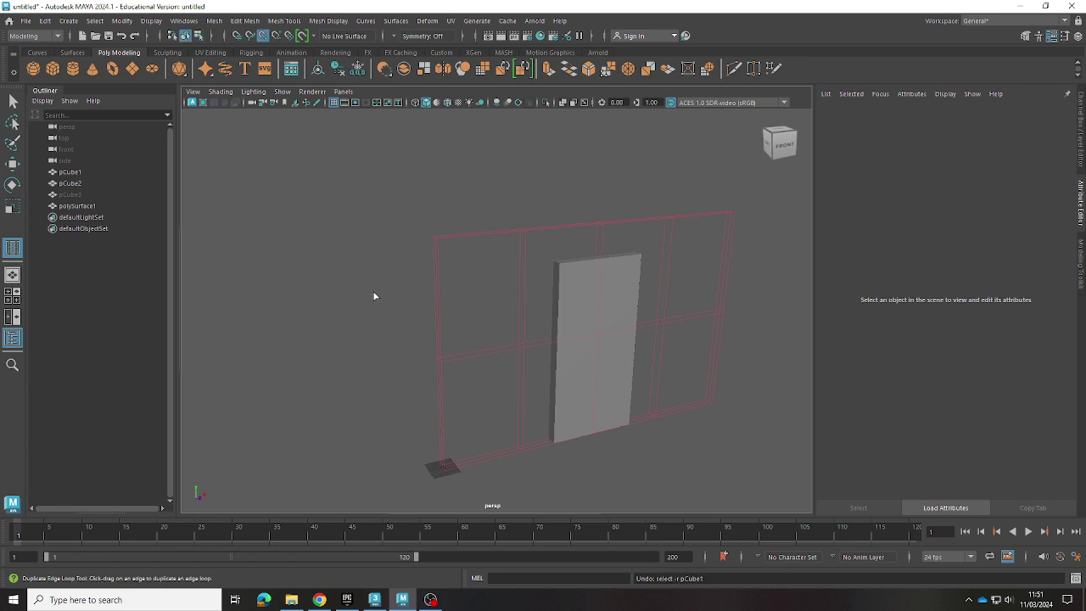
pyautogui.hotkey('ctrl', 'z')
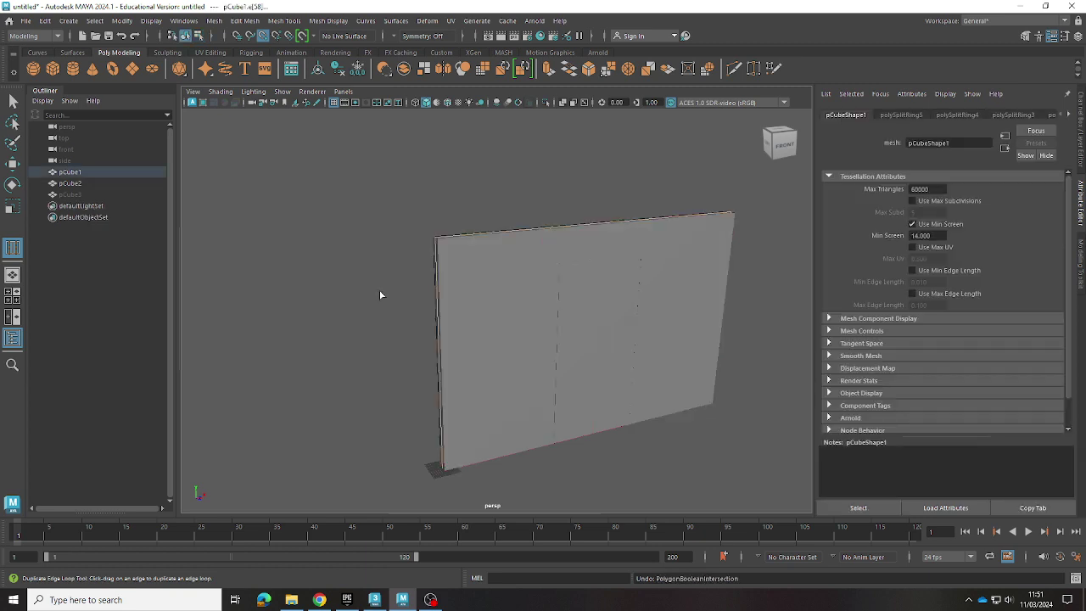
pyautogui.click(570, 294)
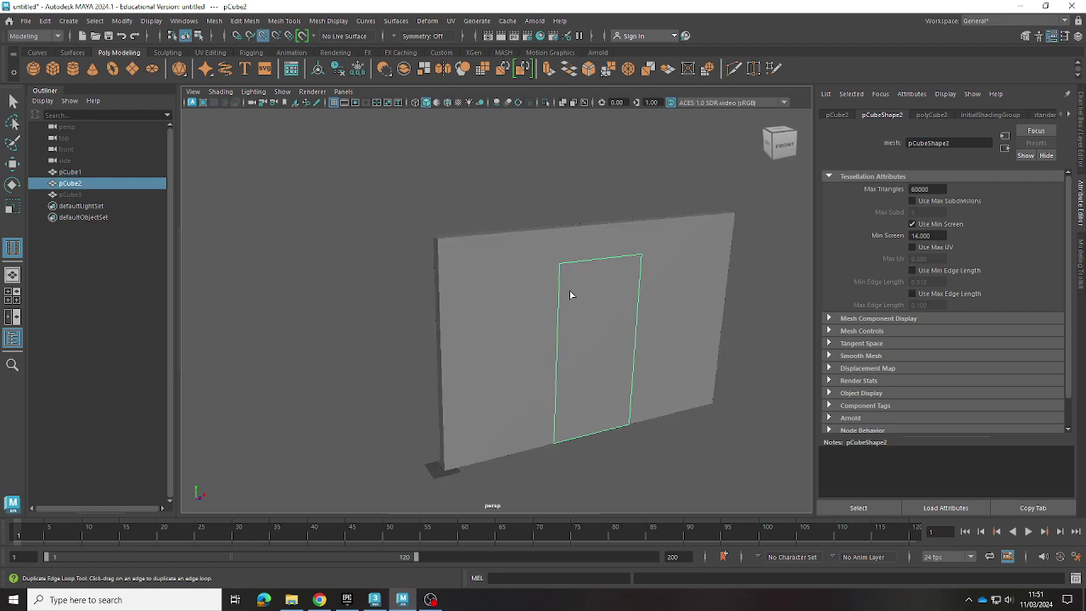
pyautogui.click(512, 279)
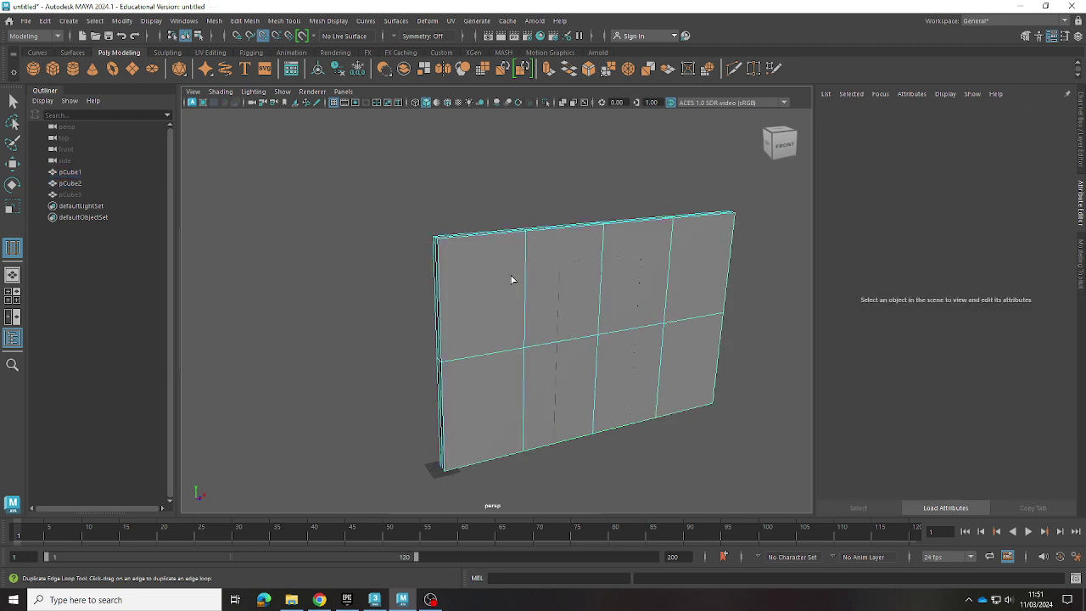
pyautogui.click(510, 279)
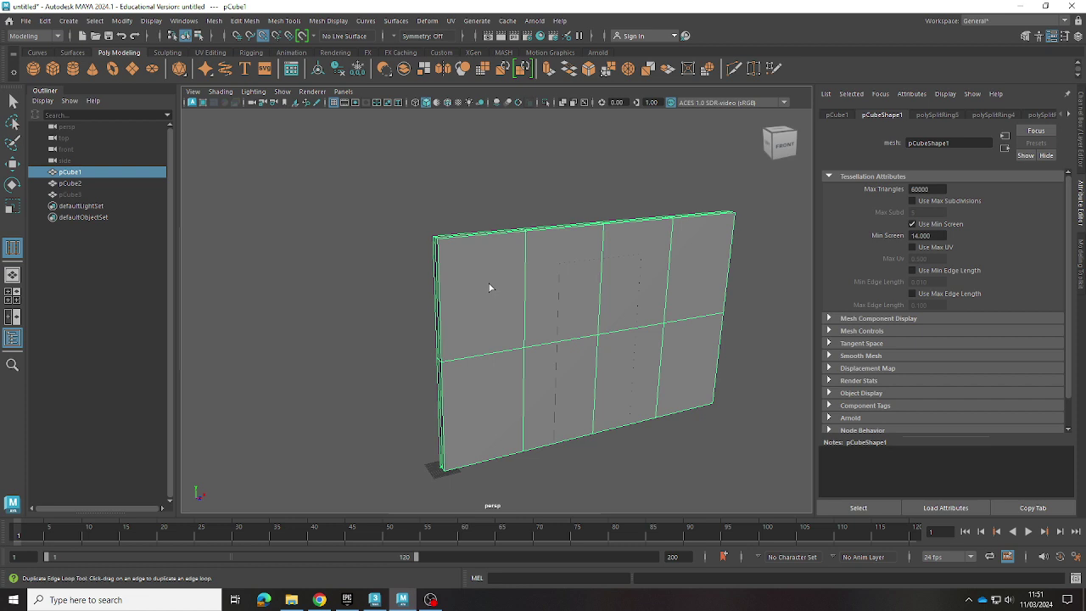
pyautogui.click(883, 95)
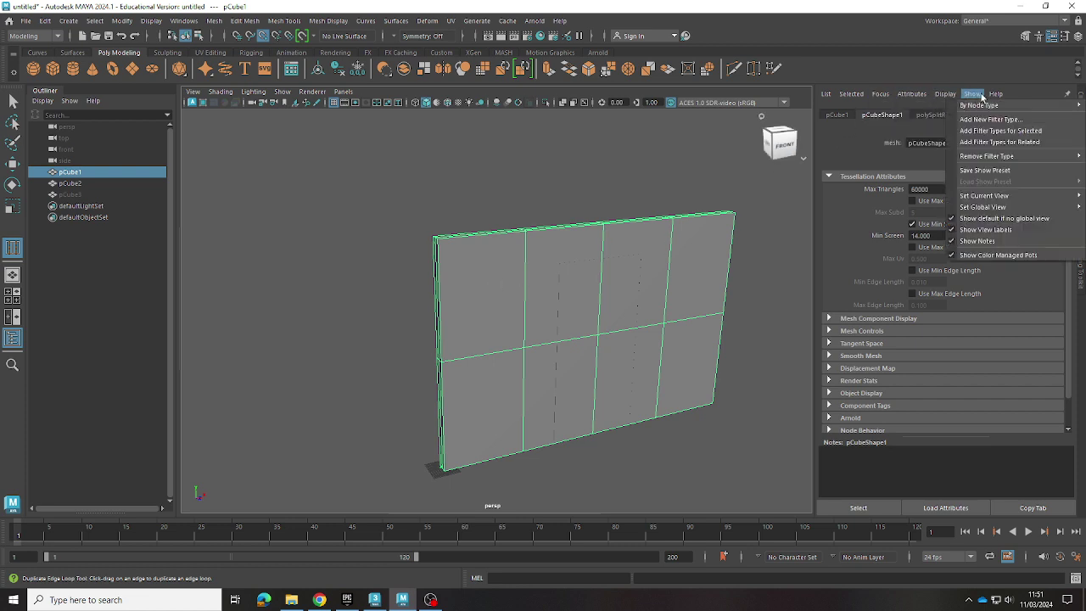
# - Keep the wall in object mode and bring up its polygon editing menu for Separate
pyautogui.click(462, 276)
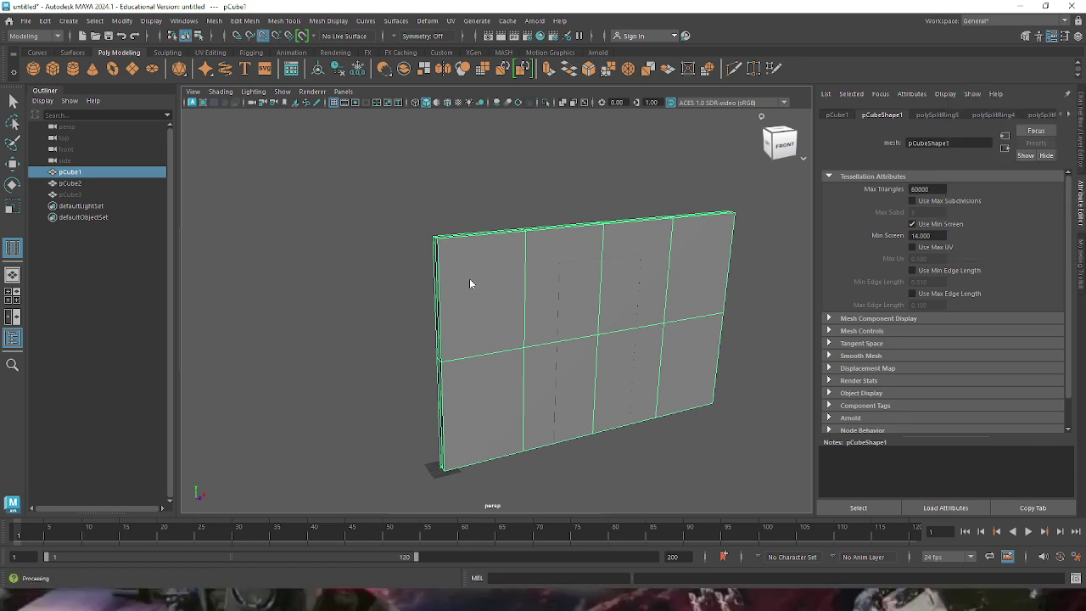
pyautogui.rightClick(470, 265)
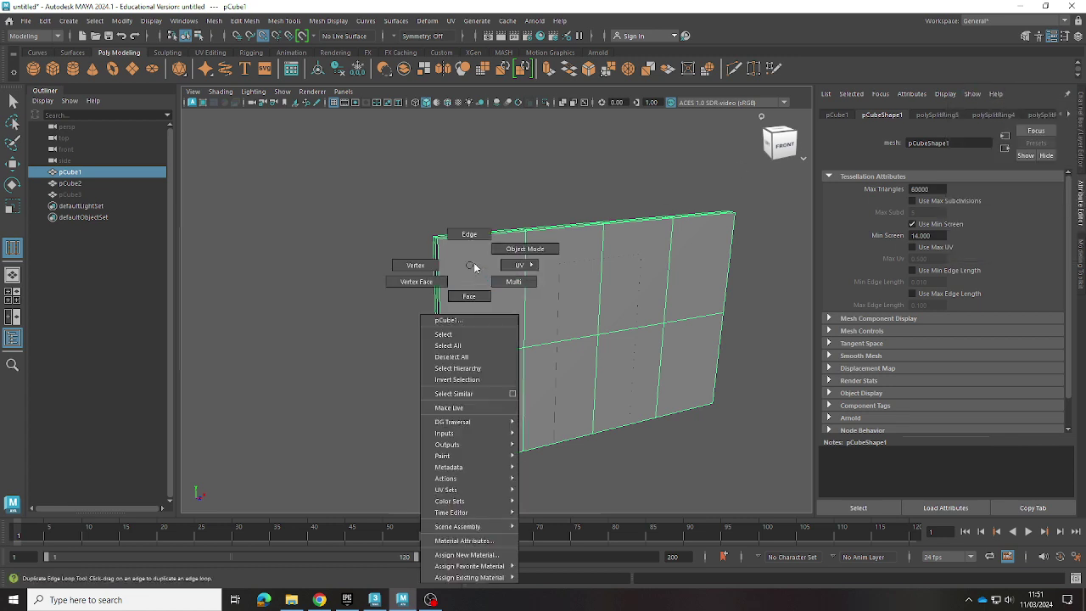
pyautogui.click(507, 252)
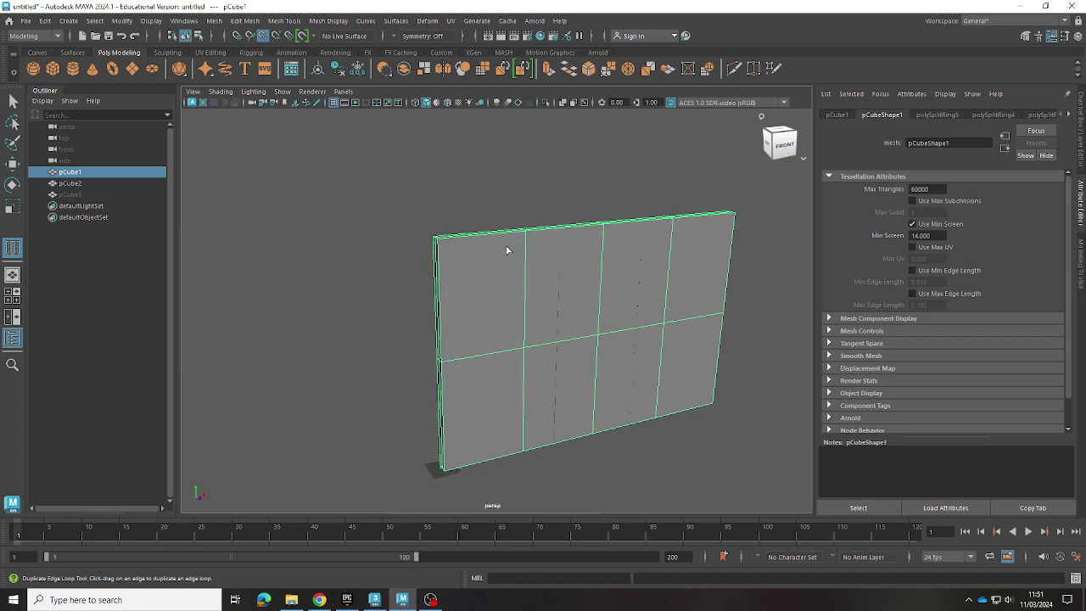
pyautogui.rightClick(495, 264)
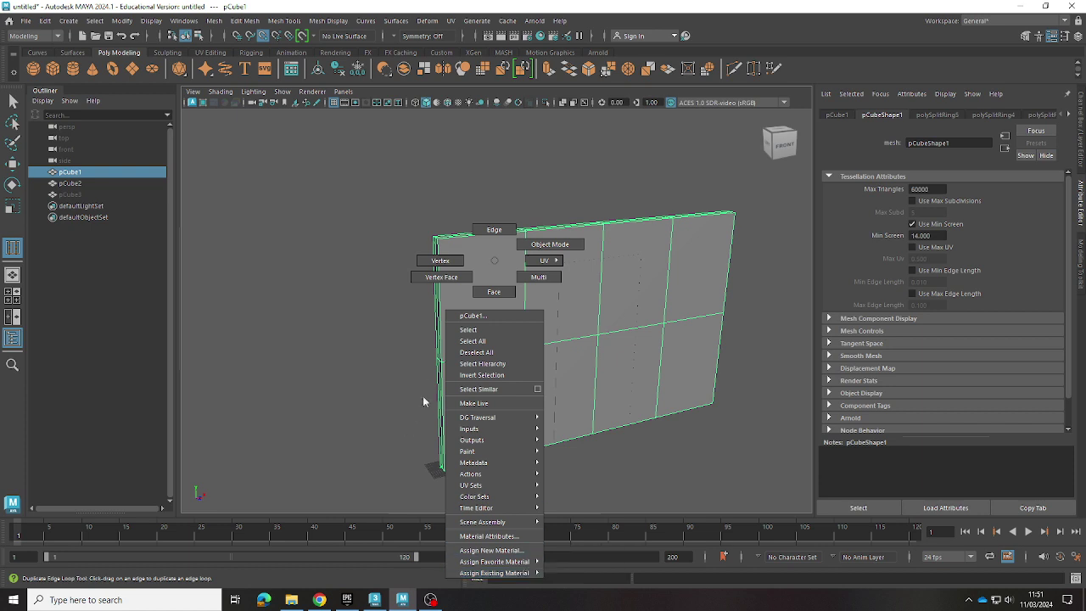
pyautogui.click(415, 377)
pyautogui.keyDown('shift'); pyautogui.rightClick(499, 268); pyautogui.keyUp('shift')
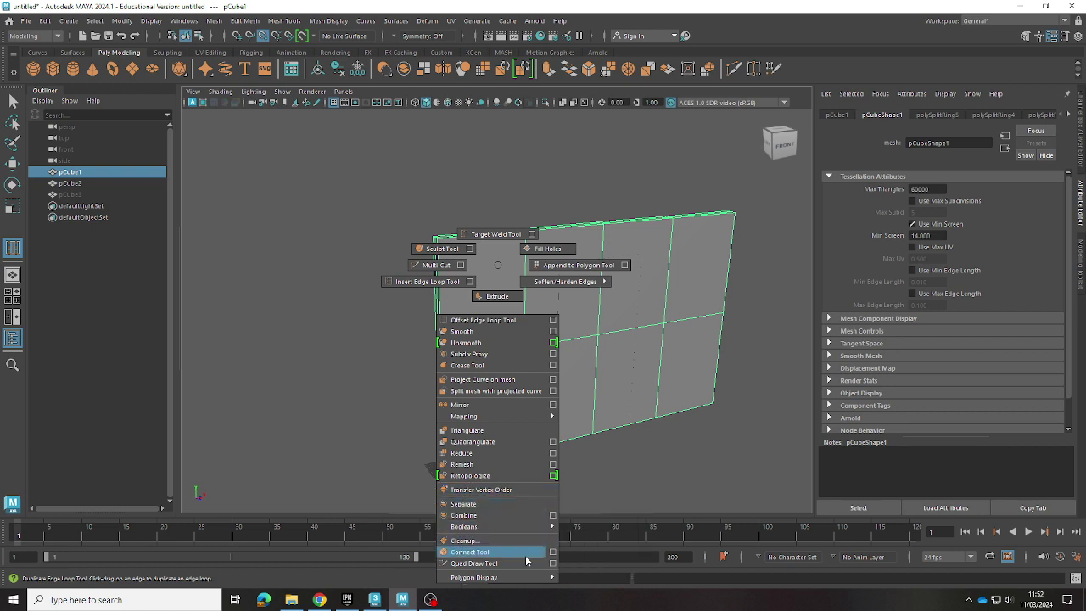
# - Separate the wall mesh, then try selecting the wall and door piece together
pyautogui.click(510, 503)
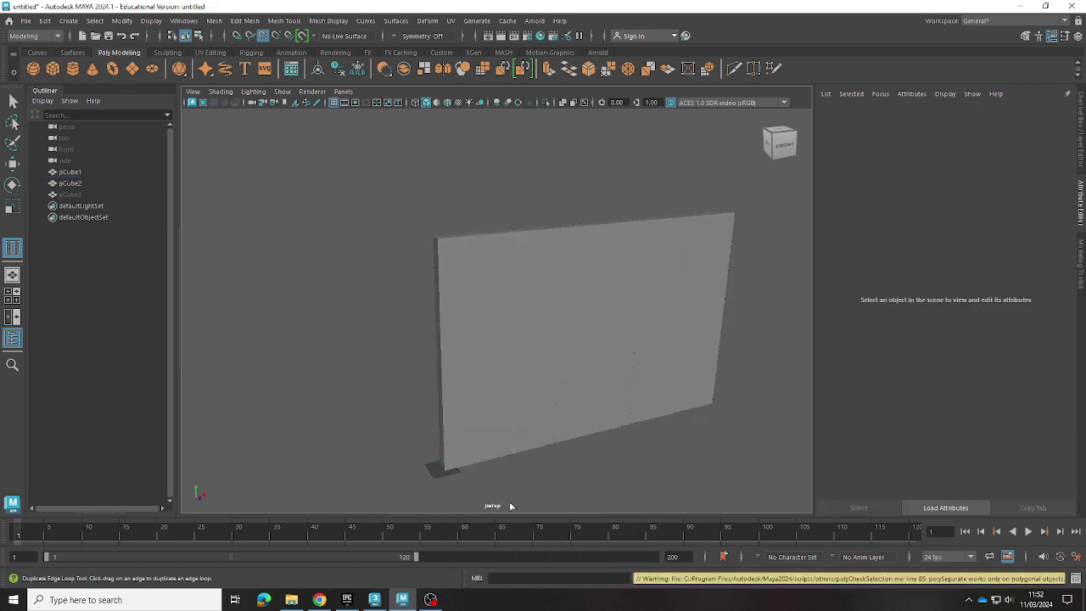
pyautogui.click(585, 387)
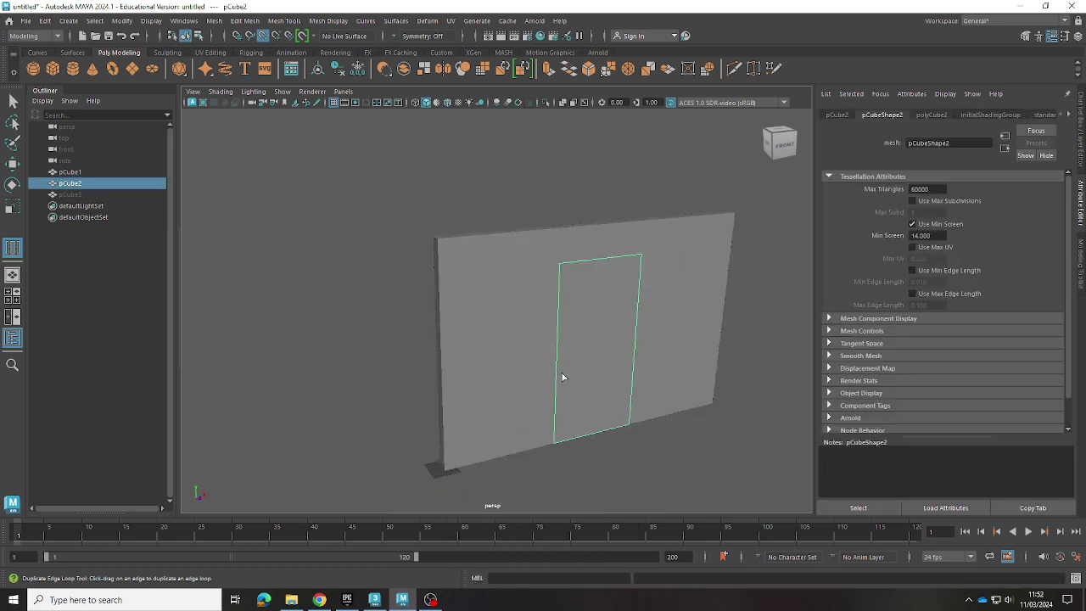
pyautogui.click(531, 370)
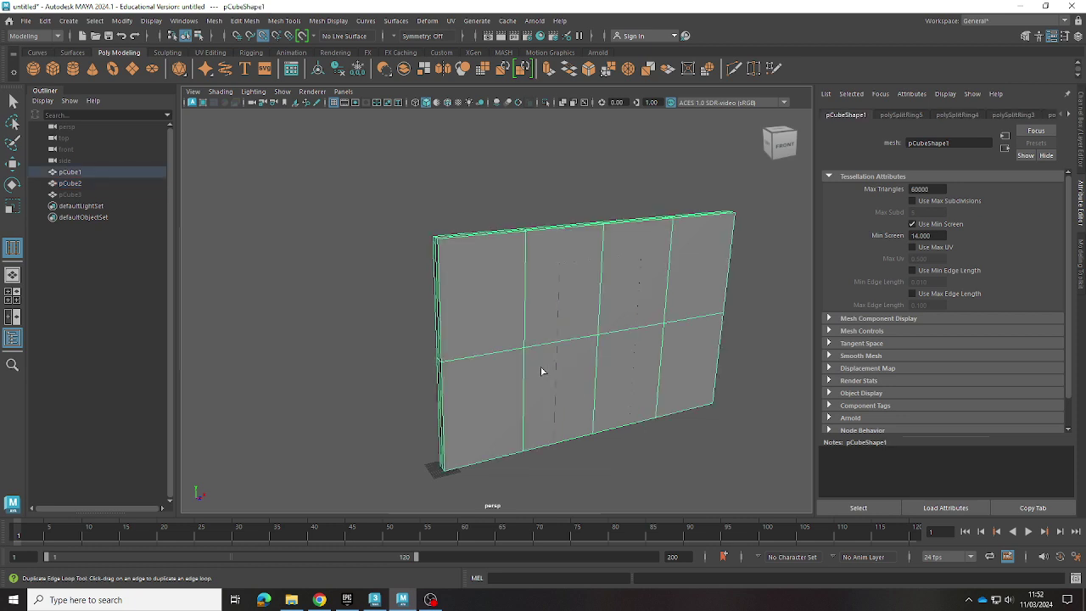
pyautogui.keyDown('ctrl'); pyautogui.click(73, 172); pyautogui.keyUp('ctrl')
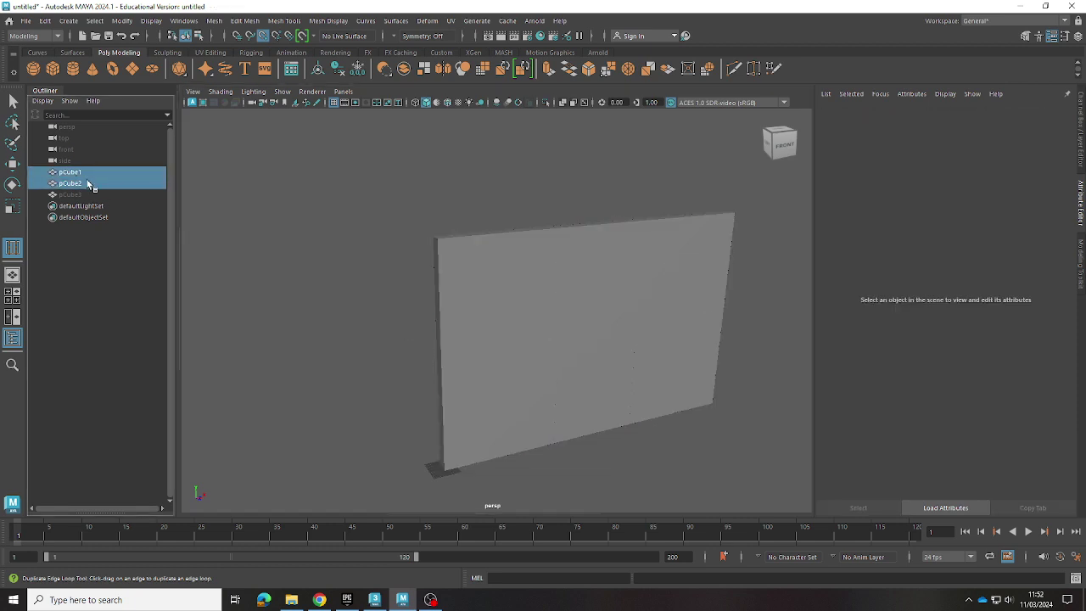
pyautogui.keyDown('ctrl'); pyautogui.click(91, 183); pyautogui.keyUp('ctrl')
pyautogui.rightClick(92, 187)
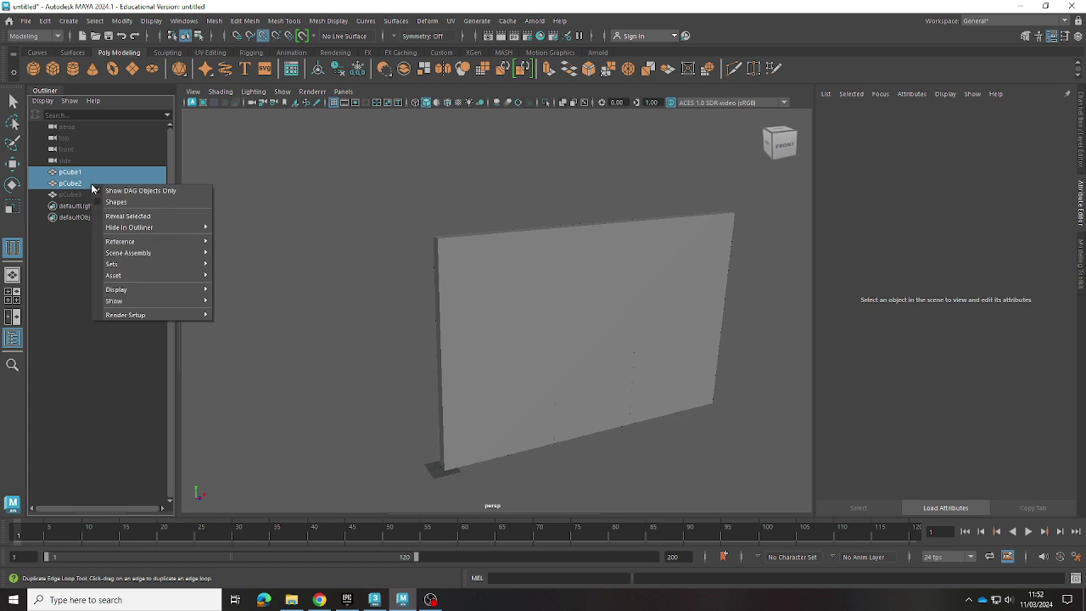
pyautogui.keyDown('shift'); pyautogui.rightClick(507, 356); pyautogui.keyUp('shift')
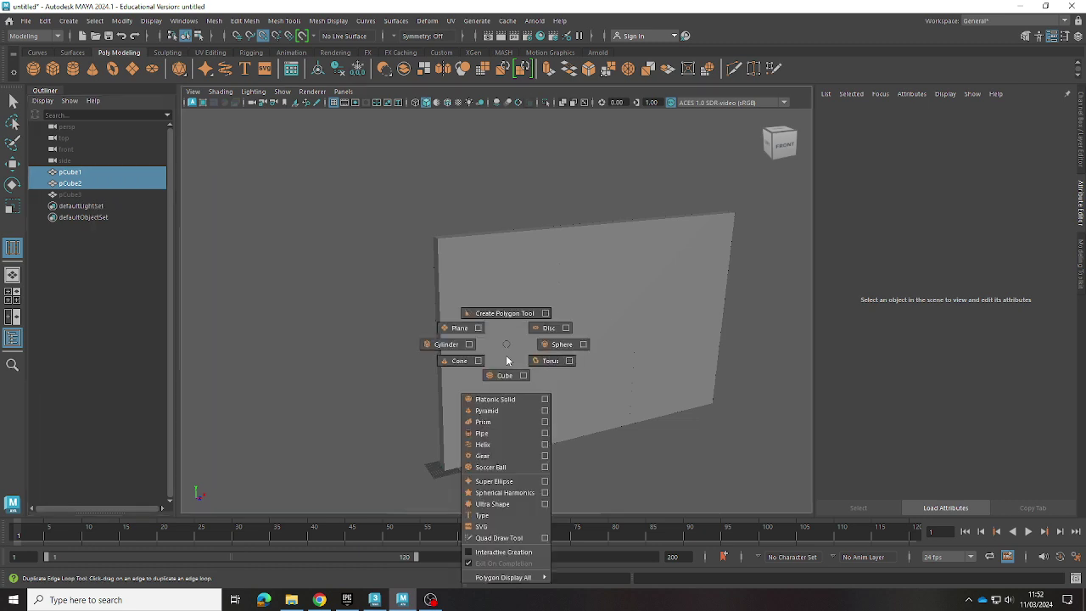
pyautogui.click(506, 359)
# - Select pCube1 and add pCube2 to the selection in the Outliner
pyautogui.click(506, 359)
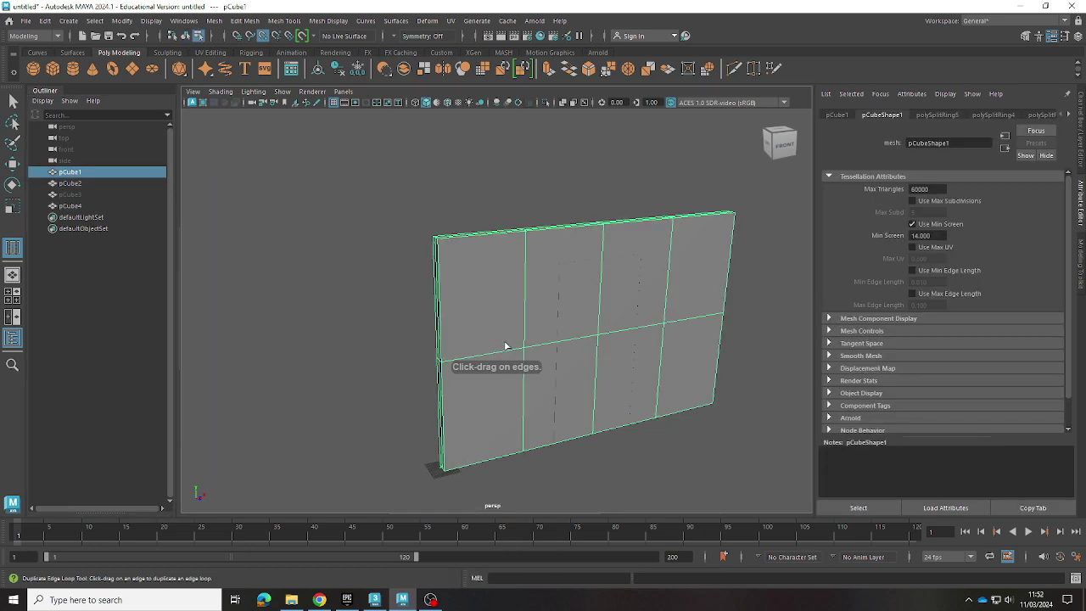
pyautogui.click(567, 360)
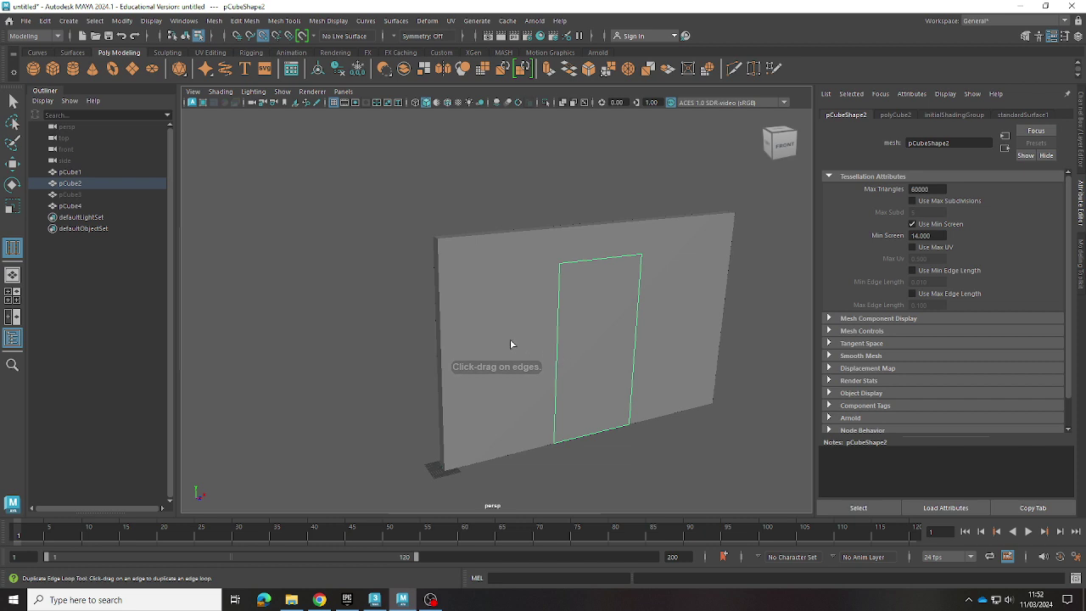
pyautogui.click(147, 223)
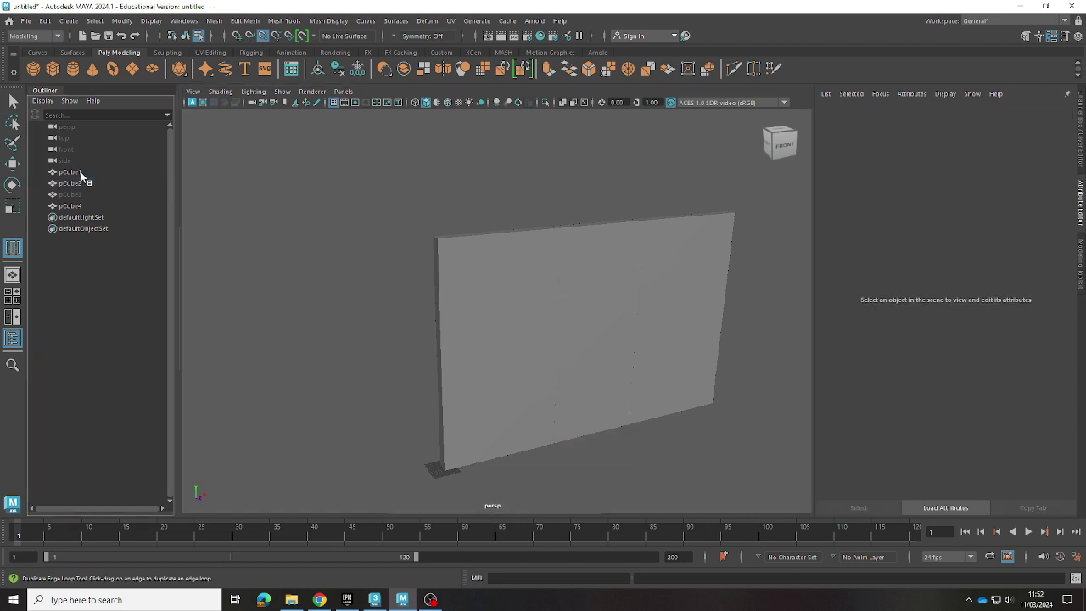
pyautogui.click(62, 174)
pyautogui.keyDown('ctrl'); pyautogui.click(74, 184); pyautogui.keyUp('ctrl')
pyautogui.rightClick(75, 188)
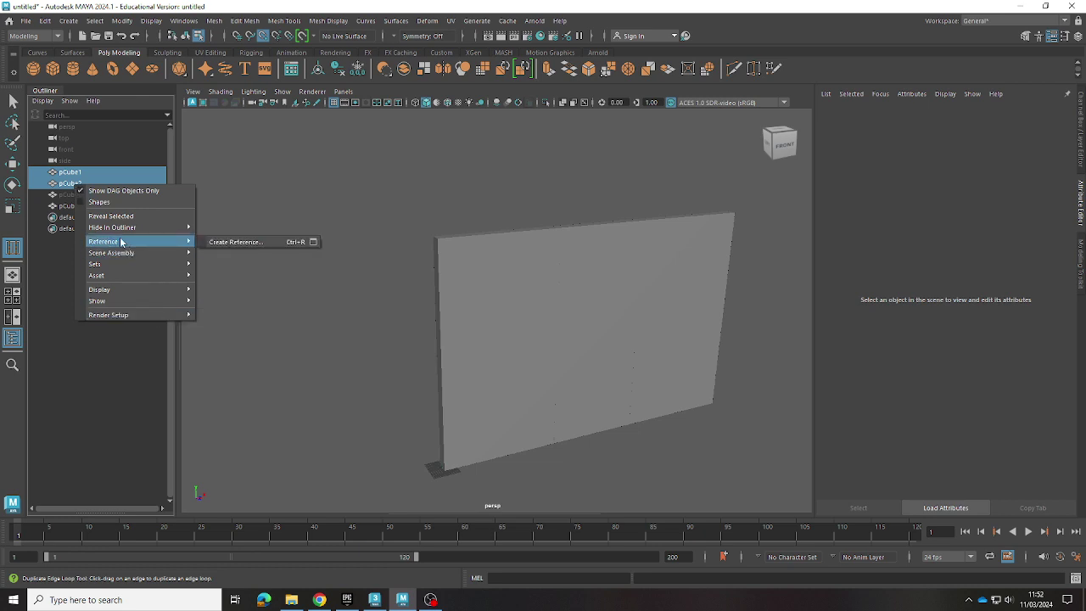
pyautogui.moveTo(111, 253)
pyautogui.click(302, 316)
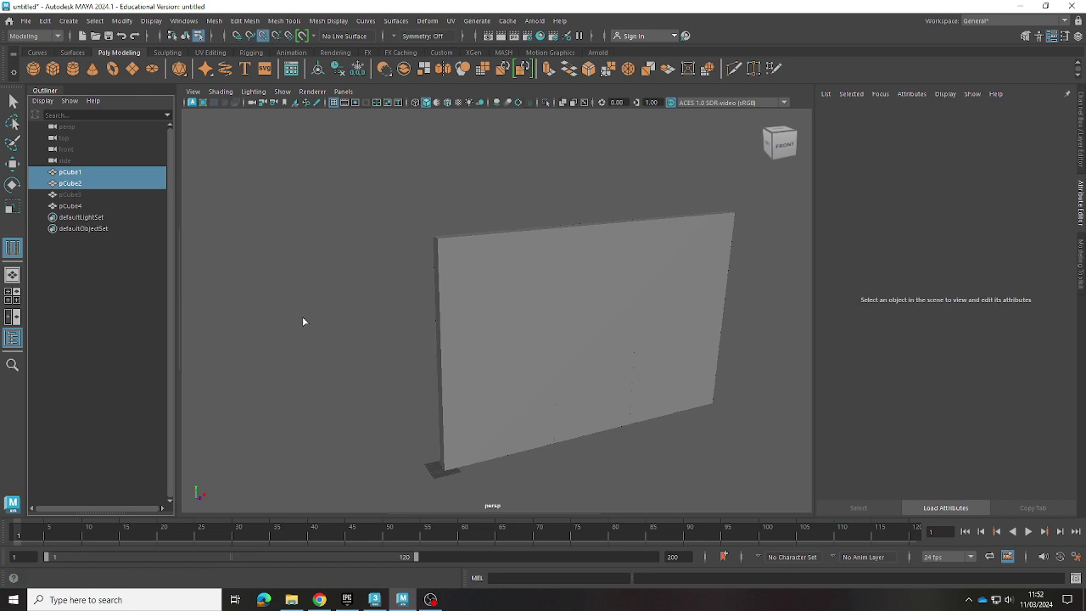
pyautogui.keyDown('shift'); pyautogui.rightClick(362, 332); pyautogui.keyUp('shift')
# - Drag out an edge loop near the wall's top, then undo the extra loops twice
pyautogui.keyDown('shift'); pyautogui.rightClick(481, 331); pyautogui.keyUp('shift')
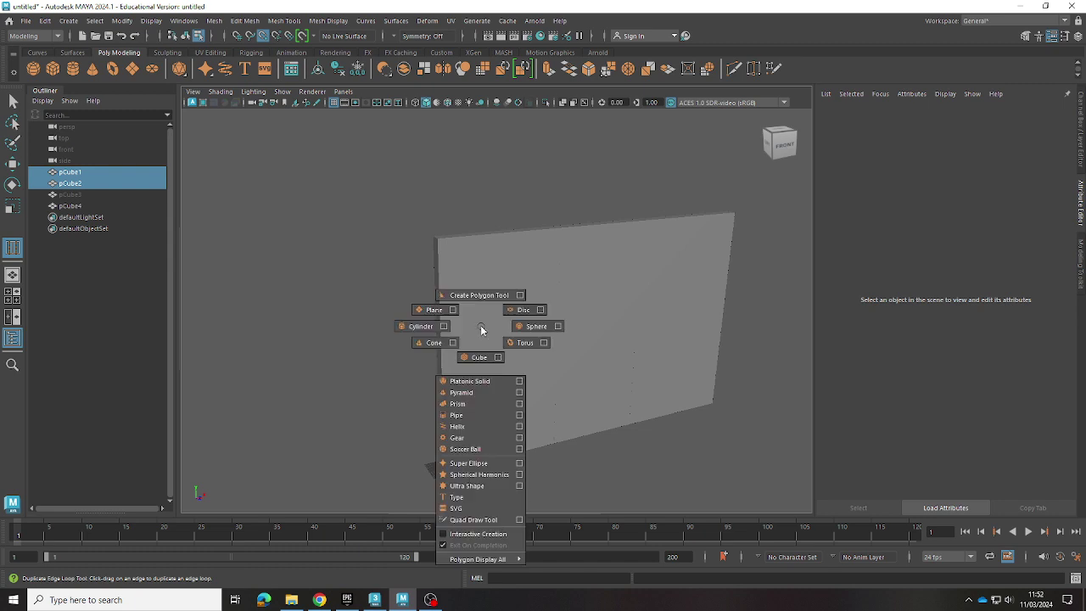
pyautogui.moveTo(478, 560)
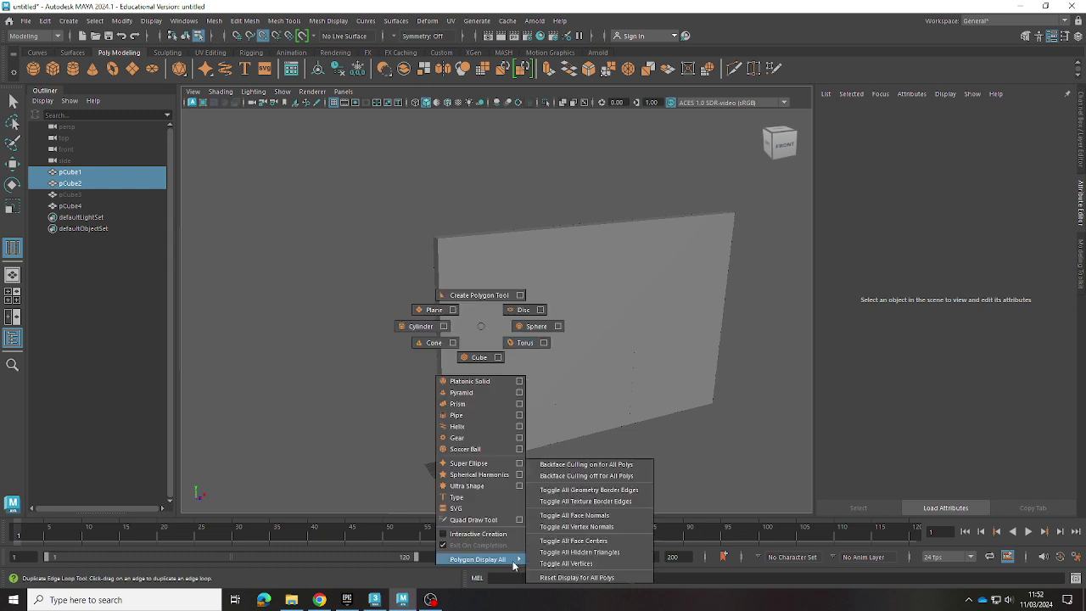
pyautogui.press('Escape')
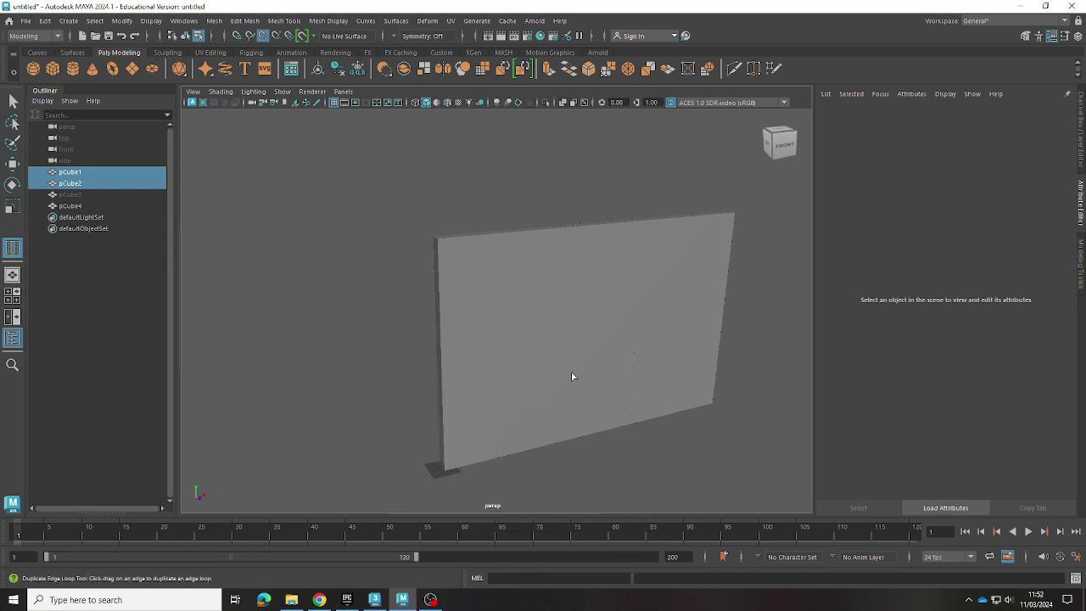
pyautogui.click(572, 376)
pyautogui.moveTo(504, 344)
pyautogui.mouseDown()
pyautogui.moveTo(524, 323)
pyautogui.moveTo(475, 315)
pyautogui.mouseUp()
pyautogui.hotkey('ctrl', 'z')
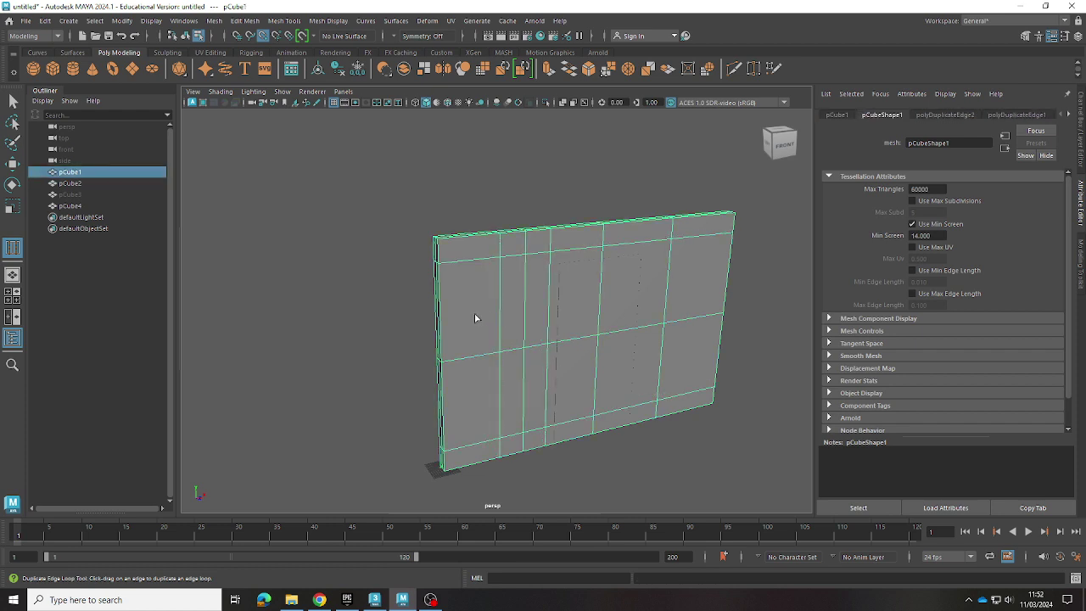
pyautogui.hotkey('ctrl', 'z')
# - Undo the remaining edge loop and select the wall pCube1 in the Outliner
pyautogui.hotkey('ctrl', 'z')
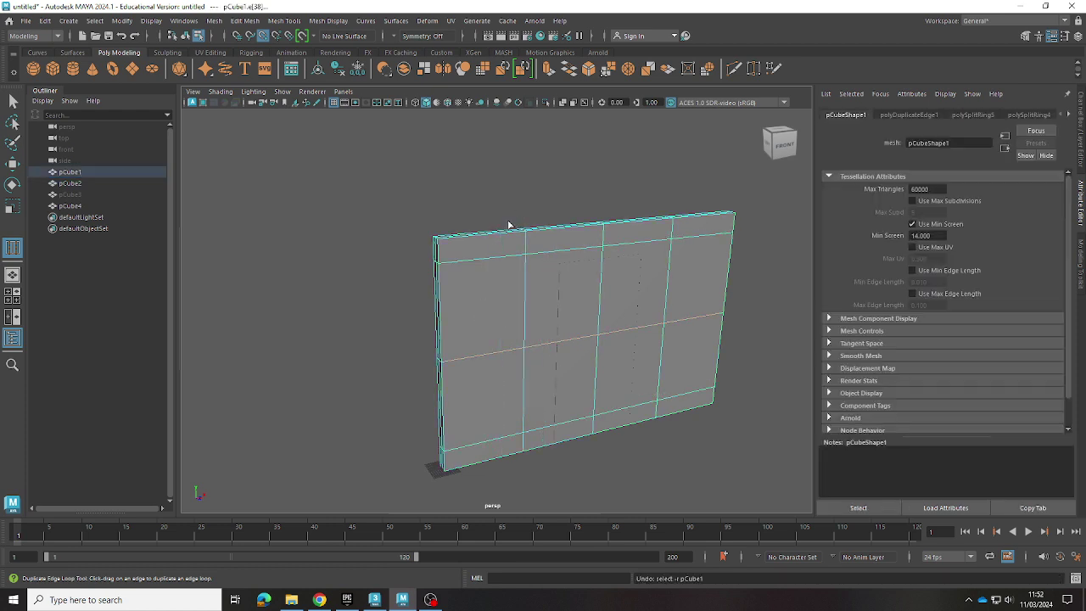
pyautogui.hotkey('ctrl', 'z')
pyautogui.hotkey('ctrl', 'z')
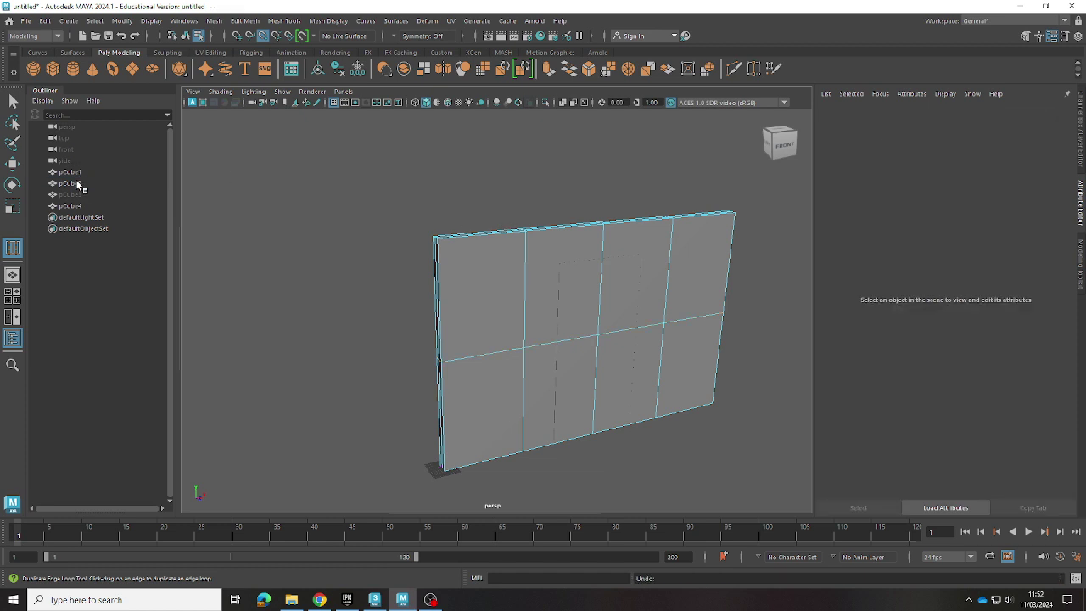
pyautogui.click(85, 183)
pyautogui.click(90, 177)
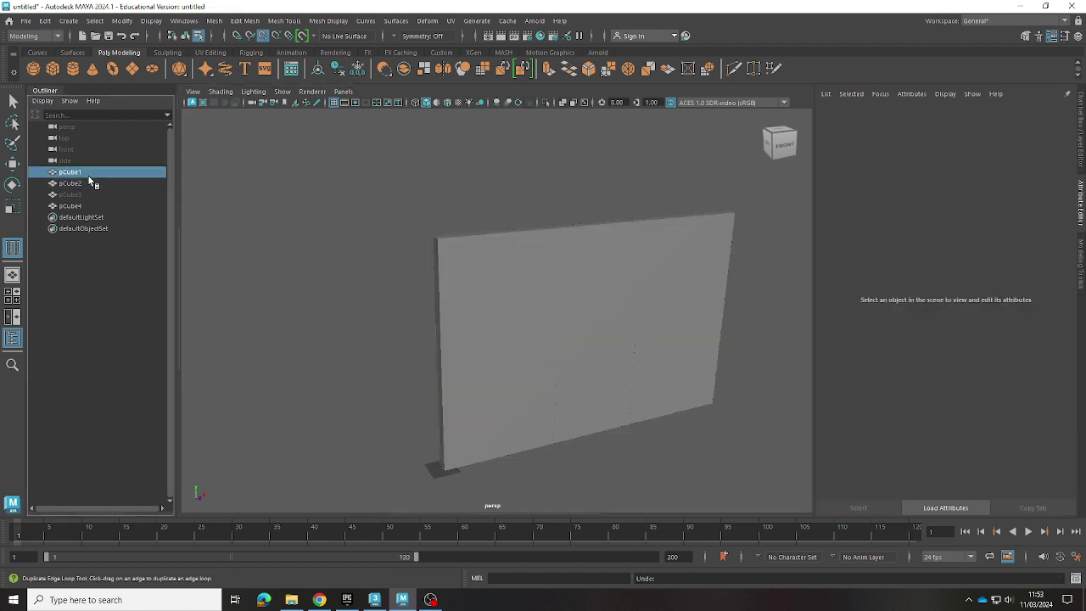
pyautogui.click(99, 186)
pyautogui.click(104, 176)
pyautogui.doubleClick(117, 179)
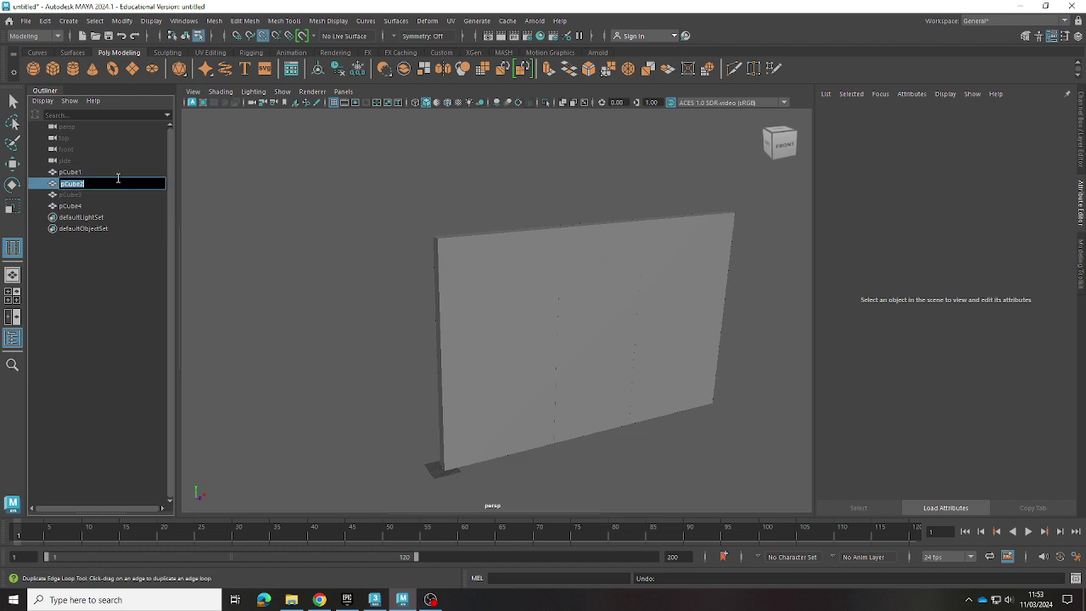
pyautogui.press('Return')
pyautogui.click(53, 176)
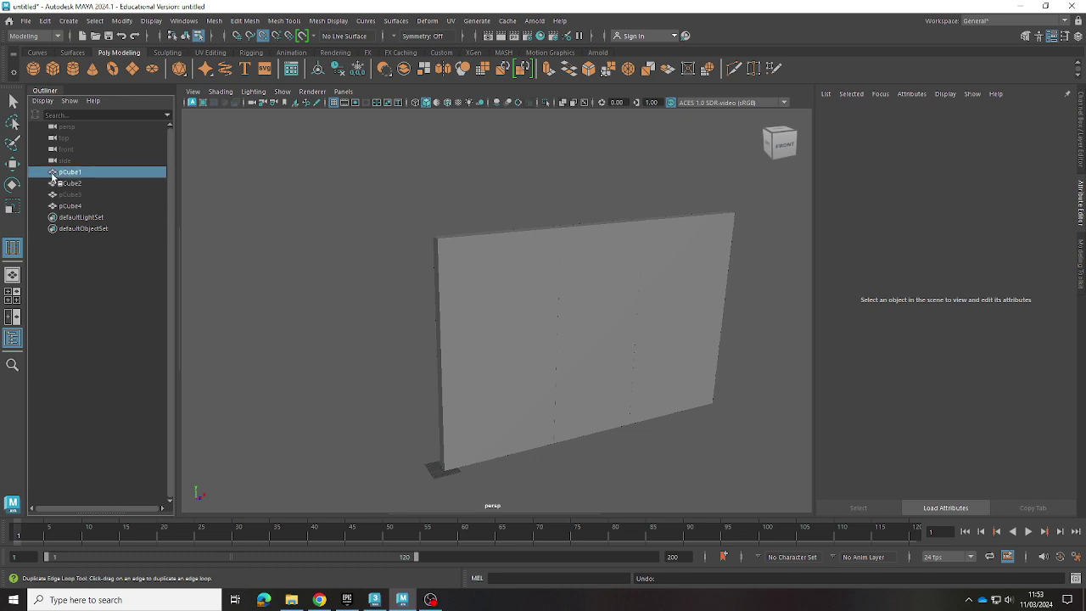
# - Run Fill Holes on the wall pCube1, adding a polyCloseBorder1 node
pyautogui.keyDown('shift'); pyautogui.rightClick(472, 267); pyautogui.keyUp('shift')
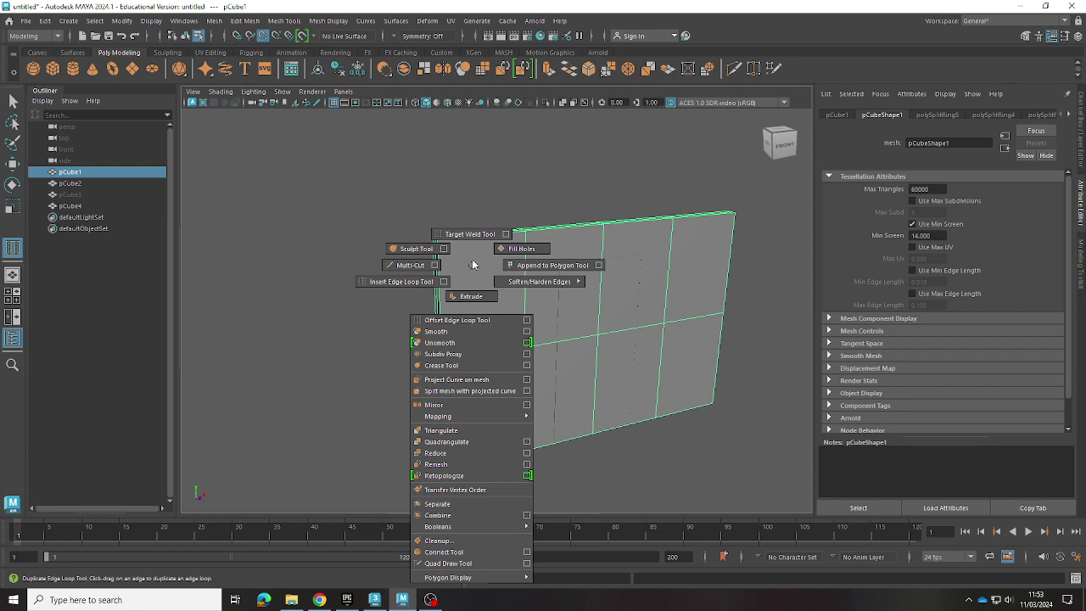
pyautogui.click(504, 248)
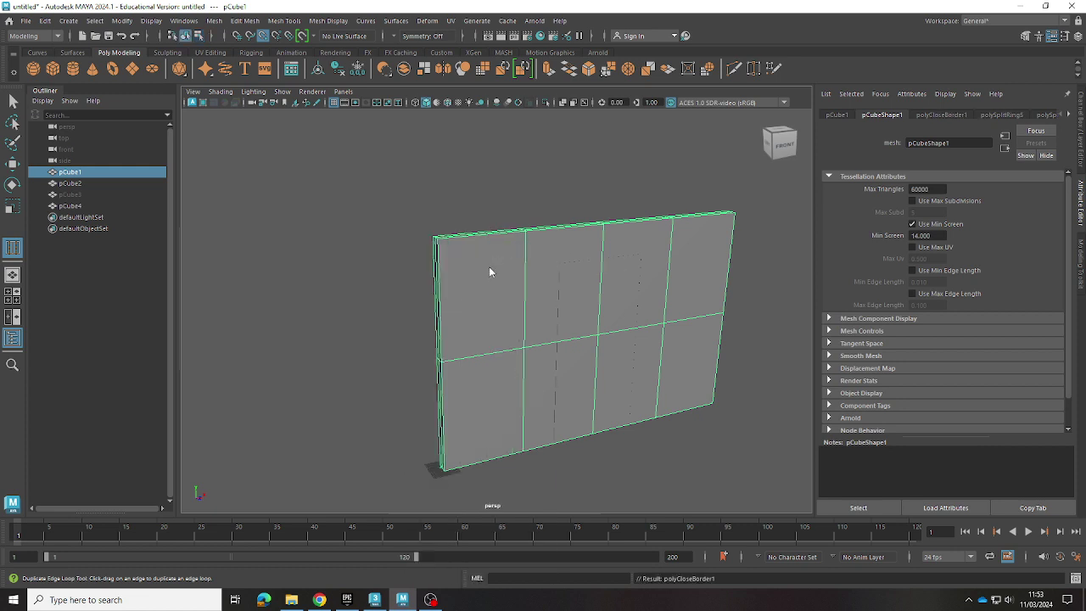
pyautogui.keyDown('shift'); pyautogui.rightClick(489, 272); pyautogui.keyUp('shift')
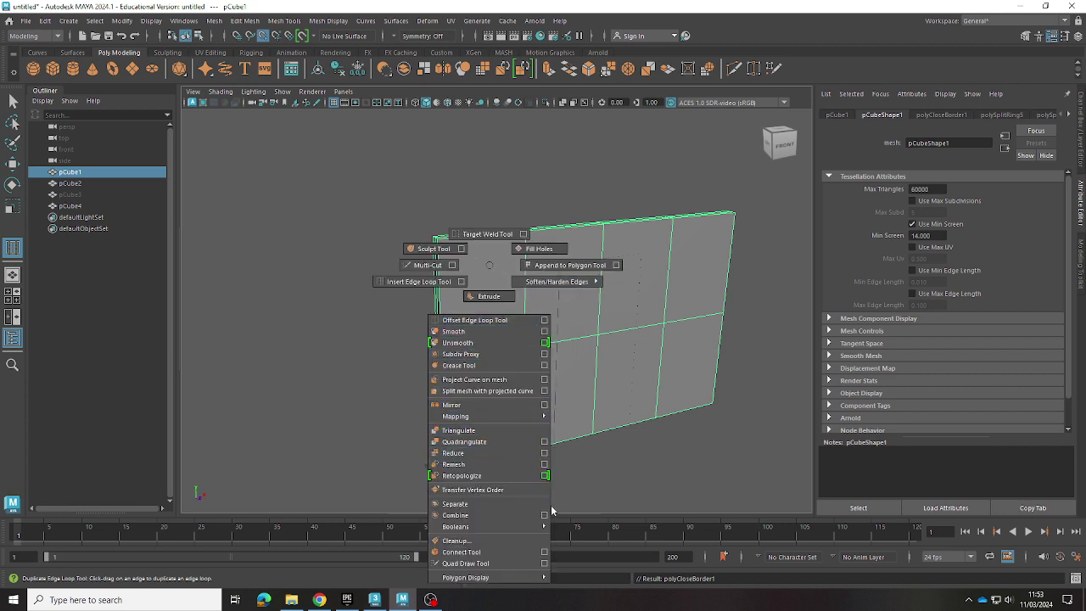
pyautogui.moveTo(475, 526)
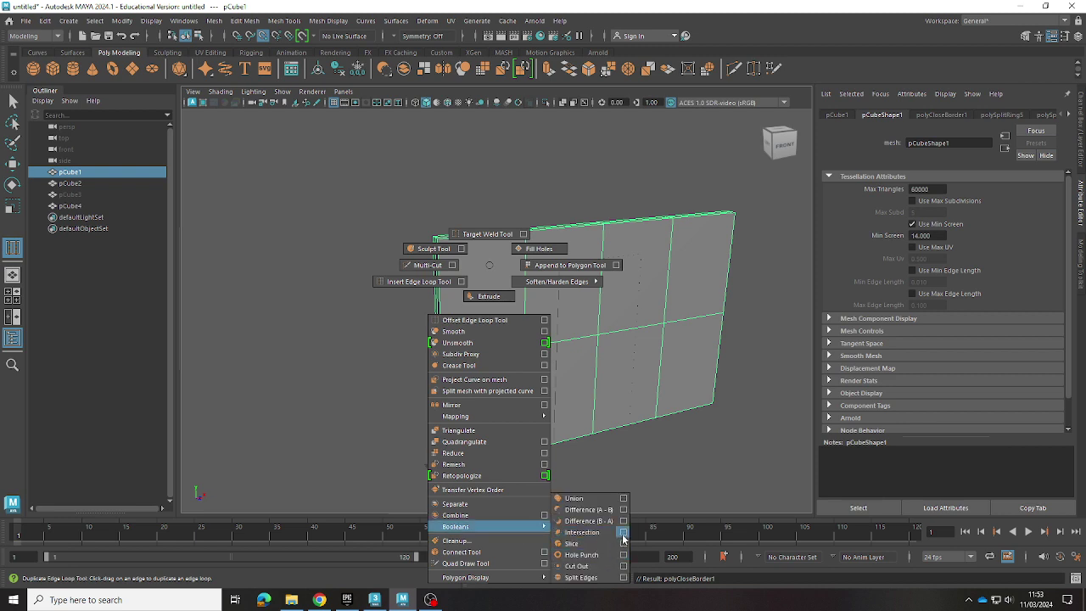
# - Run a Cut Out intersection with interactive update off and input objects Hidden, creating polySurface1 and polySurface2
pyautogui.click(622, 533)
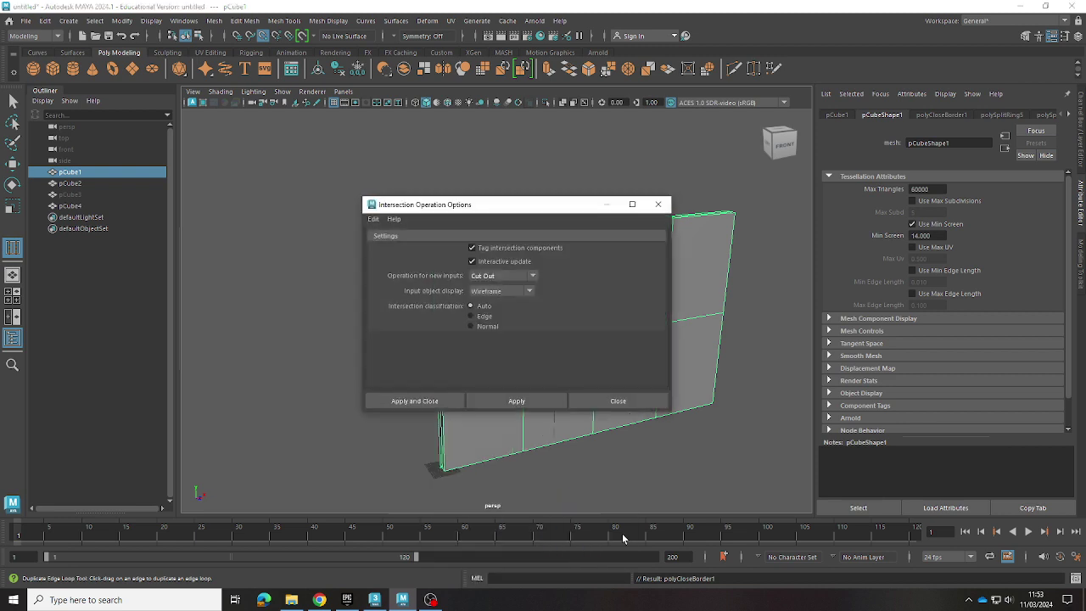
pyautogui.click(529, 292)
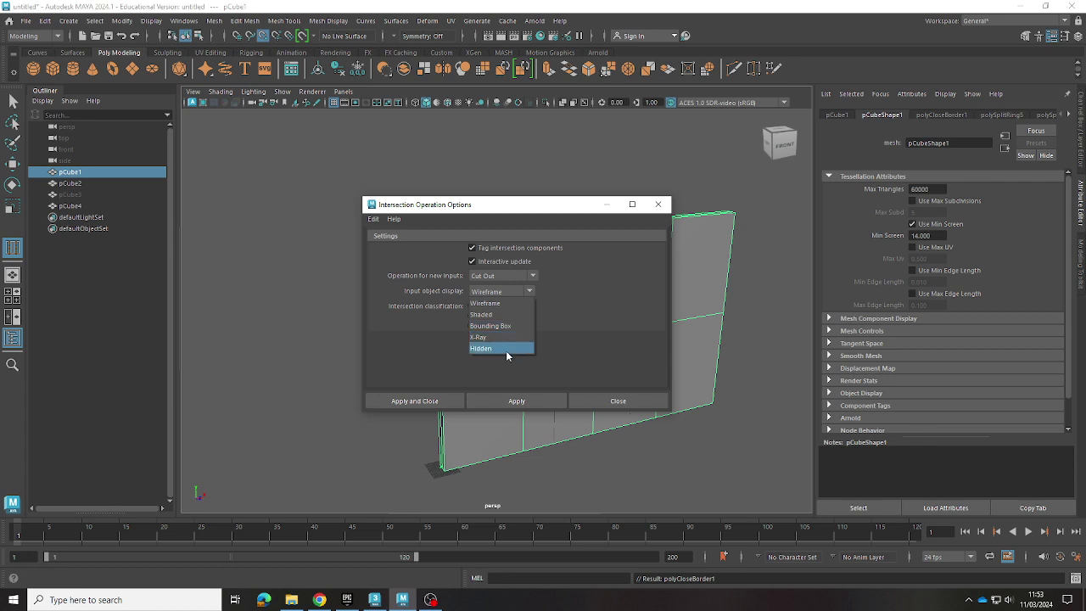
pyautogui.click(535, 248)
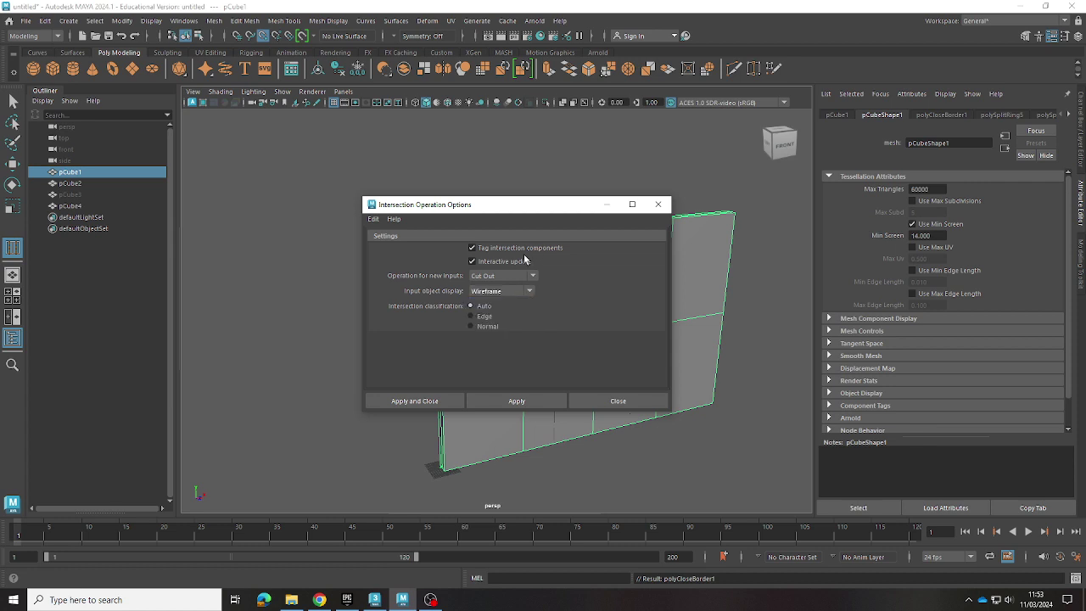
pyautogui.click(480, 261)
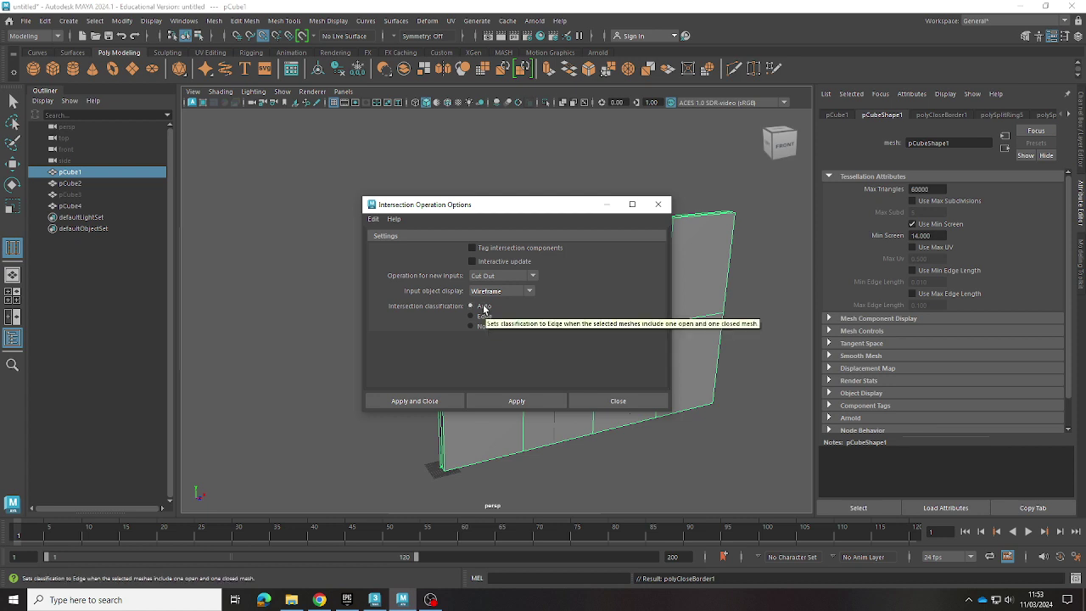
pyautogui.click(491, 290)
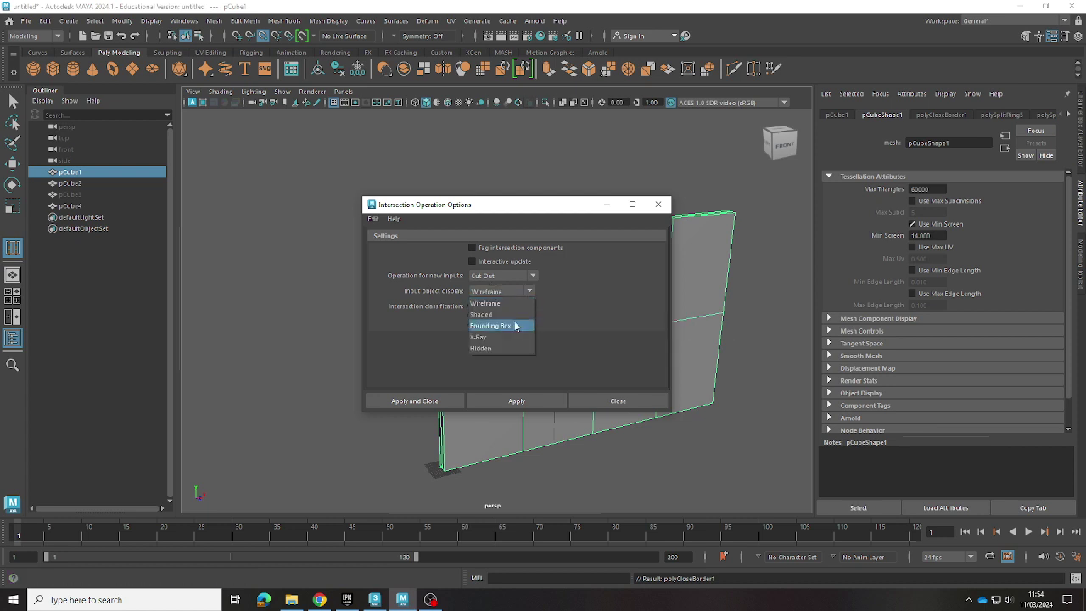
pyautogui.click(498, 348)
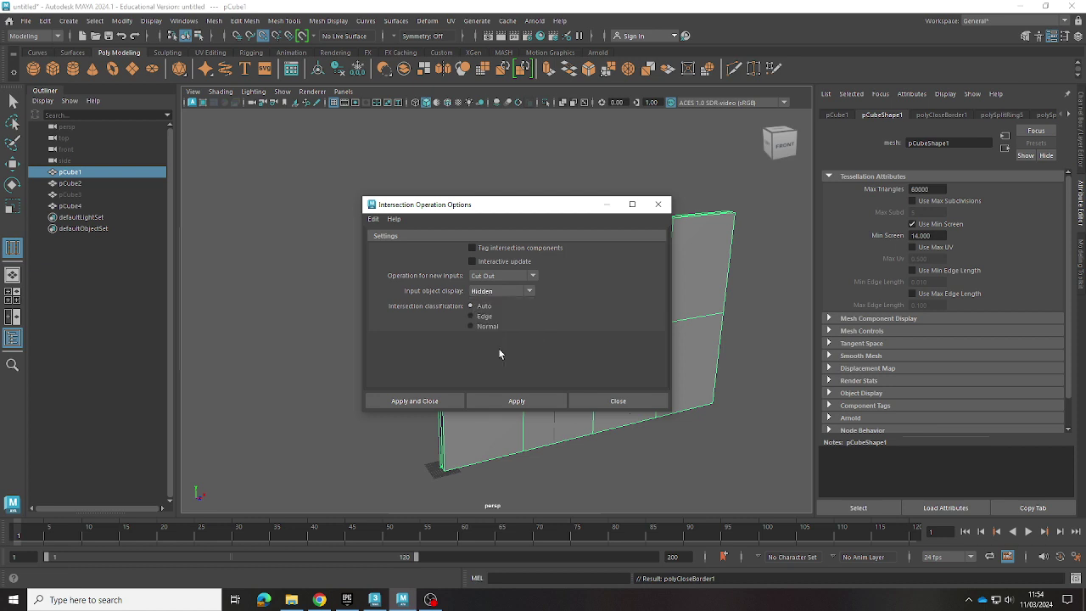
pyautogui.click(495, 402)
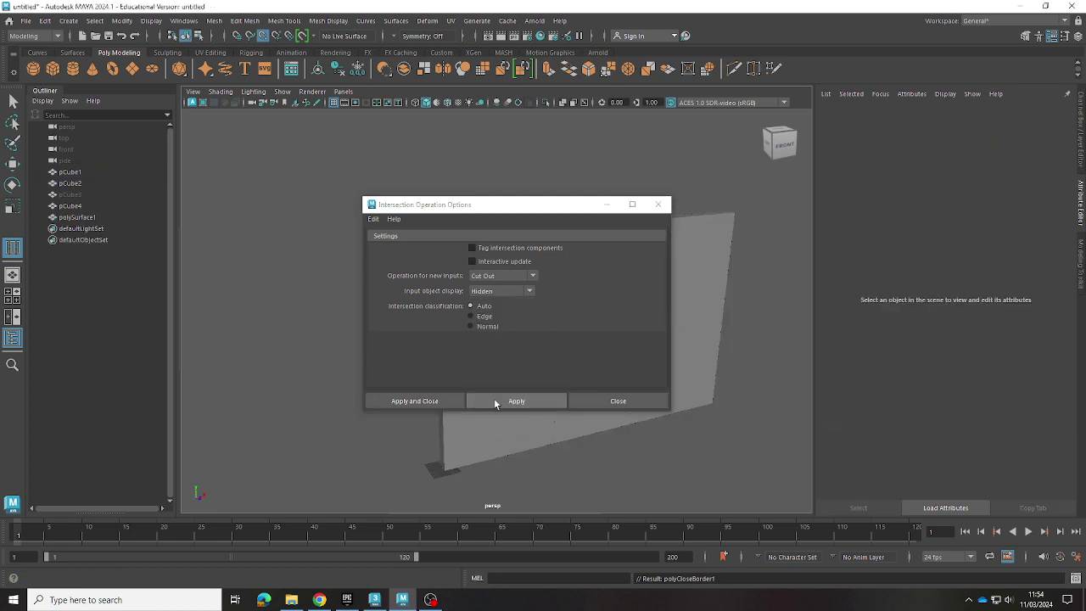
pyautogui.click(437, 402)
pyautogui.click(65, 206)
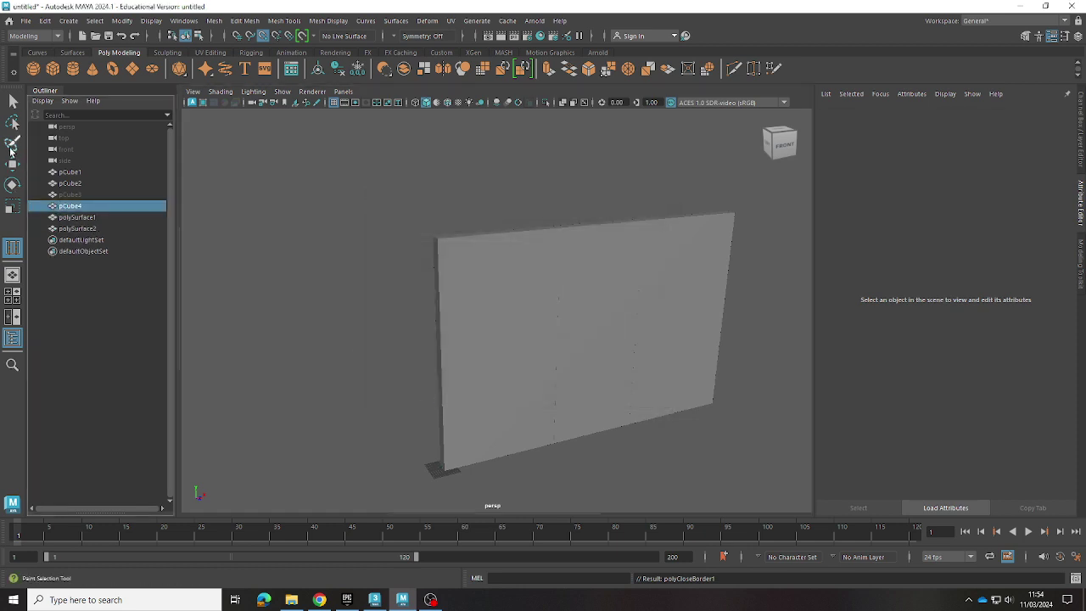
# - Select pCube4, polySurface2, pCube3 and the wall pCube1 in turn with the Move tool active
pyautogui.press('w')
pyautogui.doubleClick(83, 208)
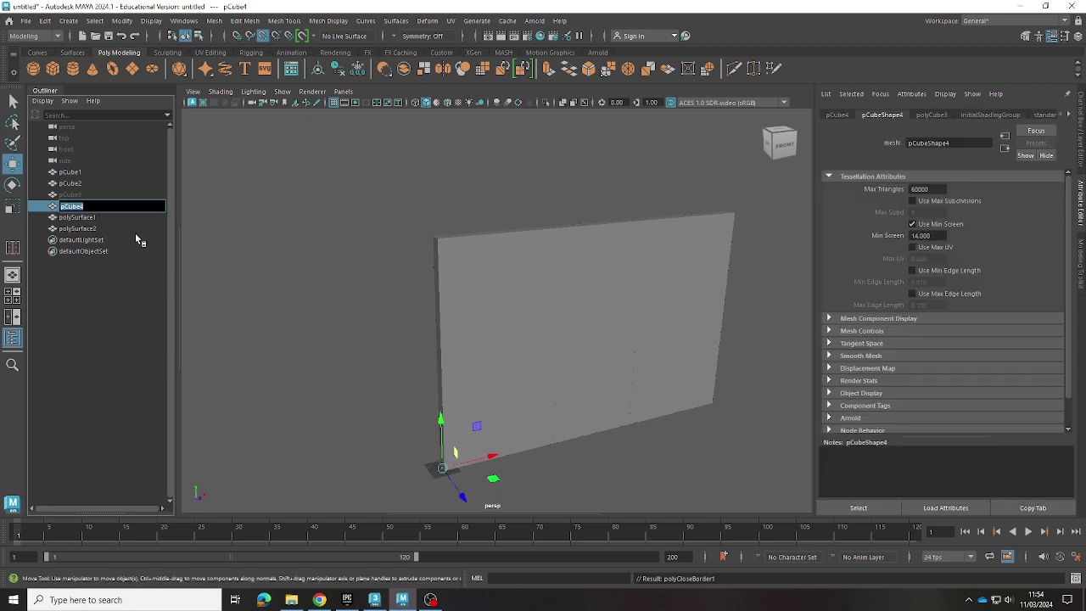
pyautogui.click(97, 227)
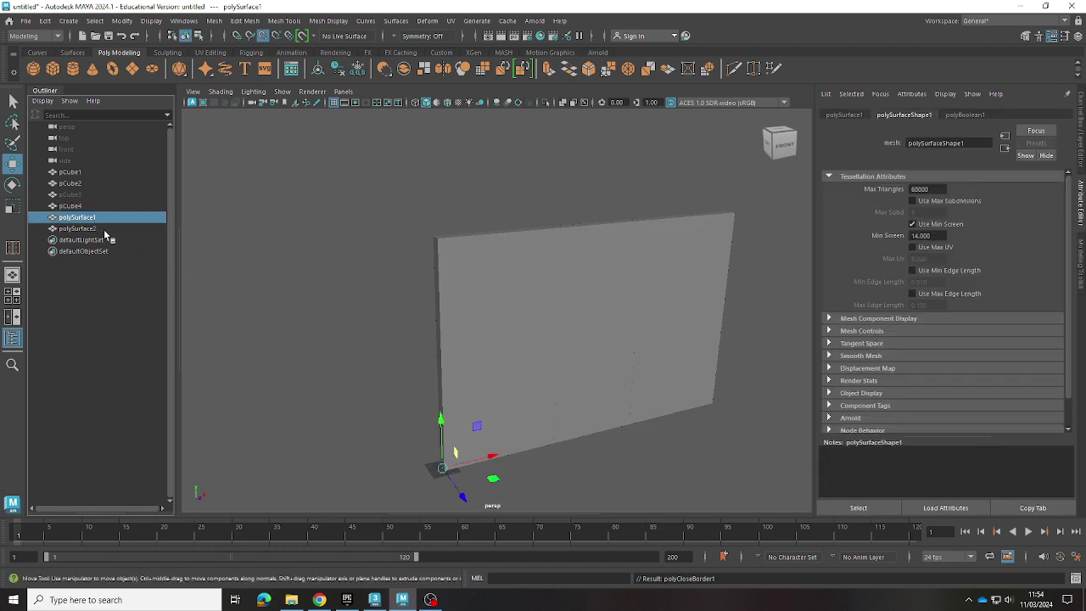
pyautogui.click(84, 185)
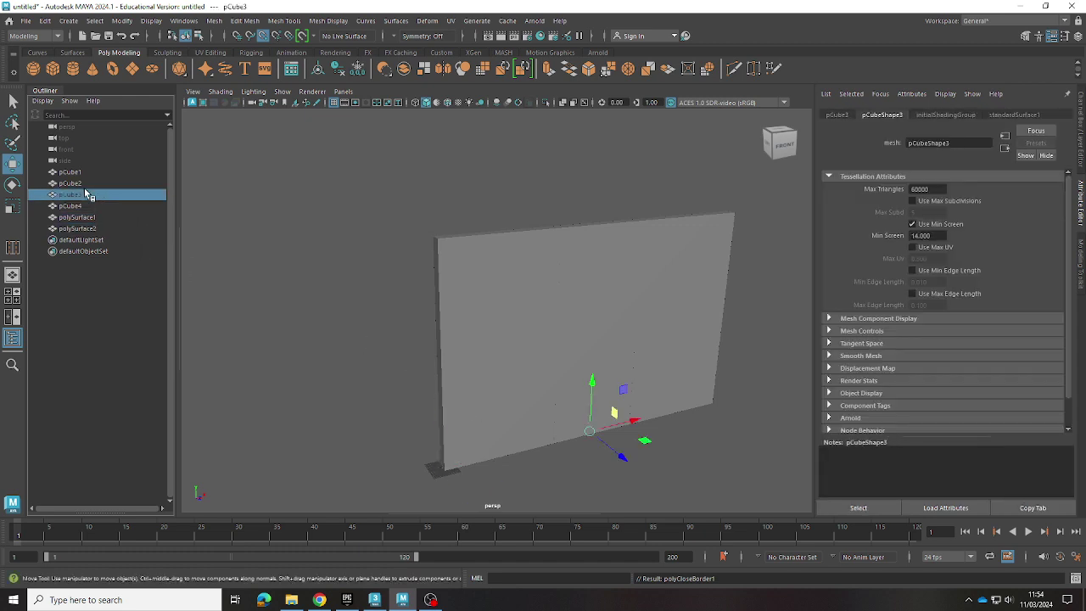
pyautogui.click(490, 328)
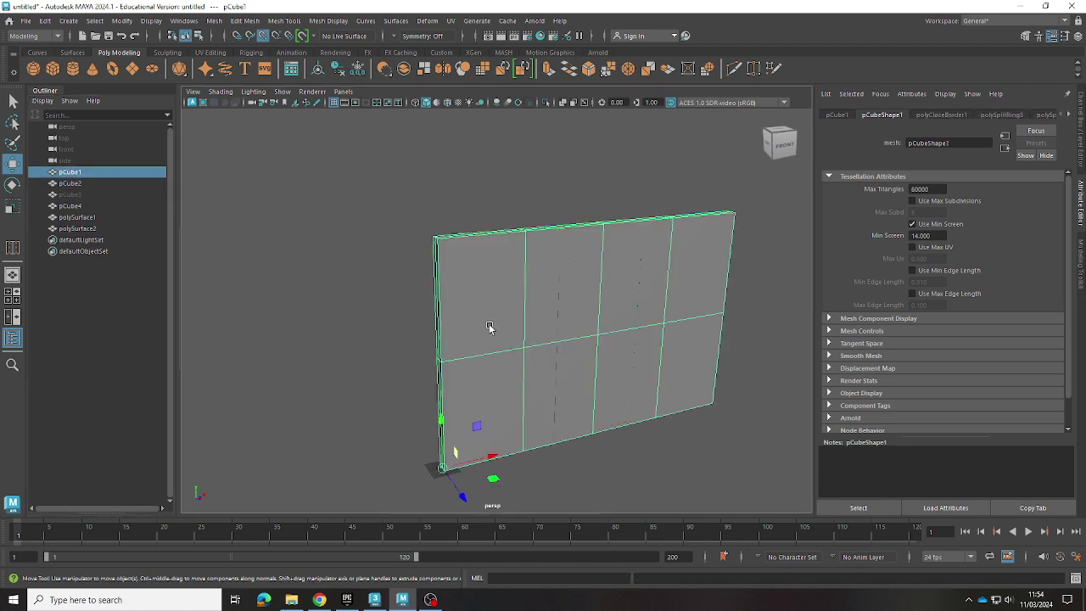
# - Undo the recent selection changes with repeated Ctrl+Z
pyautogui.hotkey('ctrl', 'z')
pyautogui.hotkey('ctrl', 'z')
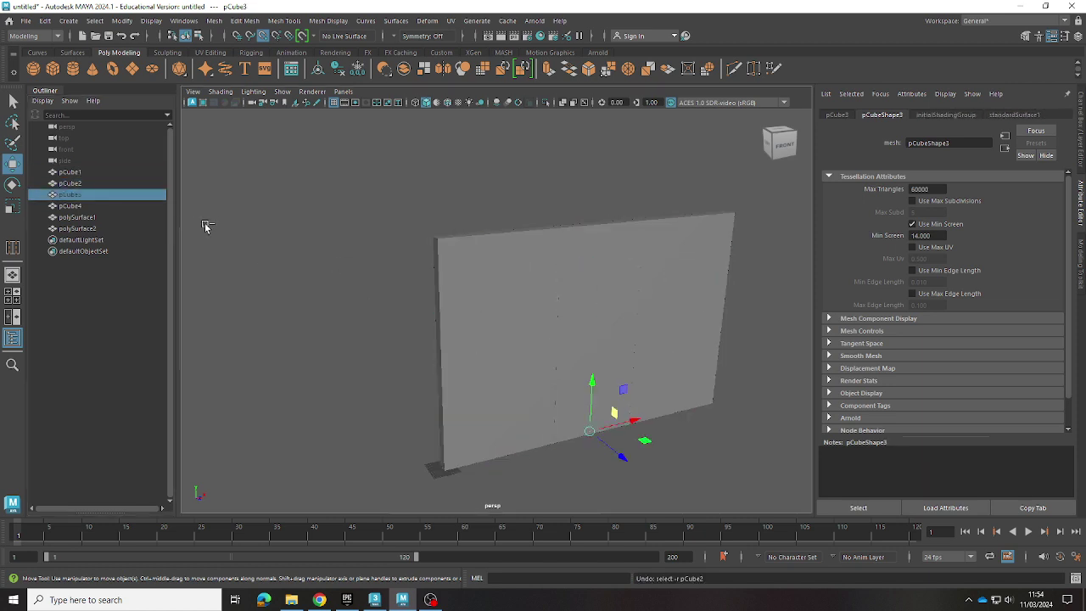
pyautogui.hotkey('ctrl', 'z')
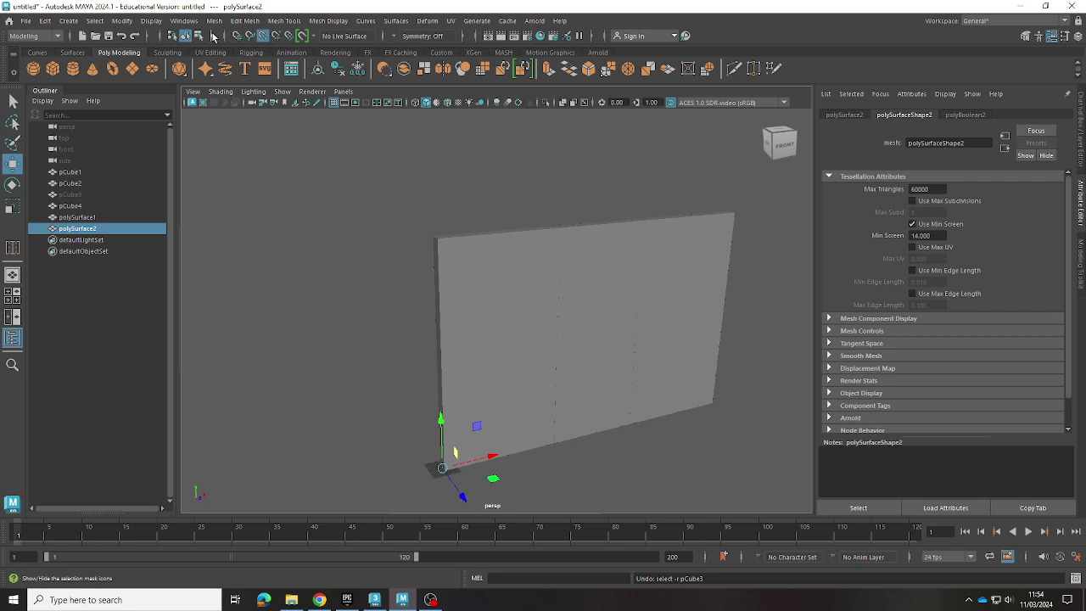
pyautogui.hotkey('ctrl', 'z')
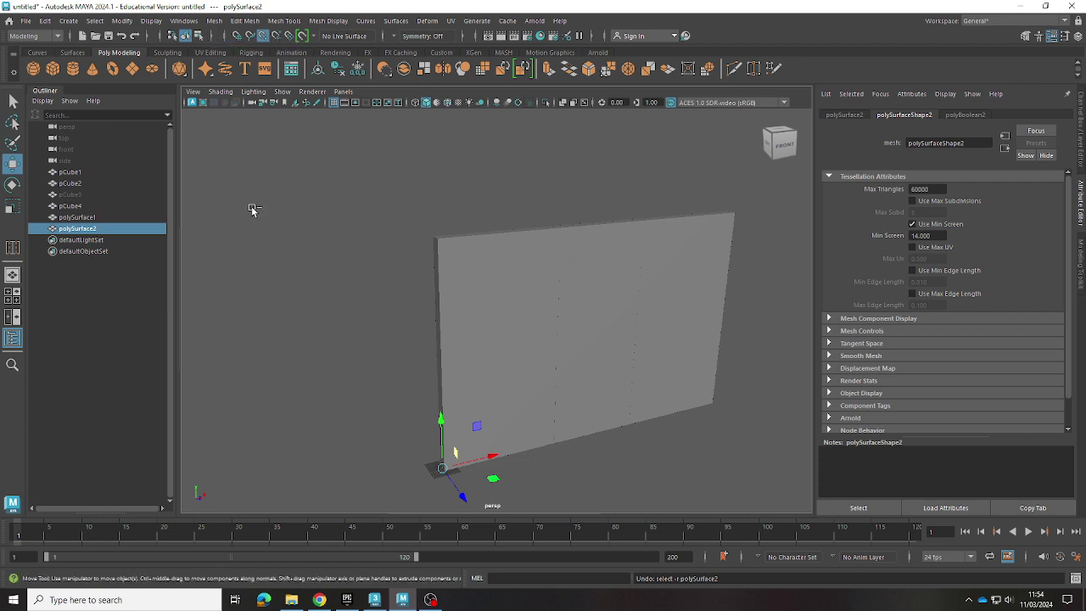
pyautogui.hotkey('ctrl', 'z')
pyautogui.hotkey('ctrl', 'z')
pyautogui.hotkey('ctrl', 'z')
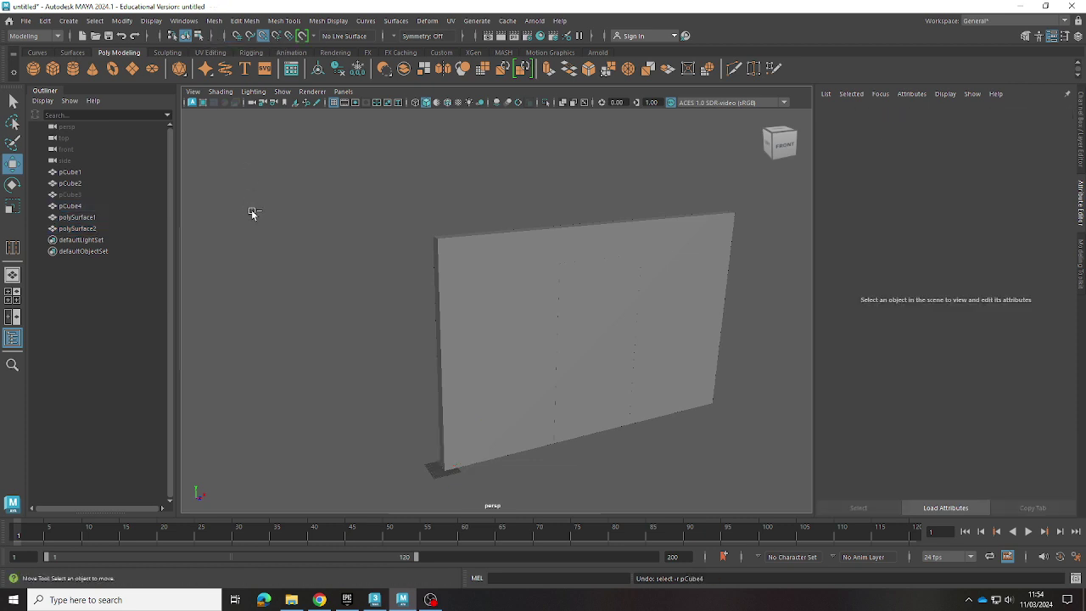
pyautogui.hotkey('ctrl', 'z')
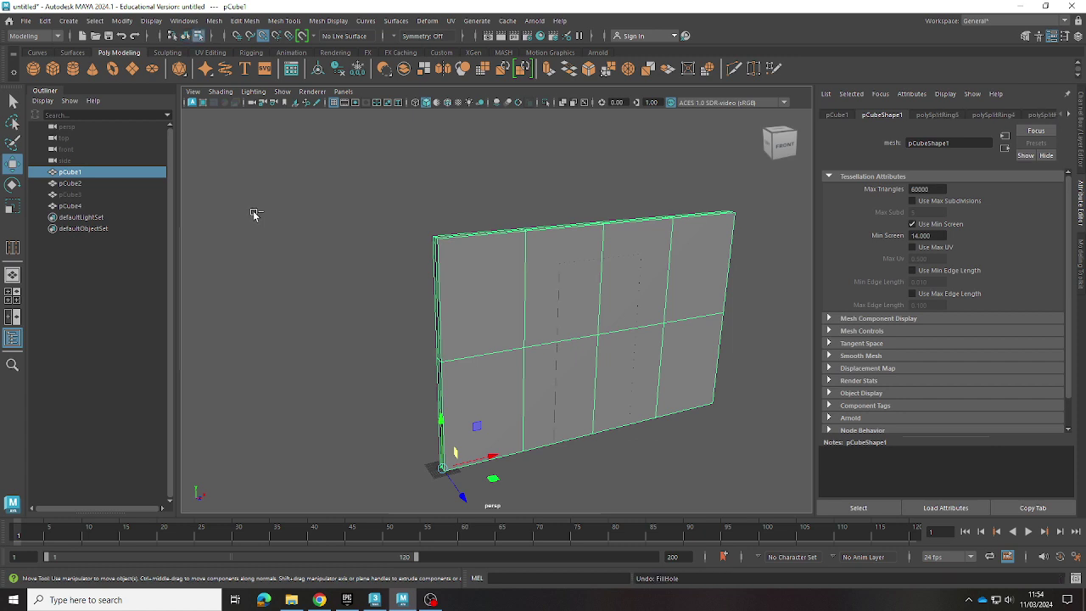
pyautogui.hotkey('ctrl', 'z')
# - Keep undoing past the intersection and pCube4's creation until only pCube1–pCube3 remain, then deselect the wall
pyautogui.hotkey('ctrl', 'z')
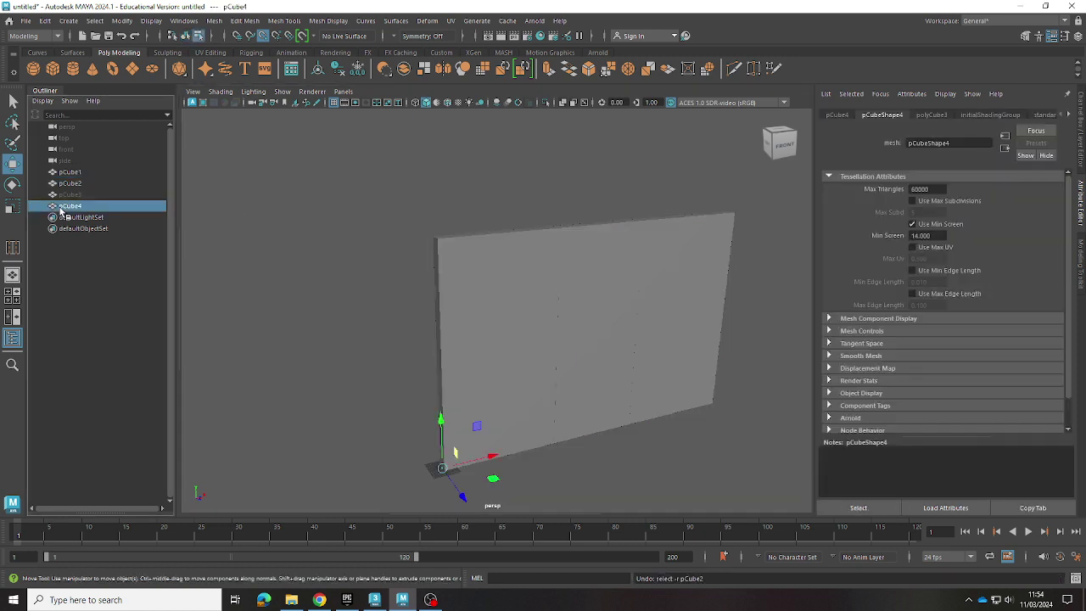
pyautogui.hotkey('ctrl', 'z')
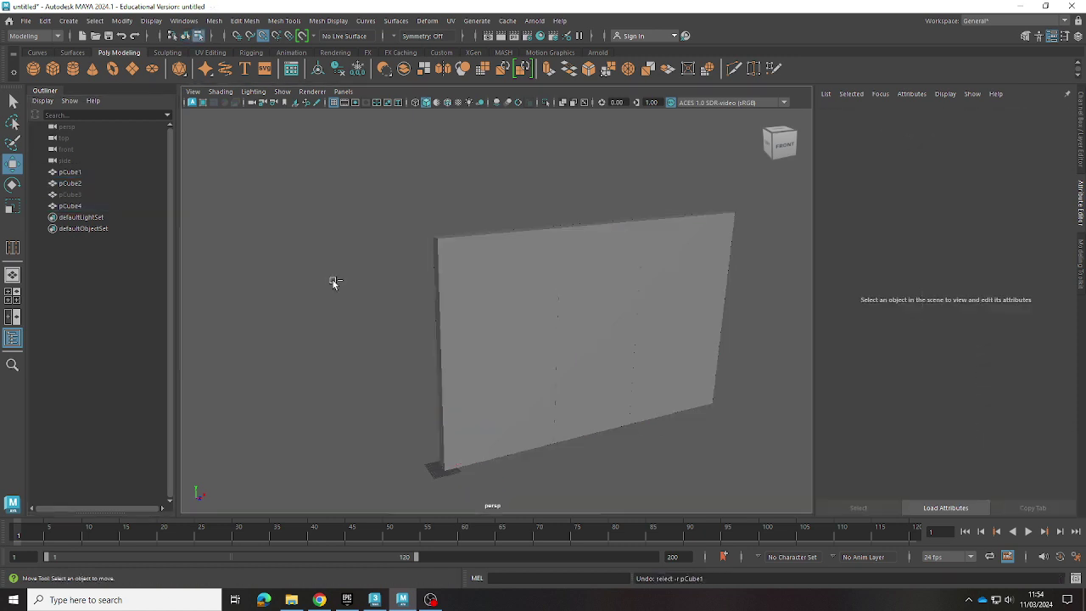
pyautogui.hotkey('ctrl', 'z')
pyautogui.hotkey('ctrl', 'z')
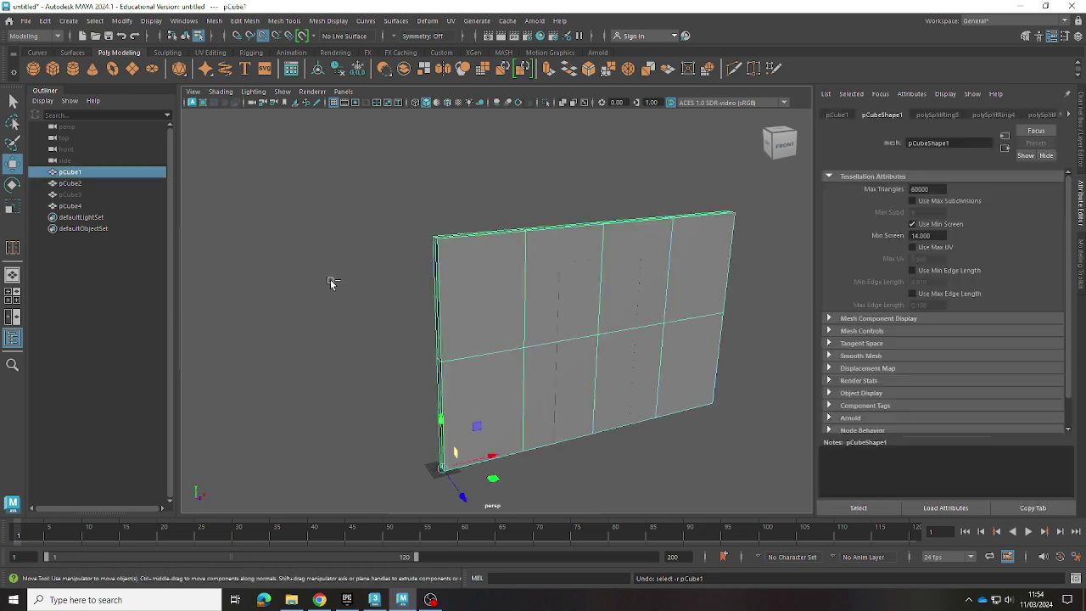
pyautogui.hotkey('ctrl', 'z')
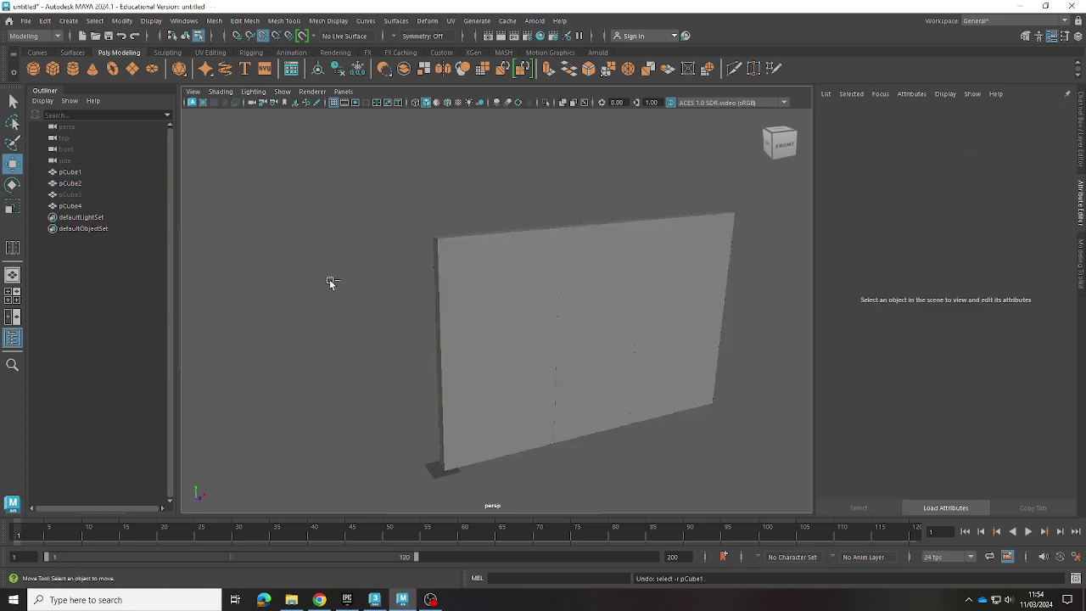
pyautogui.hotkey('ctrl', 'z')
pyautogui.hotkey('ctrl', 'z')
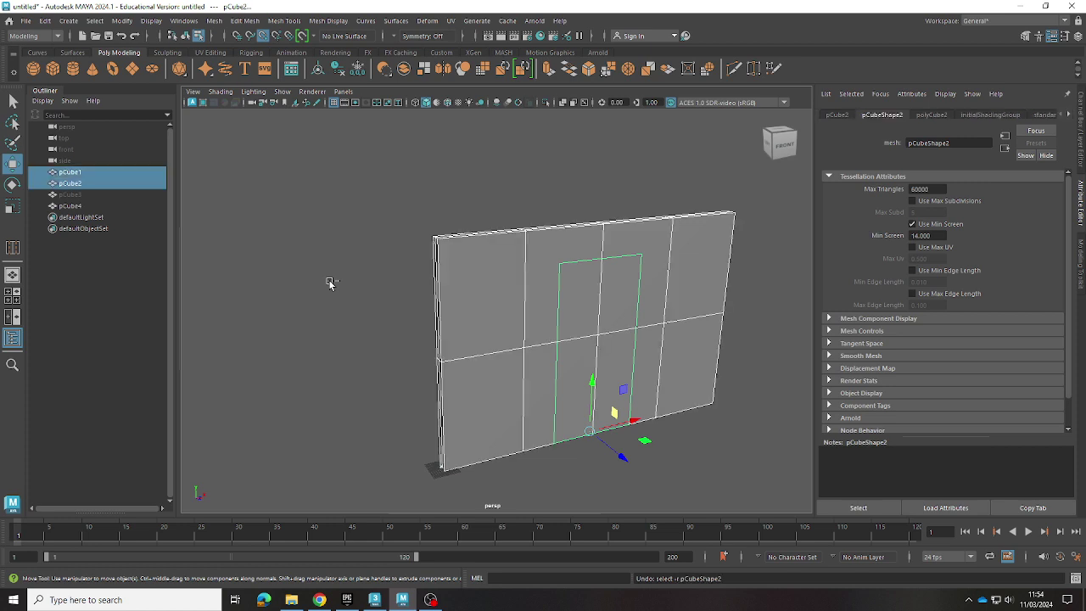
pyautogui.hotkey('ctrl', 'z')
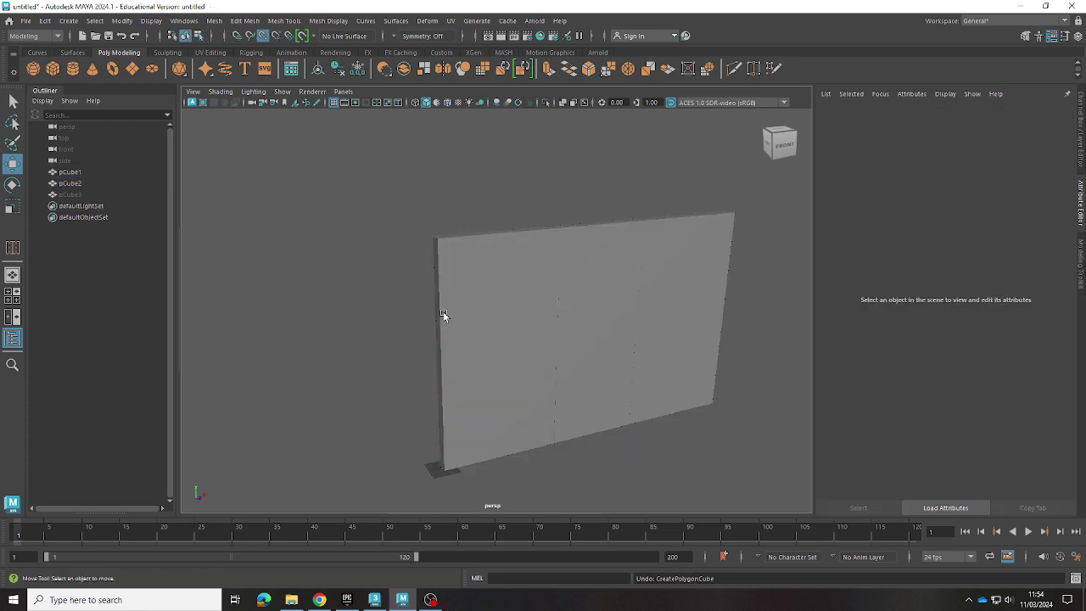
pyautogui.click(461, 317)
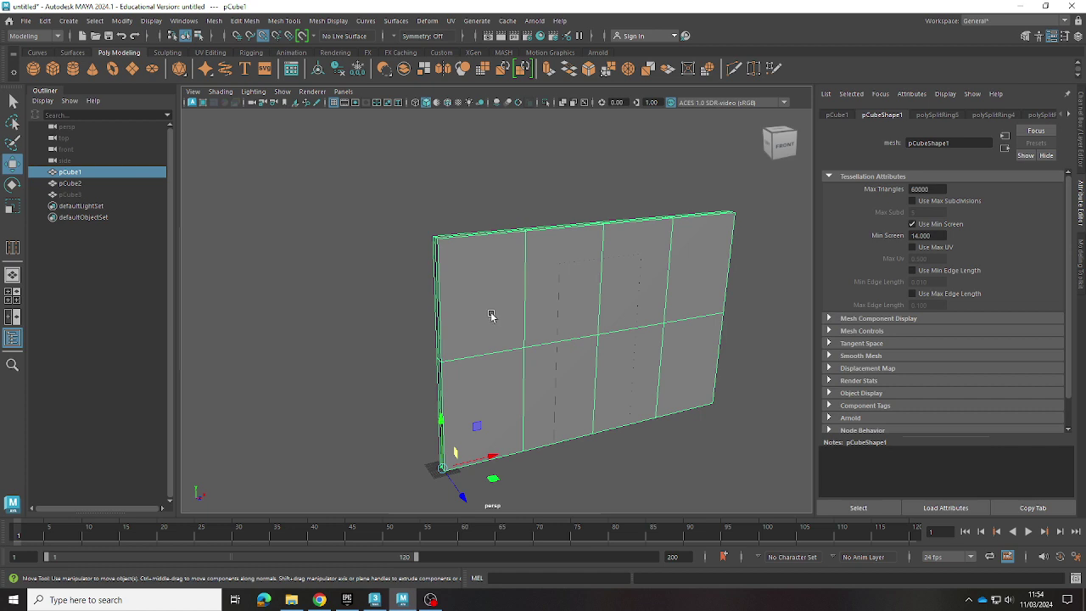
pyautogui.click(406, 304)
pyautogui.rightClick(406, 304)
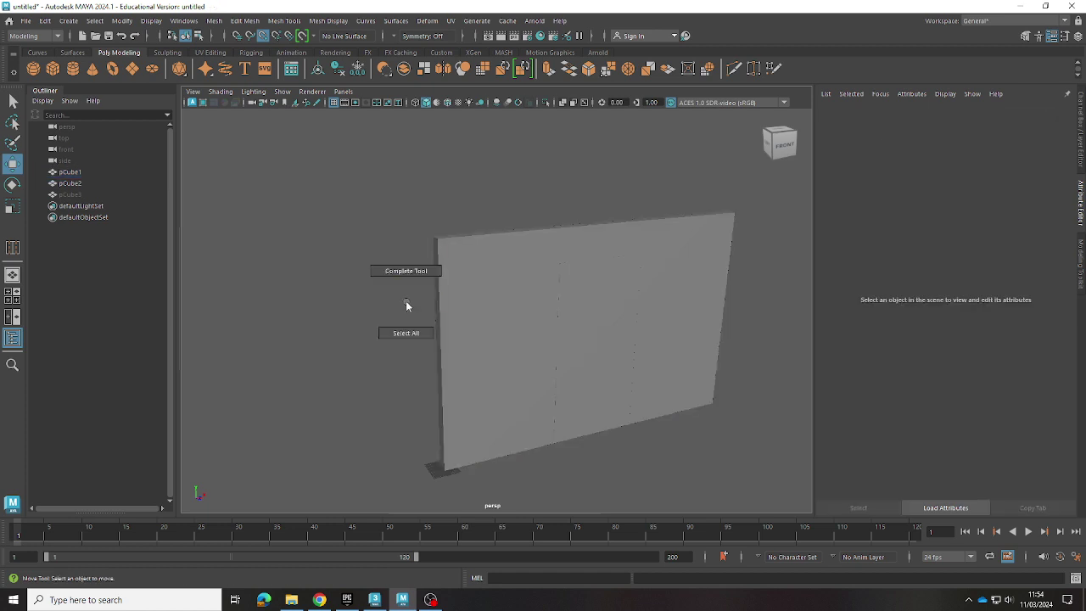
pyautogui.click(408, 321)
pyautogui.click(467, 307)
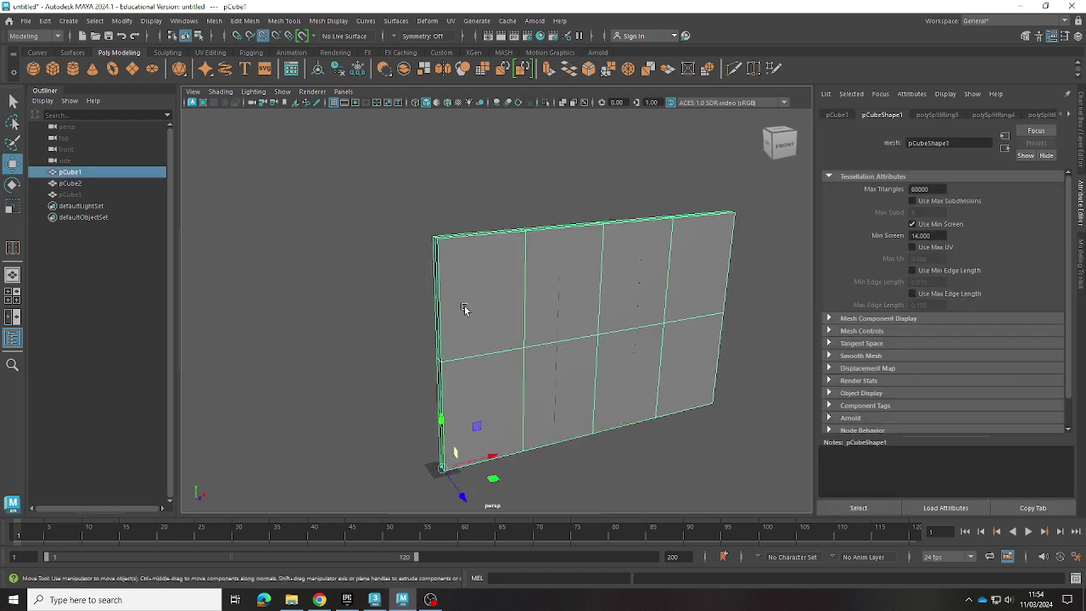
pyautogui.rightClick(467, 307)
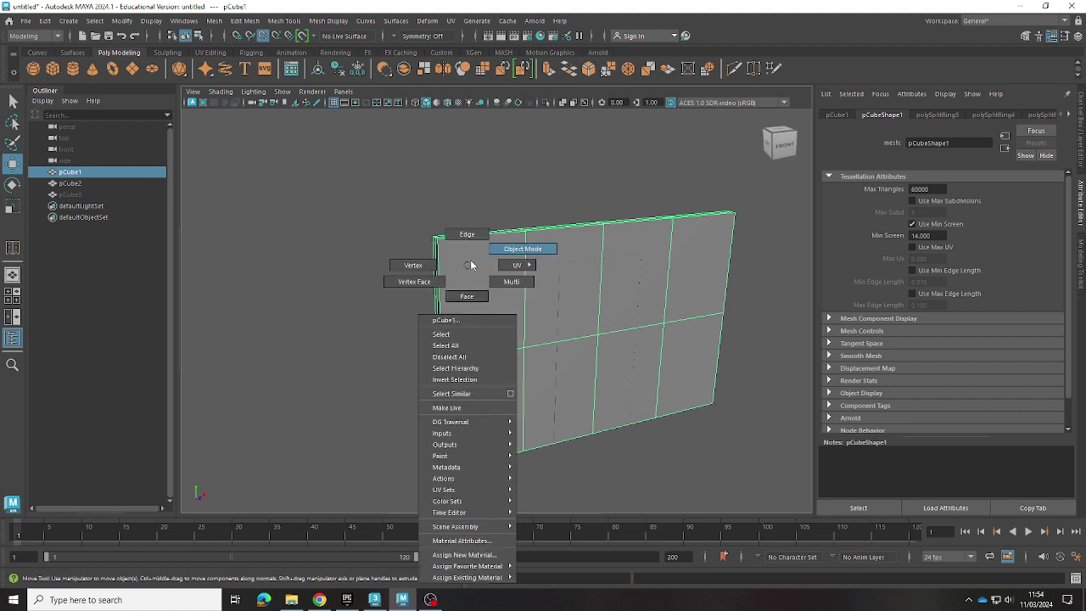
pyautogui.click(467, 268)
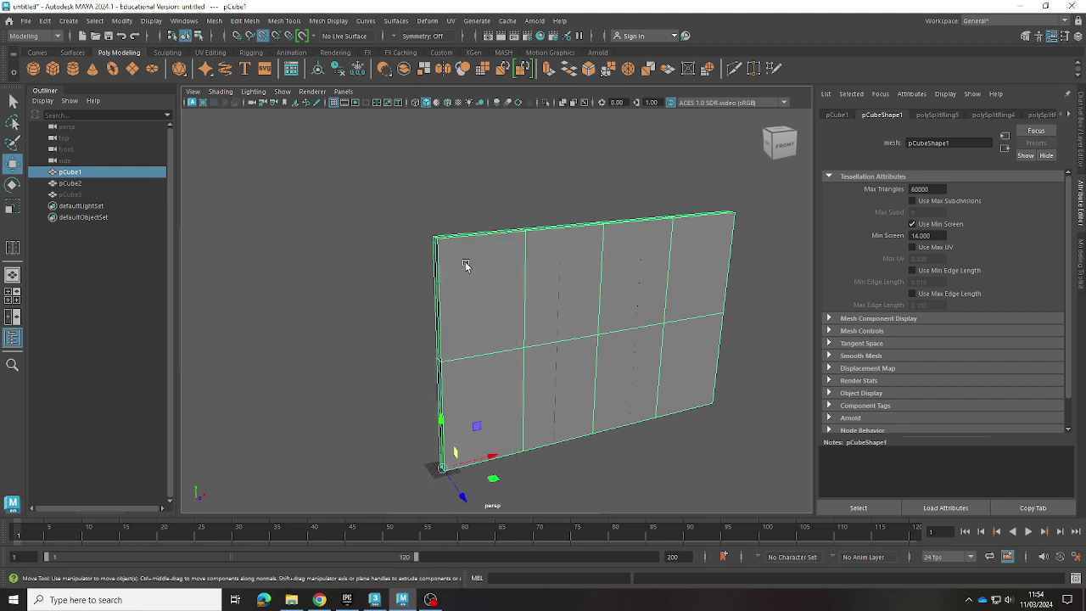
pyautogui.click(337, 262)
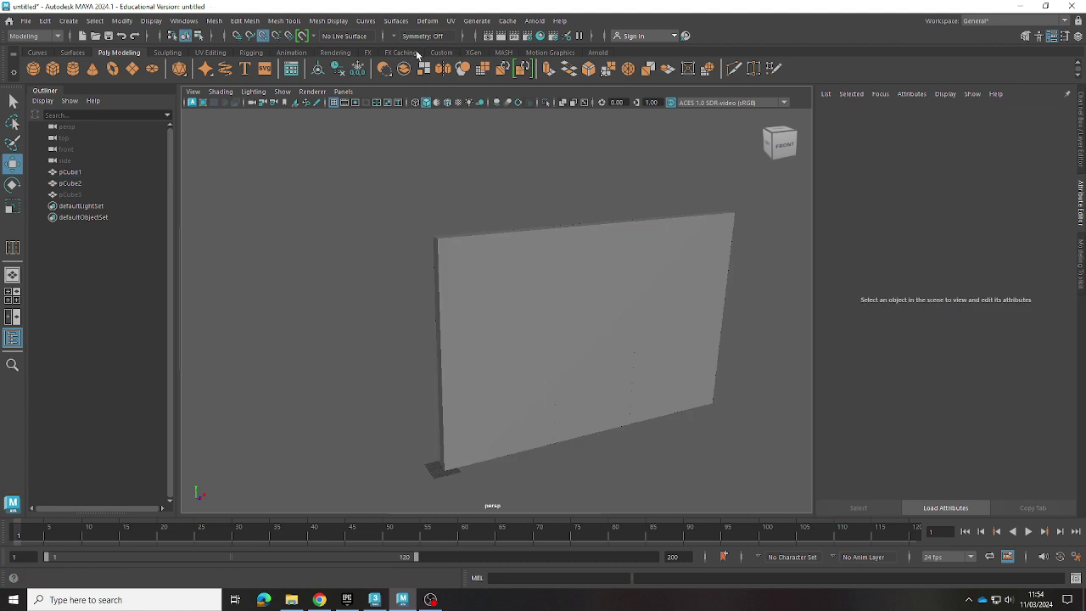
pyautogui.click(559, 22)
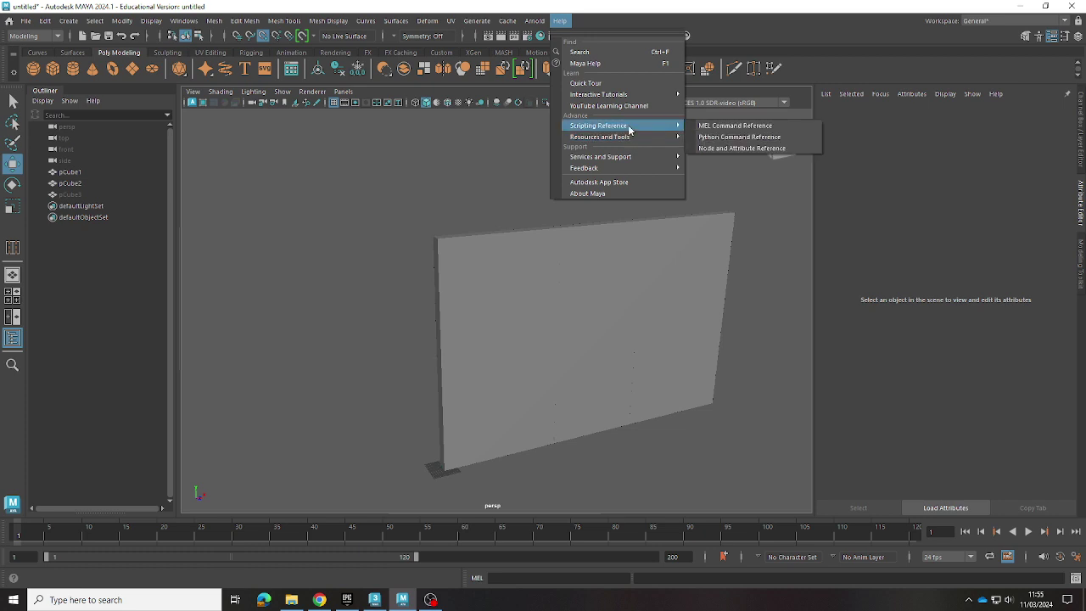
pyautogui.moveTo(599, 94)
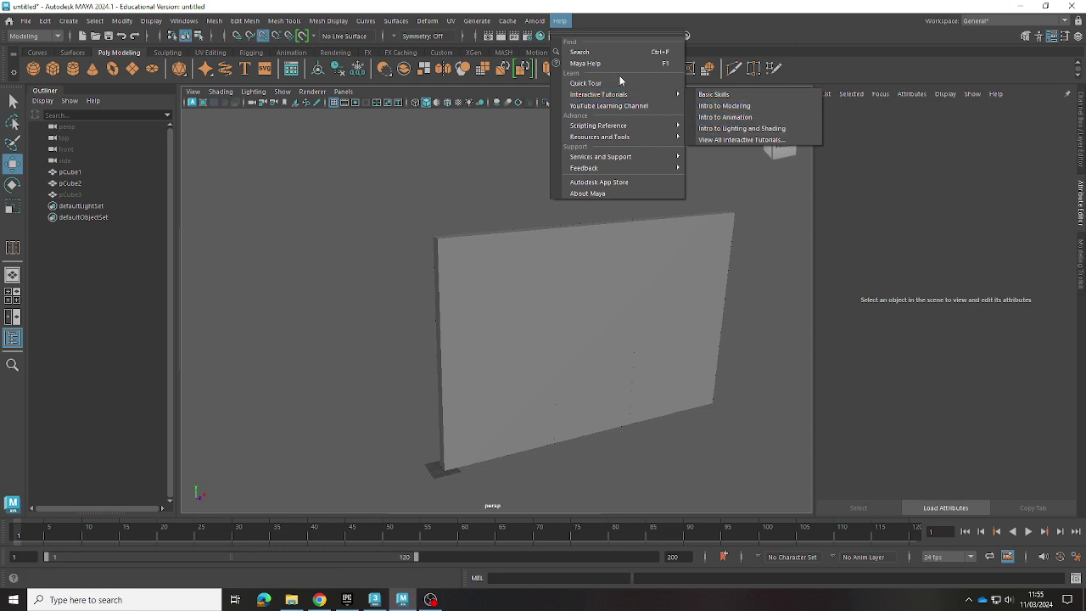
pyautogui.click(302, 226)
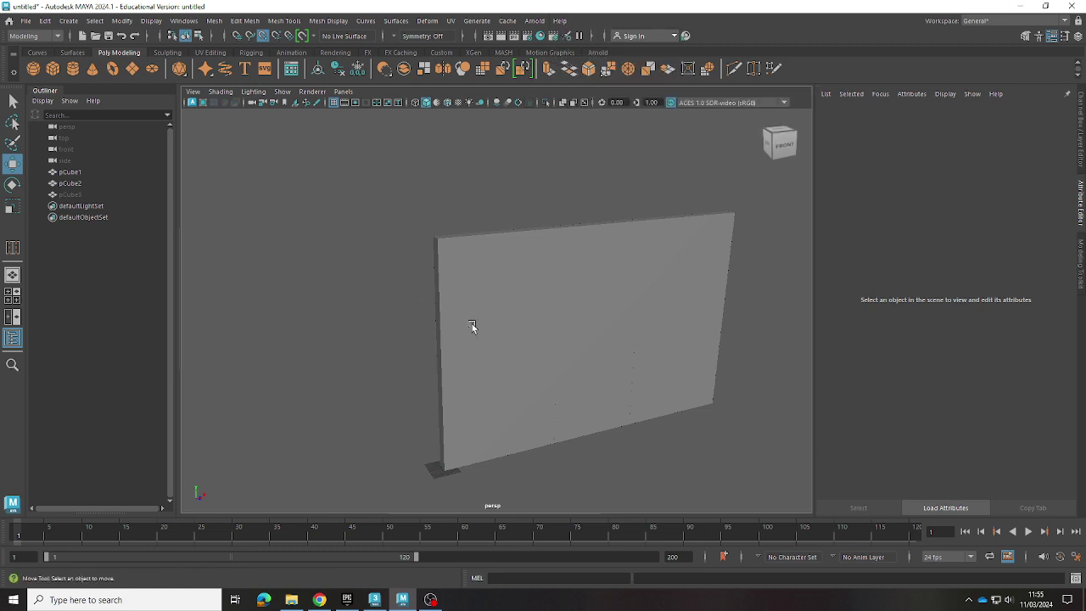